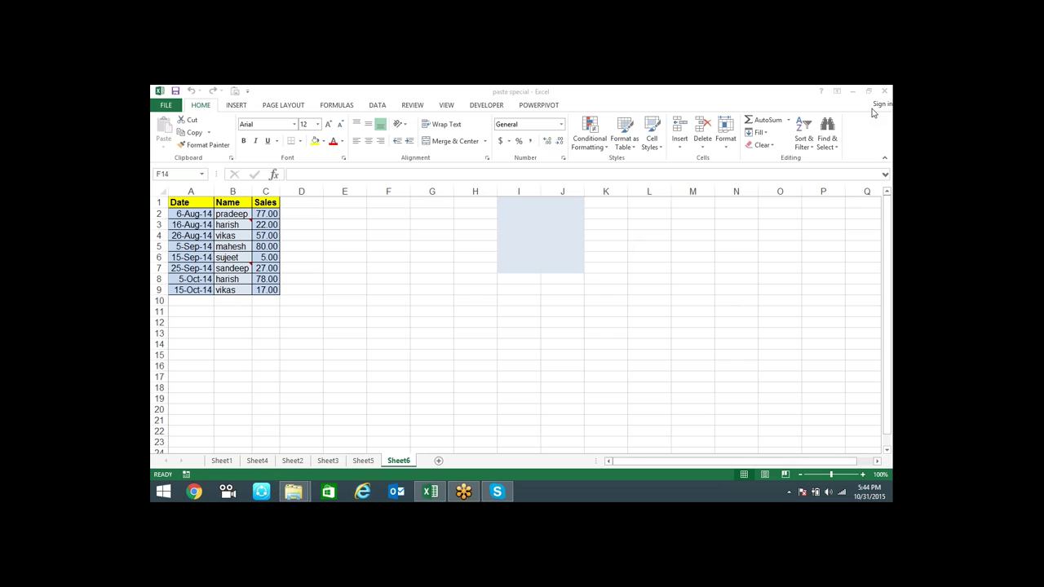
- Switch from Sheet6 to Sheet1 to show its Date/Name/Sales table in A1:C9
left_click(217, 473)
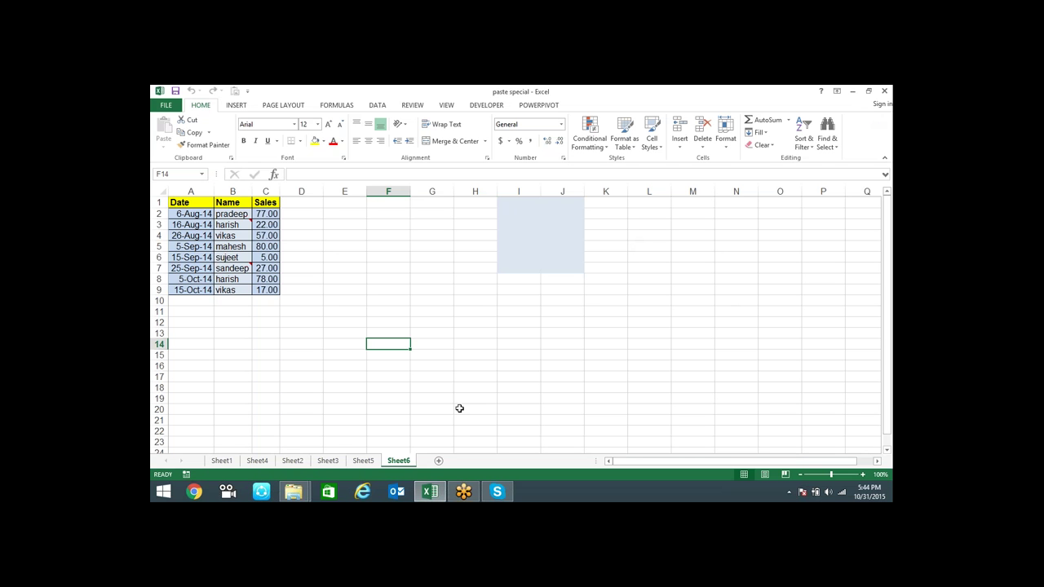
left_click(225, 462)
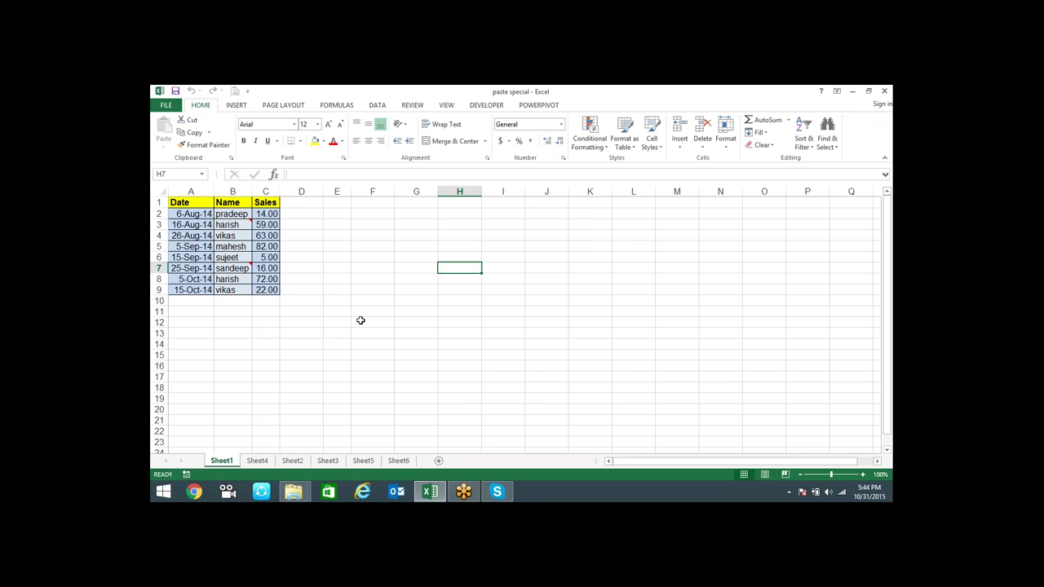
- Inspect the table's date and name cells and C2's =RANDBETWEEN(10,90) formula
left_click(397, 277)
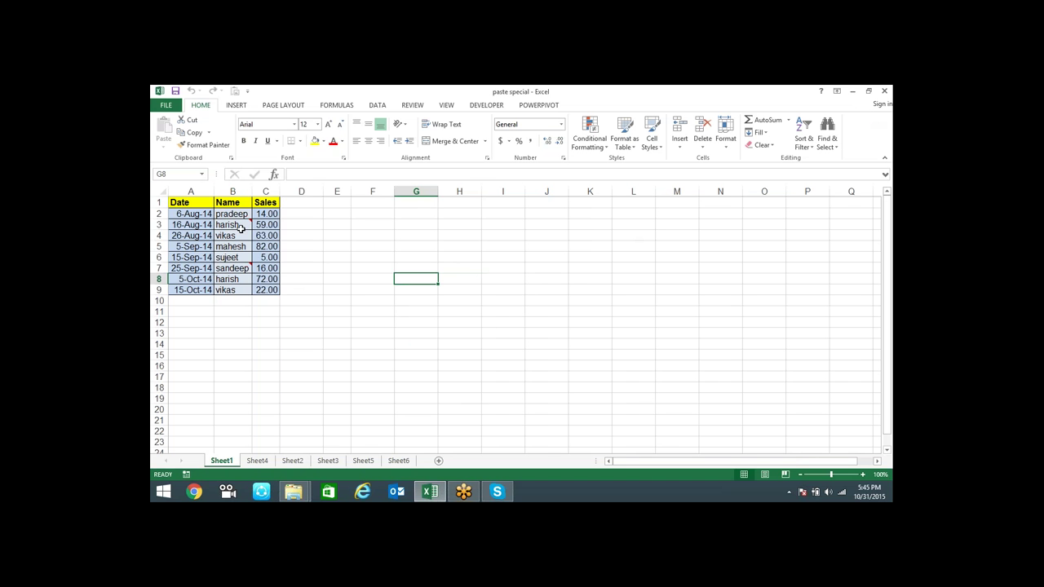
left_click(241, 228)
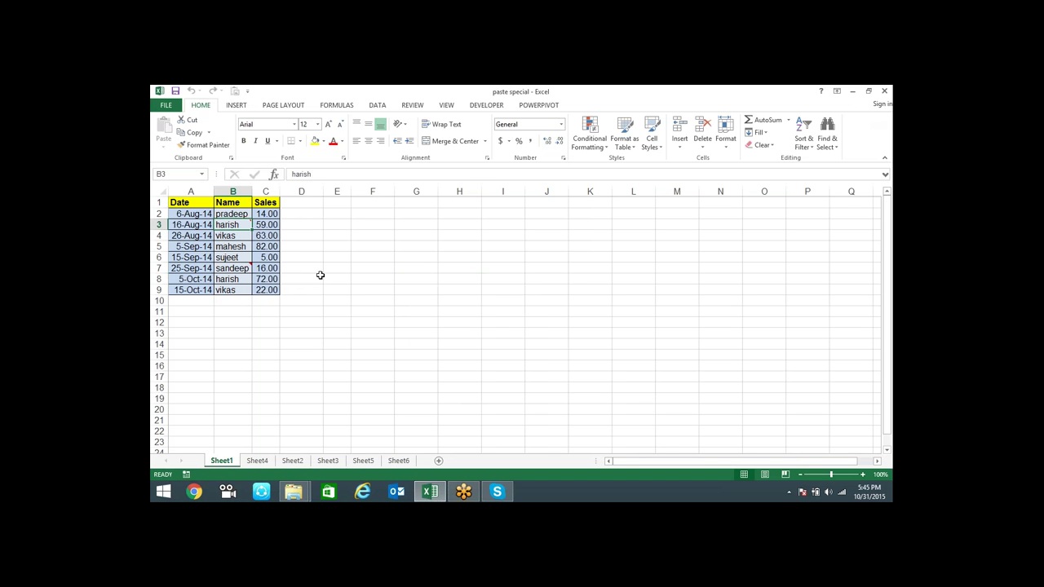
left_click(199, 224)
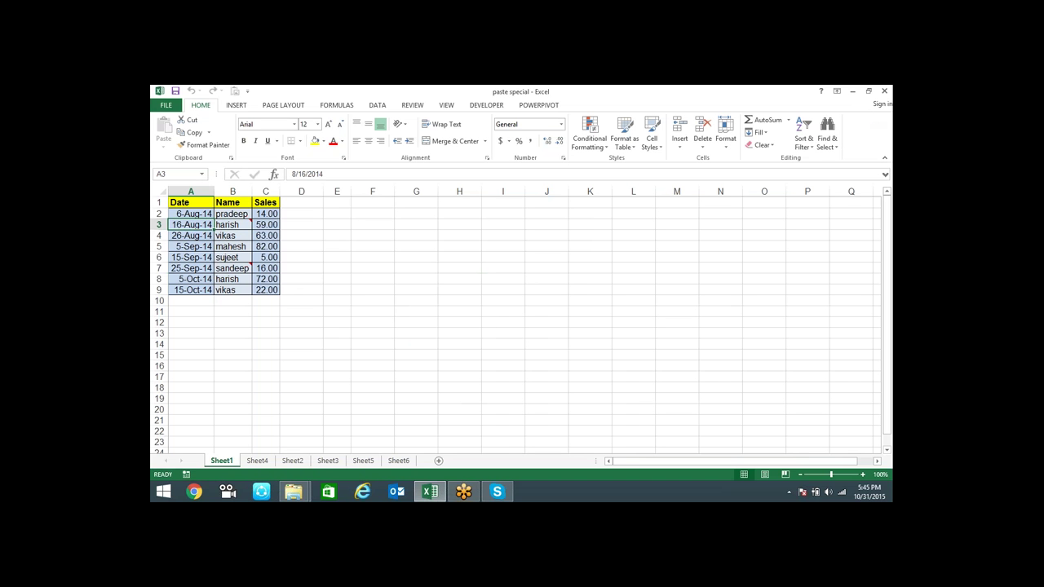
left_click(205, 214)
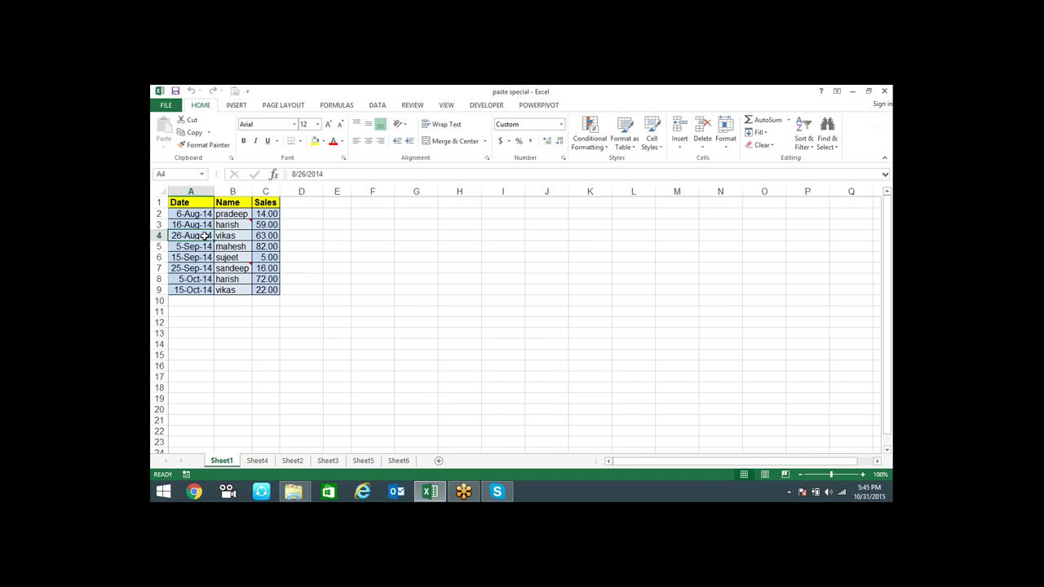
left_click(231, 215)
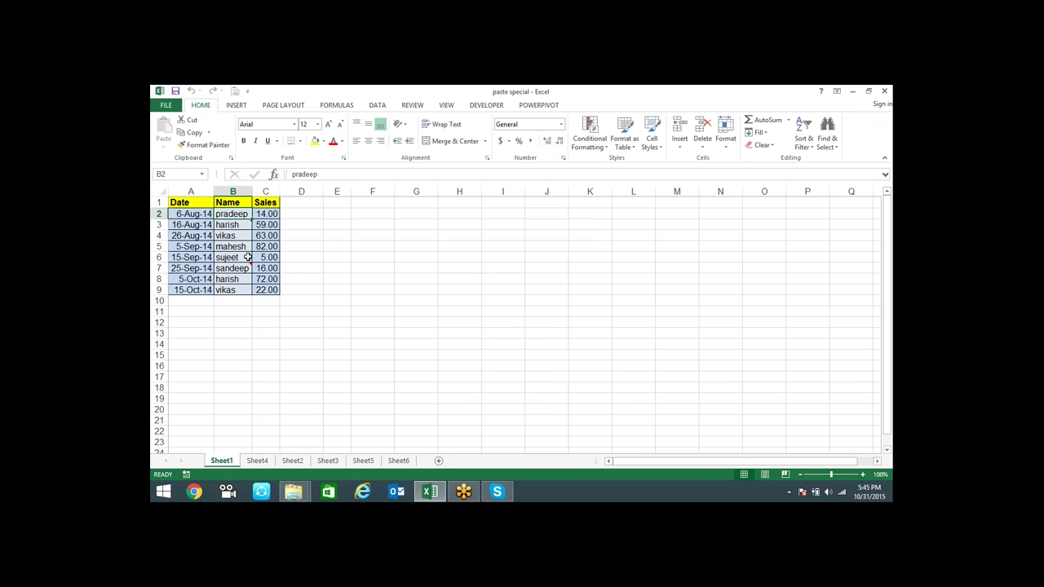
left_click(266, 216)
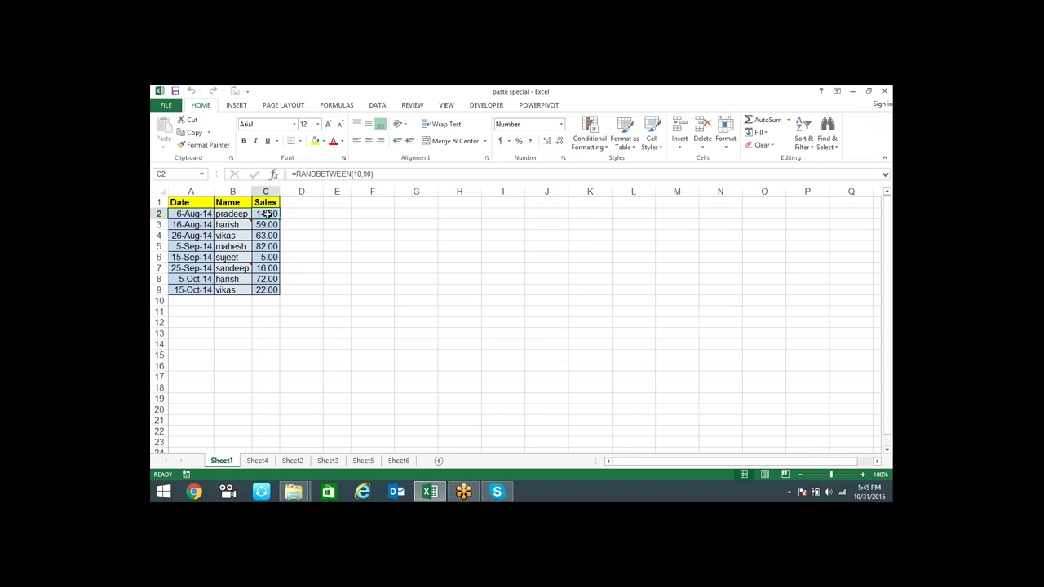
double_click(265, 214)
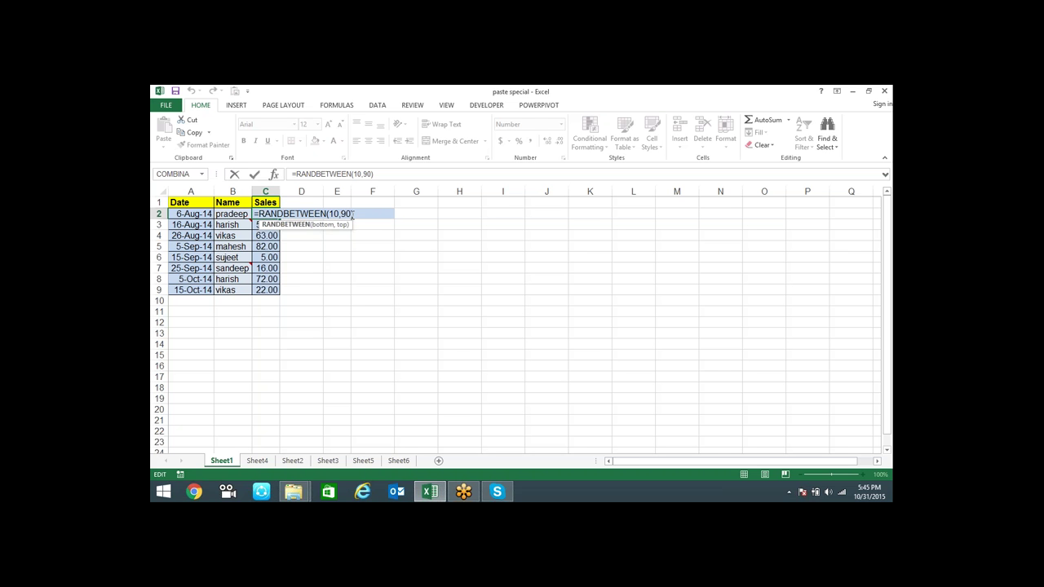
left_click(337, 247)
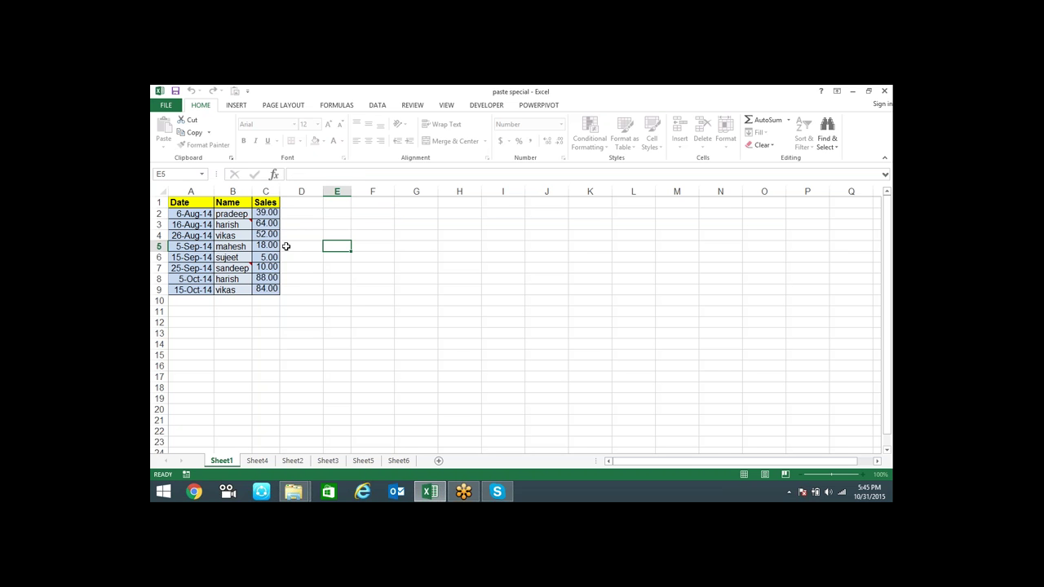
- Recalculate the random Sales values twice with F9 and check C3's formula
left_click(335, 225)
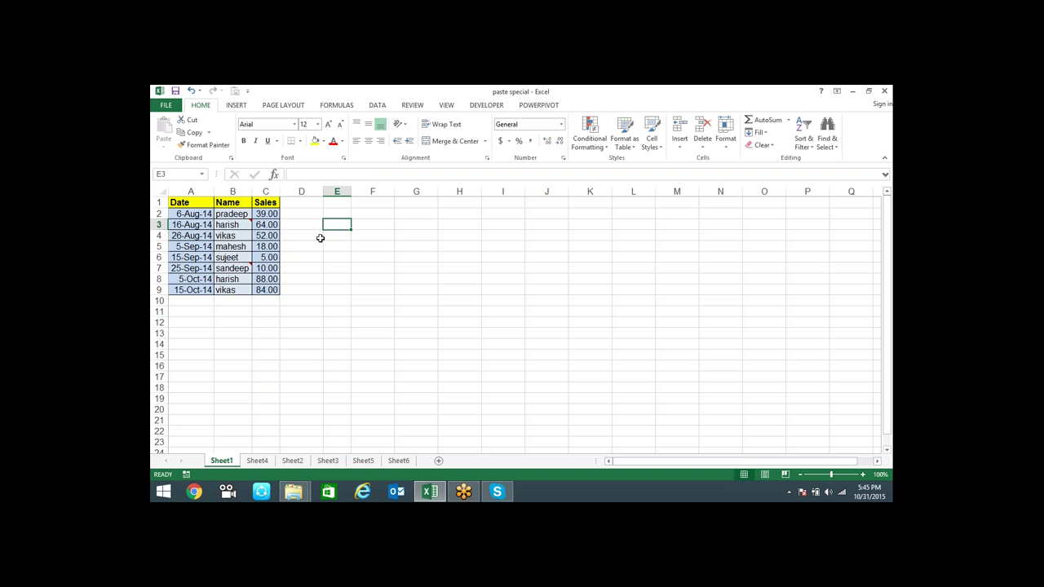
key("F9")
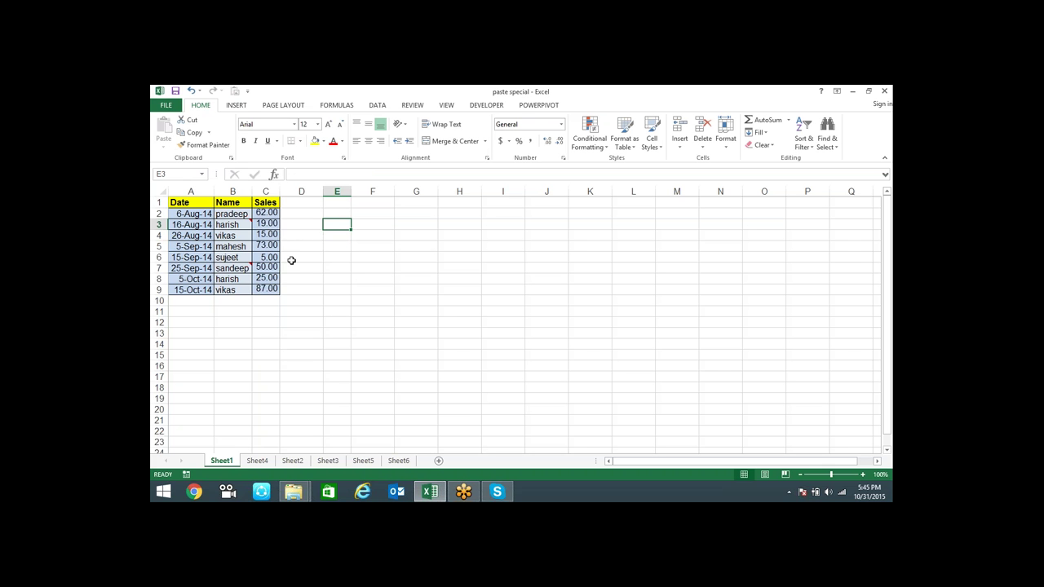
key("F9")
key("F9")
left_click(265, 222)
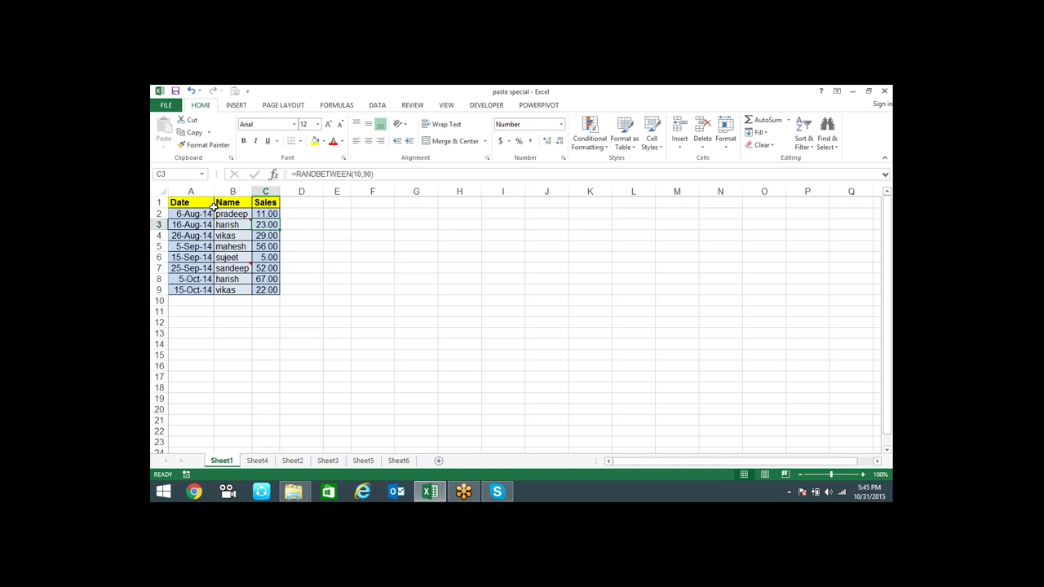
- View B3's comment, then set sujeet's Sales cell C6 to 4 and back to 5 from its dropdown
mouse_move(207, 202)
left_mouse_down()
mouse_move(272, 259)
mouse_move(271, 290)
left_mouse_up()
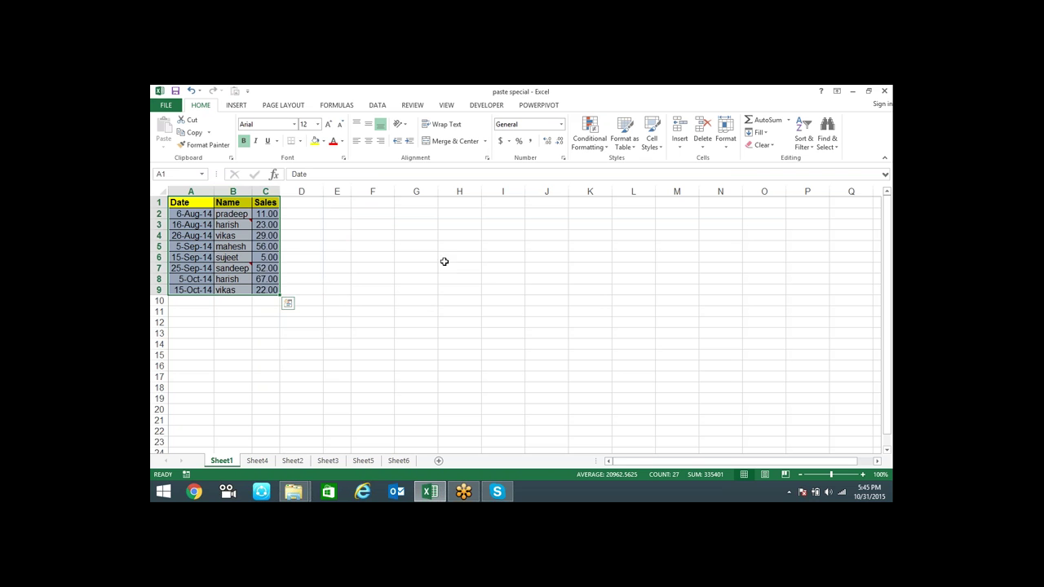
left_click(245, 225)
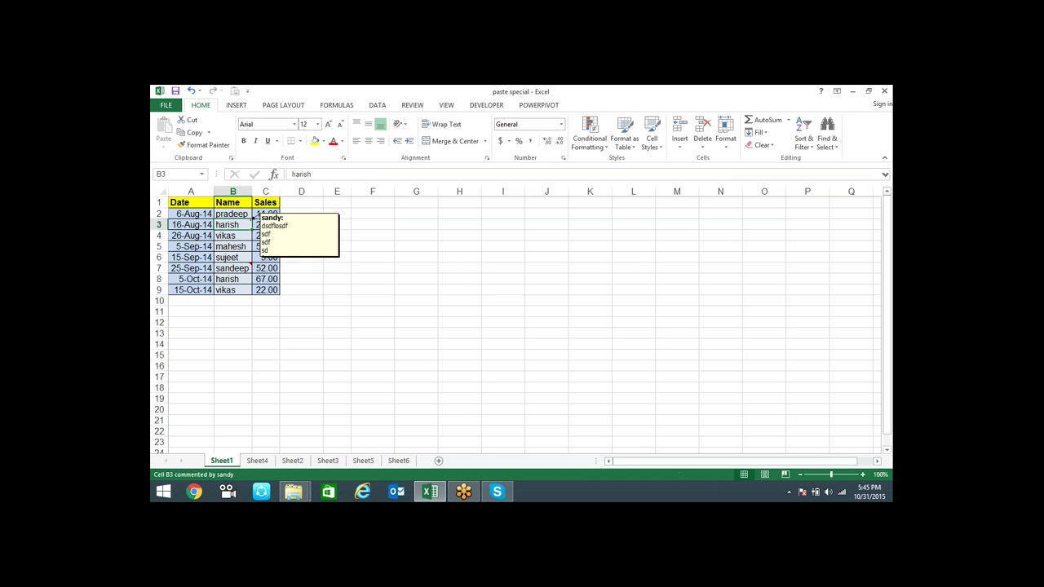
left_click(244, 266)
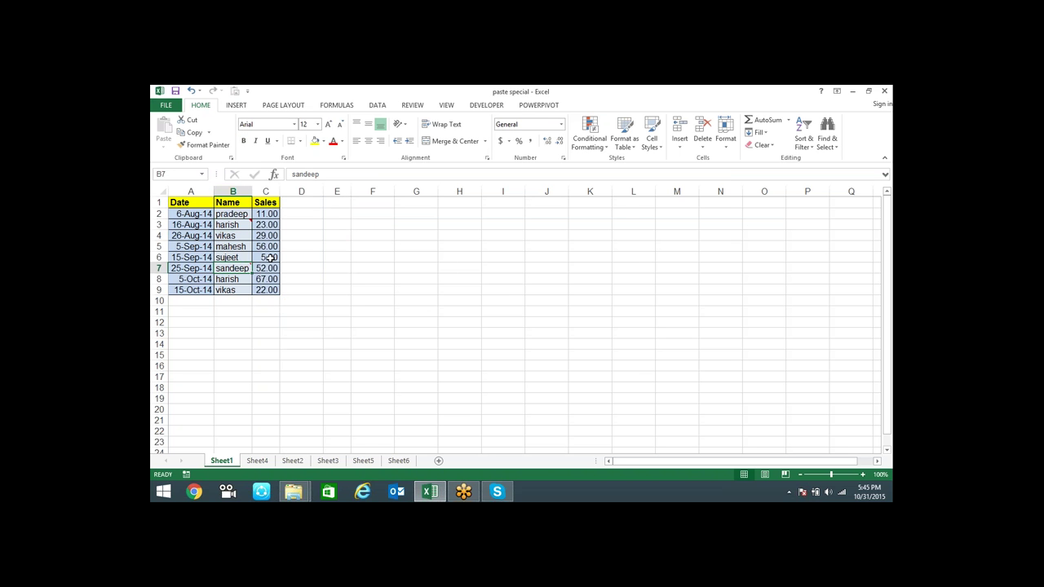
left_click(273, 256)
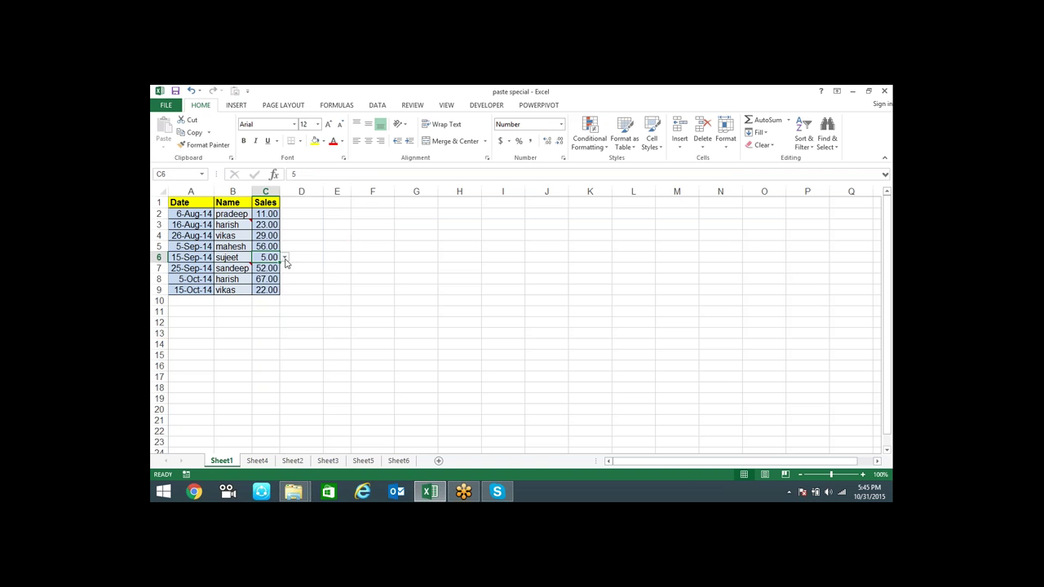
left_click(285, 258)
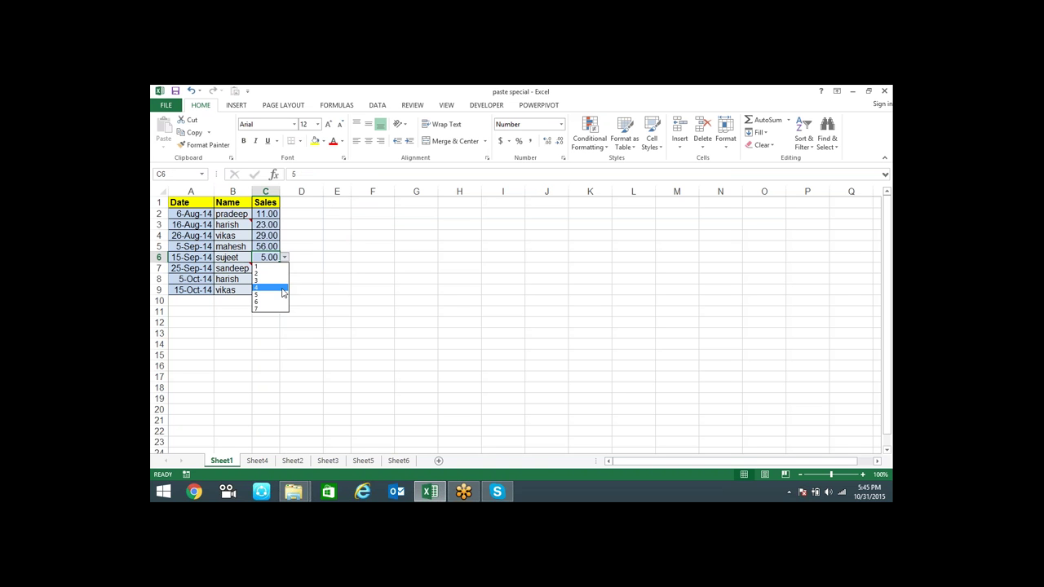
left_click(282, 289)
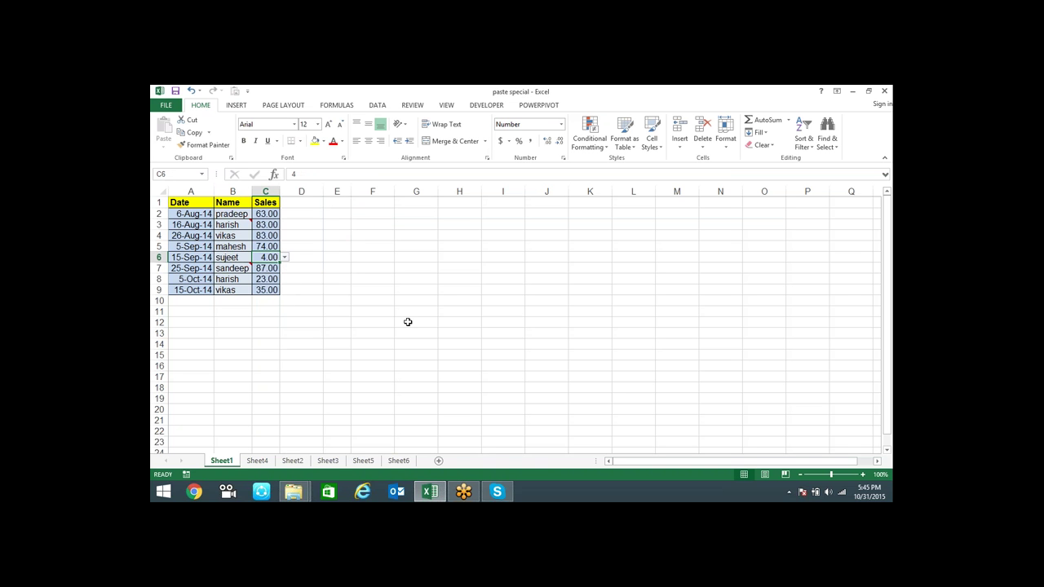
left_click(285, 256)
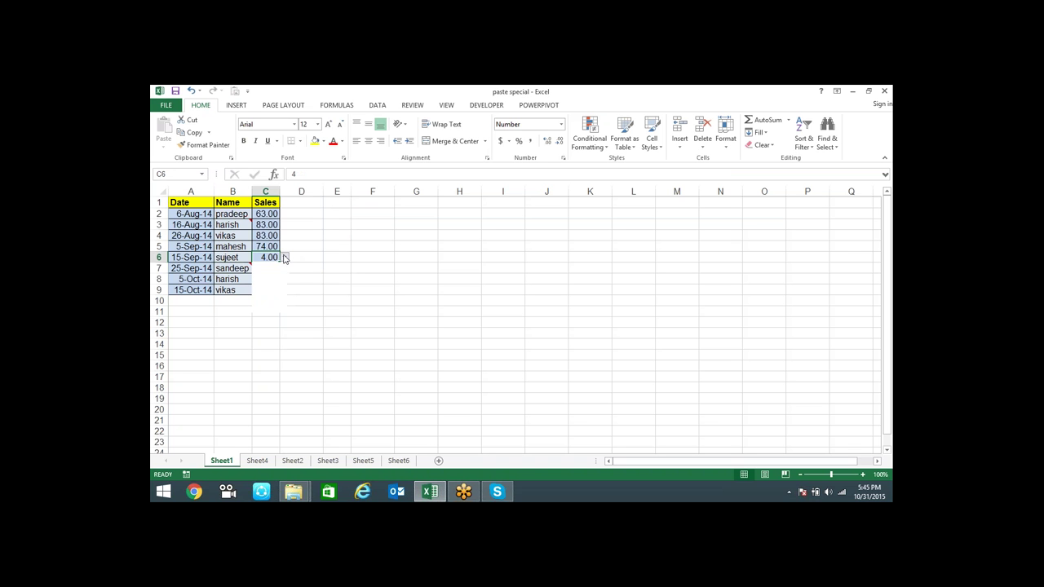
left_click(269, 299)
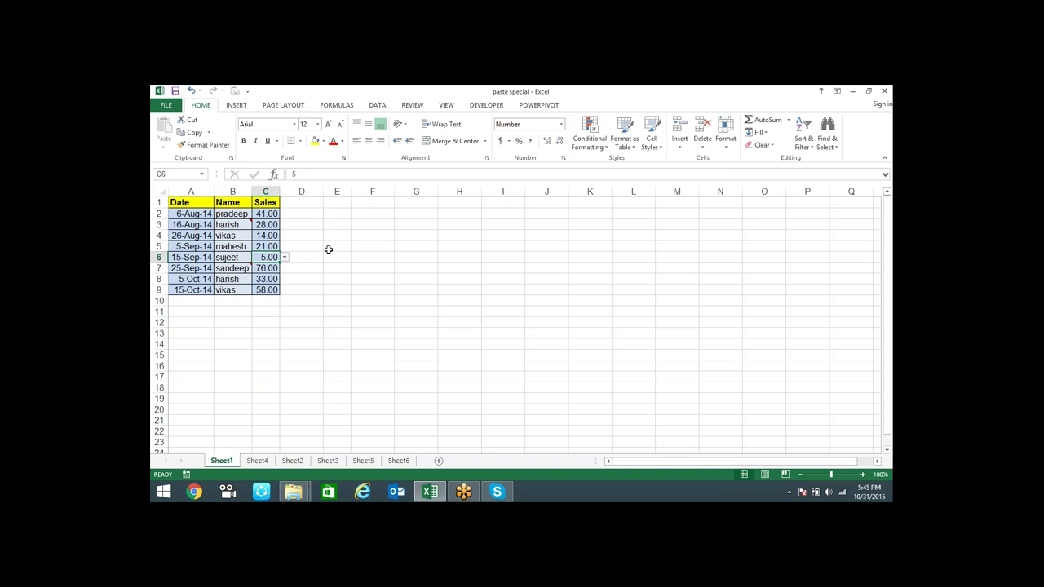
- Enter 'sdff' in C6, see the validation error, and cancel to keep 5.00
type("sdff")
key("Return")
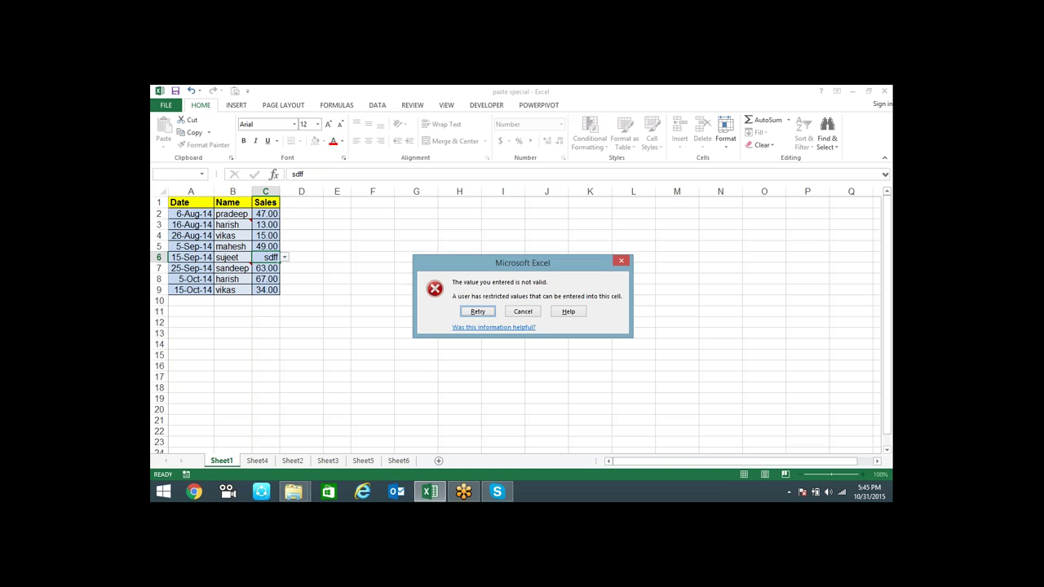
key("Escape")
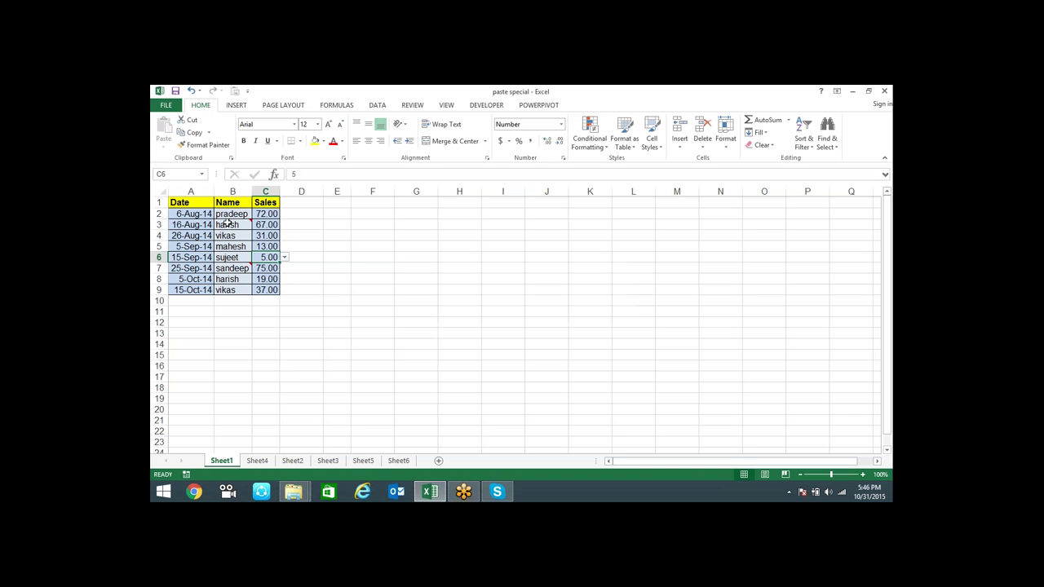
- Copy A1:C9 and paste it at F1 as Values only via Paste Special
left_click_drag(203, 203, 268, 289)
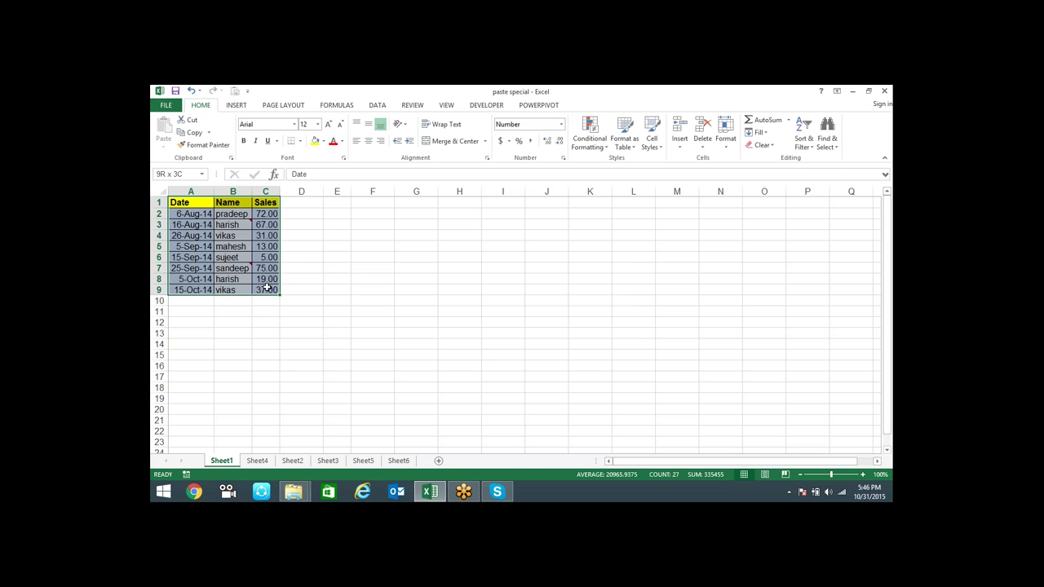
key("ctrl+c")
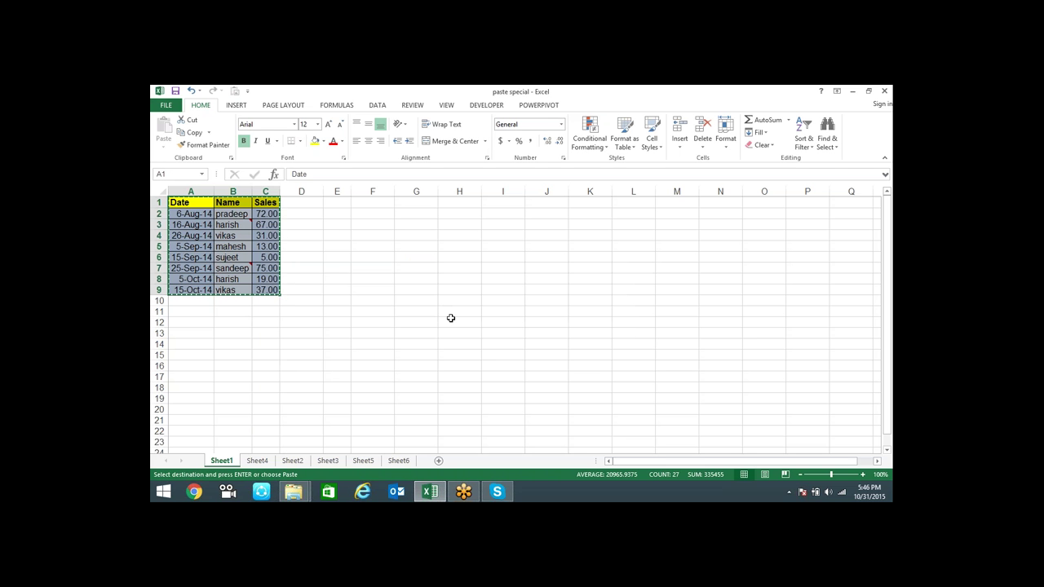
right_click(372, 206)
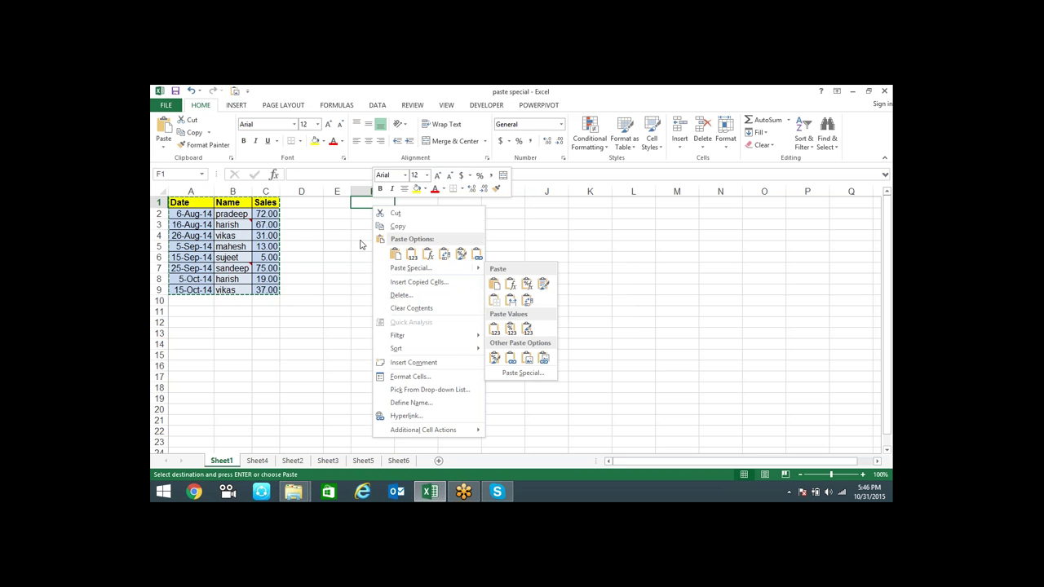
left_click(414, 274)
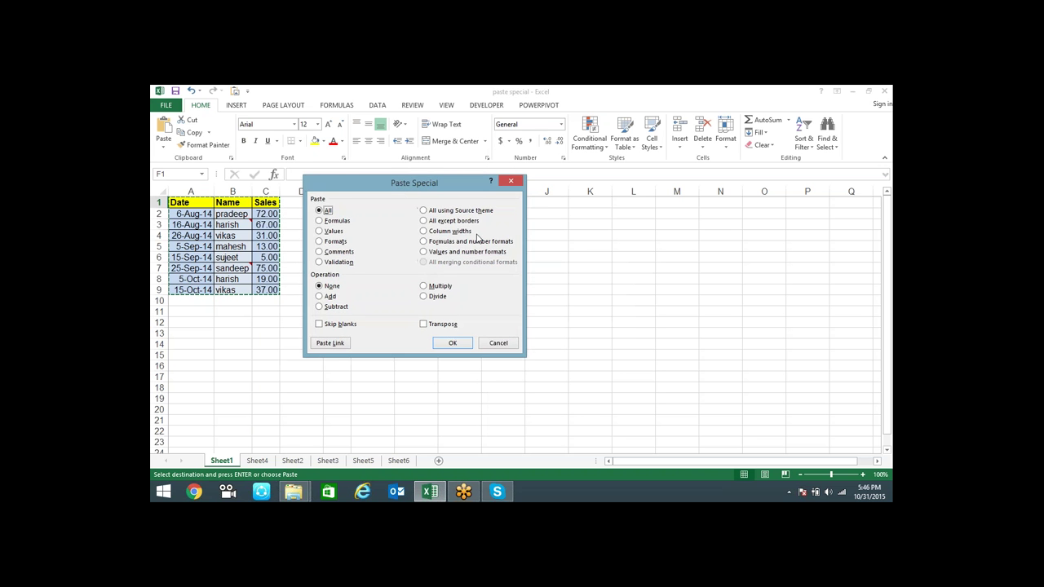
left_click_drag(398, 189, 547, 242)
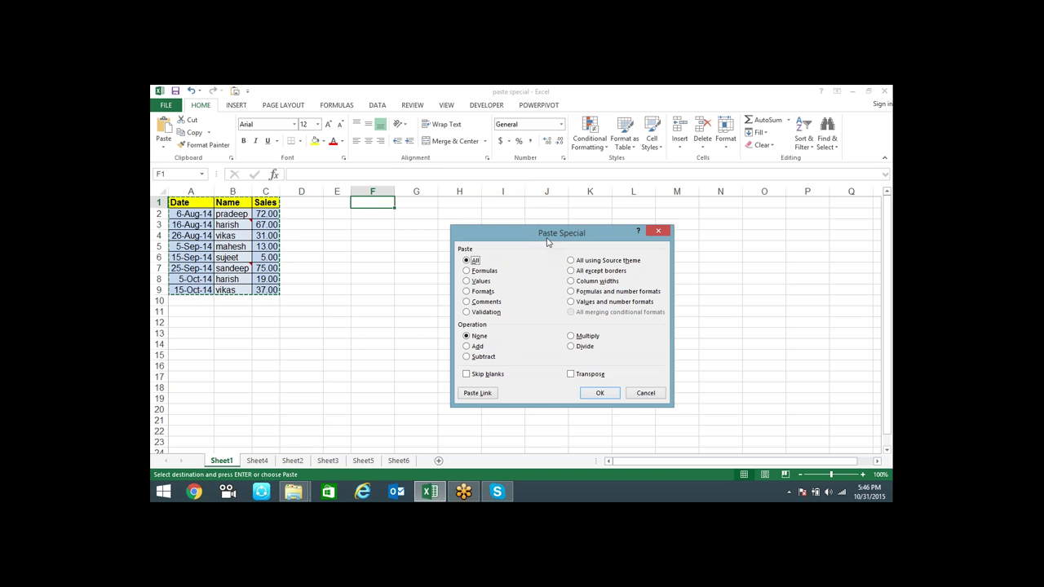
left_click(481, 281)
left_click(608, 395)
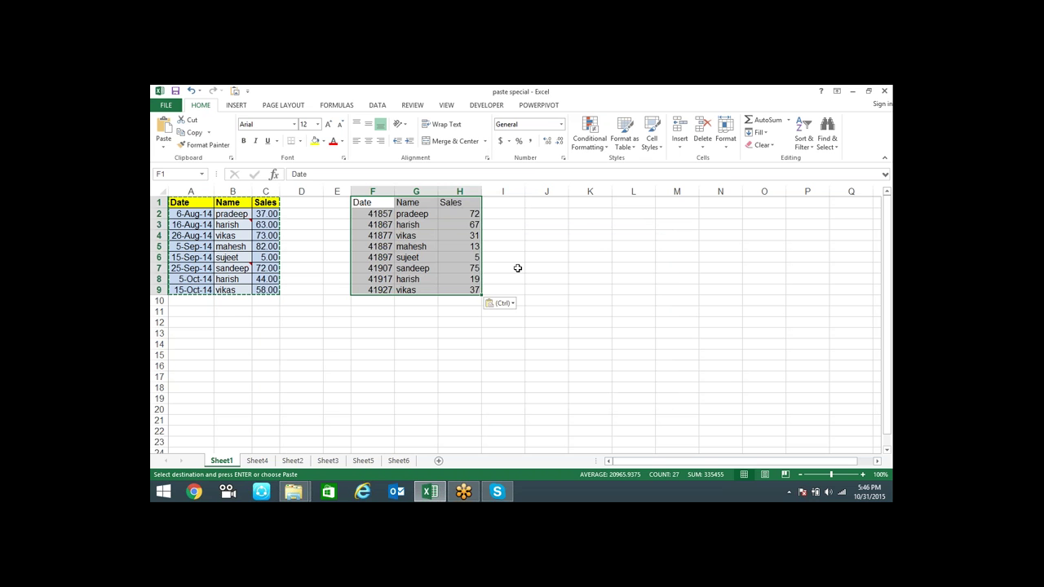
left_click(469, 226)
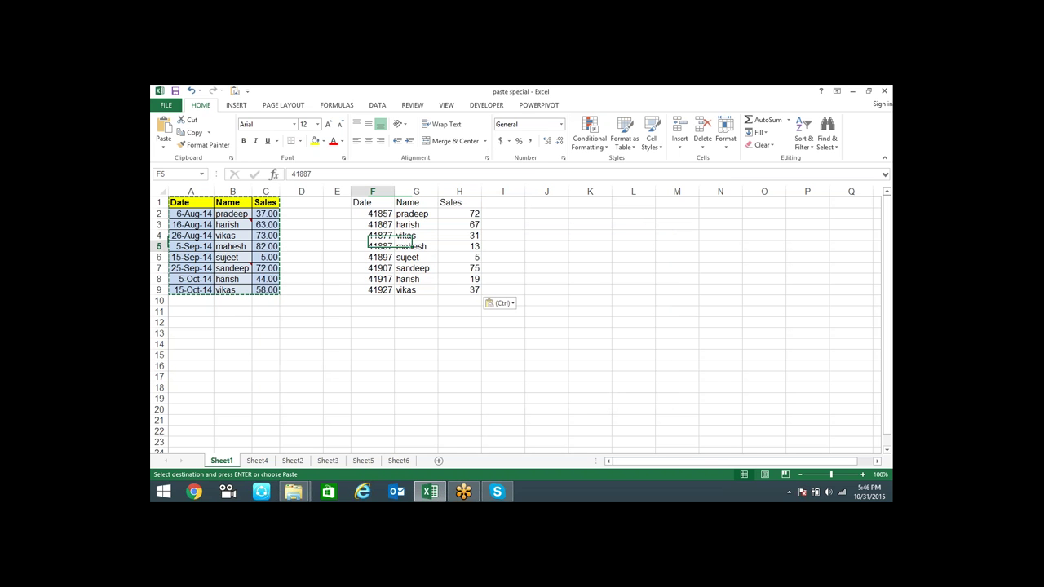
left_click(373, 246)
left_click_drag(375, 213, 375, 290)
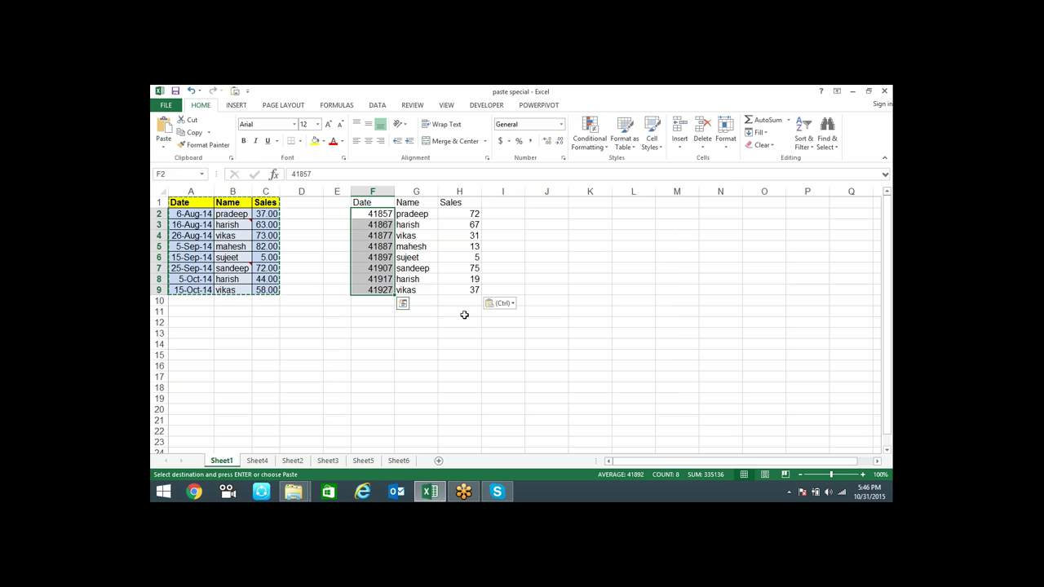
left_click(473, 225)
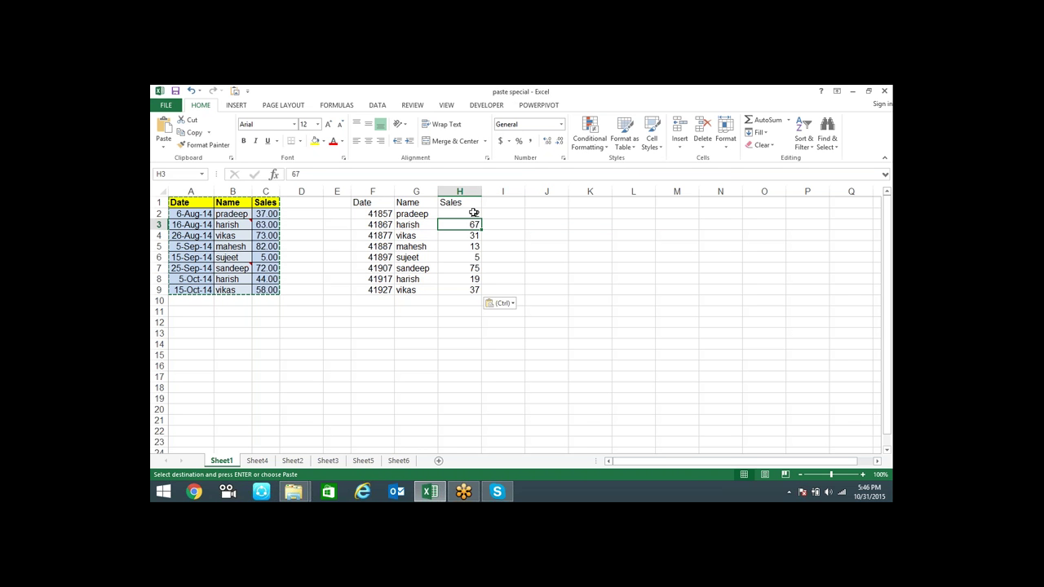
left_click(461, 257)
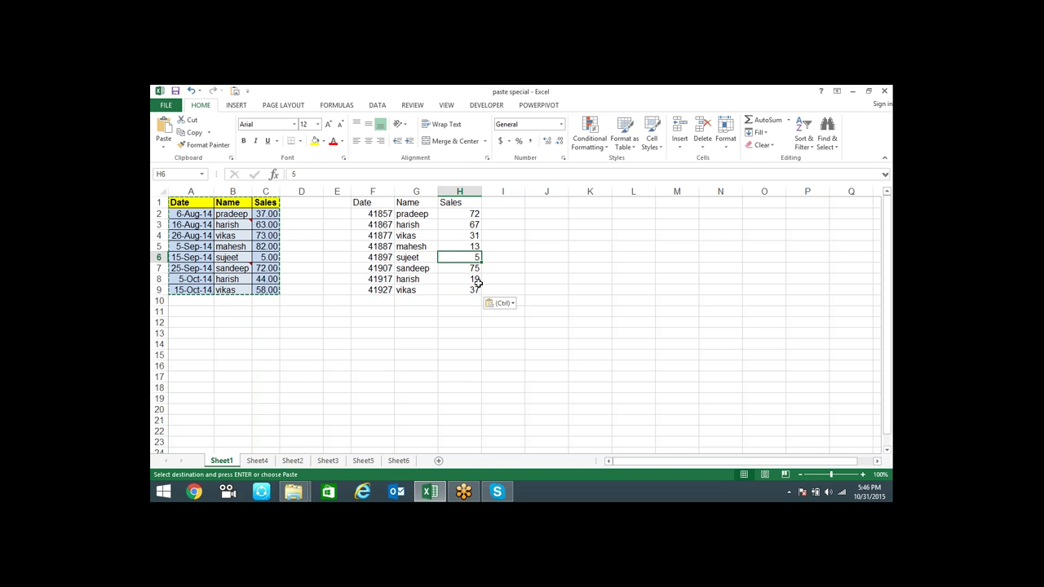
left_click(375, 248)
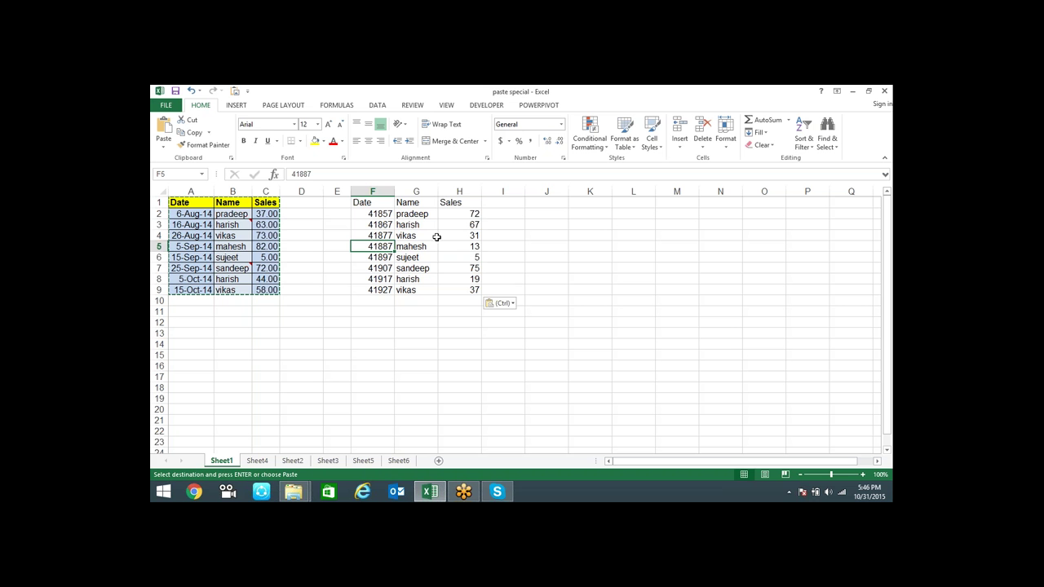
left_click(461, 226)
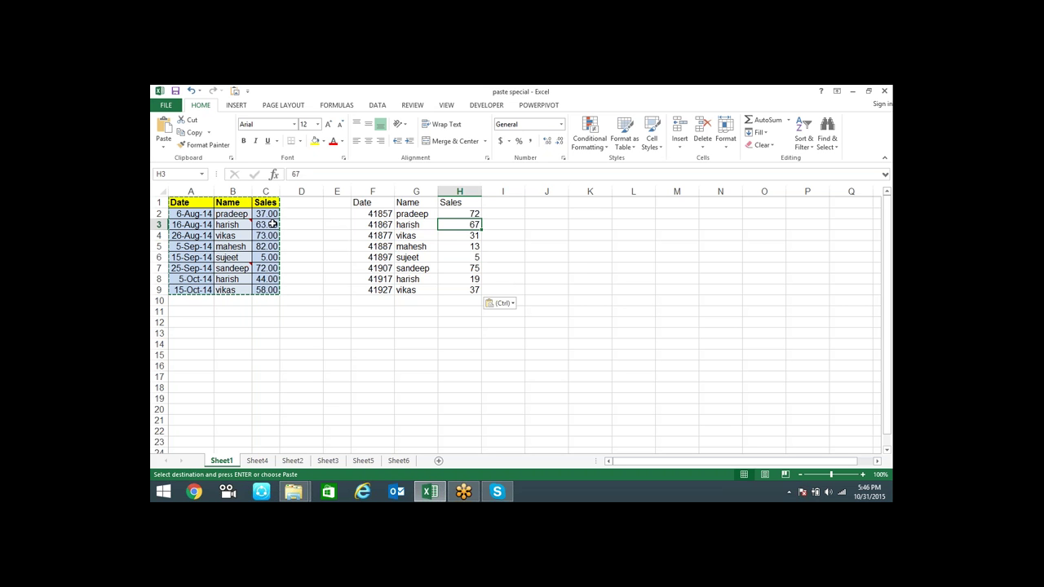
left_click(296, 174)
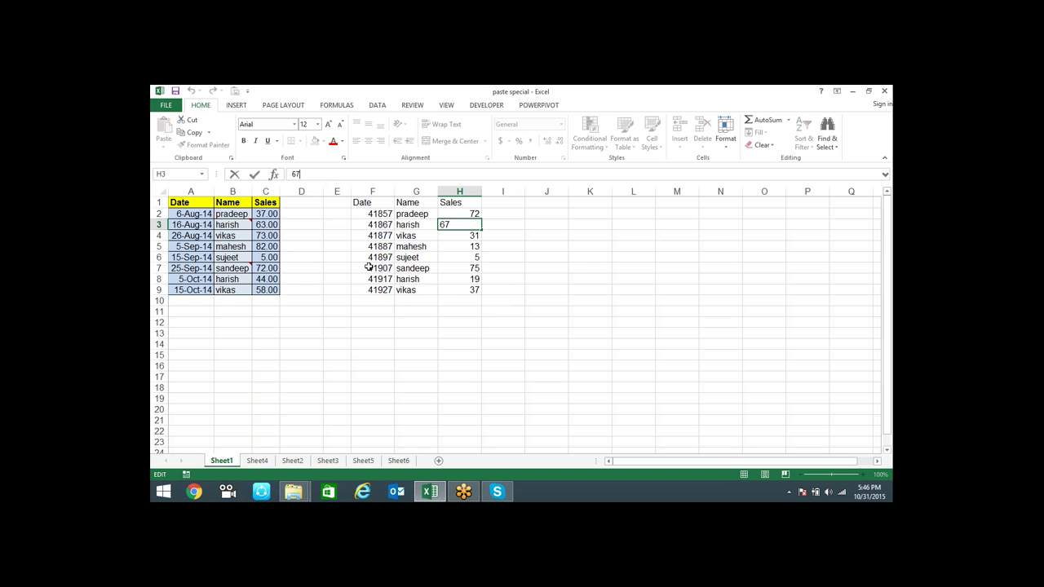
key("ctrl+Return")
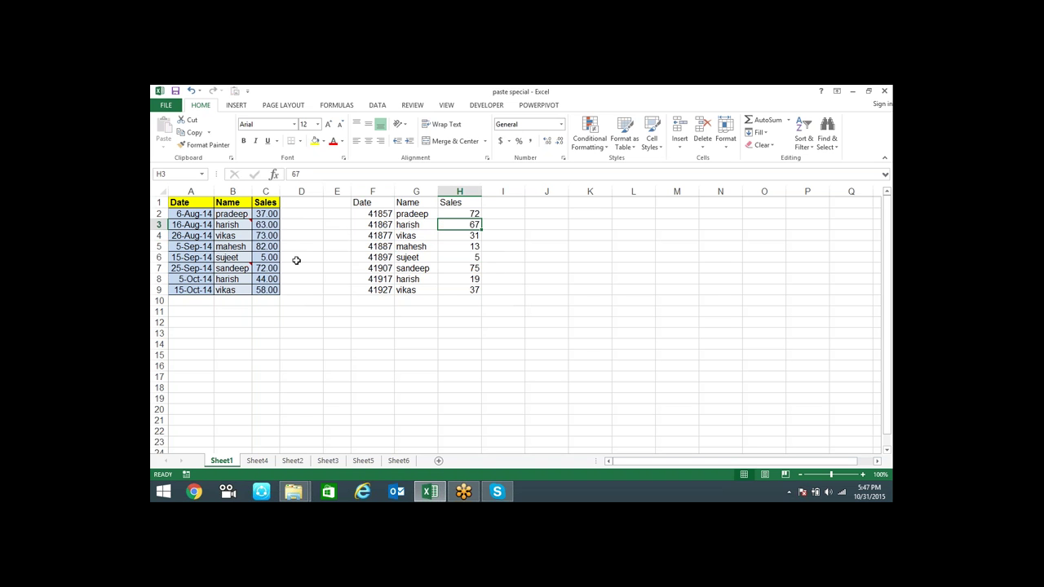
left_click(470, 266)
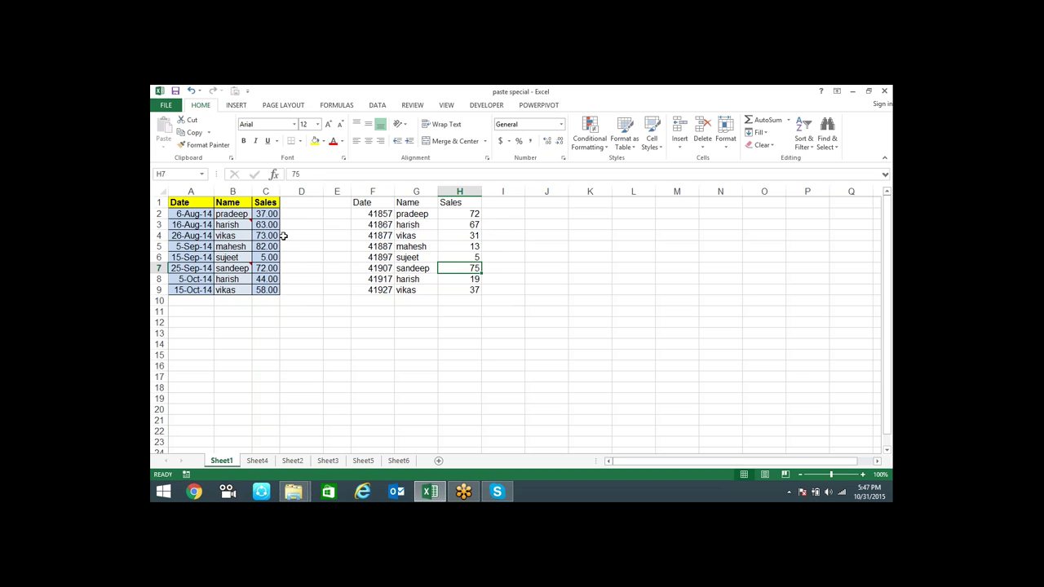
left_click(458, 223)
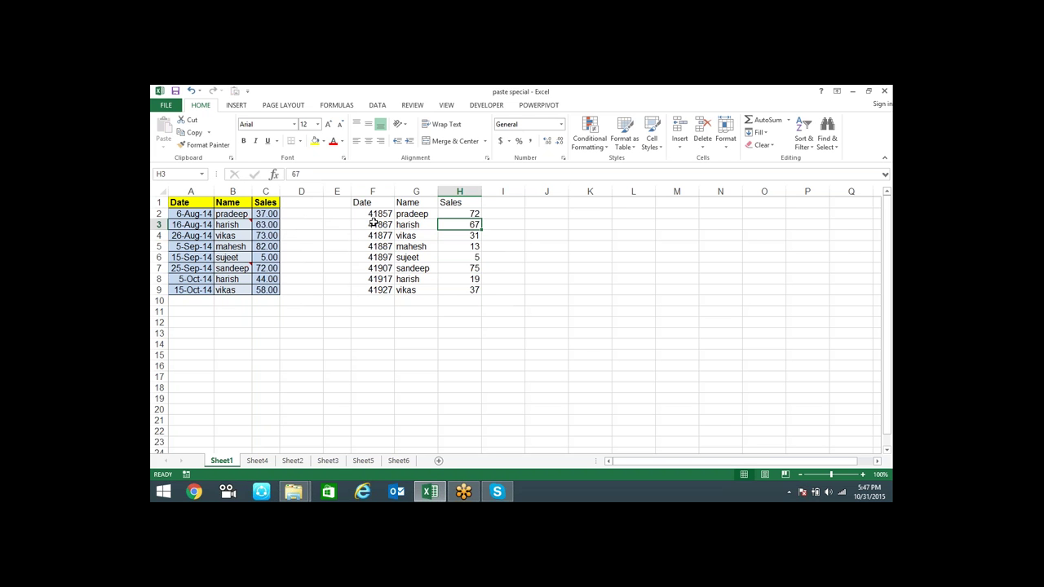
left_click_drag(374, 213, 384, 289)
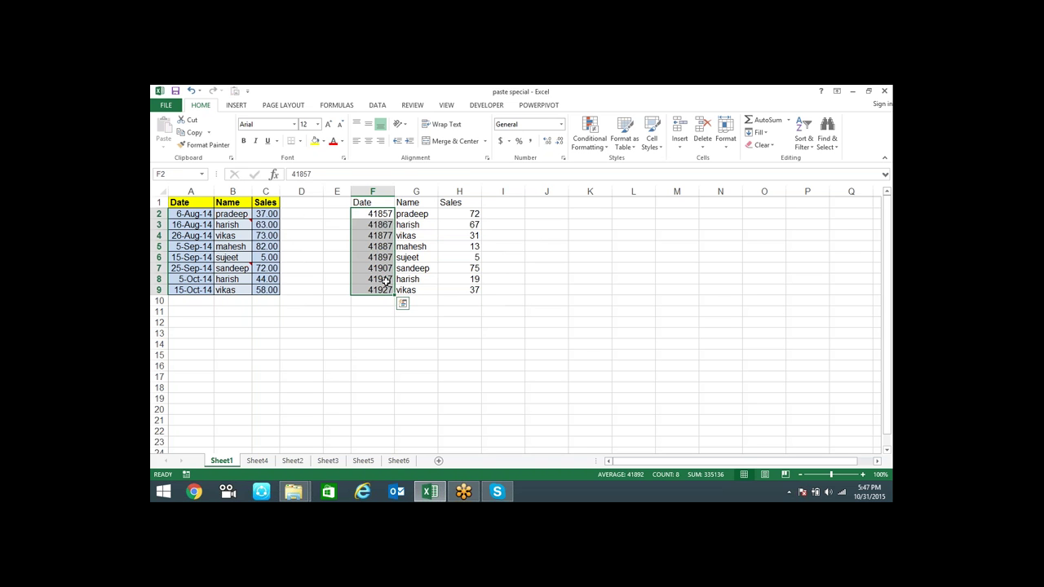
left_click(371, 235)
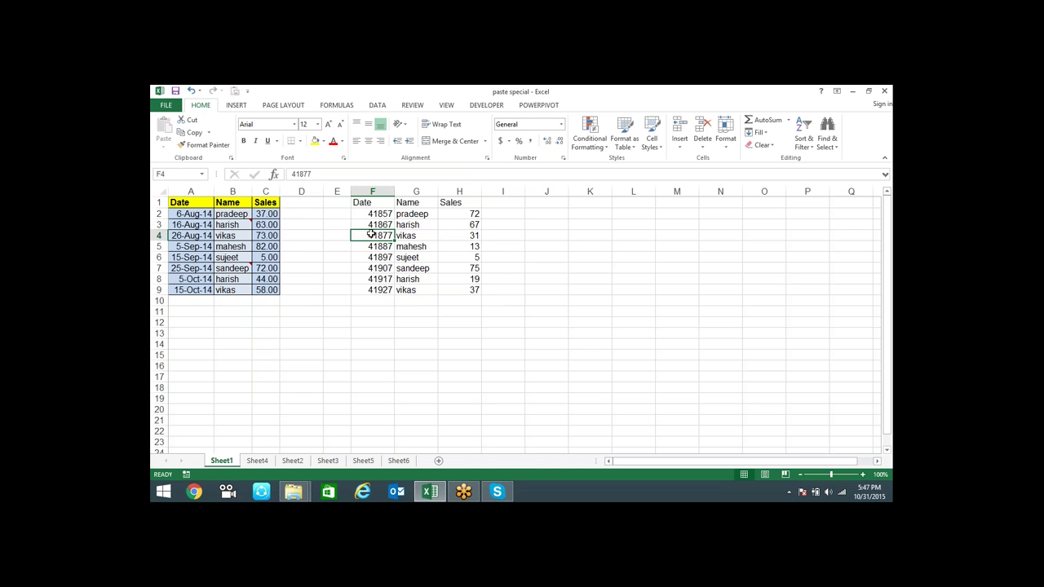
left_click(473, 235)
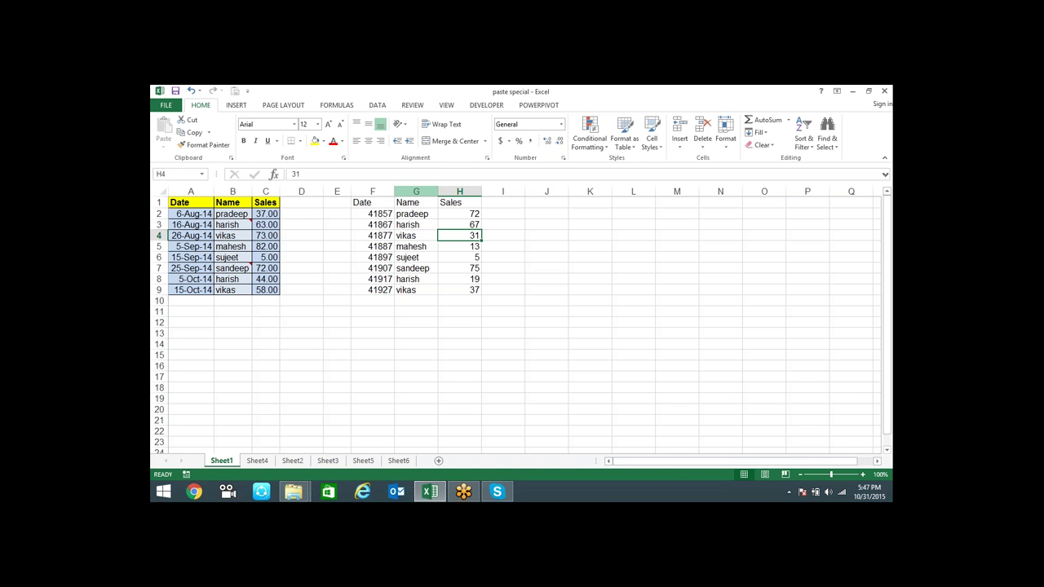
left_click_drag(202, 203, 270, 287)
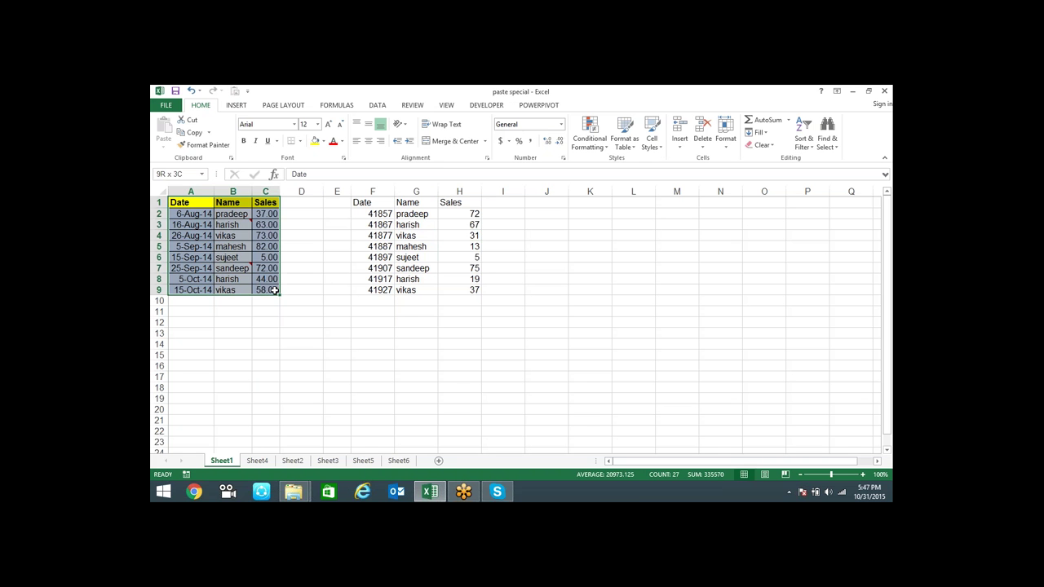
- Paste the copied table at J1 with Values and number formats, then check 15-Oct-14 and 82.00
key("ctrl+c")
key("ctrl+q")
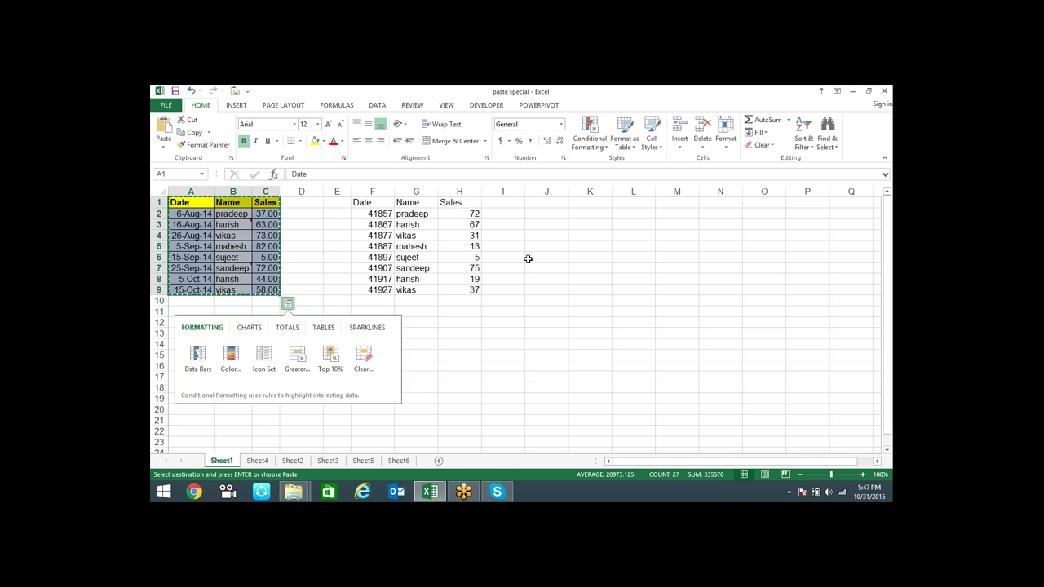
left_click(543, 201)
right_click(544, 203)
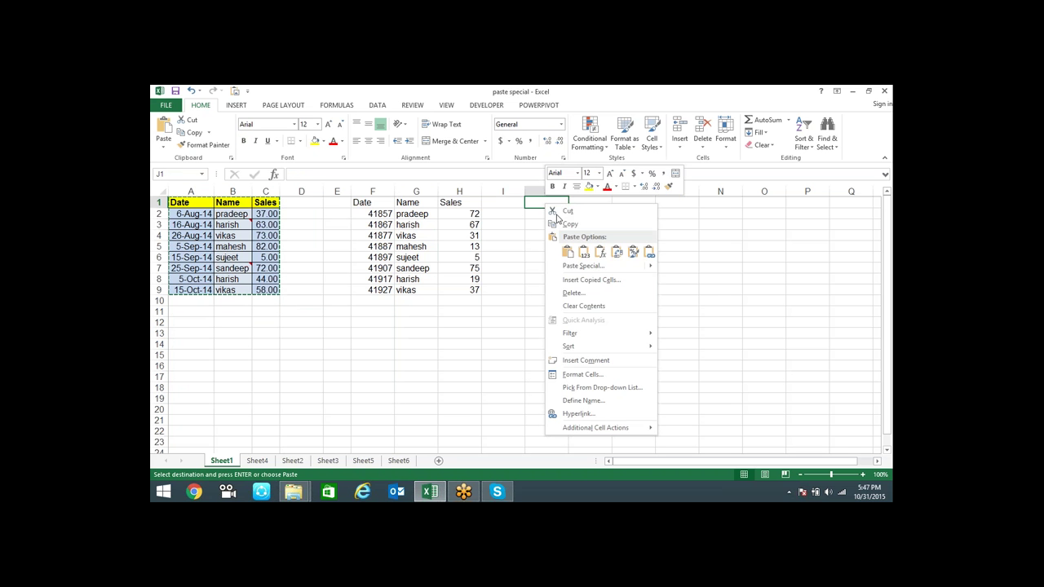
left_click(578, 270)
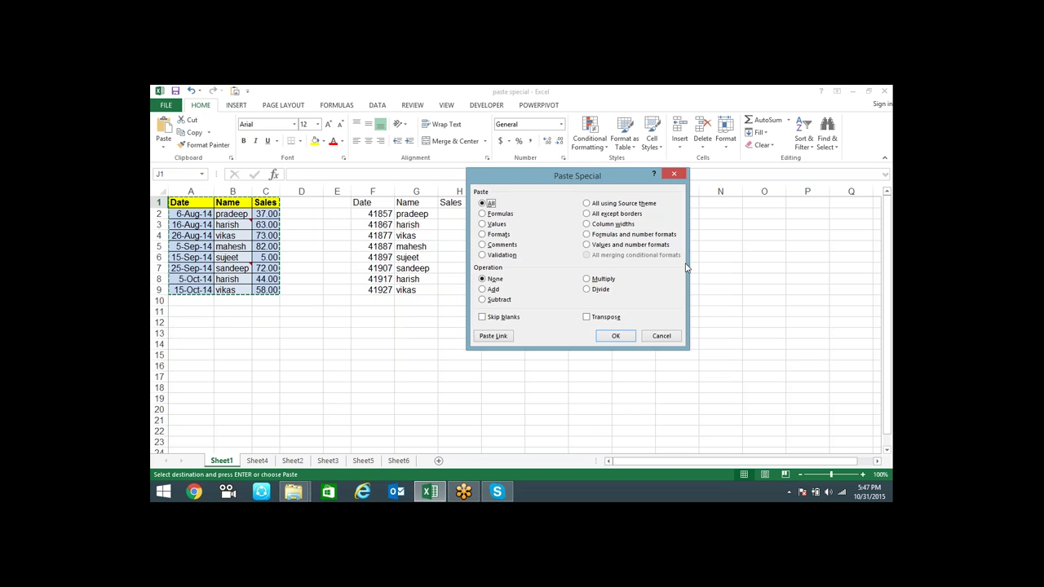
left_click(494, 225)
left_click(598, 249)
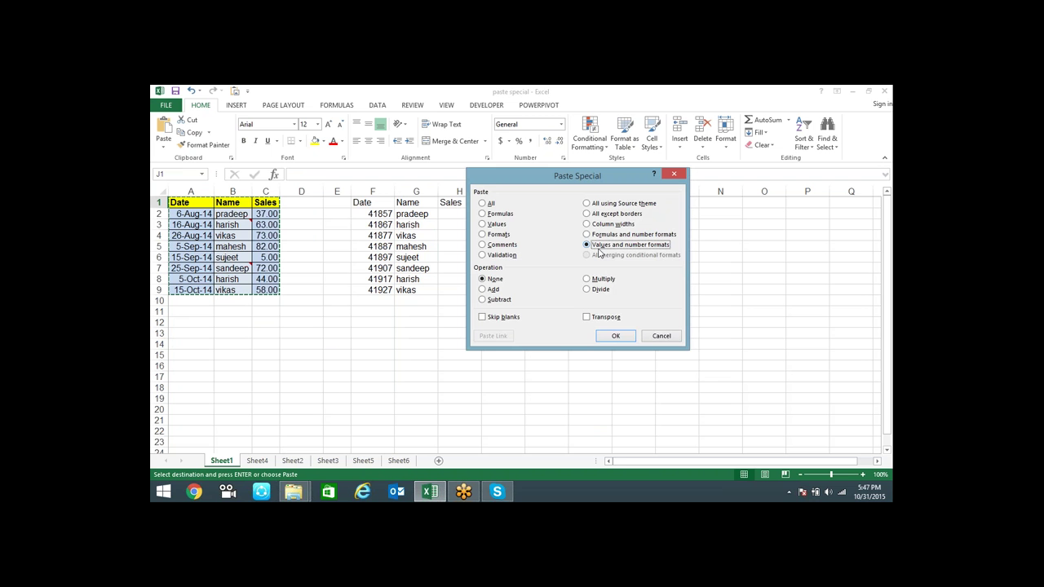
left_click(614, 336)
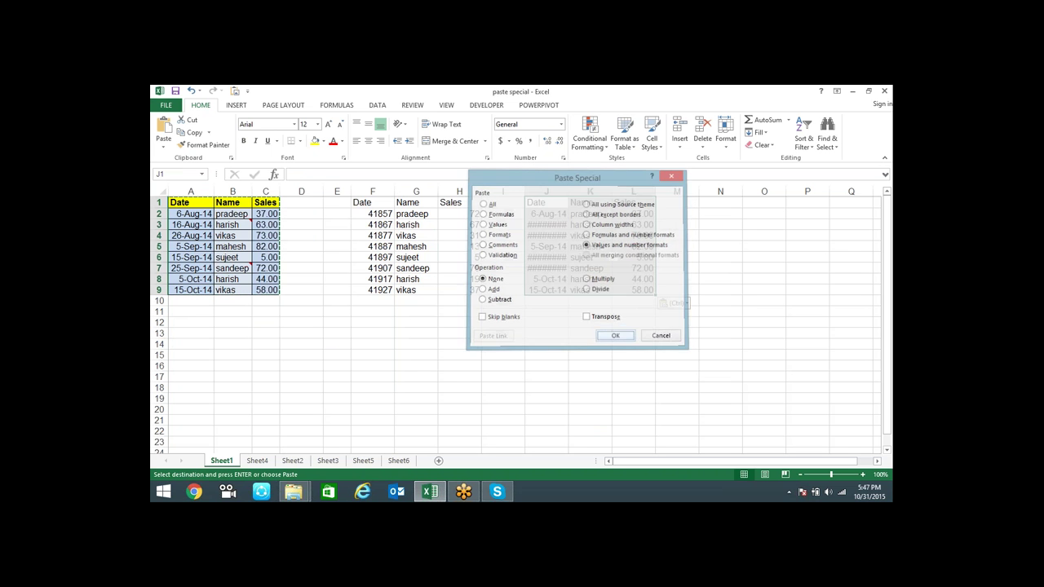
left_click(546, 290)
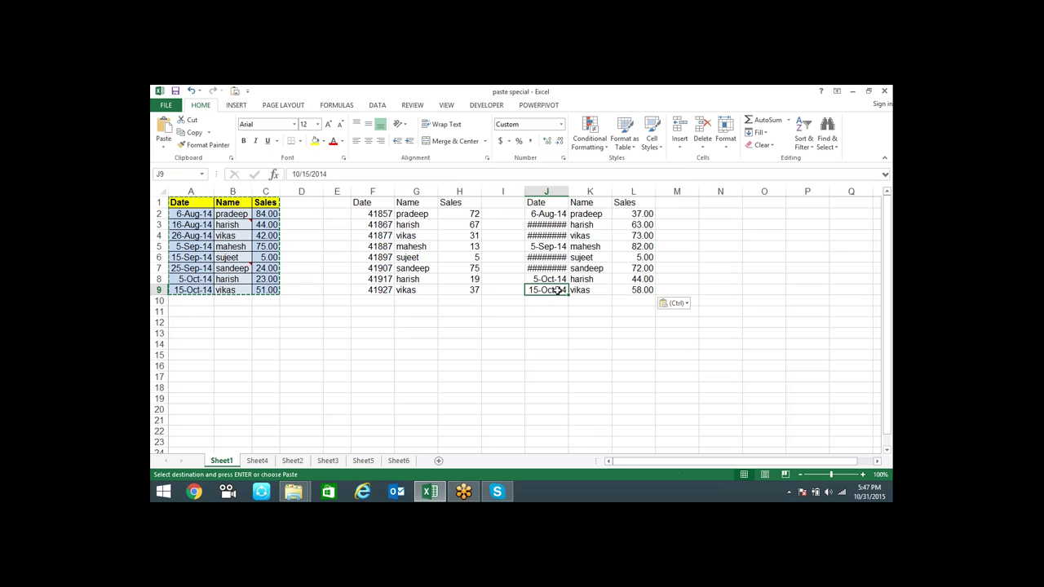
left_click(642, 246)
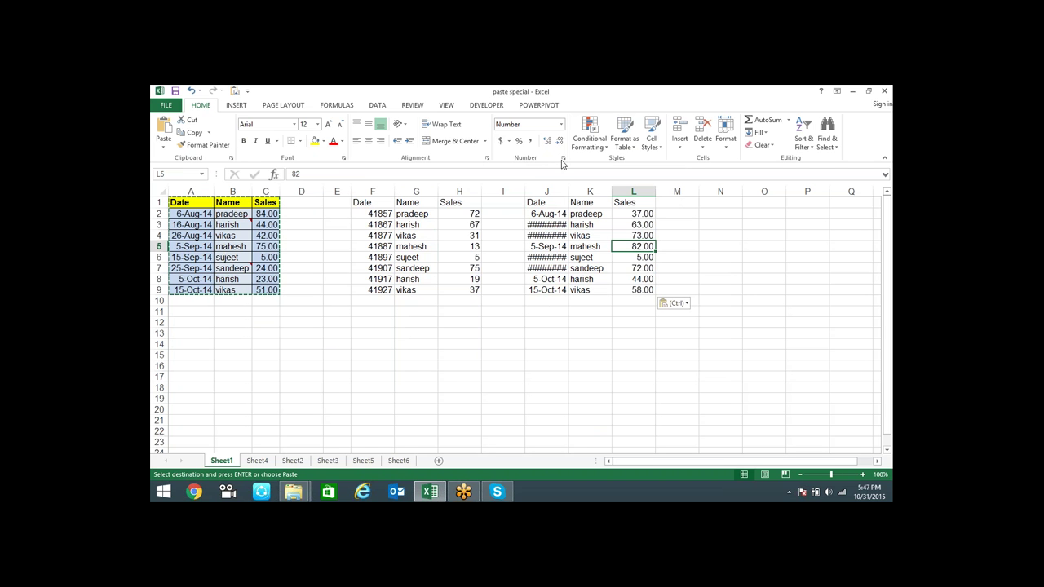
left_click(563, 159)
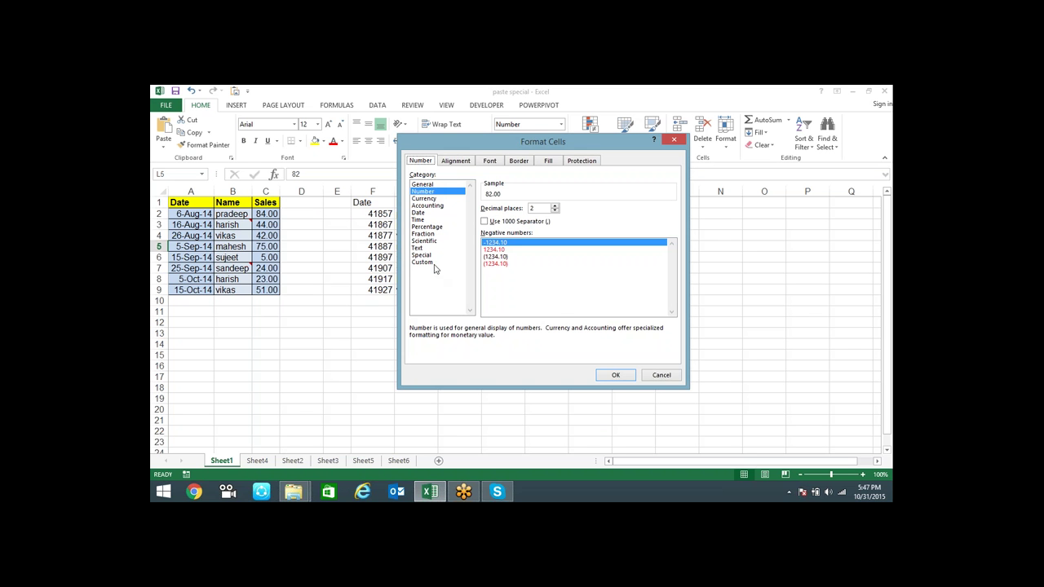
left_click(616, 375)
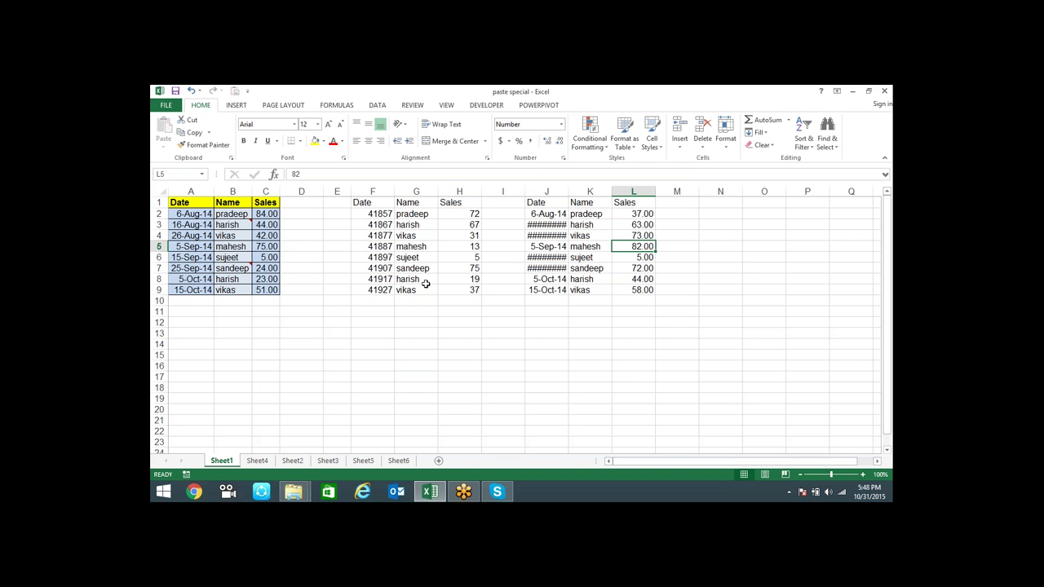
left_click(382, 235)
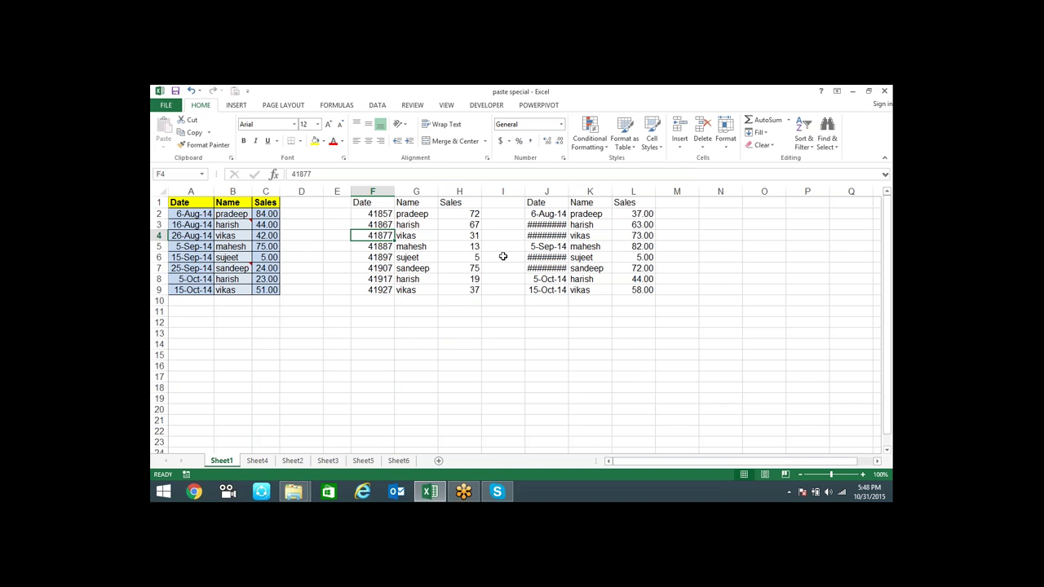
left_click(560, 247)
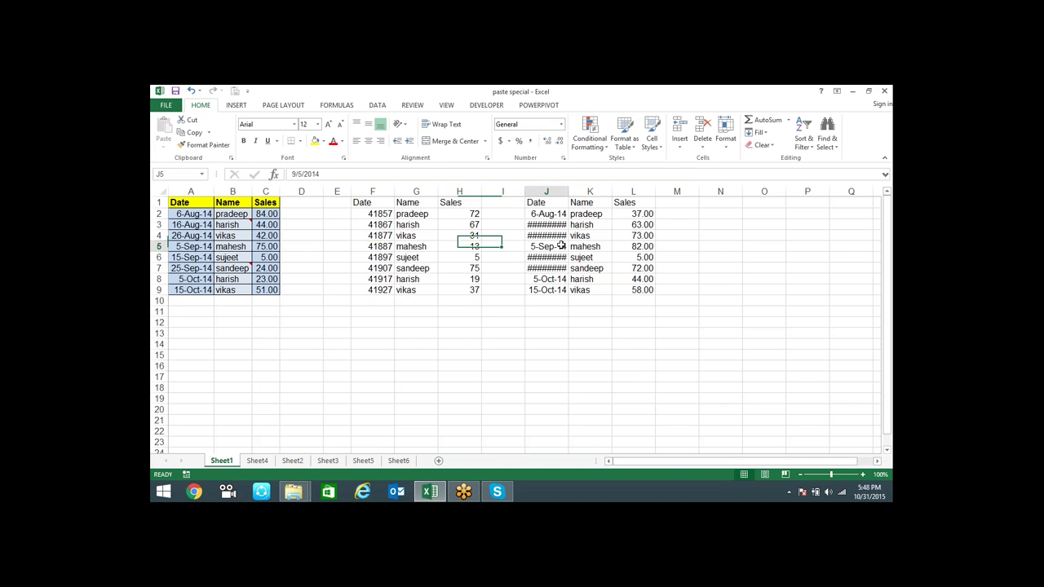
left_click(562, 291)
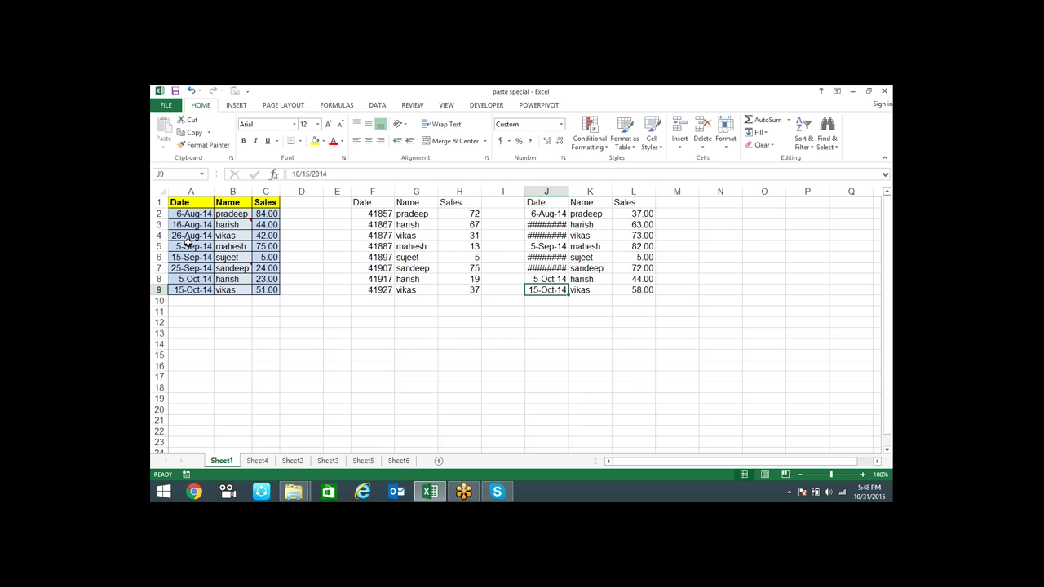
left_click(187, 247)
left_click(265, 235)
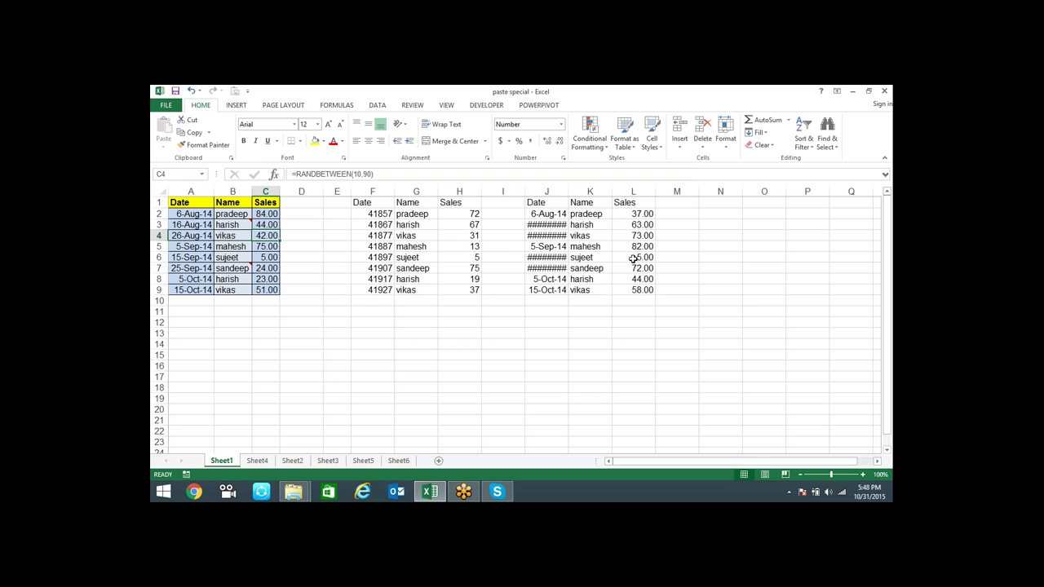
left_click(556, 290)
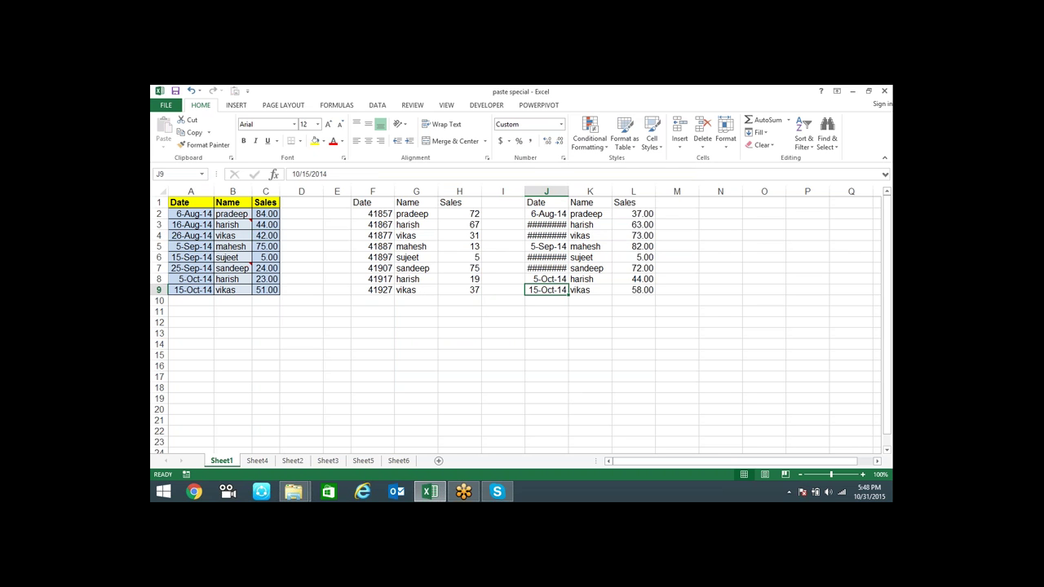
left_click(661, 280)
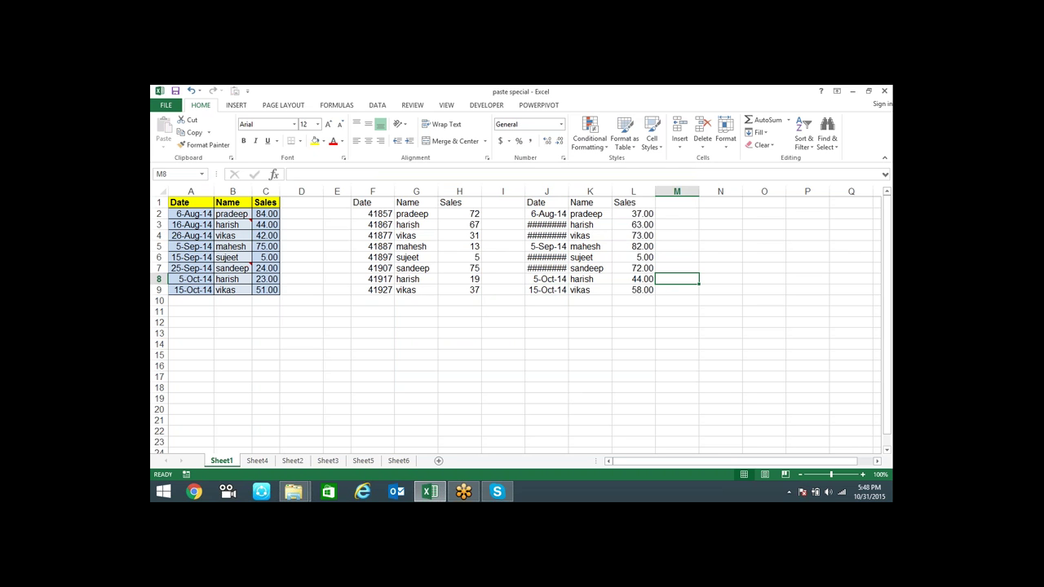
left_click(641, 280)
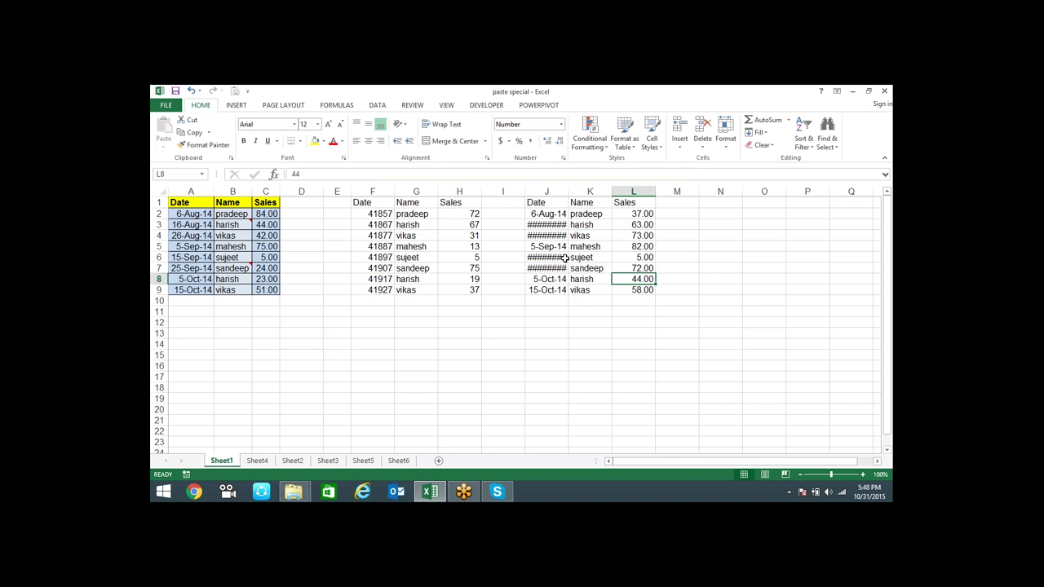
left_click(560, 222)
left_click(564, 258)
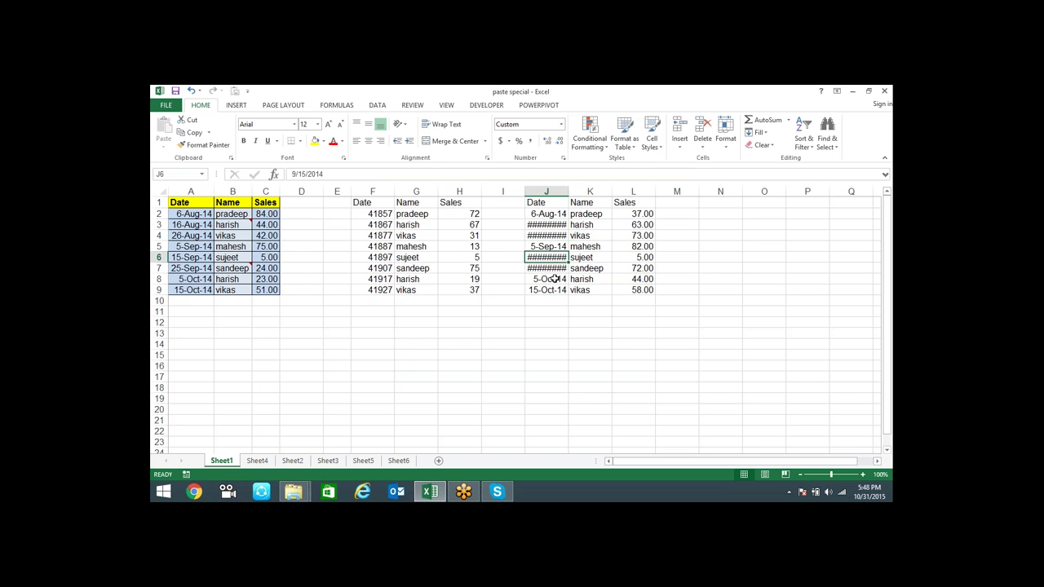
left_click(556, 269)
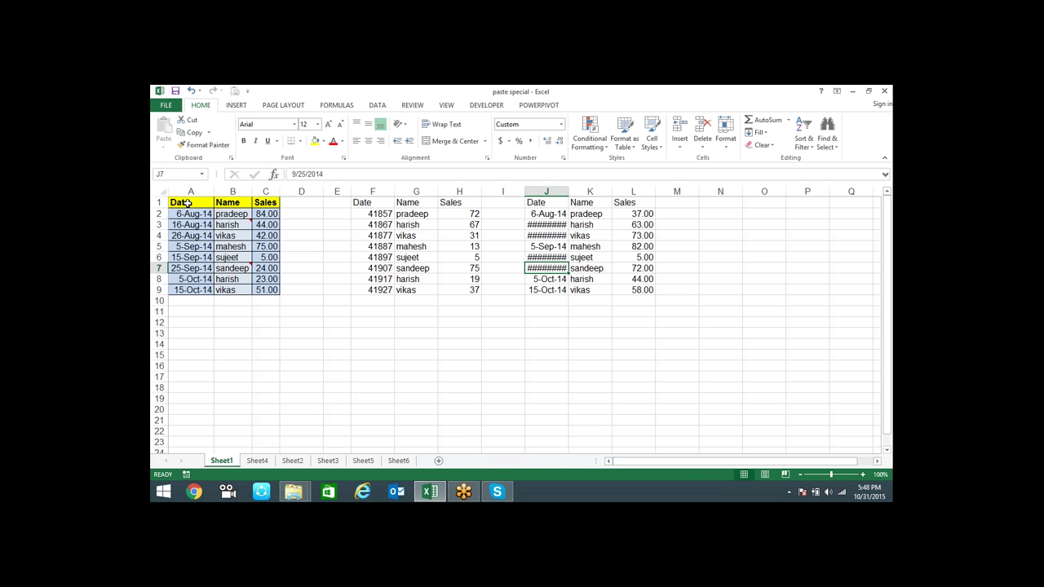
left_click_drag(186, 204, 270, 290)
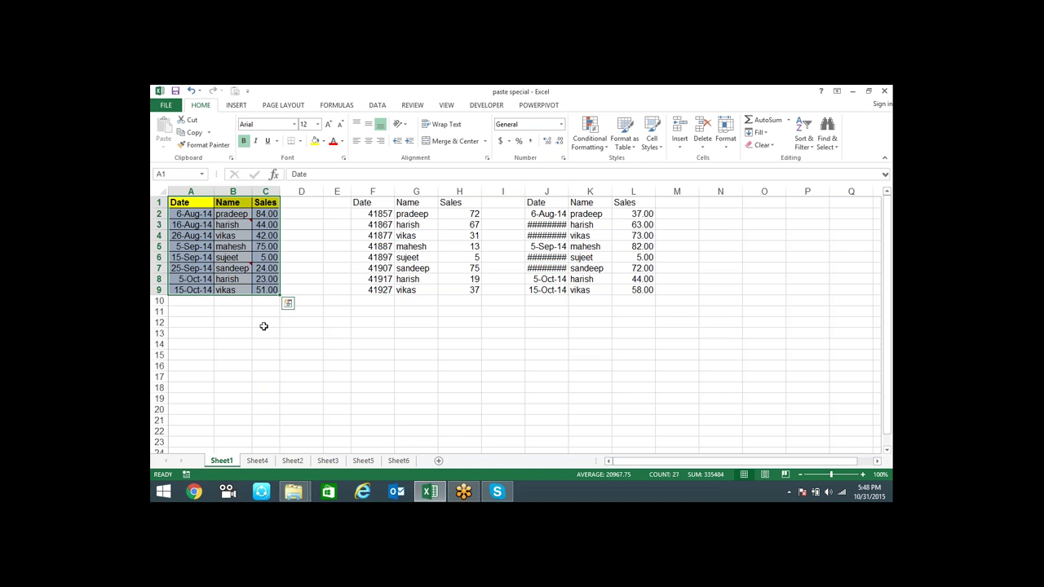
- Paste the source column widths at J1 so dates like 16-Aug-14 display instead of ########
key("ctrl+c")
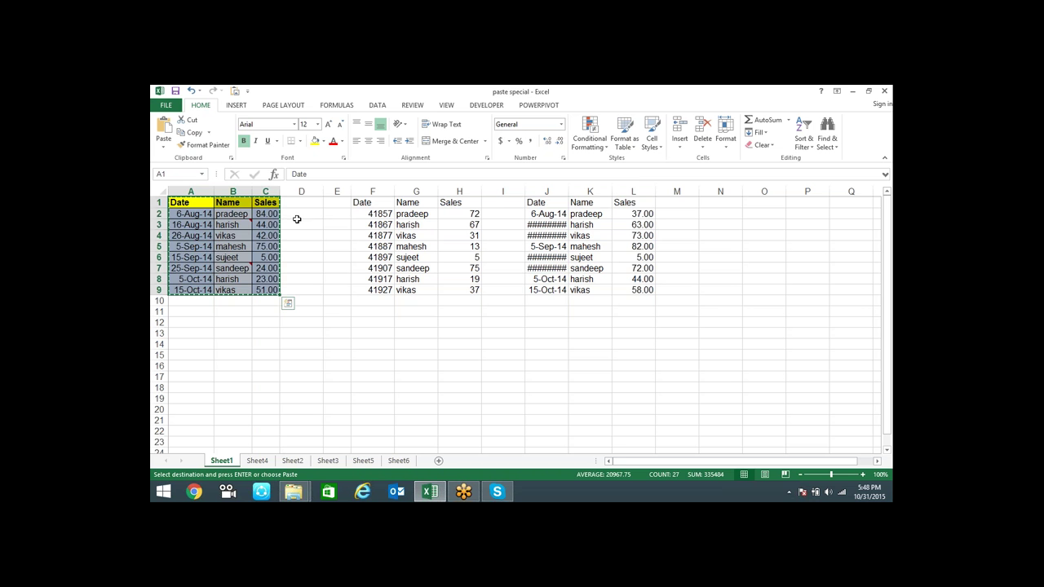
left_click(541, 200)
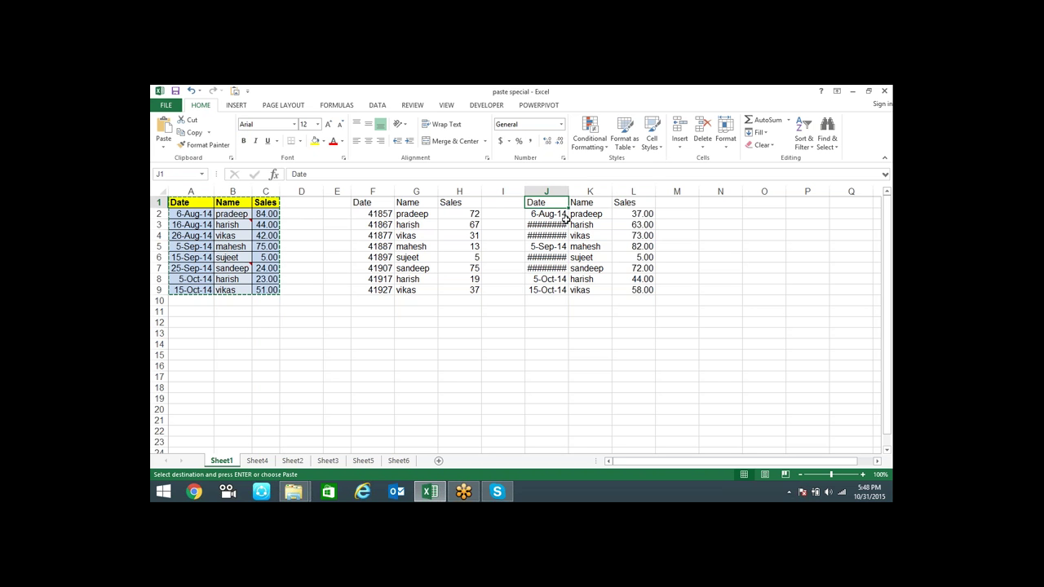
key("ctrl+alt+v")
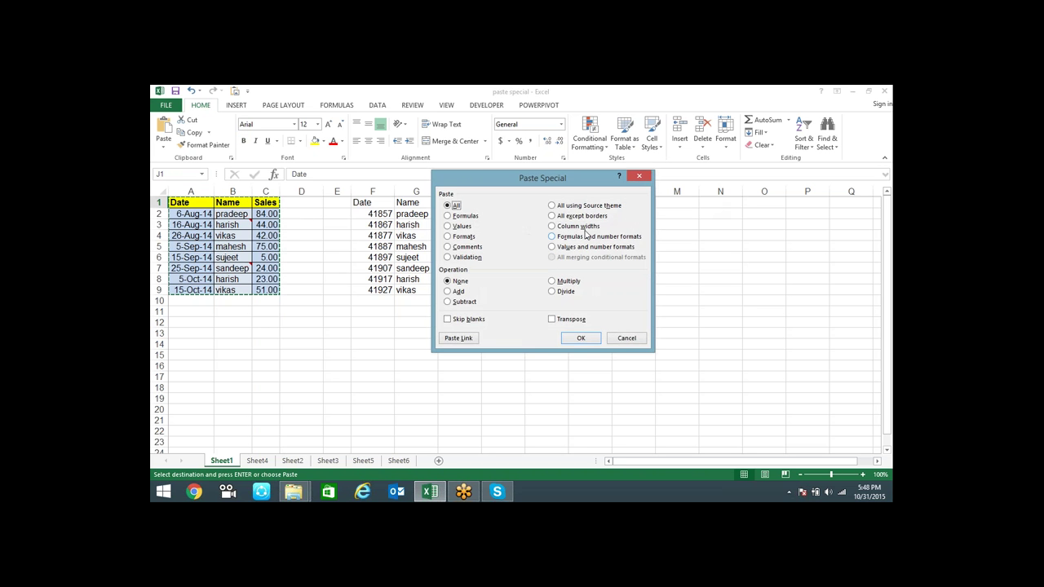
left_click(578, 227)
left_click_drag(596, 181, 388, 170)
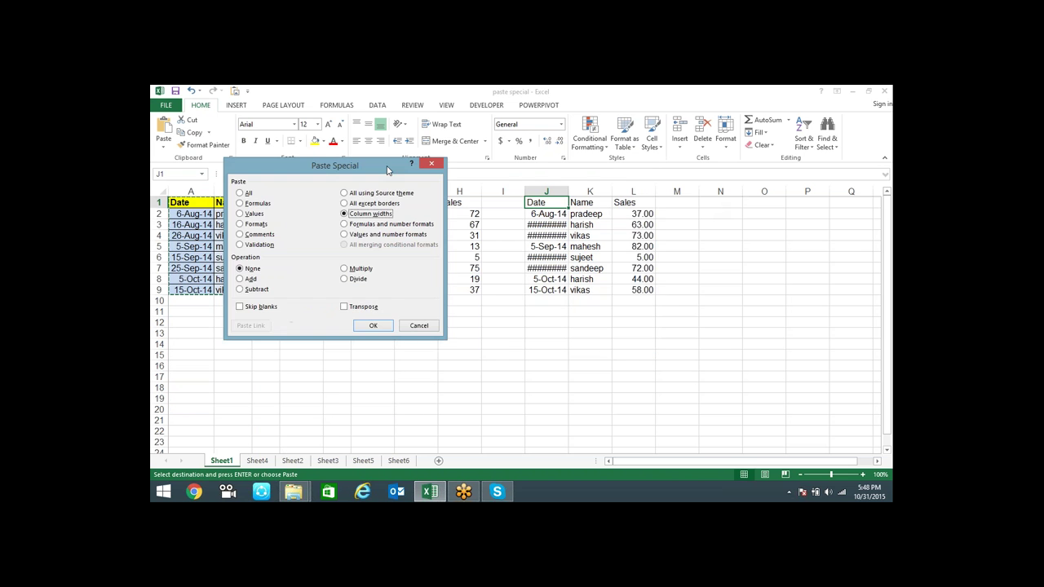
left_click(374, 325)
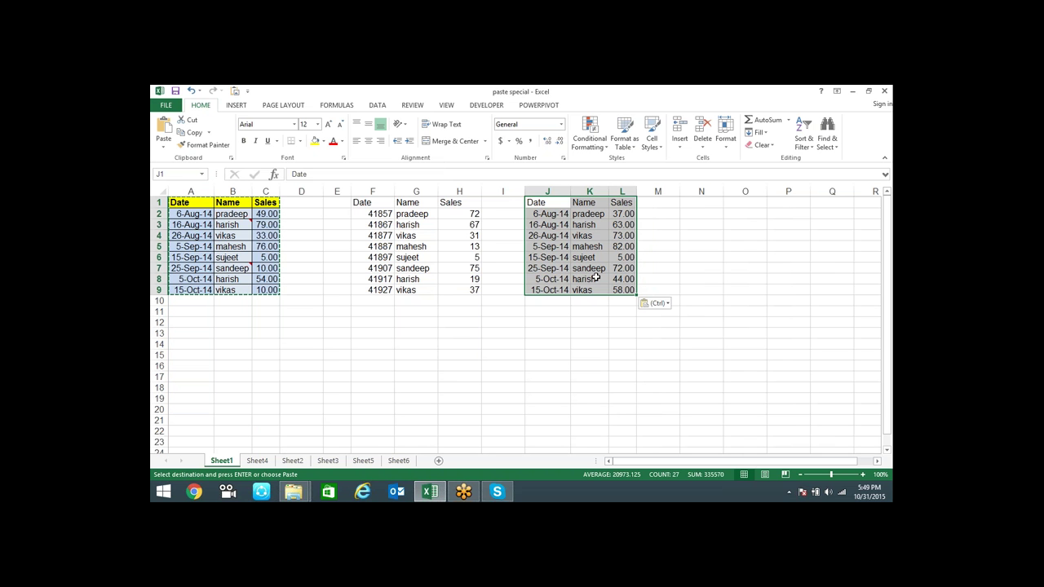
left_click(374, 324)
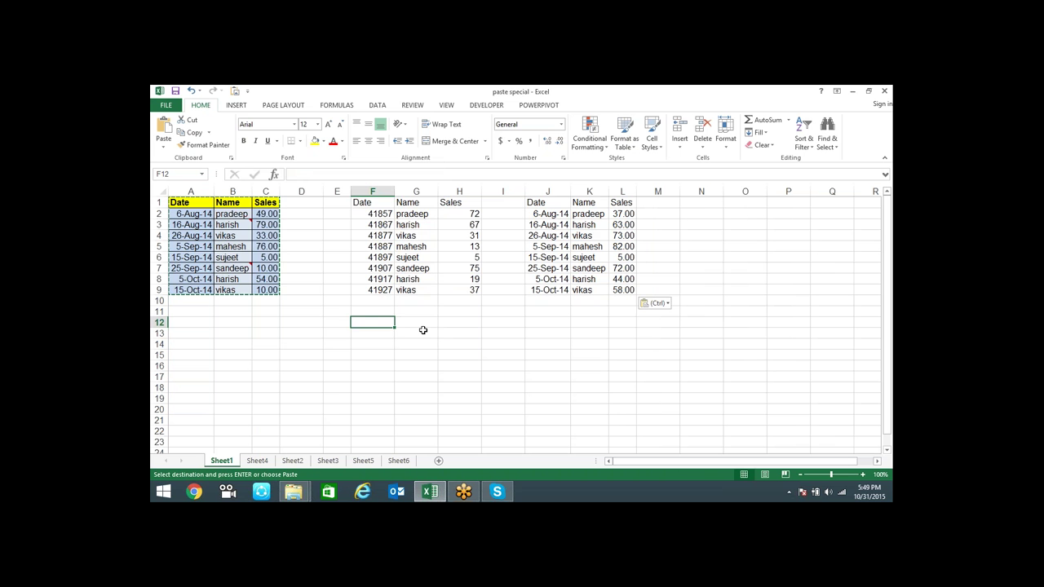
- Paste only column widths at F12 so columns F–H match the source A–C widths
key("ctrl+alt+v")
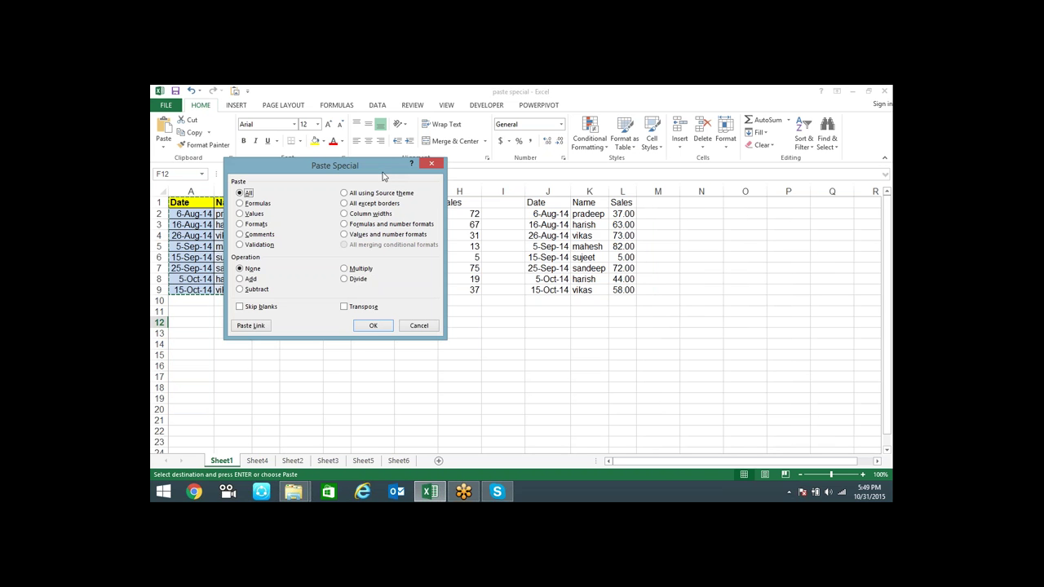
left_click_drag(384, 177, 468, 102)
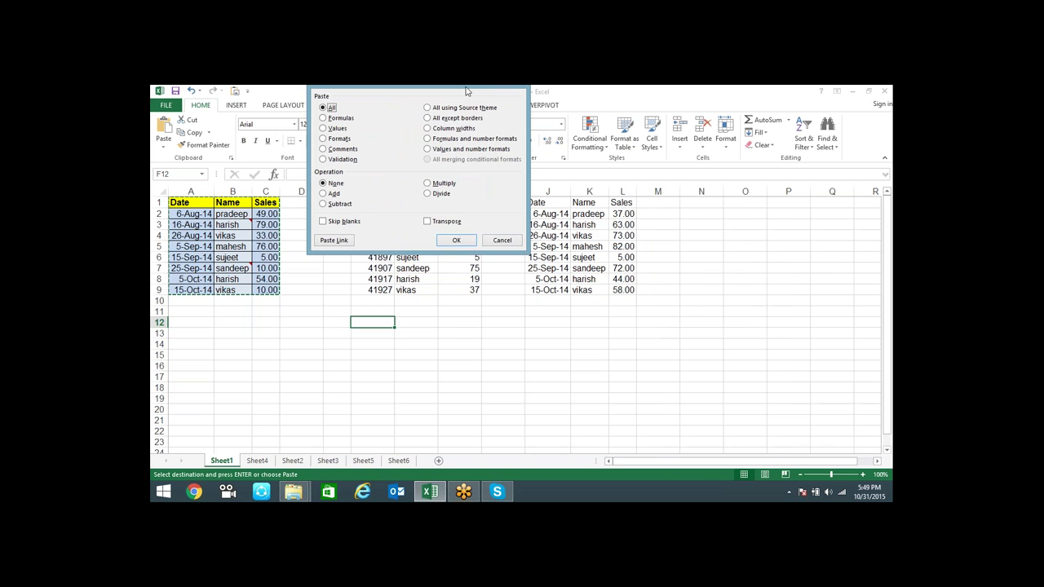
left_click(447, 140)
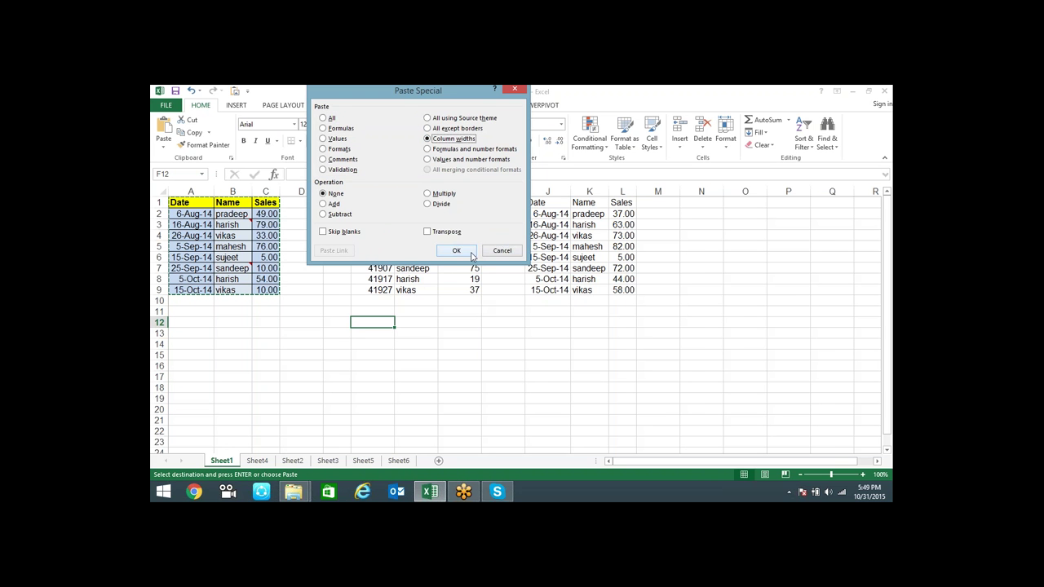
left_click(456, 250)
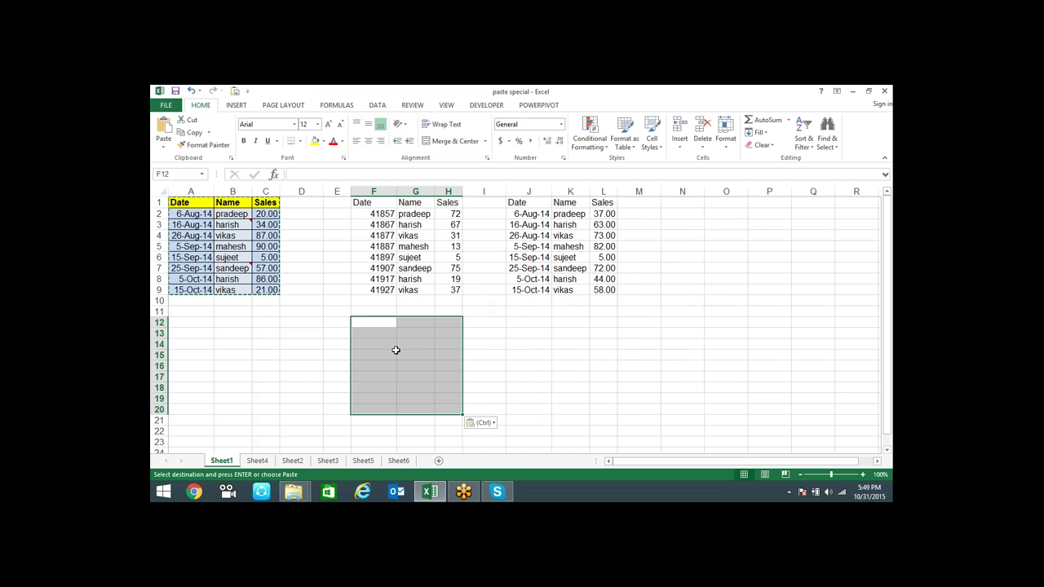
left_click(514, 328)
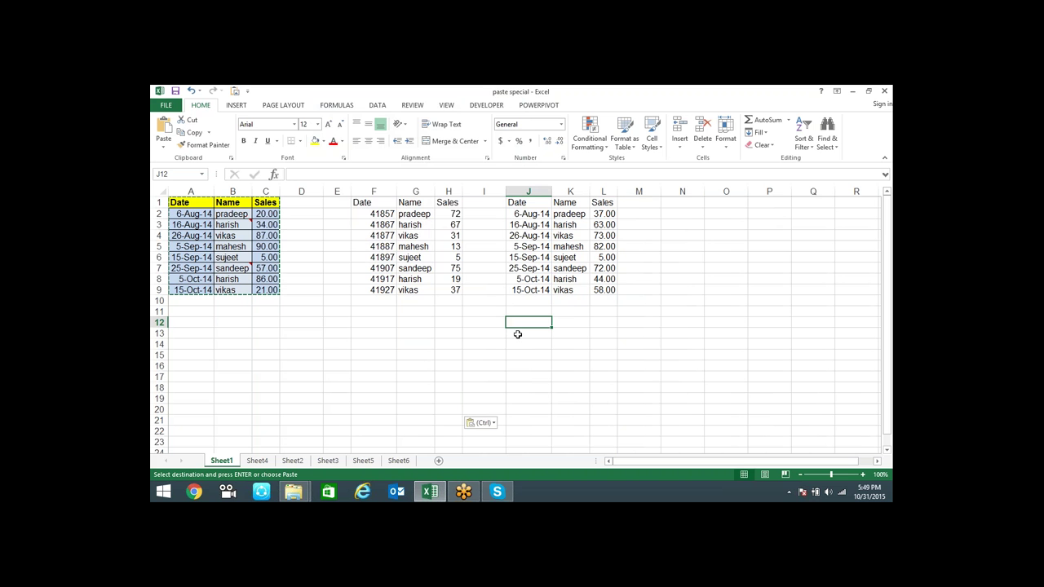
key("ctrl+alt+v")
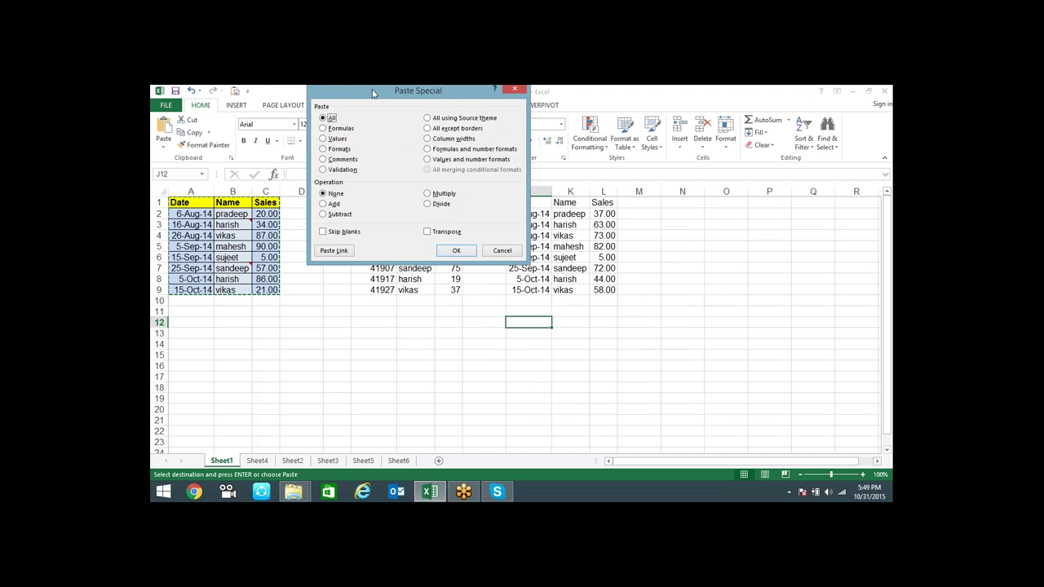
left_click_drag(373, 93, 416, 171)
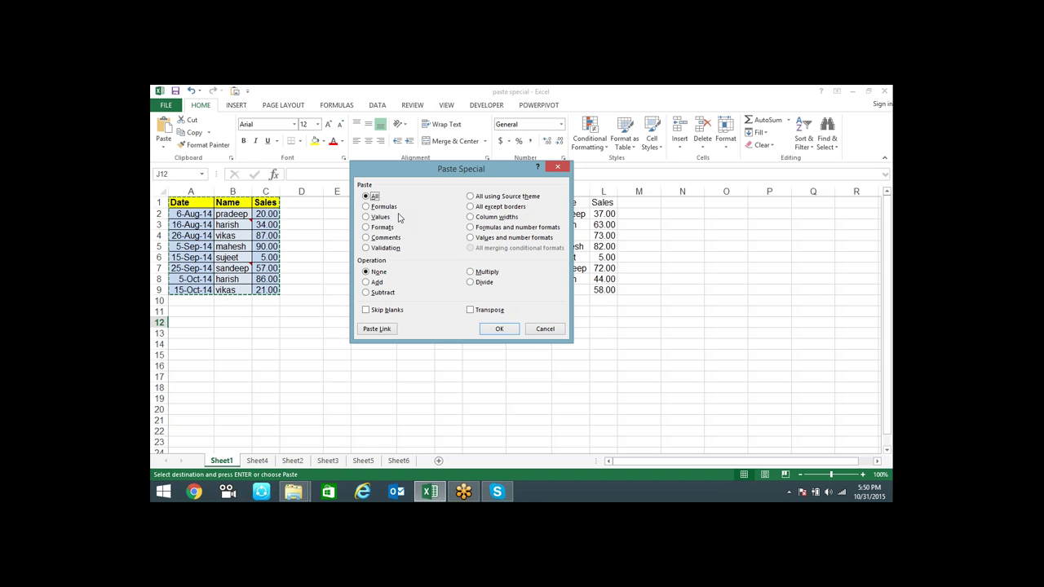
left_click(390, 209)
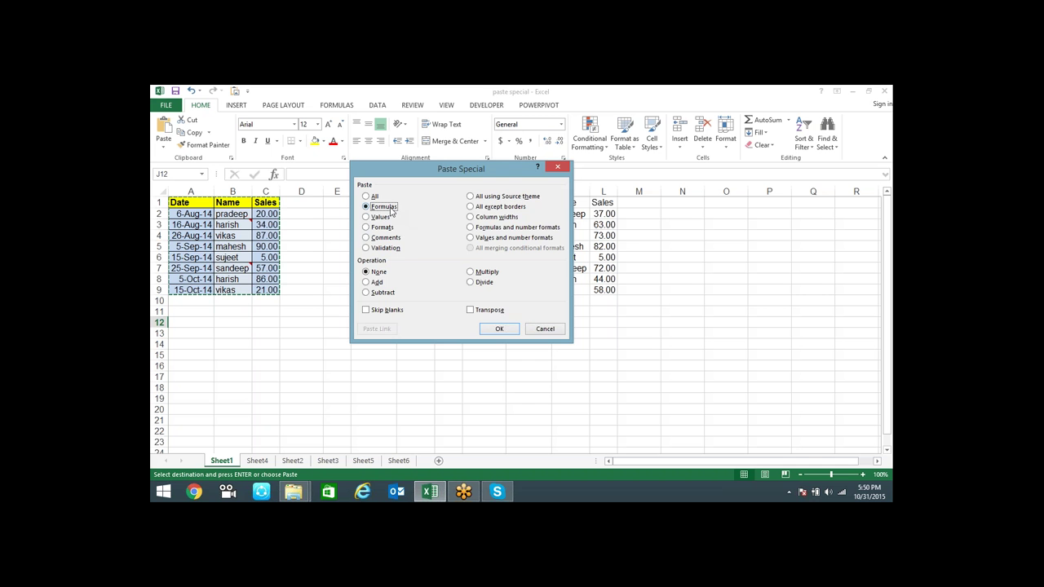
left_click(482, 233)
left_click(543, 331)
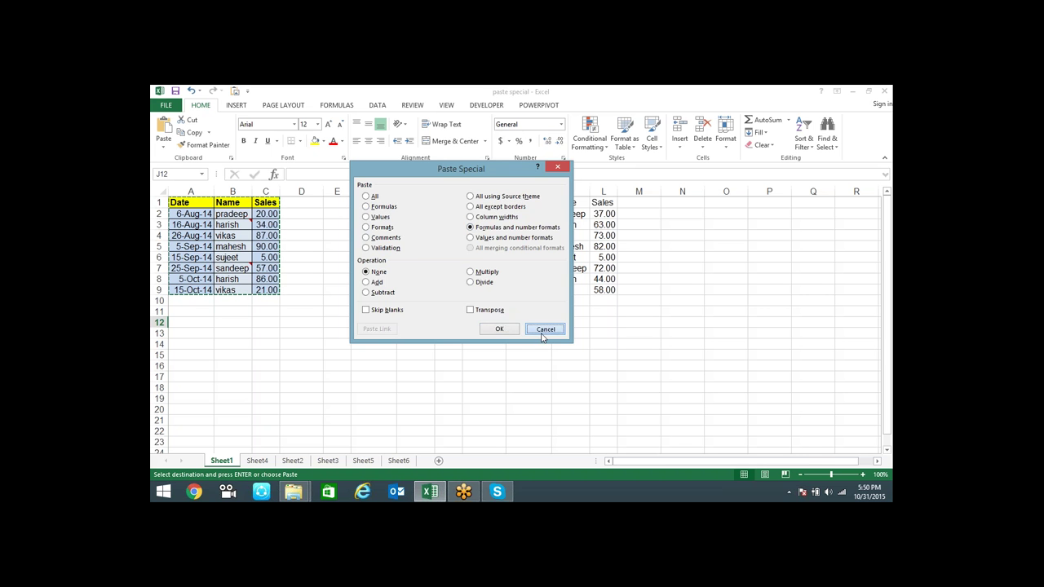
left_click(382, 310)
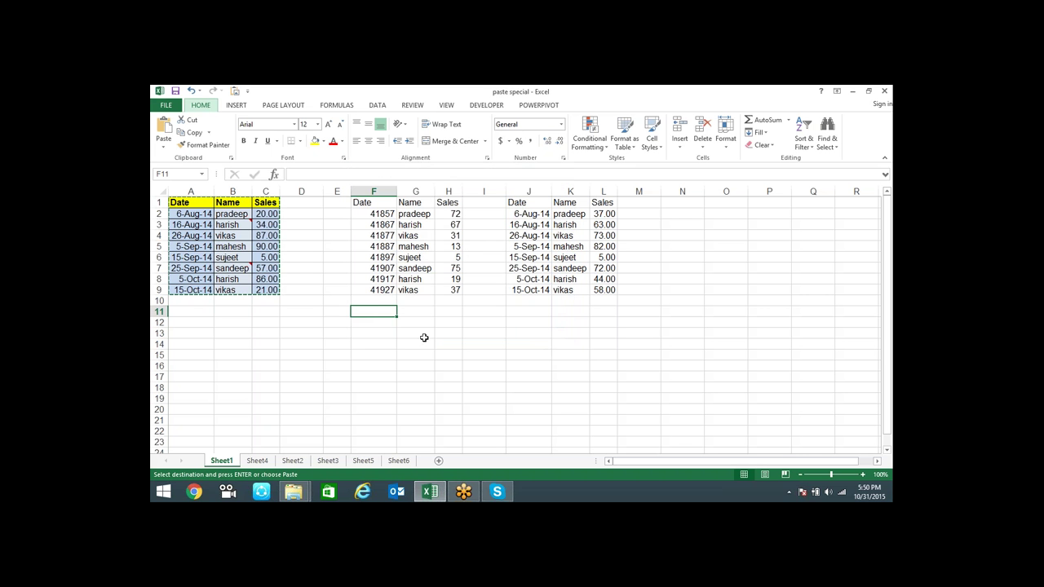
- Paste the table at F11 with Formulas and number formats
key("ctrl+alt+v")
left_click(489, 227)
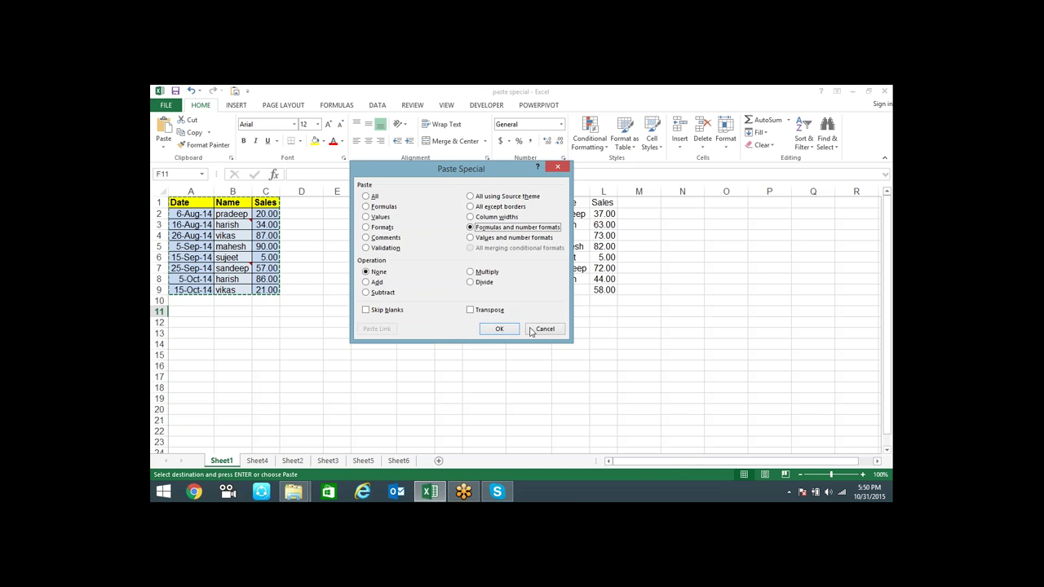
left_click(501, 330)
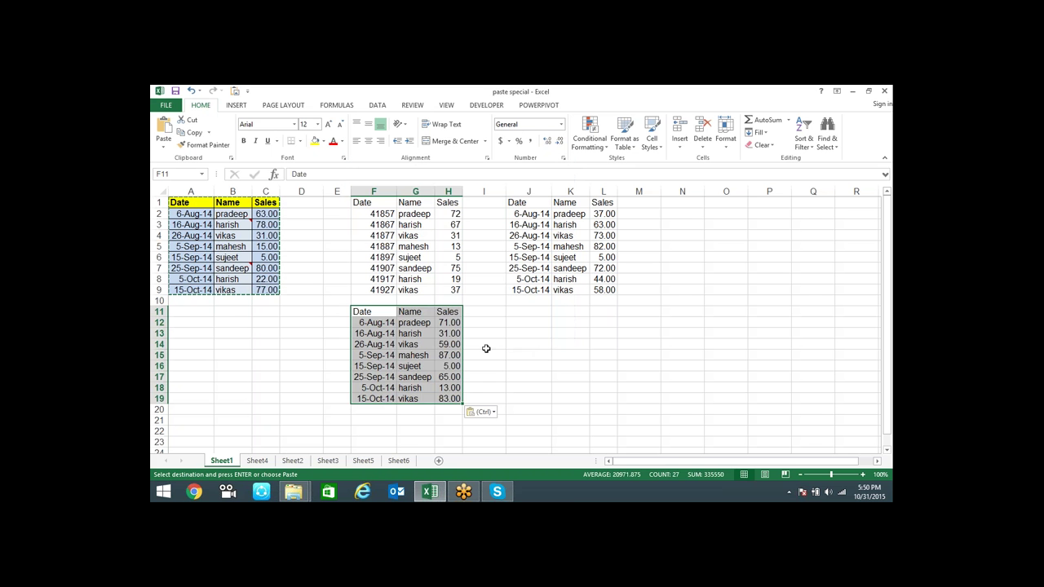
- Inspect the RANDBETWEEN formula in pasted Sales cell H12
left_click(448, 324)
key("ctrl+Down")
left_click(447, 322)
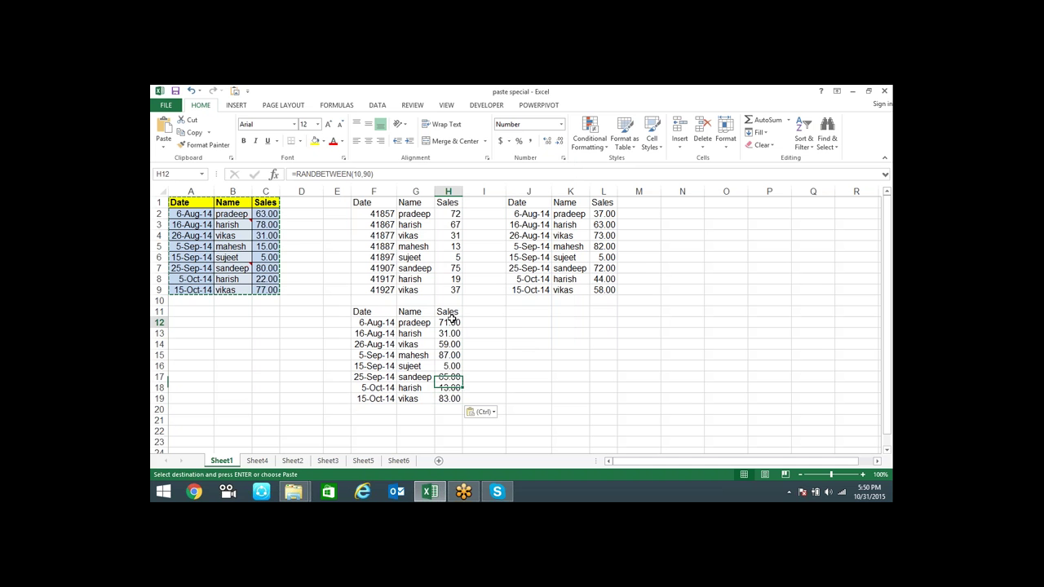
key("F2")
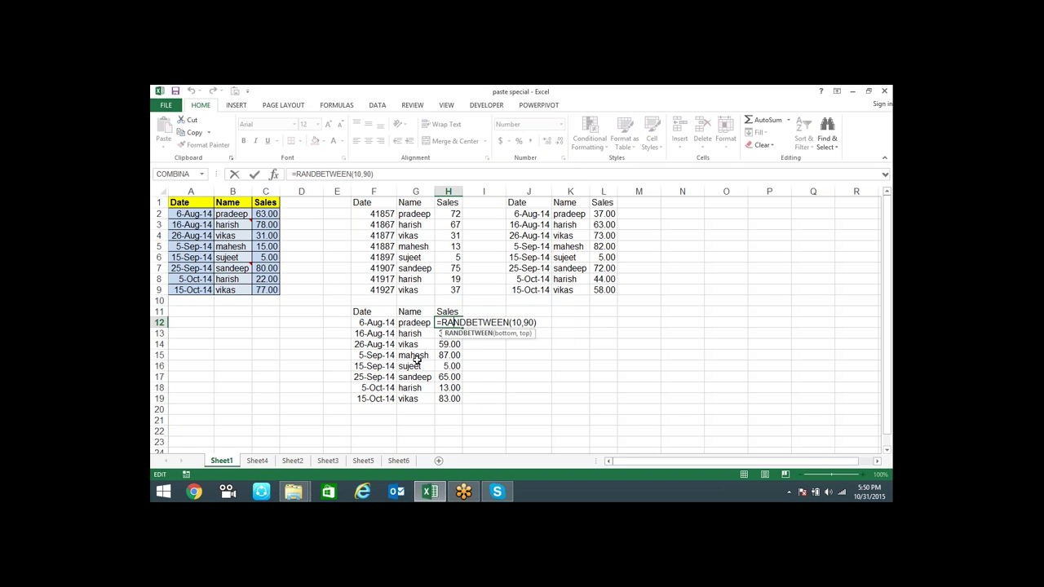
left_click(444, 366)
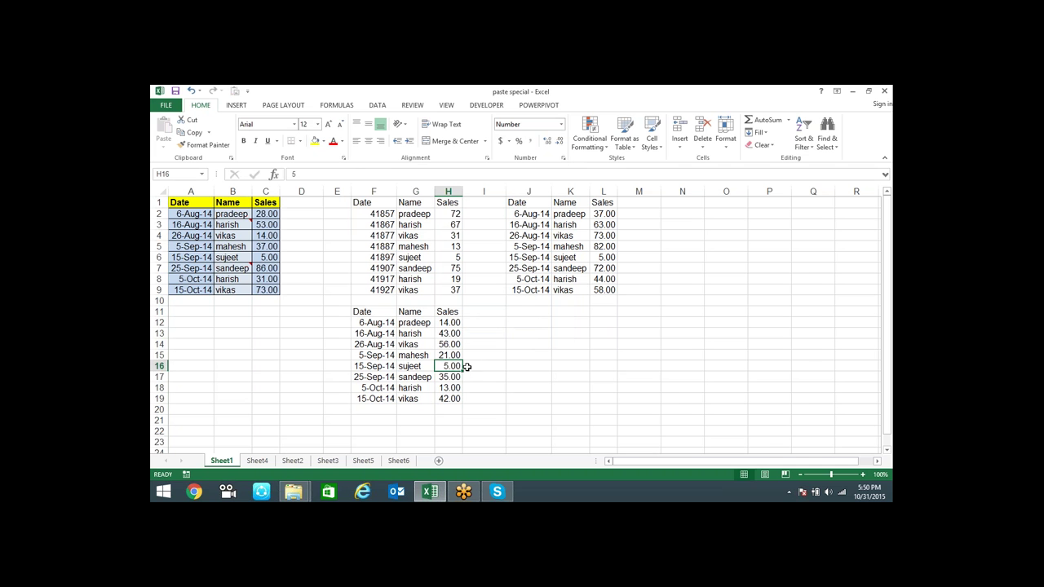
left_click(518, 310)
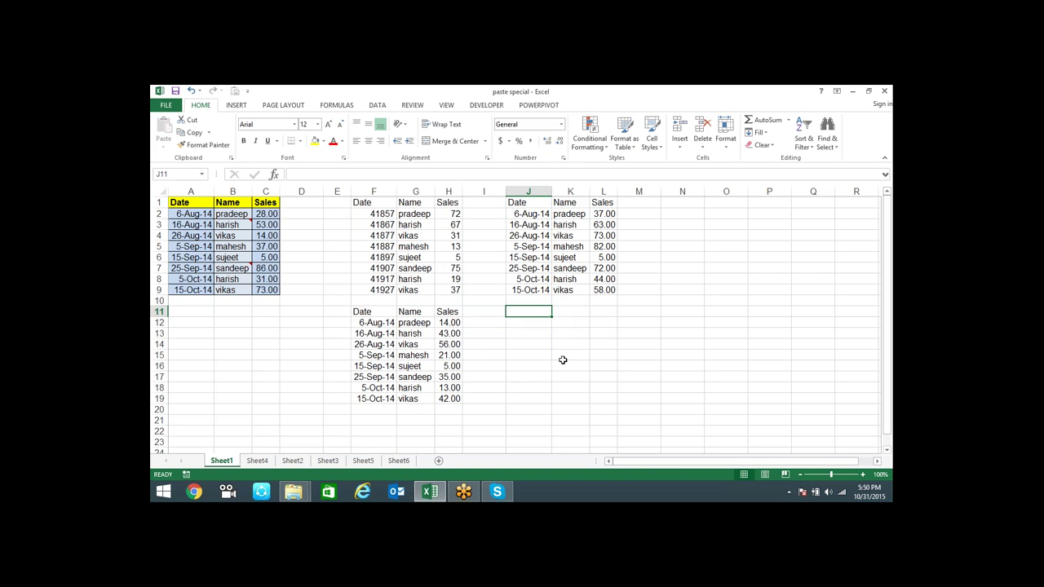
- Copy A1:C9 and paste it at J11 with All except borders, keeping the yellow headers
left_click_drag(195, 203, 267, 290)
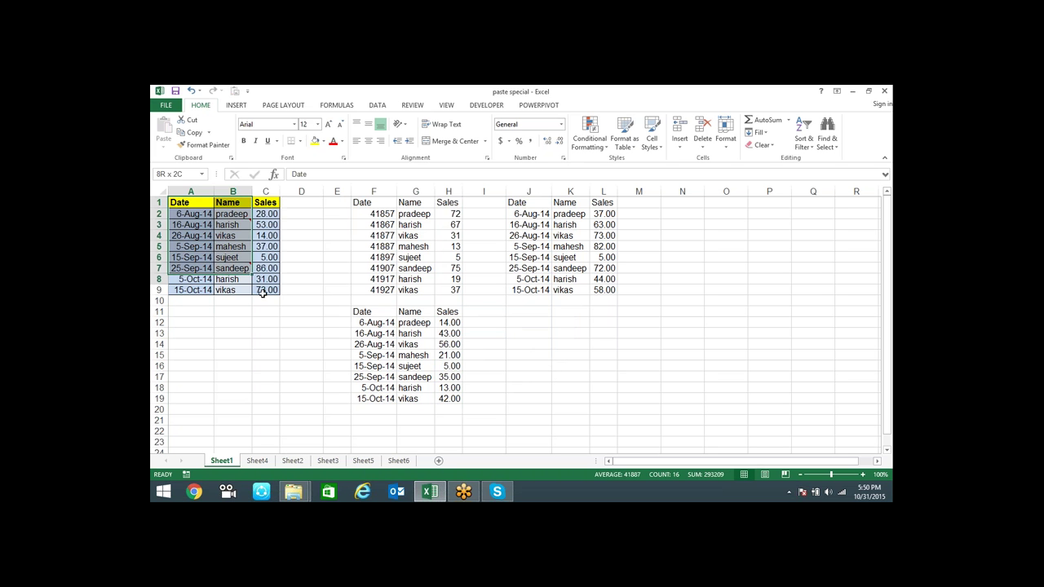
left_click(261, 291, "shift")
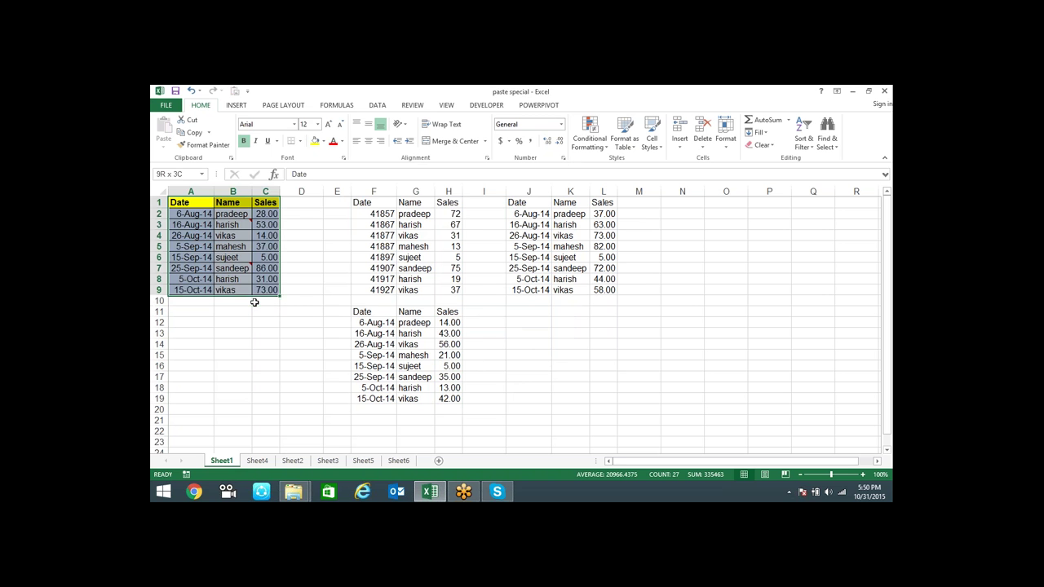
key("ctrl+c")
left_click(545, 311)
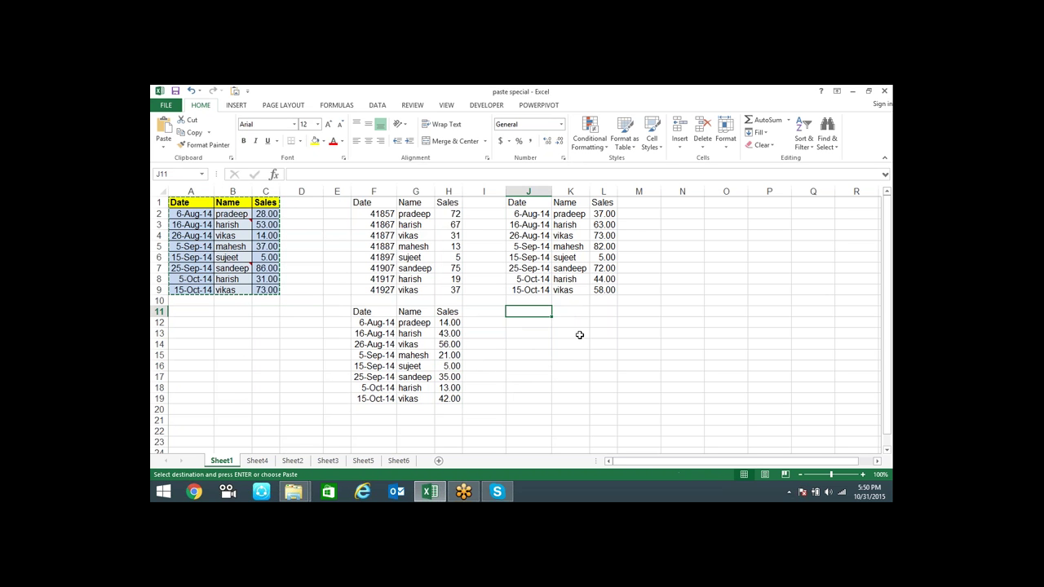
key("ctrl+alt+v")
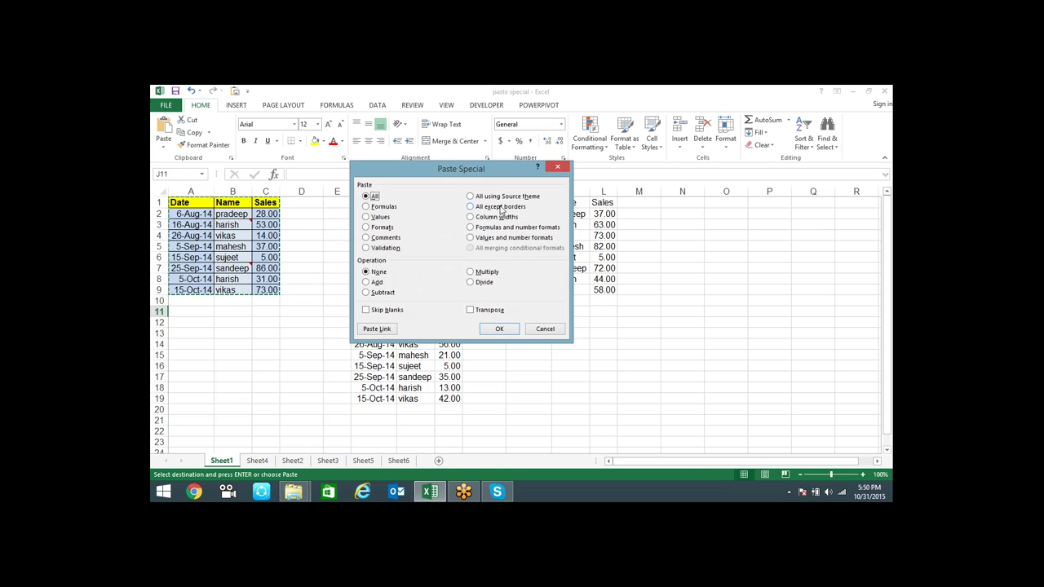
left_click(472, 206)
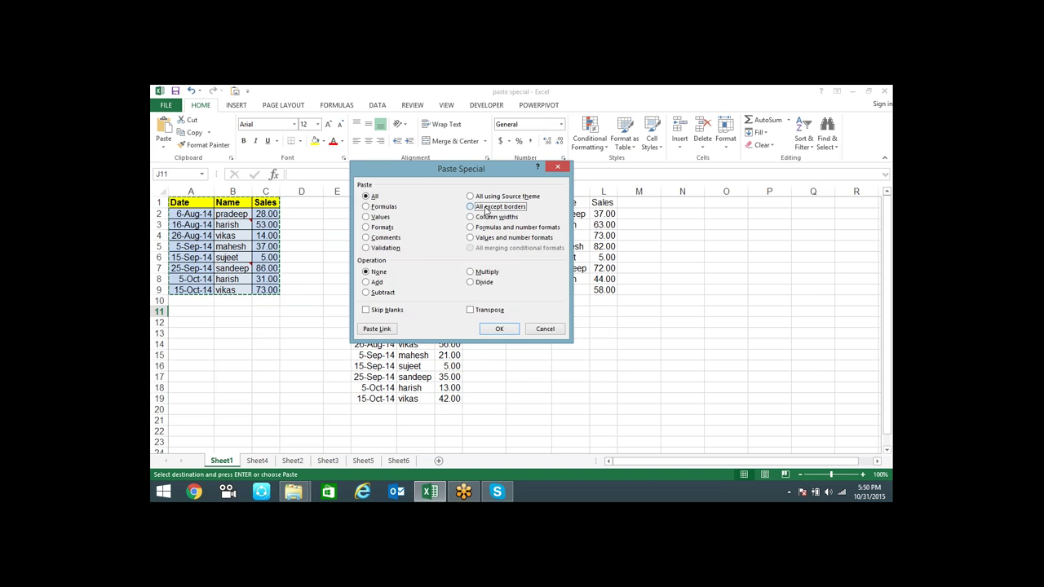
left_click(499, 328)
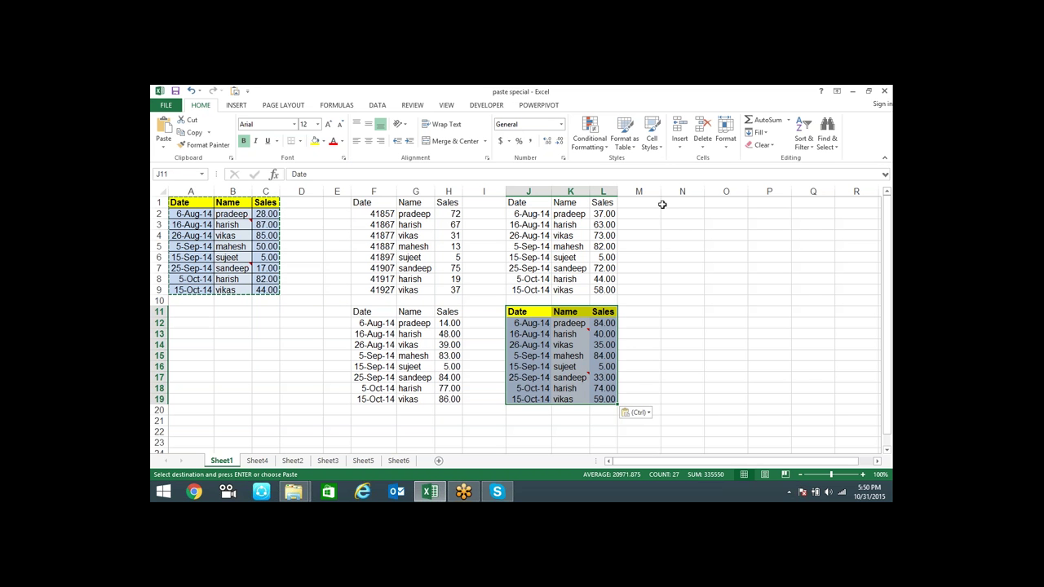
left_click(662, 203)
key("ctrl+alt+v")
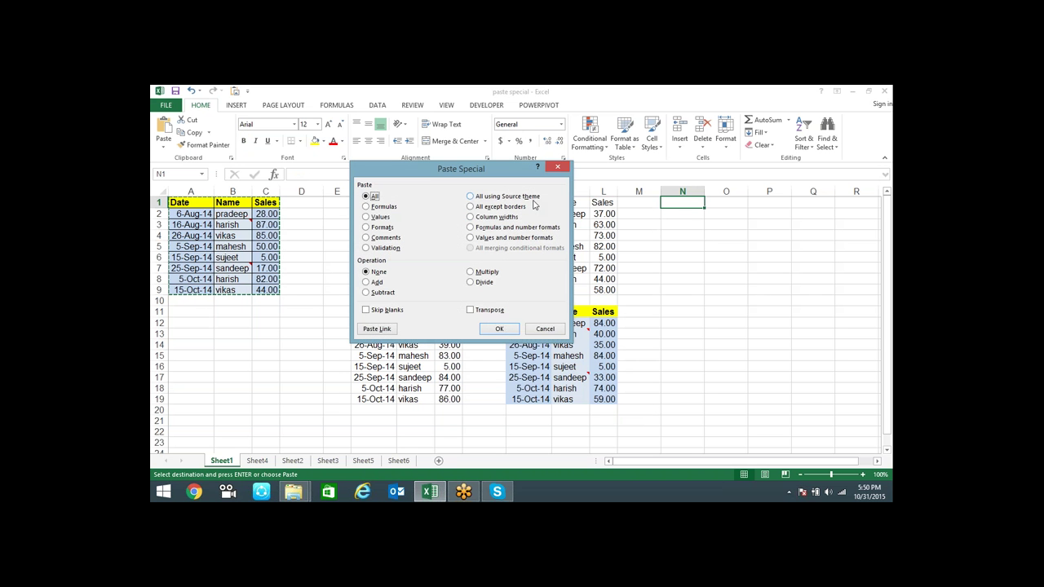
- Cancel Paste Special and browse the Page Layout themes list without choosing a theme
left_click(558, 169)
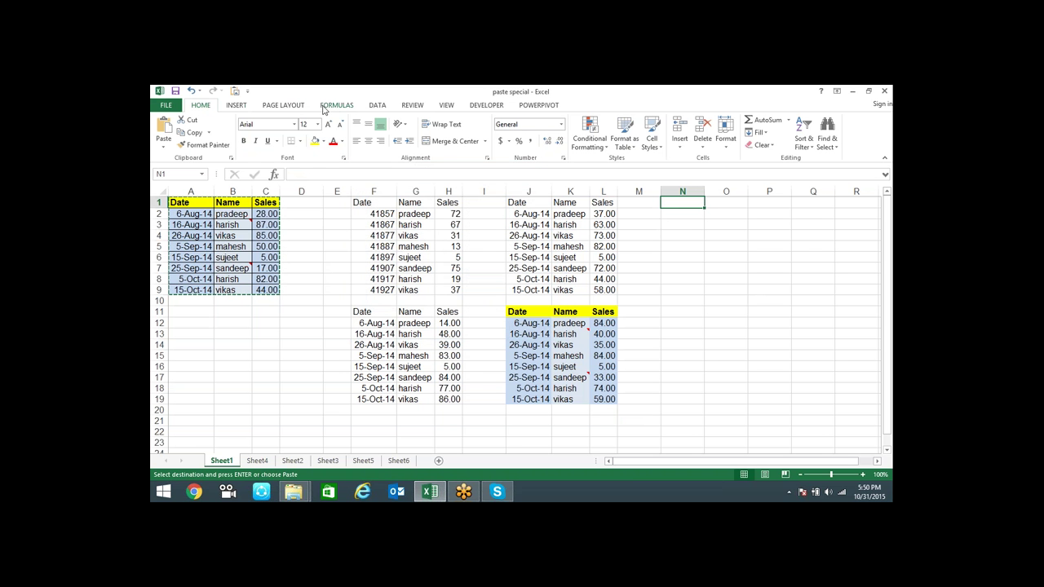
scroll(210, 146, "down", 2)
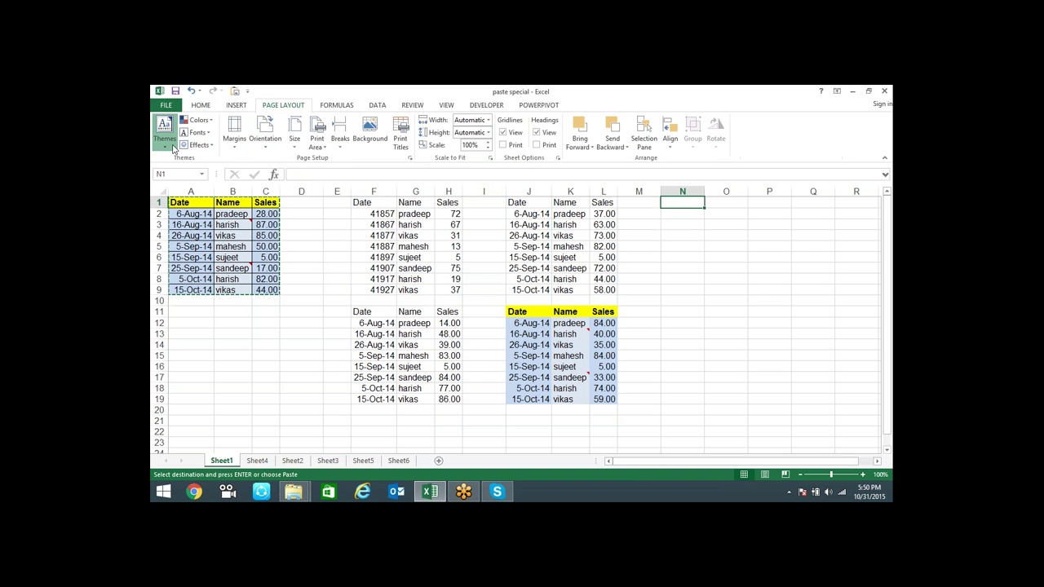
left_click(172, 147)
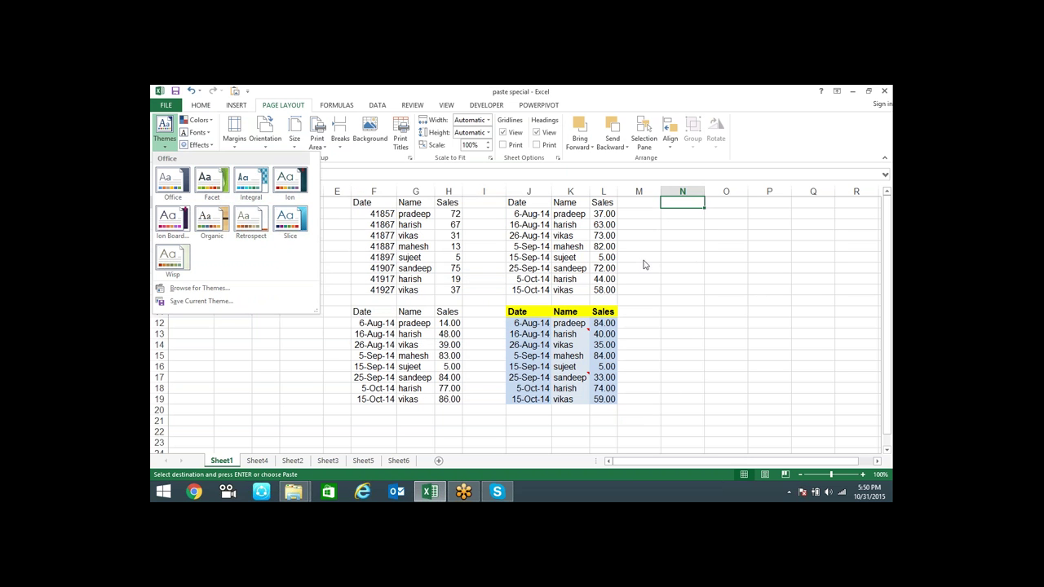
key("Escape")
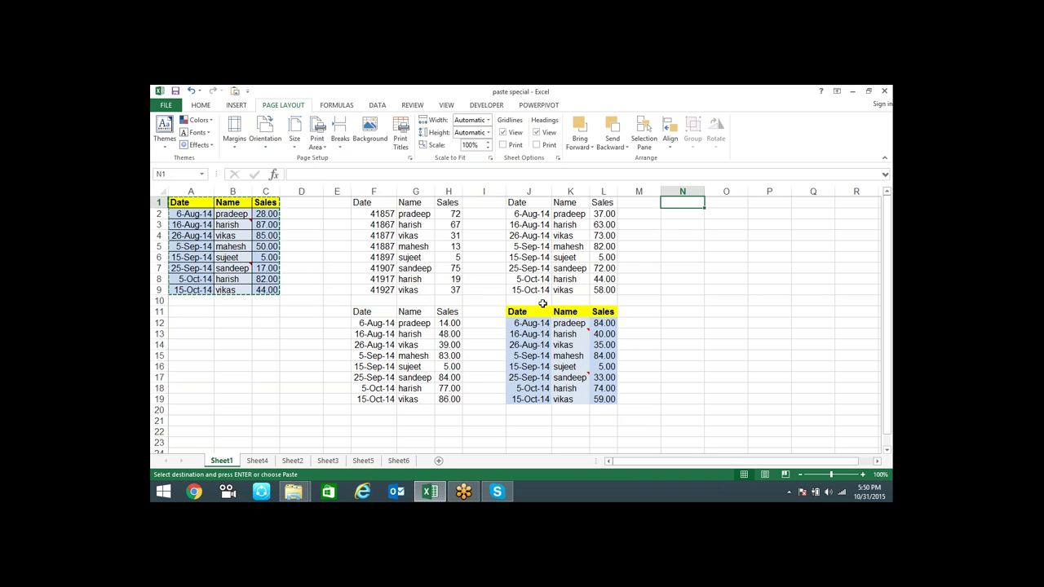
left_click(673, 246)
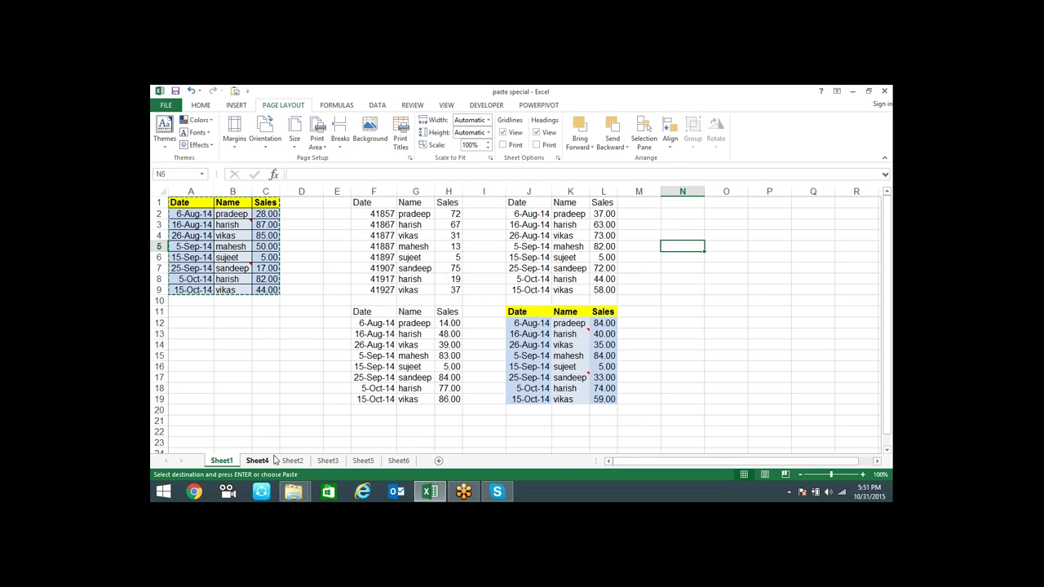
left_click(362, 202)
- Paste only the copied table's values into N1:P9
key("ctrl+alt+v")
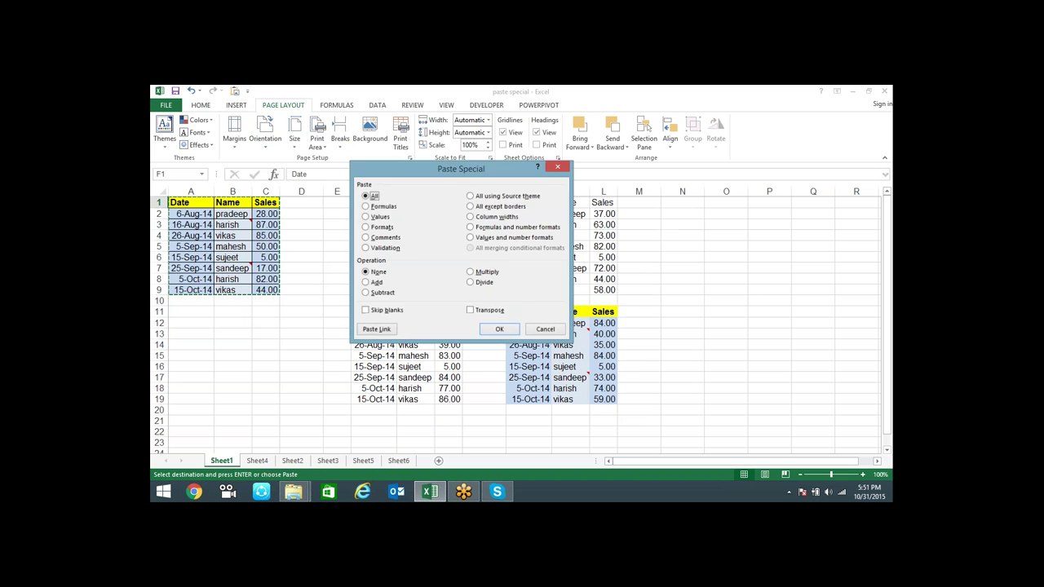
left_click(543, 329)
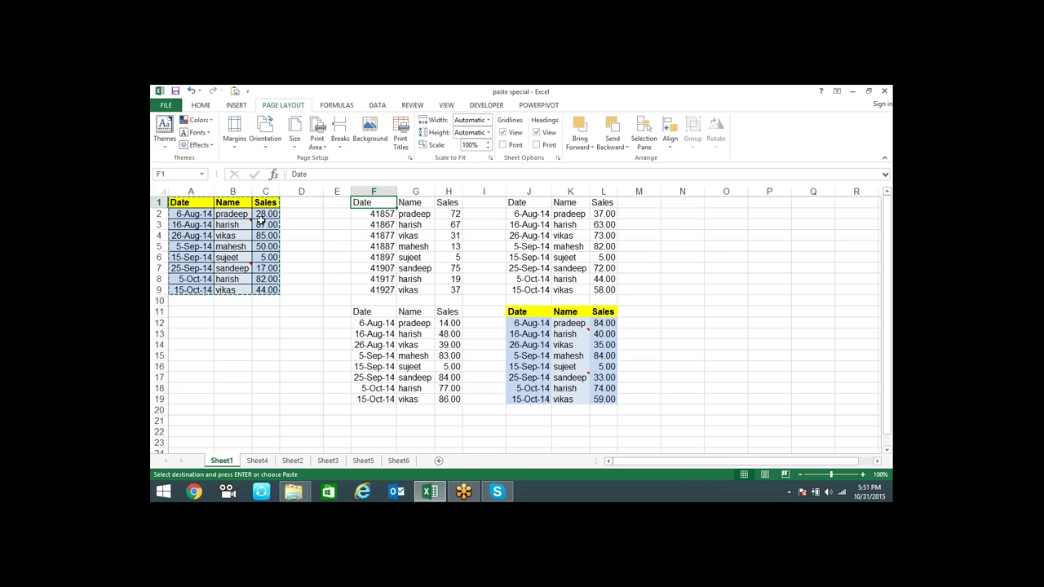
left_click(661, 202)
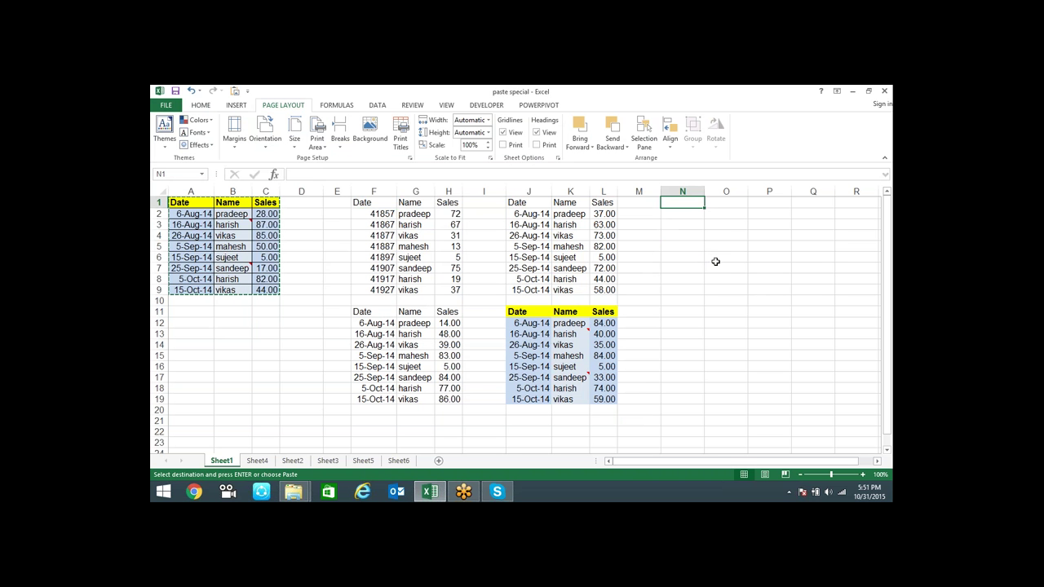
key("ctrl+alt+v")
left_click(381, 217)
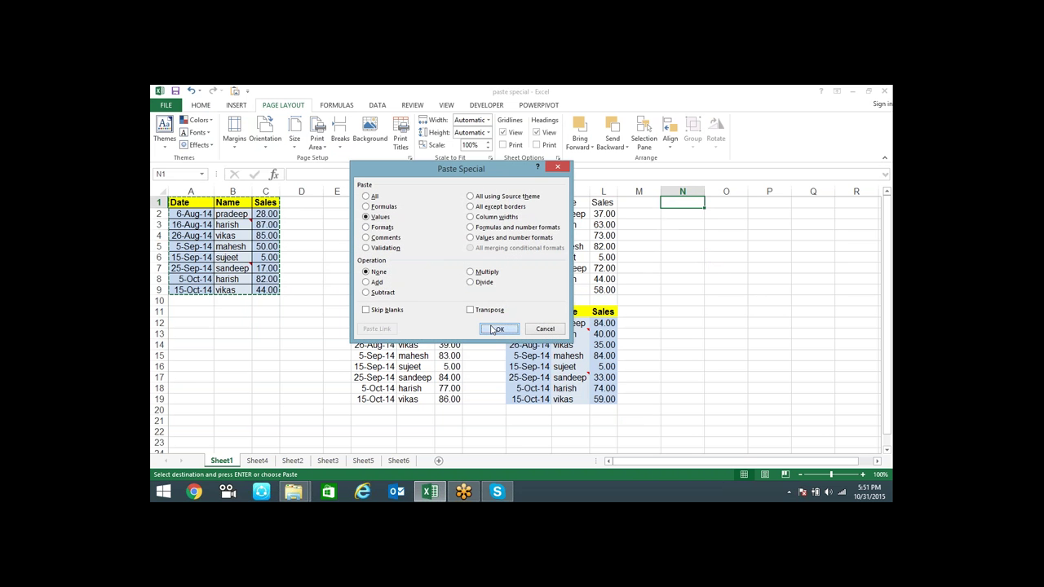
left_click(498, 329)
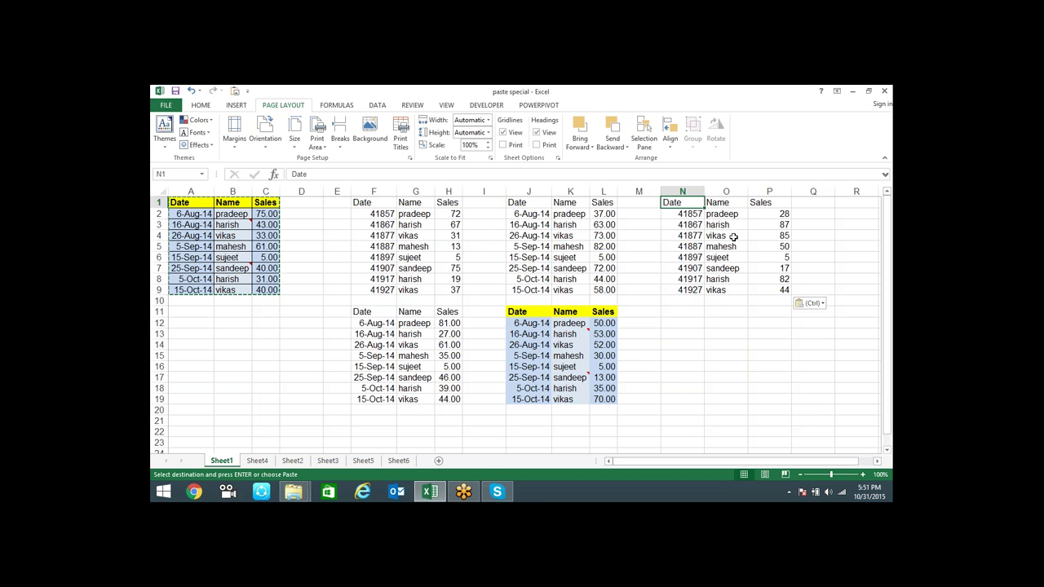
- Paste the table's formatting, including yellow headers and date formats, onto N1:P9
key("alt+e")
key("s")
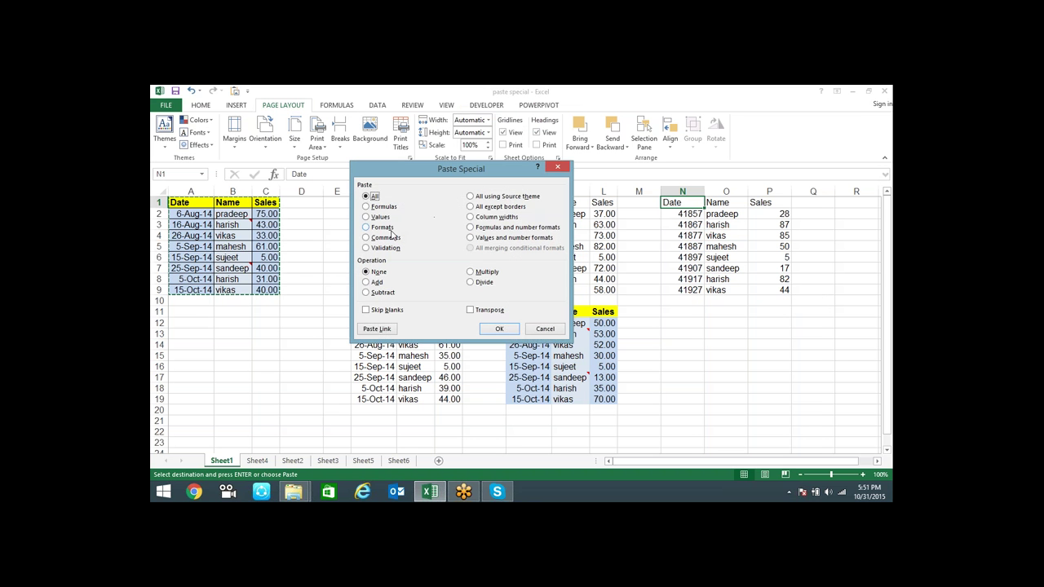
left_click(383, 227)
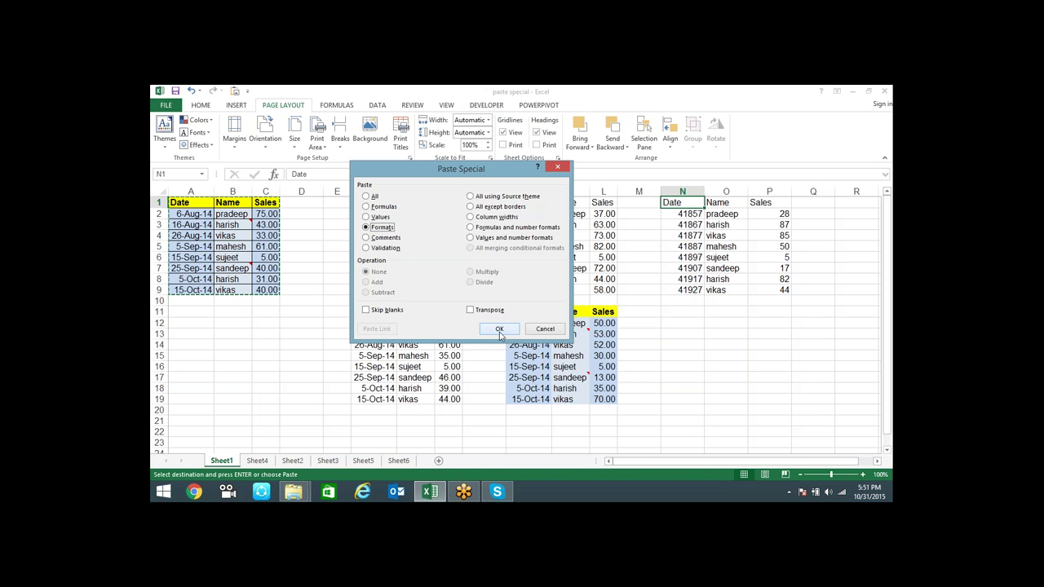
left_click(499, 328)
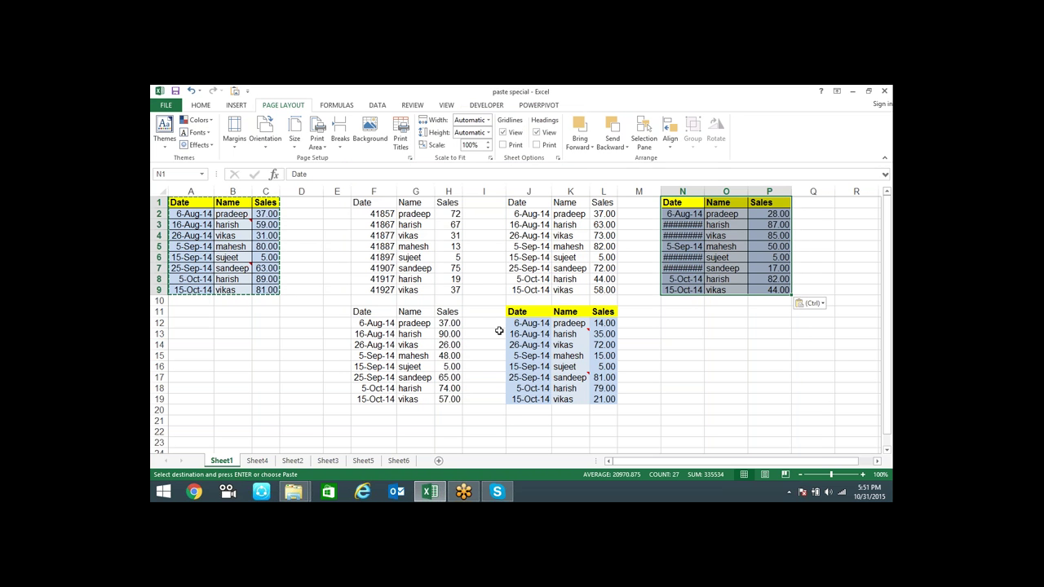
- Paste the source column widths onto columns N–P so dates like 16-Aug-14 show fully
key("alt+e")
key("s")
key("w")
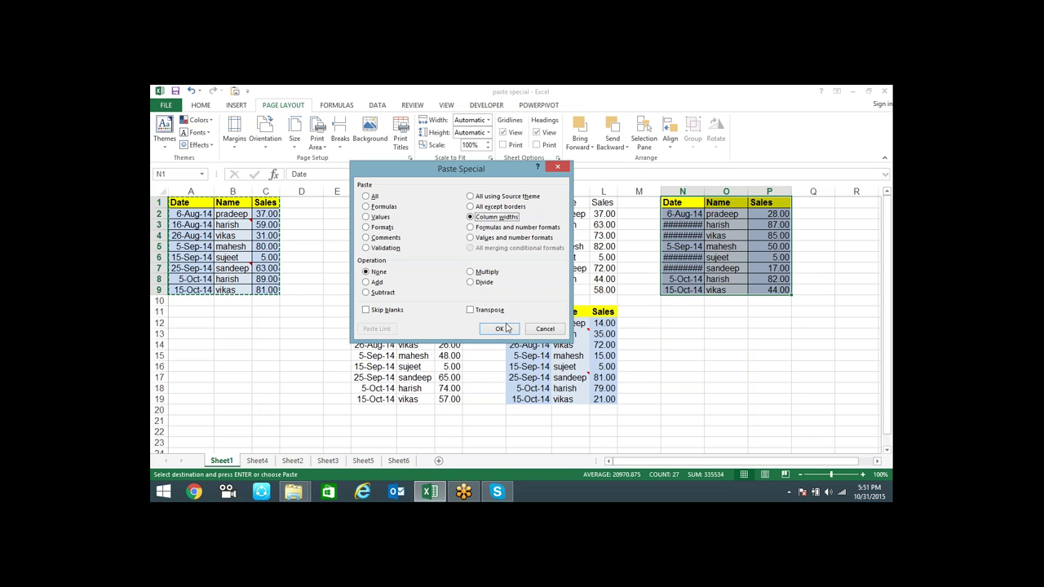
left_click(503, 328)
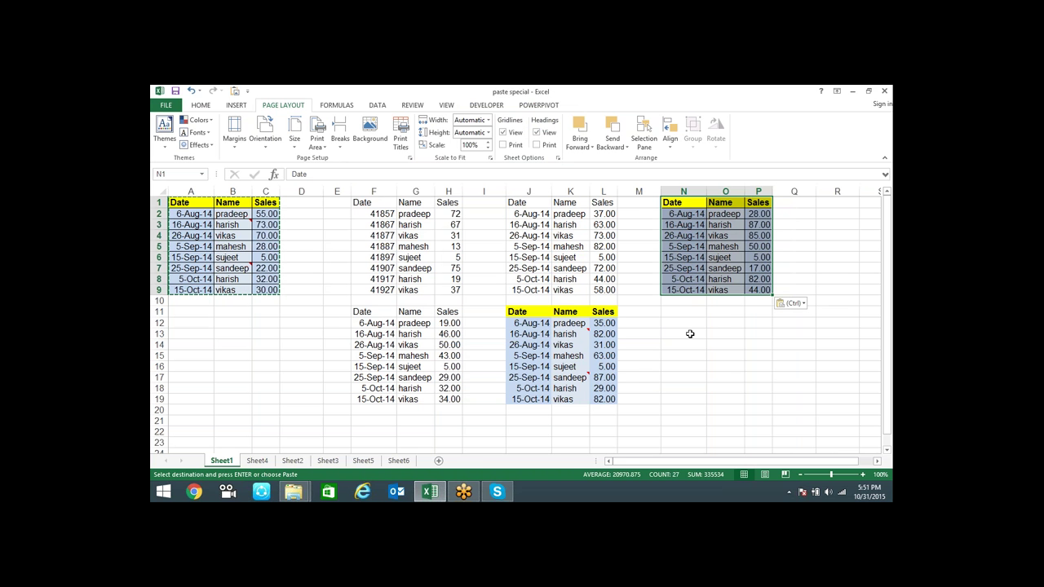
left_click(689, 334)
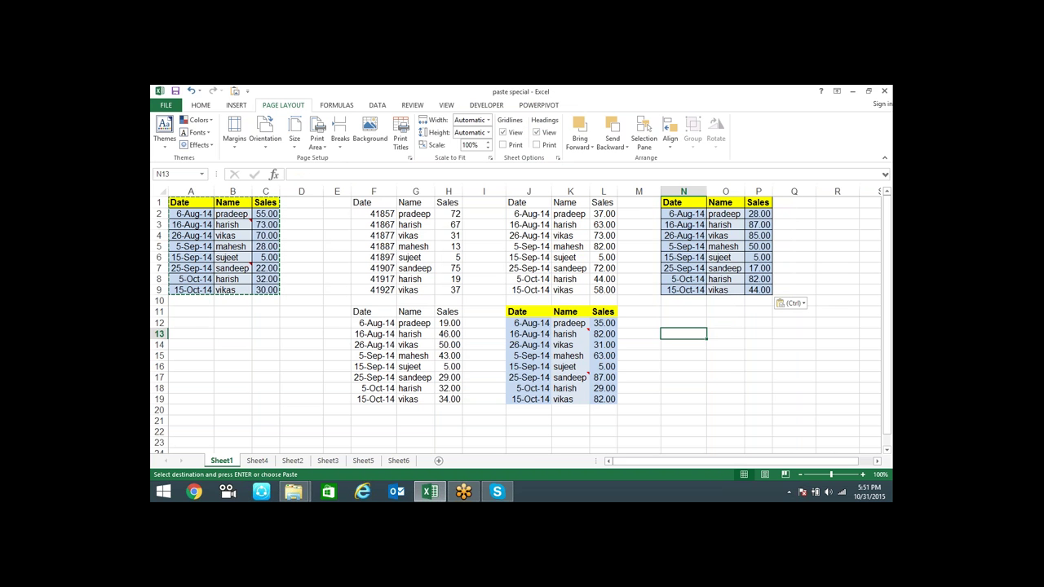
- Switch to Sheet4 and select the Sales values B2:B9
left_click(256, 461)
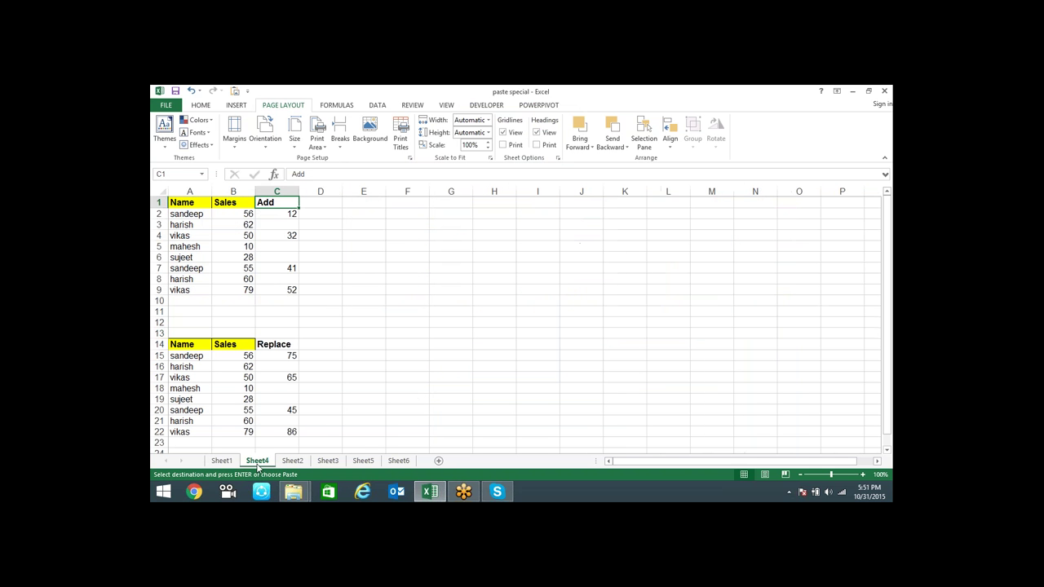
left_click(362, 215)
left_click(336, 214)
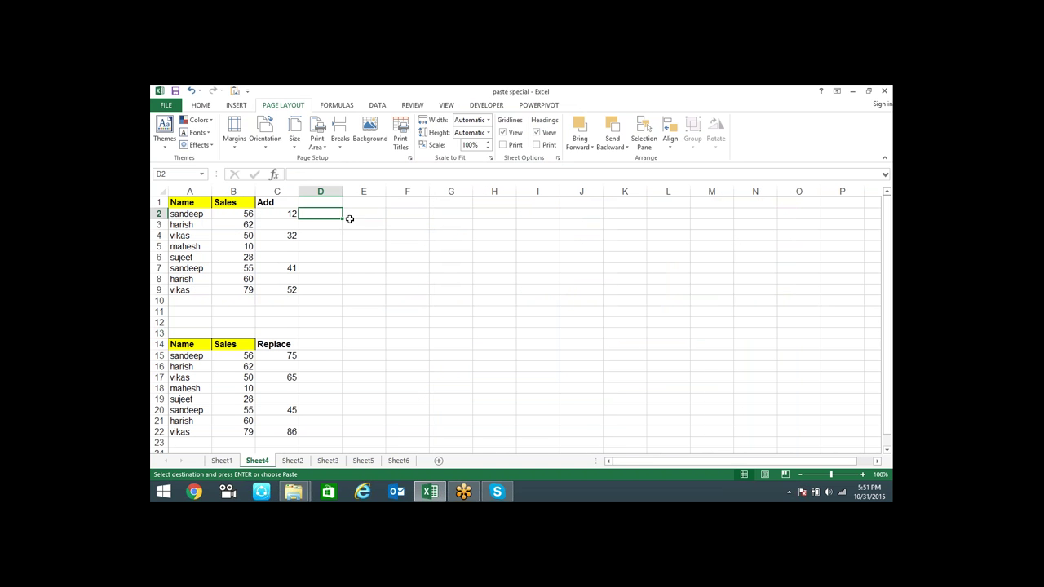
left_click(243, 213)
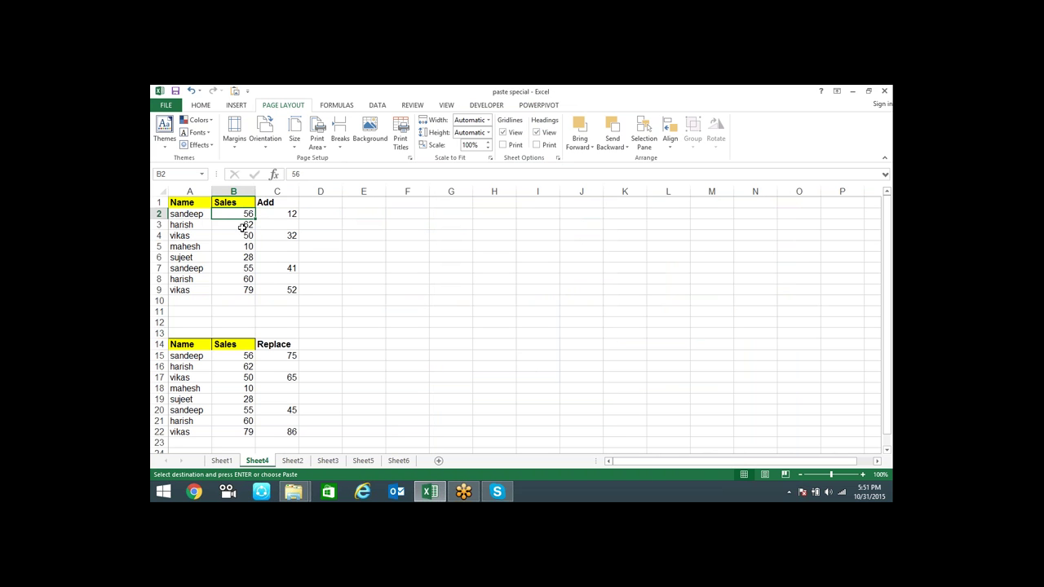
left_click(242, 202)
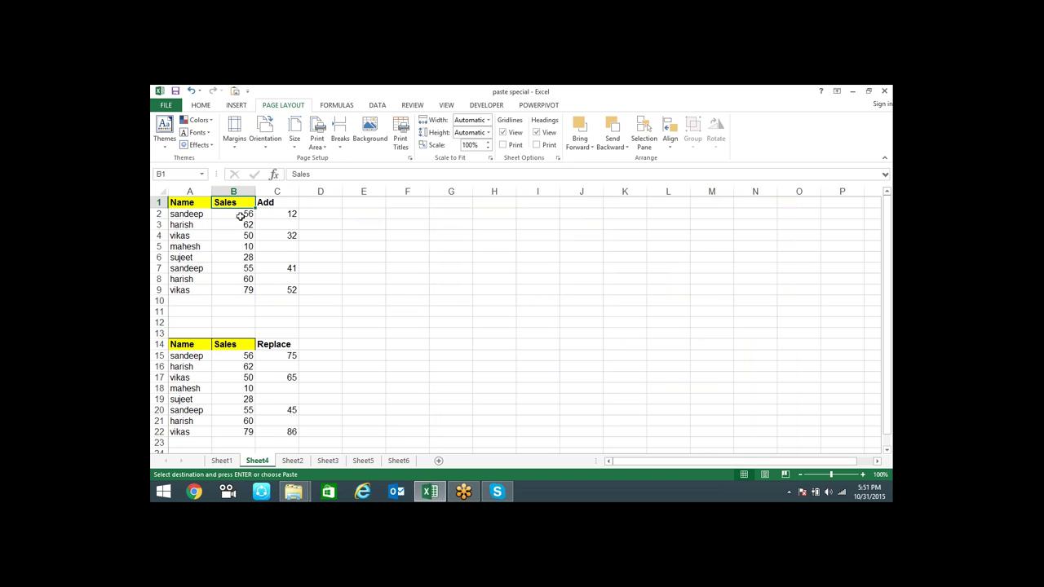
key("Down")
key("Down")
key("Down")
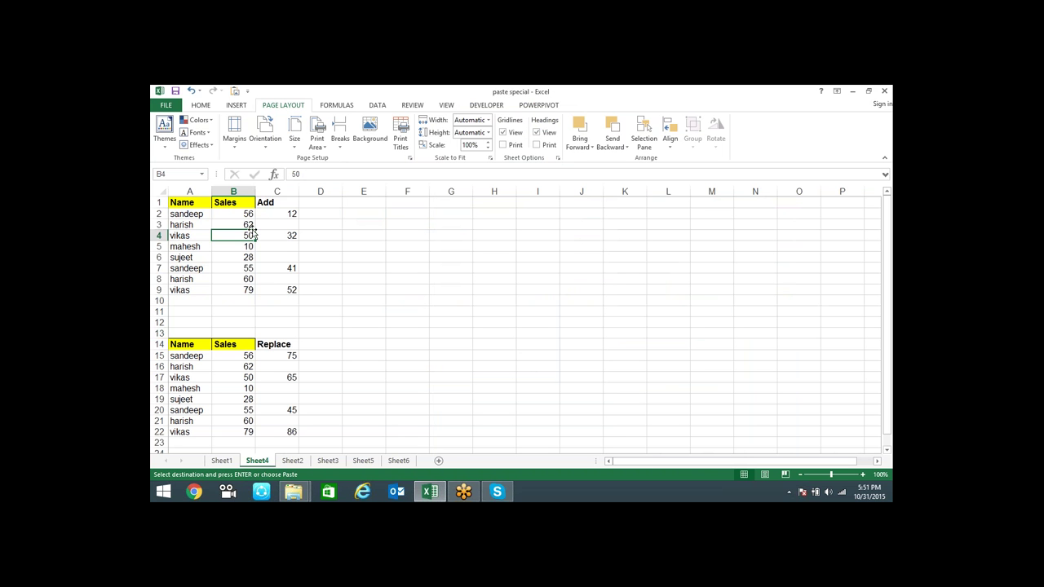
left_click(243, 214)
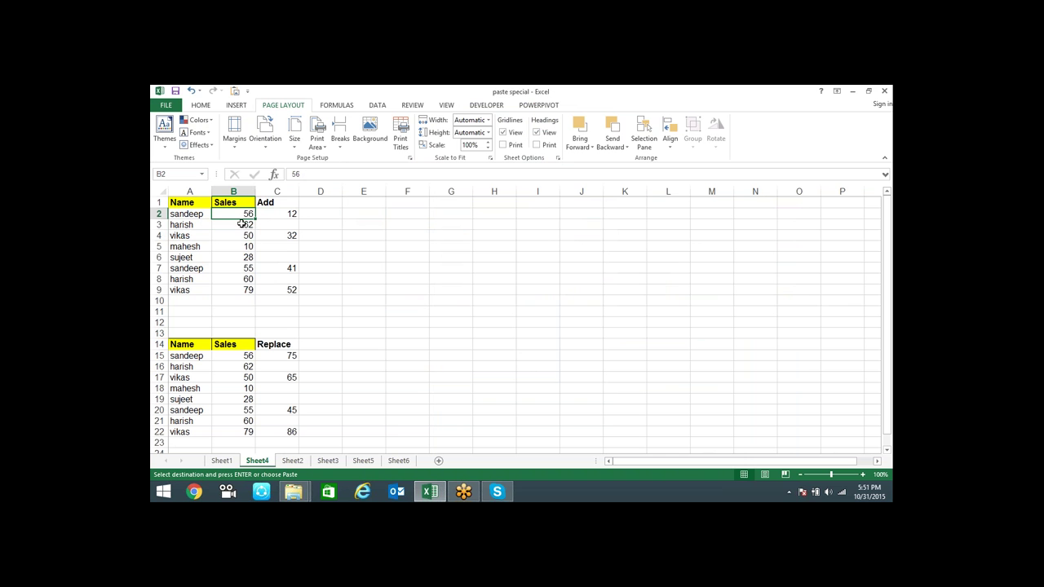
left_click_drag(236, 214, 243, 291)
- Point out the Add values in C2:C9 beside Sales, then pick D2 for a sum
left_click(293, 215)
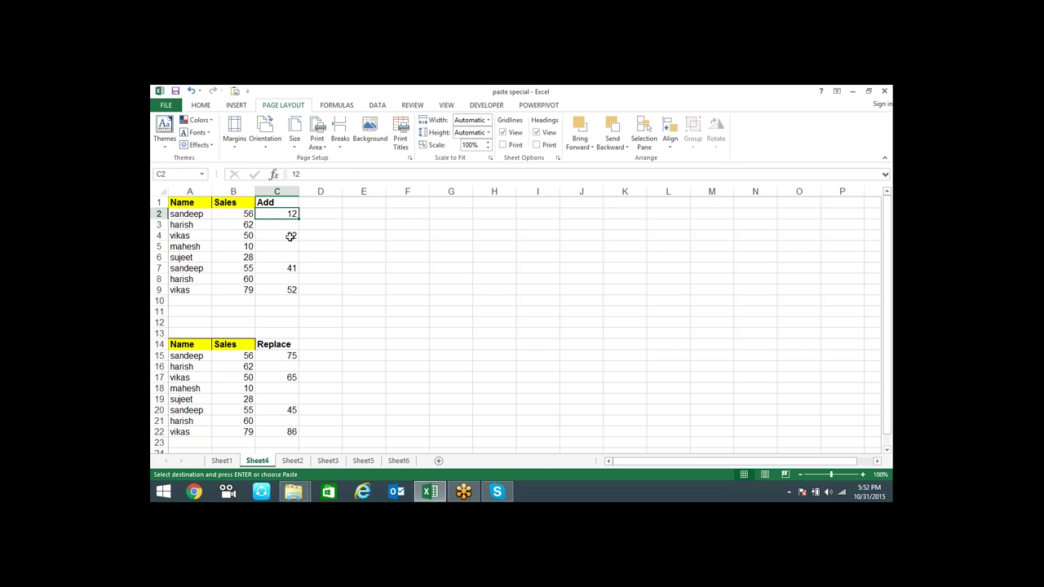
left_click(292, 235)
left_click(293, 269)
left_click(294, 289)
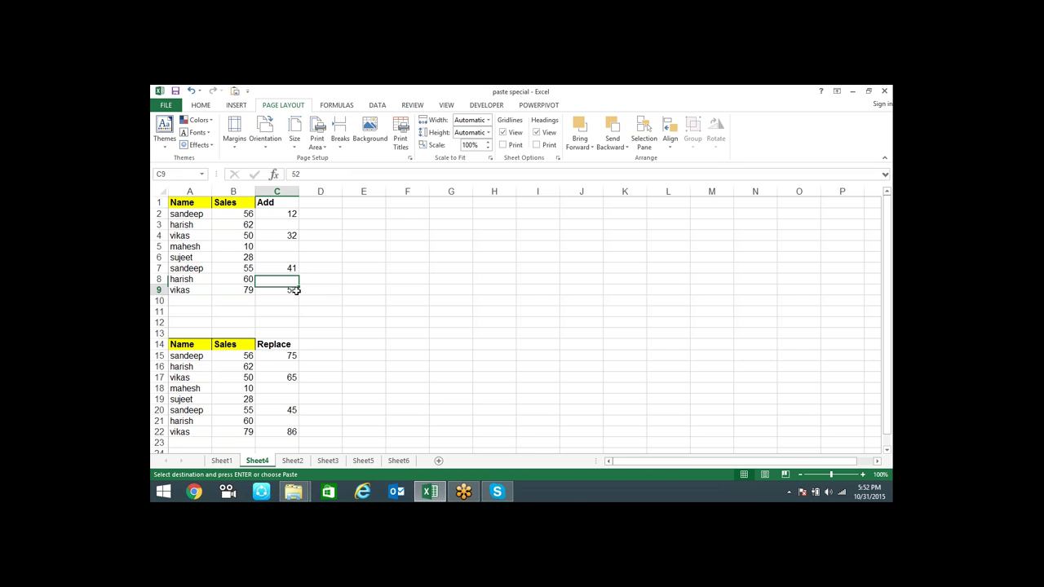
left_click(290, 213)
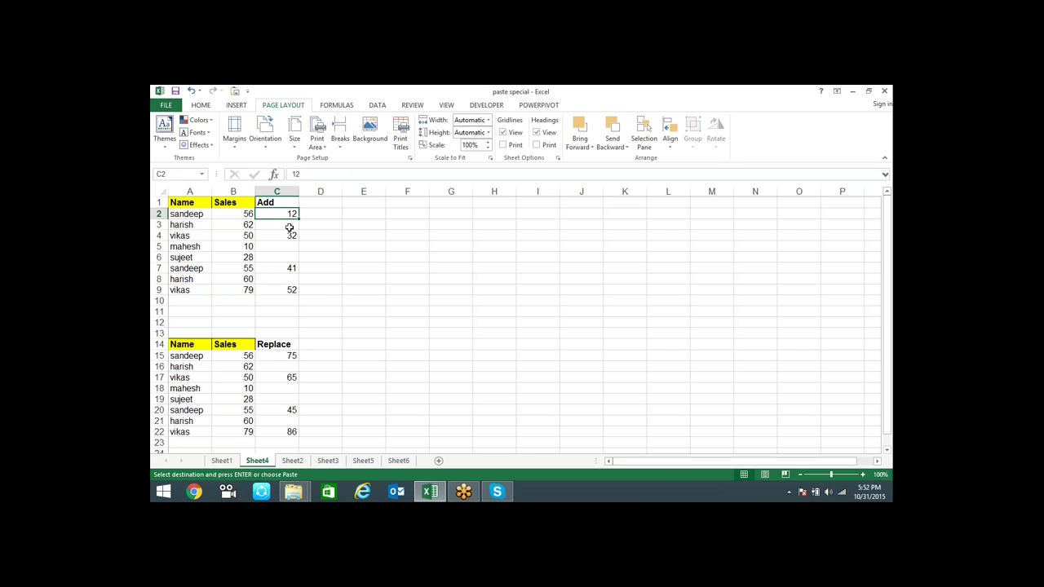
left_click(245, 214)
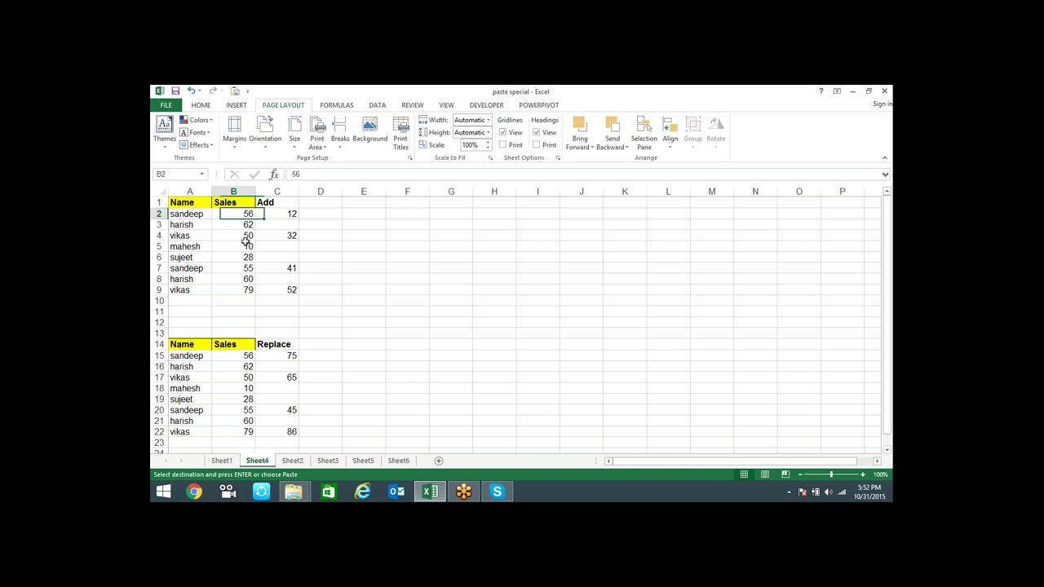
left_click_drag(245, 214, 250, 286)
left_click_drag(291, 214, 285, 290)
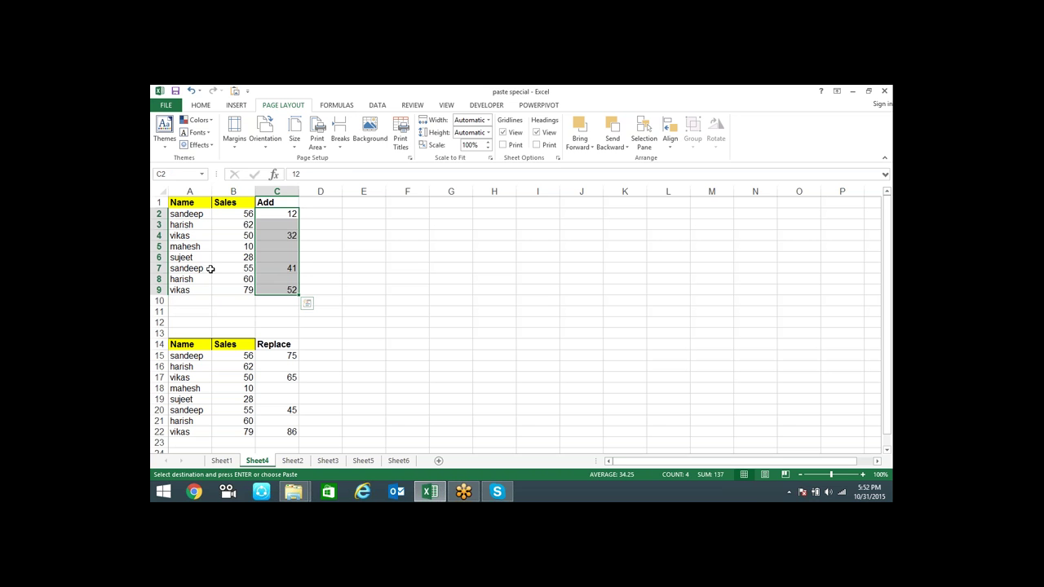
left_click(320, 213)
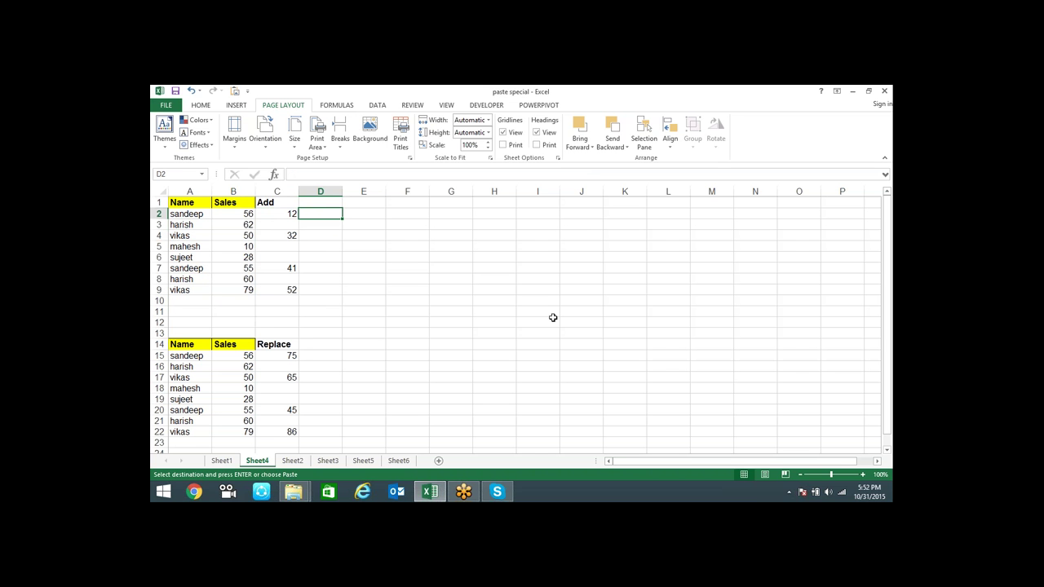
- Enter =B2+C2 in D2 and fill it down to D9
type("=")
key("Left")
key("Left")
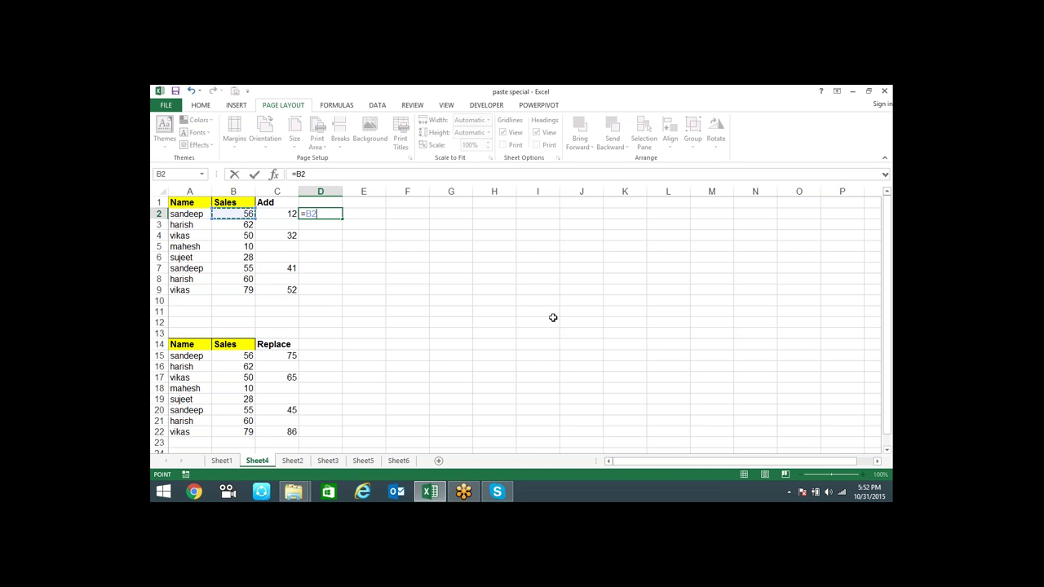
type("+")
left_click(291, 213)
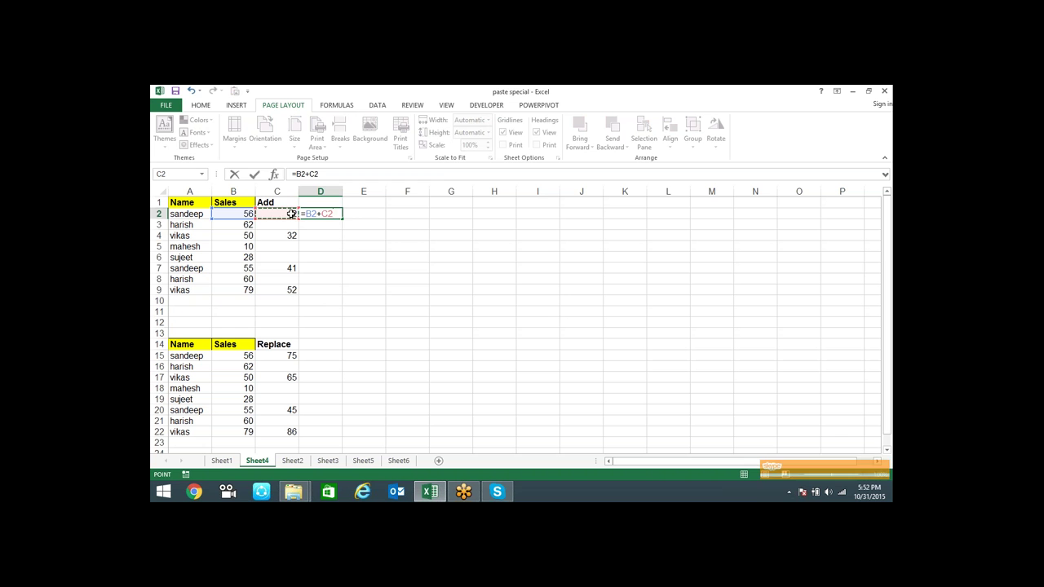
key("Return")
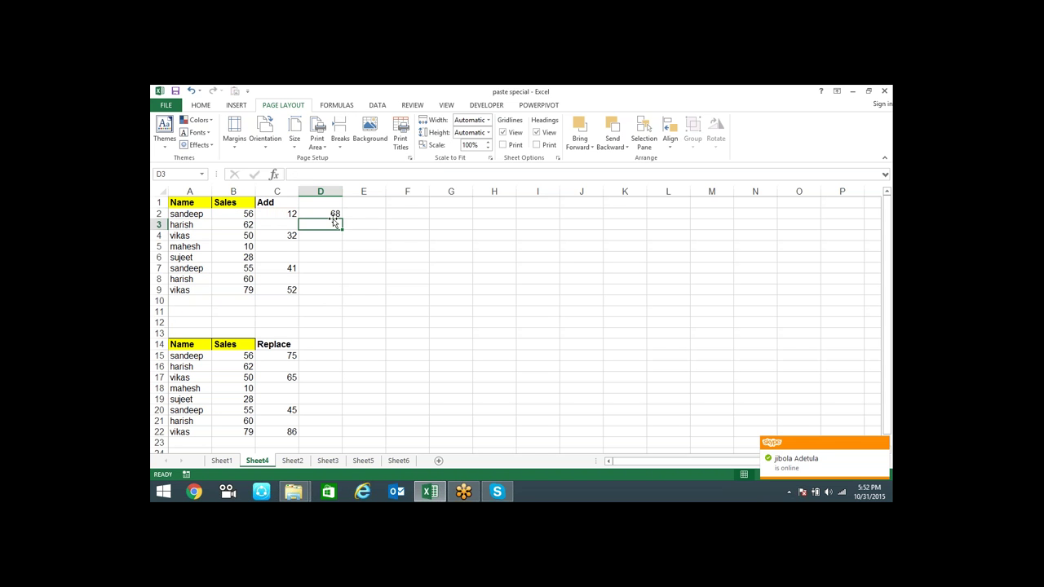
left_click(334, 213)
double_click(343, 219)
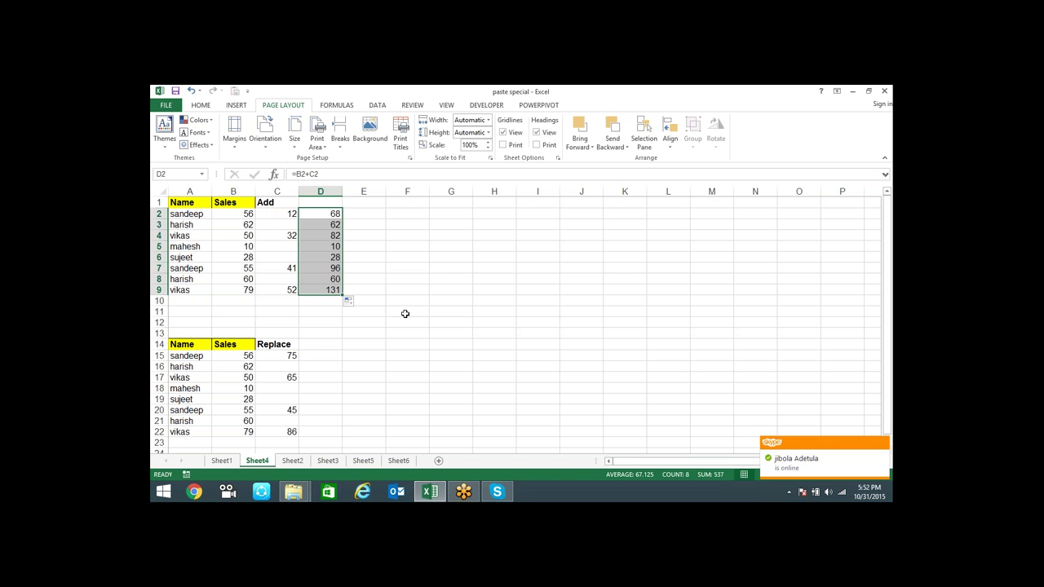
- Paste the D2:D9 sums as values over the Sales column starting at B2
key("ctrl+c")
left_click(244, 215)
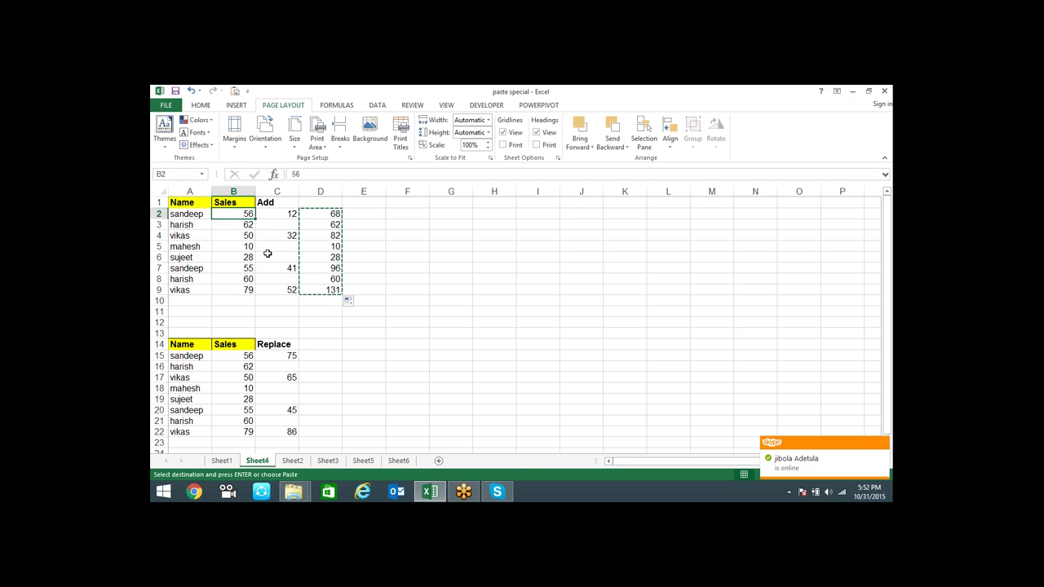
key("ctrl+alt+v")
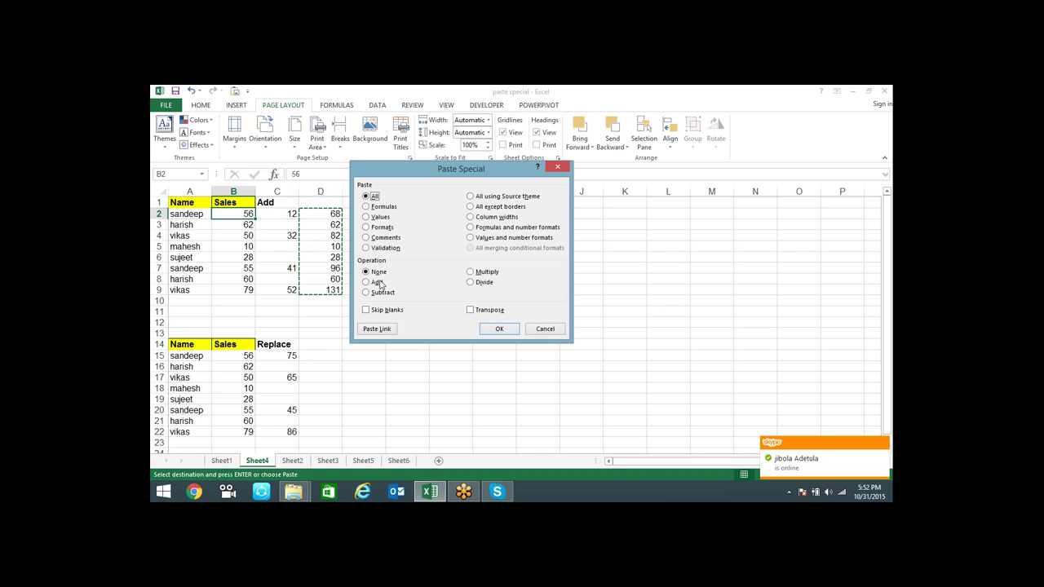
left_click(380, 218)
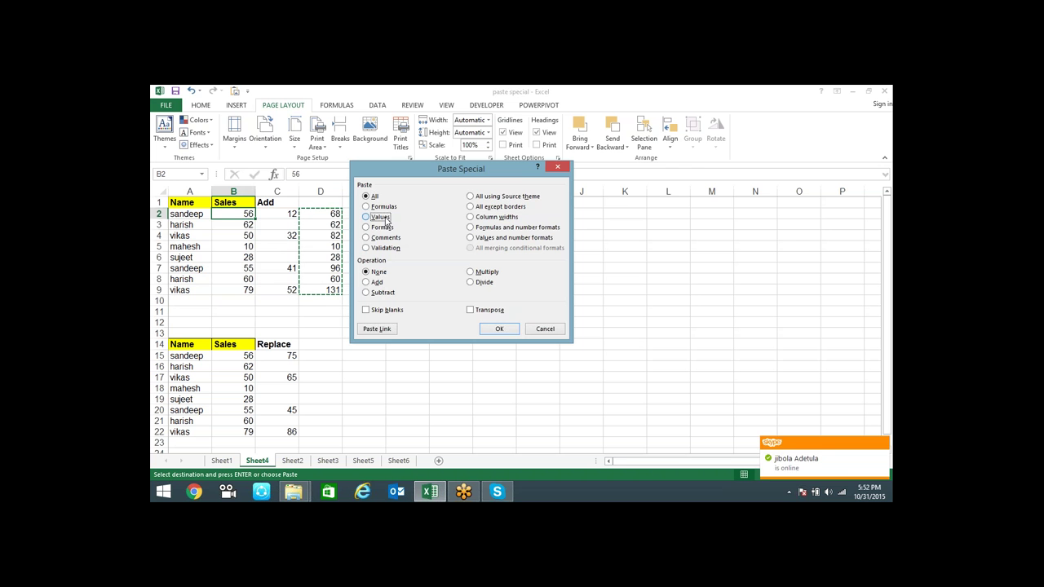
left_click(501, 329)
left_click(233, 311)
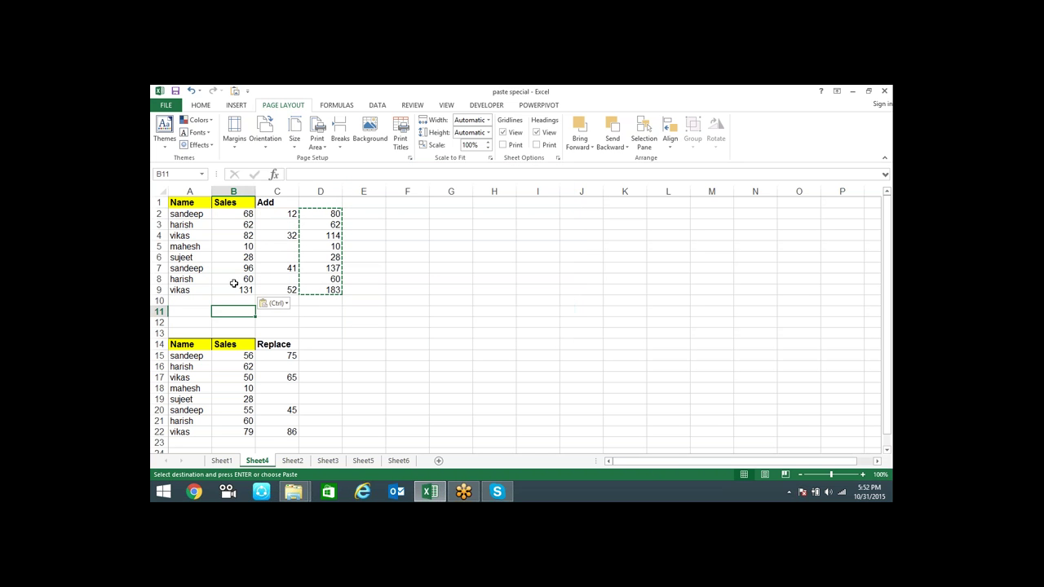
- Clear the helper sums from column D
left_click(234, 246)
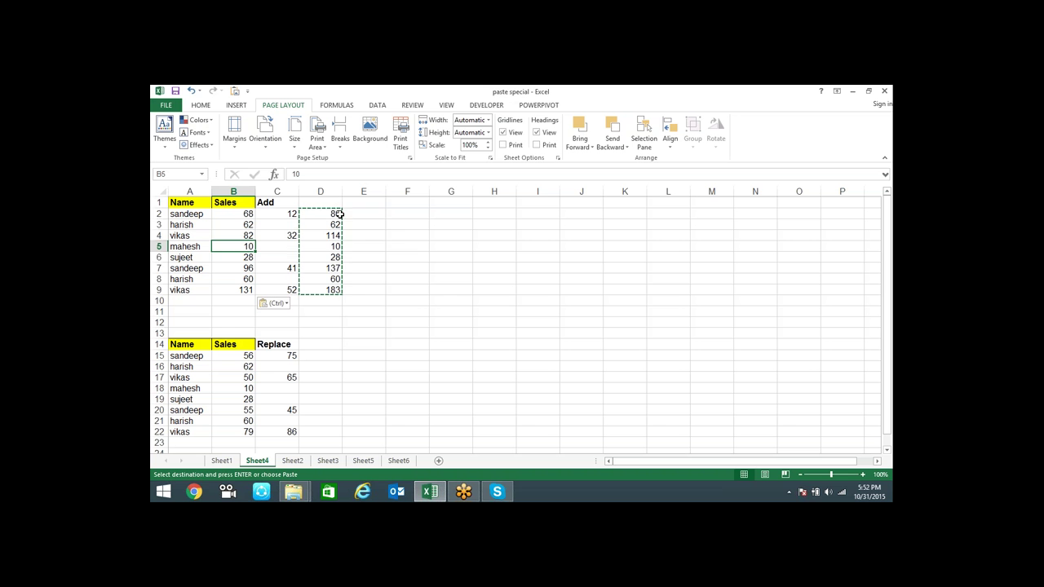
left_click_drag(339, 214, 338, 300)
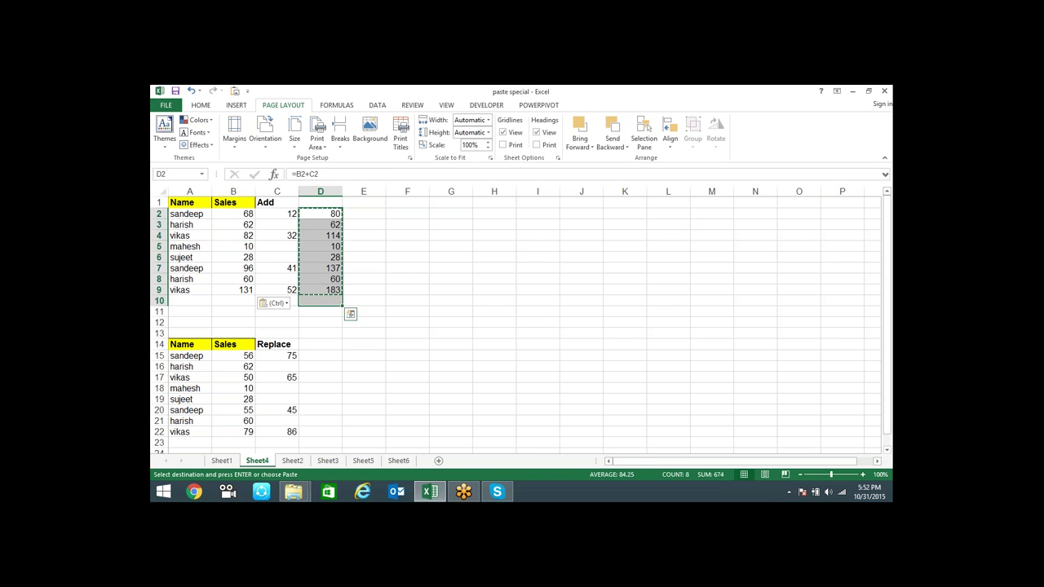
key("Escape")
key("Delete")
left_click(444, 289)
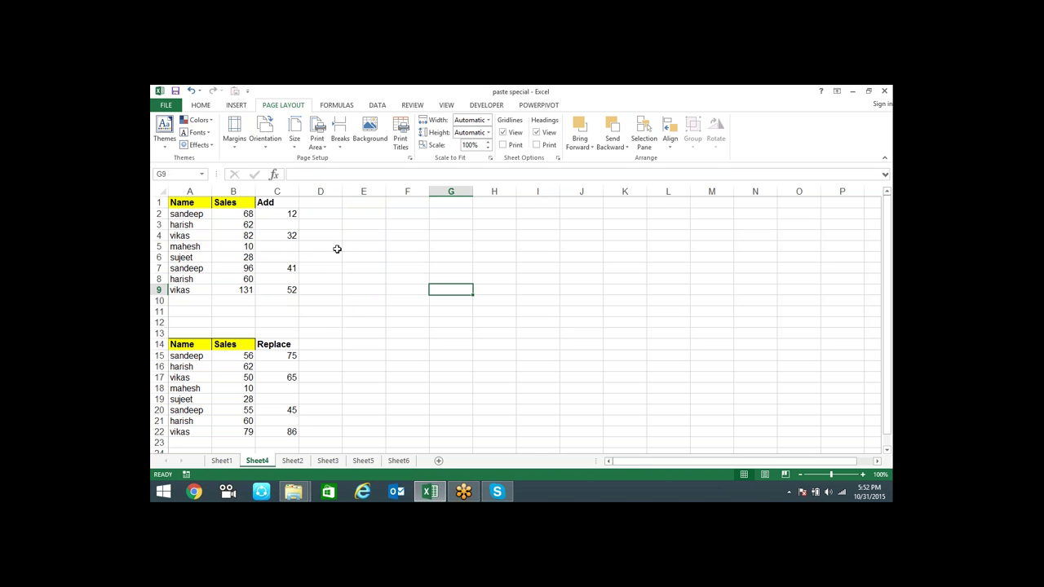
- Copy Add values C2:C9 and paste them onto Sales at B2 using the Add operation
left_click(332, 215)
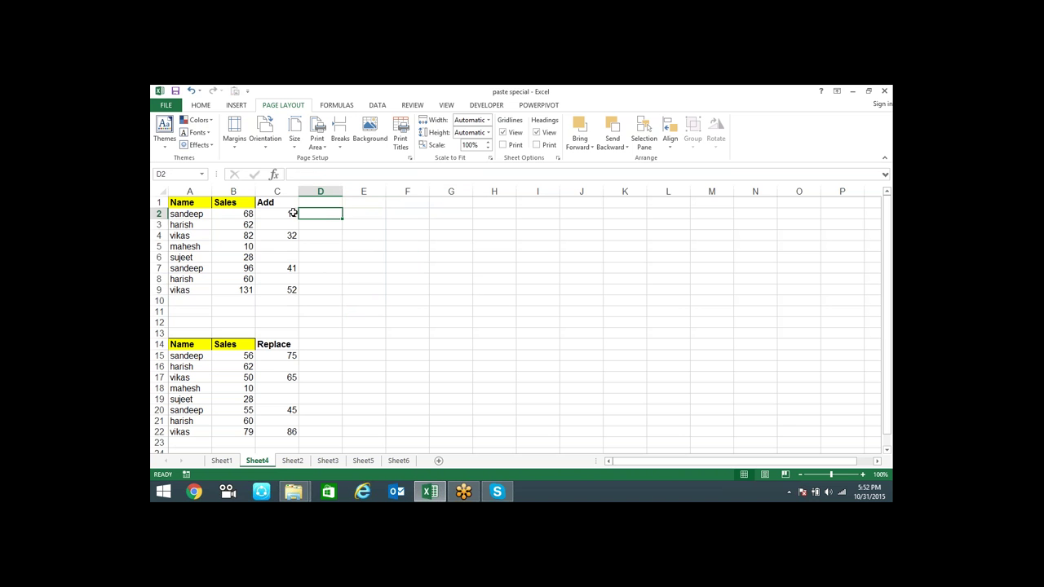
left_click_drag(293, 213, 298, 289)
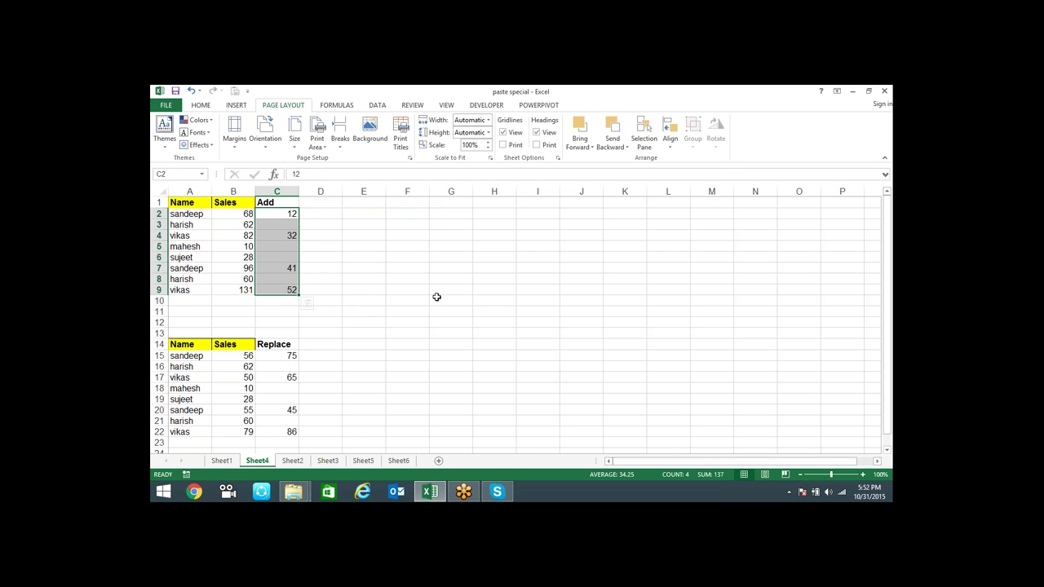
key("ctrl+c")
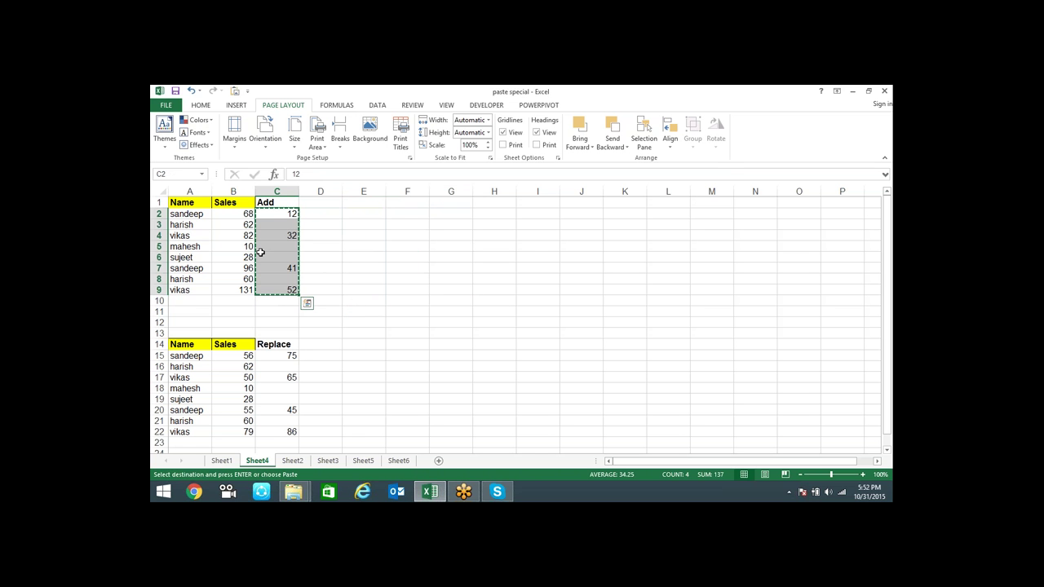
right_click(246, 214)
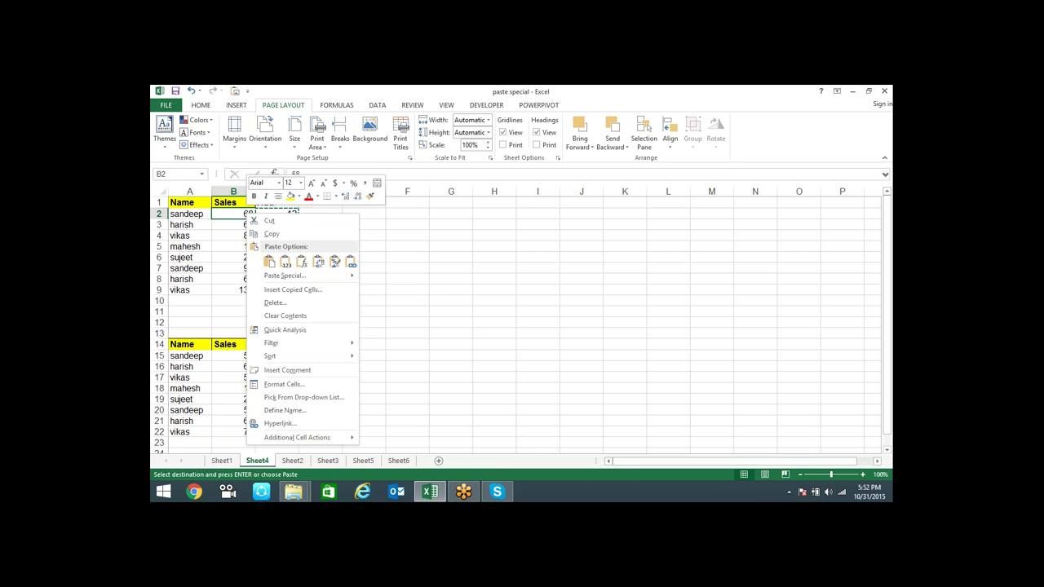
left_click(284, 275)
left_click_drag(320, 189, 574, 146)
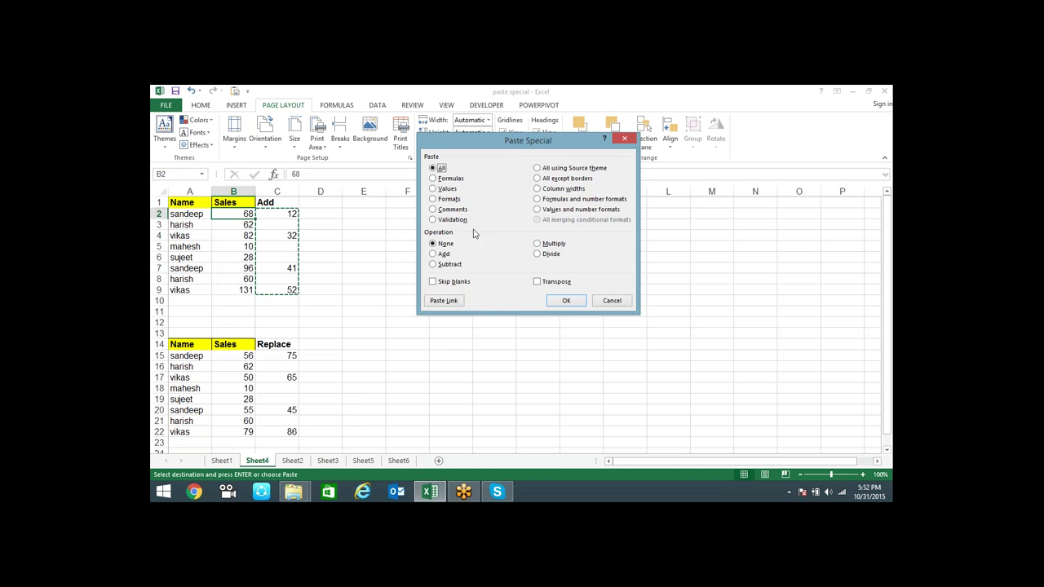
left_click(433, 244)
left_click(443, 254)
left_click(571, 301)
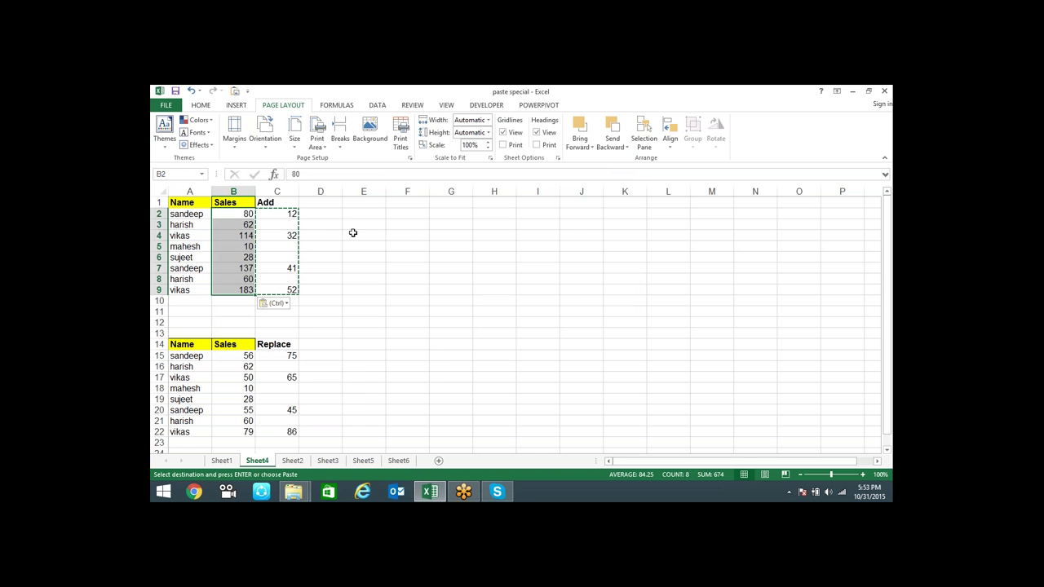
- Reopen Paste Special, cancel it without pasting, and leave B2 unchanged
key("ctrl+alt+v")
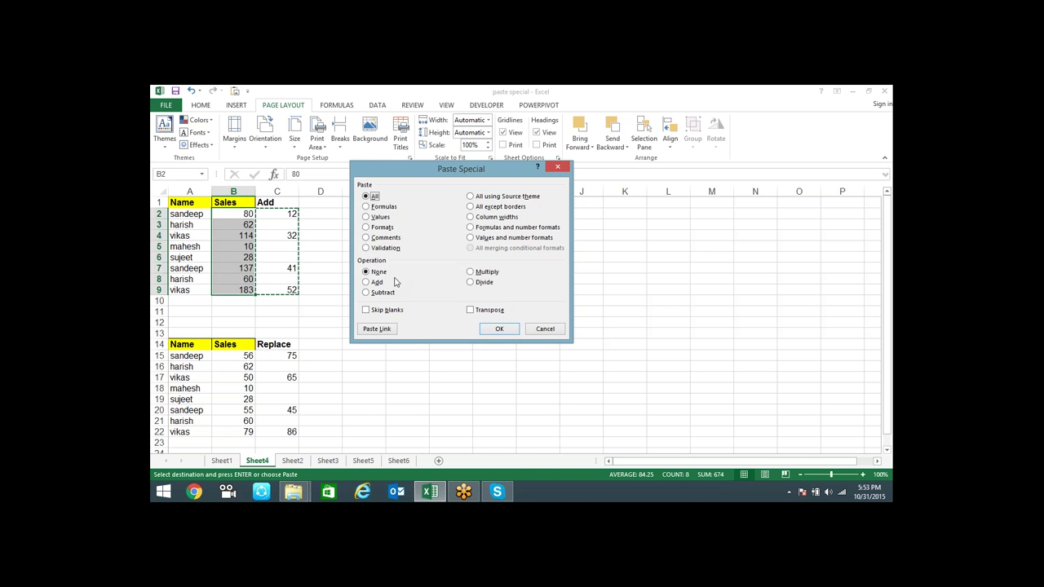
key("Escape")
key("F2")
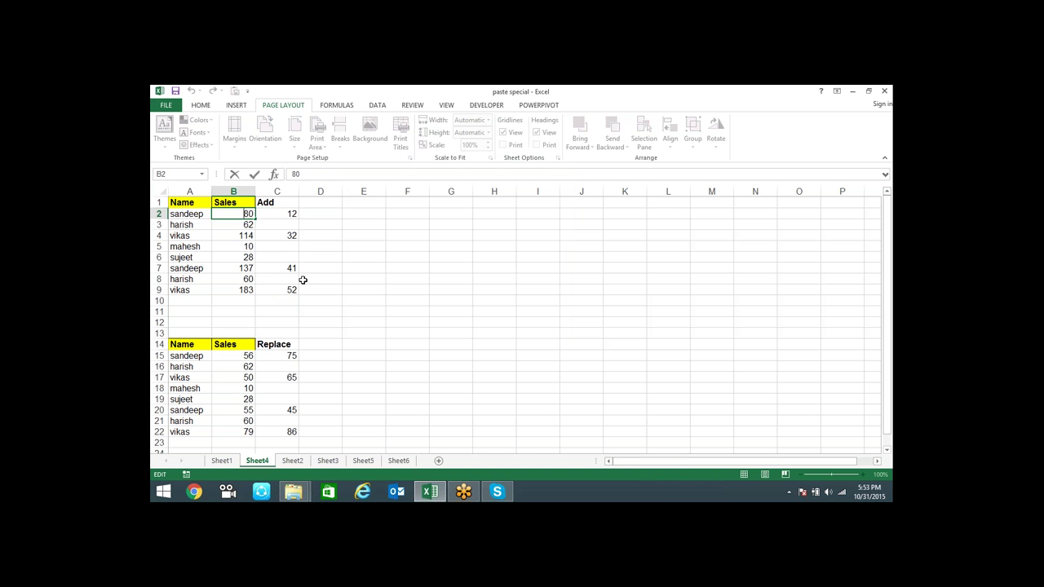
left_click(366, 367)
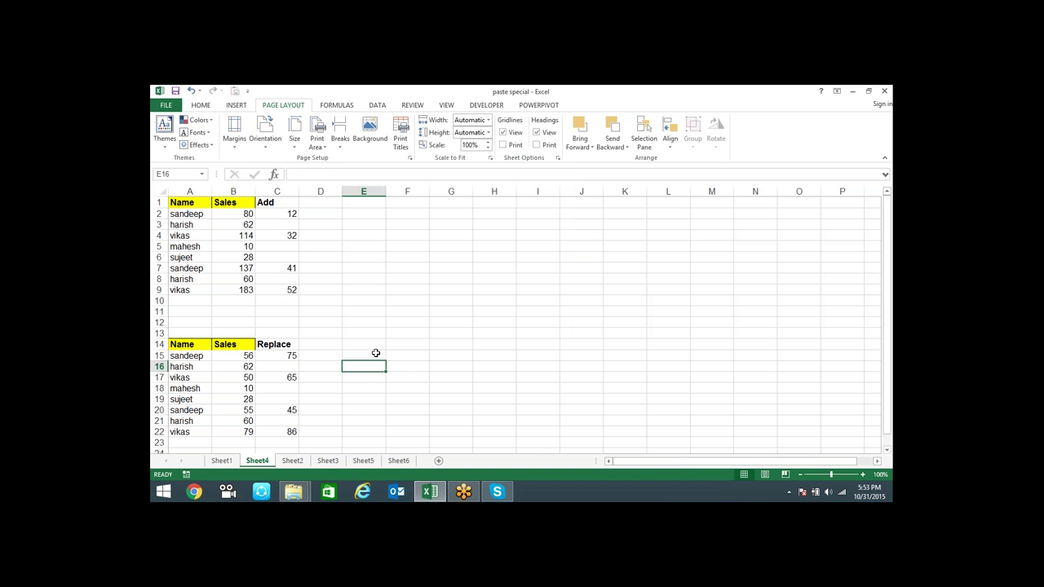
scroll(394, 321, "down", 3)
scroll(332, 287, "up", 3)
scroll(313, 350, "down", 1)
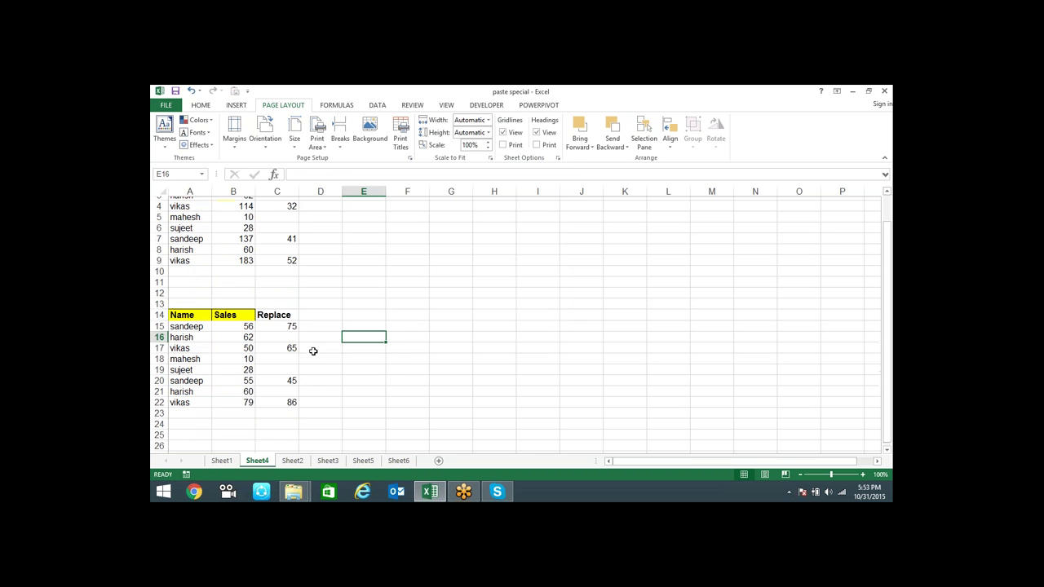
scroll(354, 317, "down", 3)
scroll(354, 318, "up", 1)
scroll(358, 314, "up", 3)
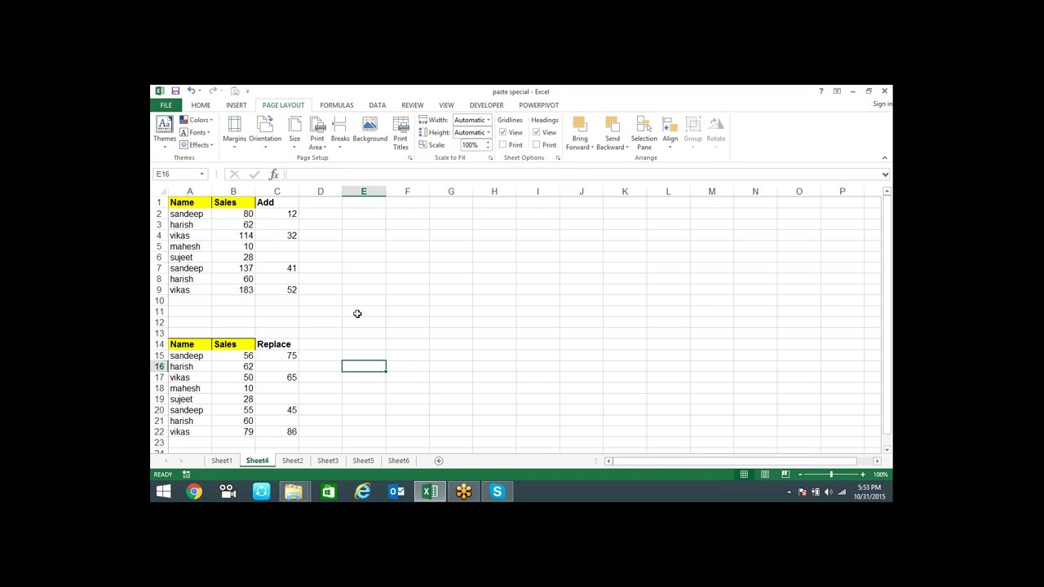
left_click(248, 216)
left_click_drag(248, 213, 244, 289)
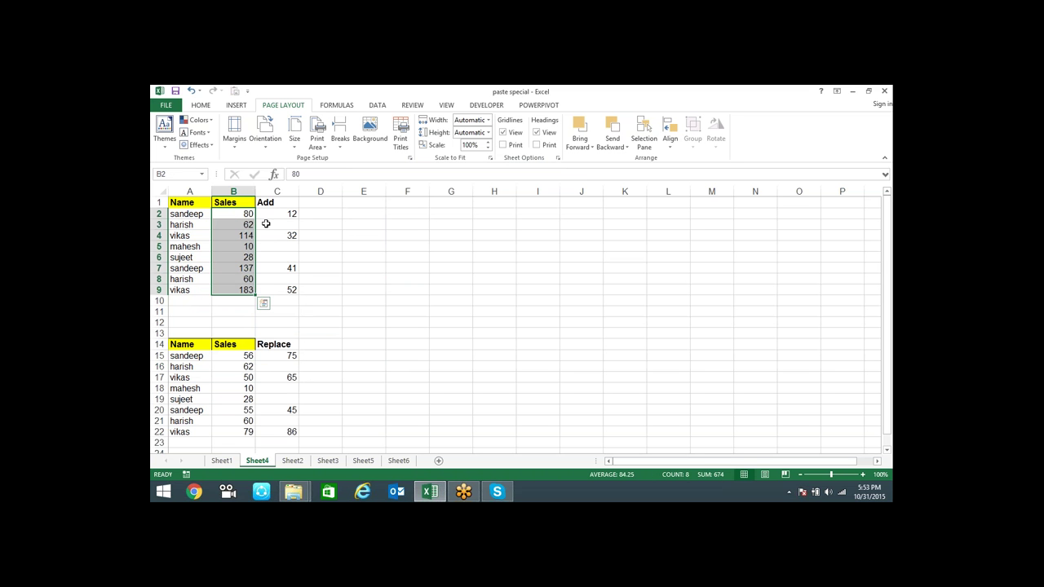
key("ctrl+c")
left_click(406, 213)
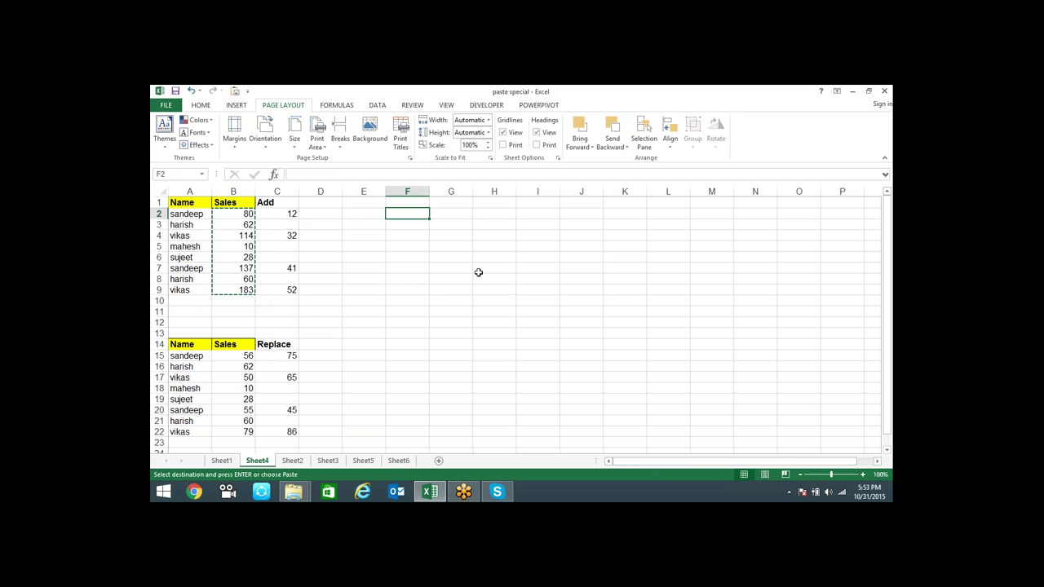
key("ctrl+v")
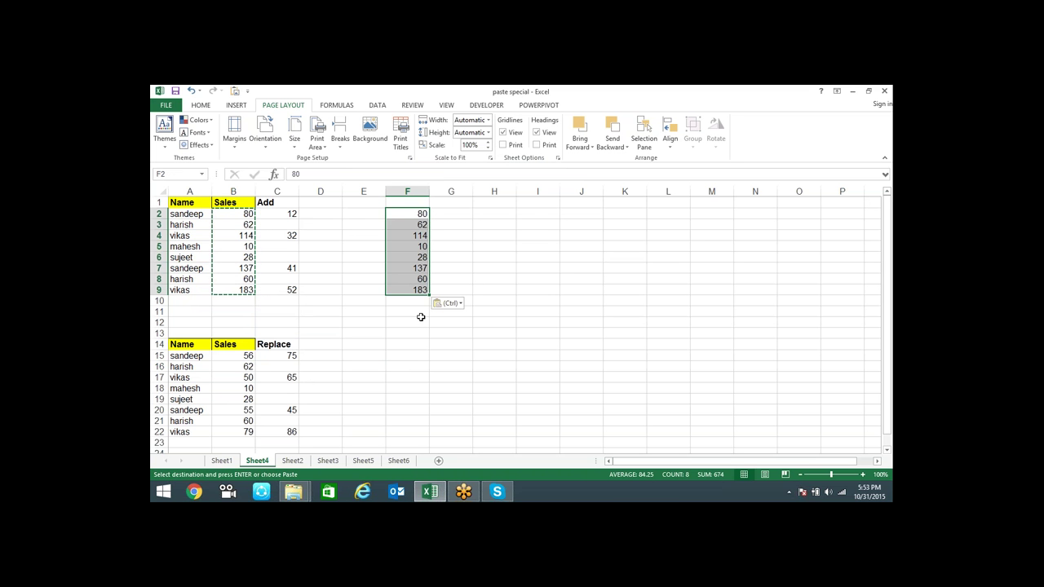
key("ctrl+z")
left_click(373, 346)
key("Escape")
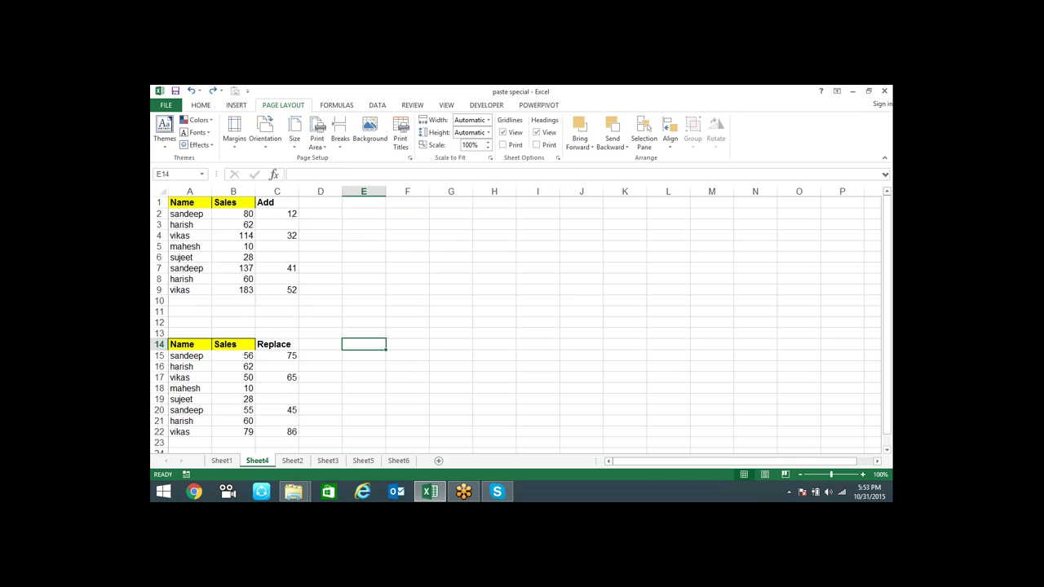
left_click(368, 280)
left_click(281, 236)
scroll(332, 245, "down", 1)
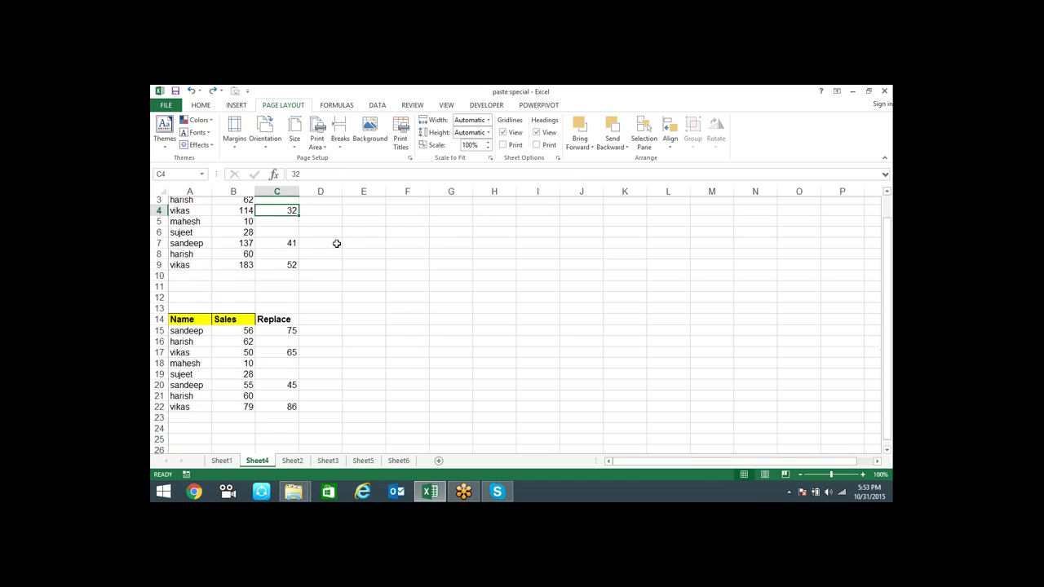
scroll(332, 245, "down", 2)
scroll(330, 253, "down", 1)
scroll(329, 265, "up", 1)
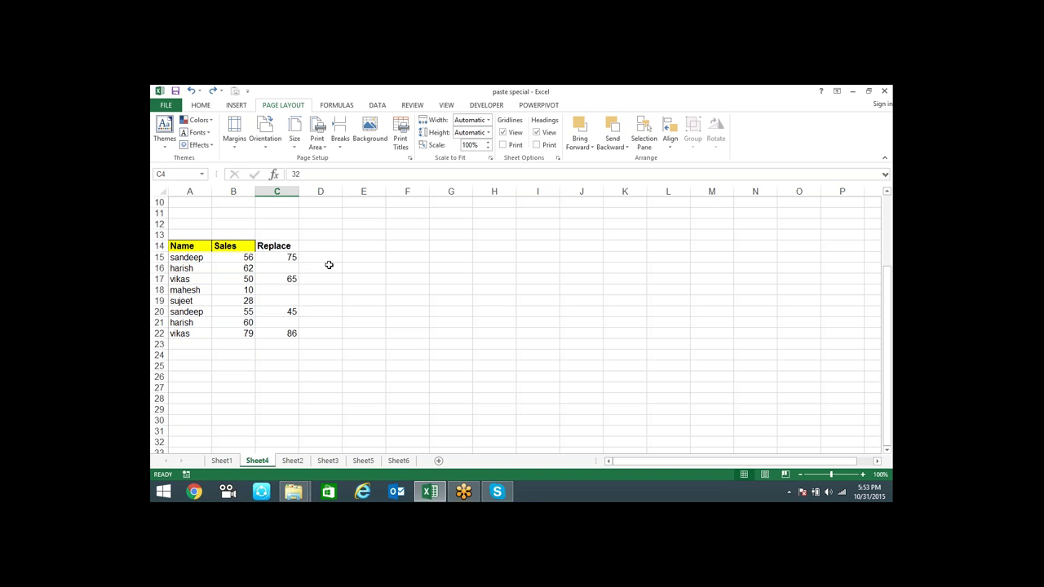
- Copy the Replace values C15:C22
left_click(289, 258)
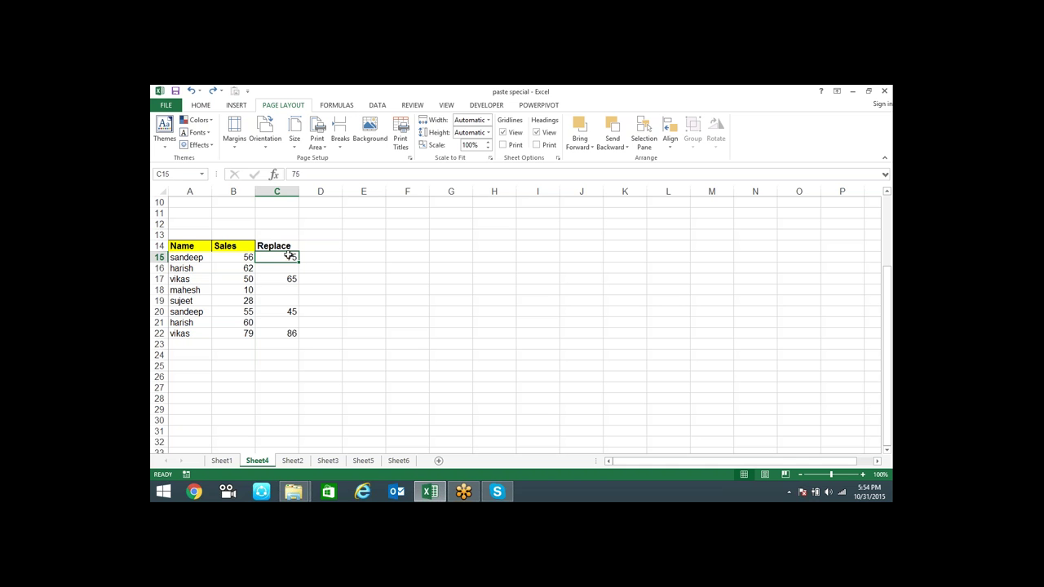
left_click_drag(289, 256, 288, 329)
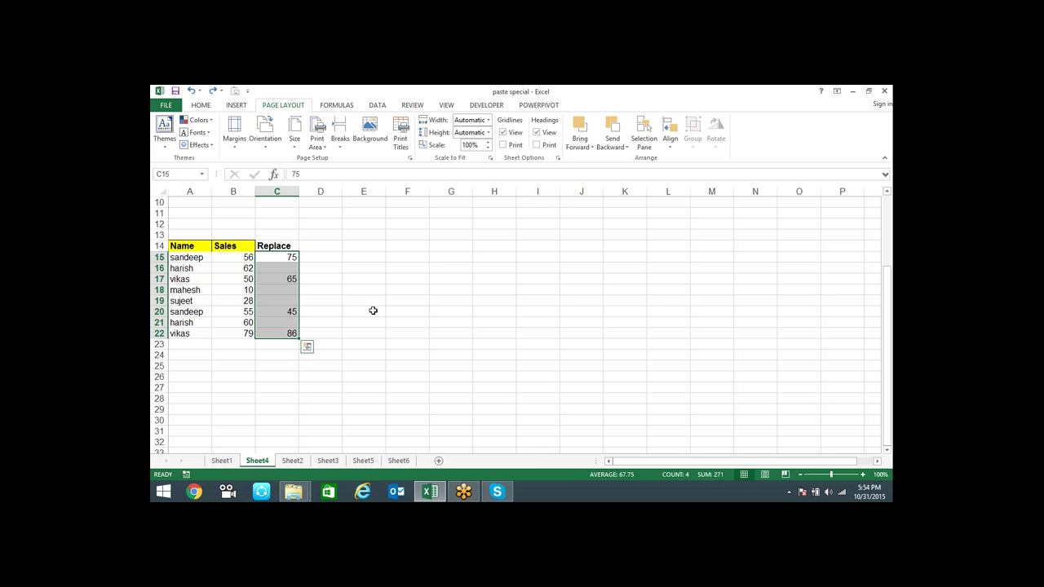
key("ctrl+c")
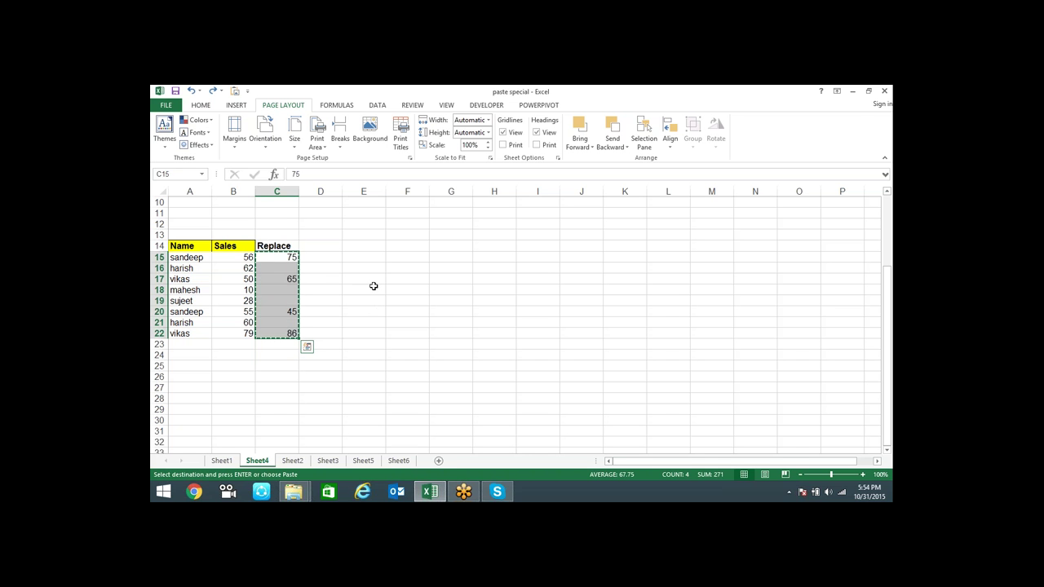
- Try a plain paste over Sales at B15, undo it, then open Paste Special at B15
left_click(249, 259)
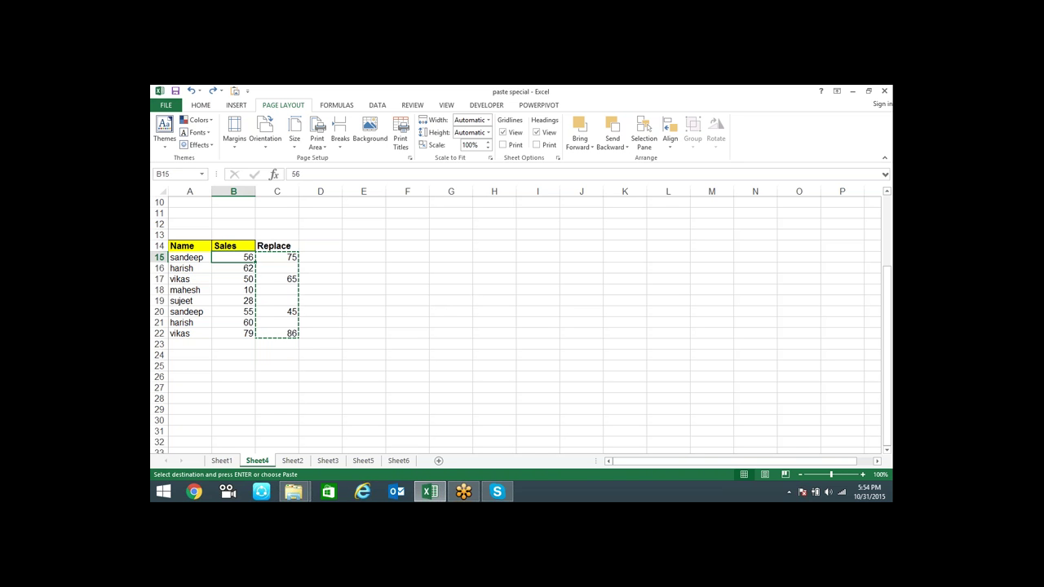
key("ctrl+v")
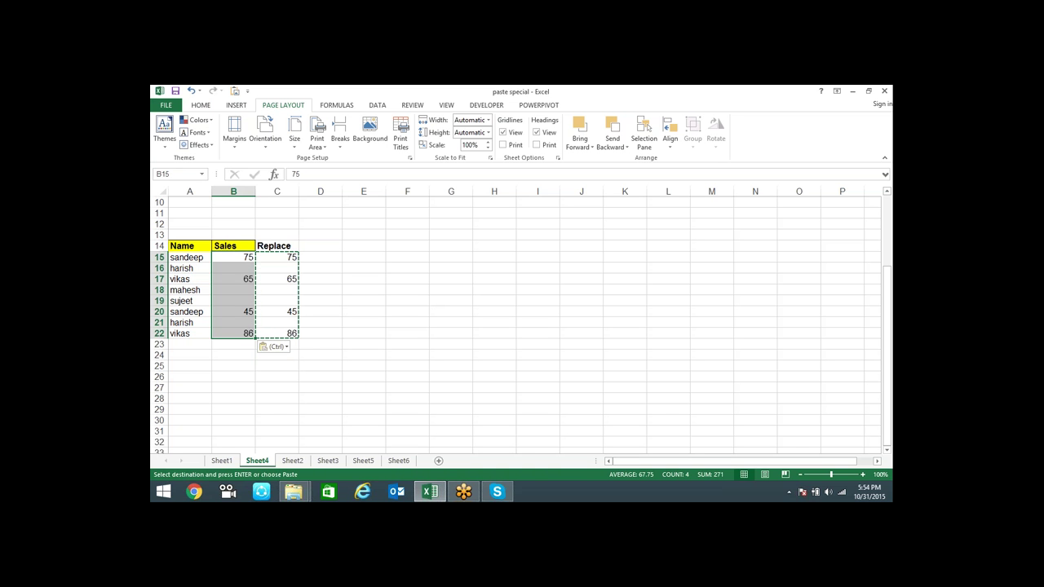
key("ctrl+z")
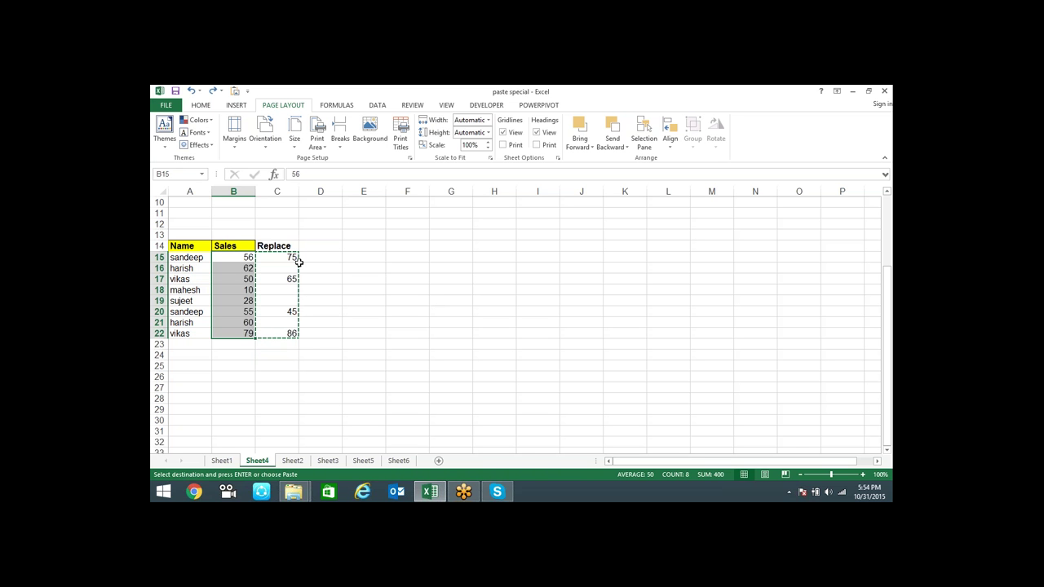
left_click(233, 258)
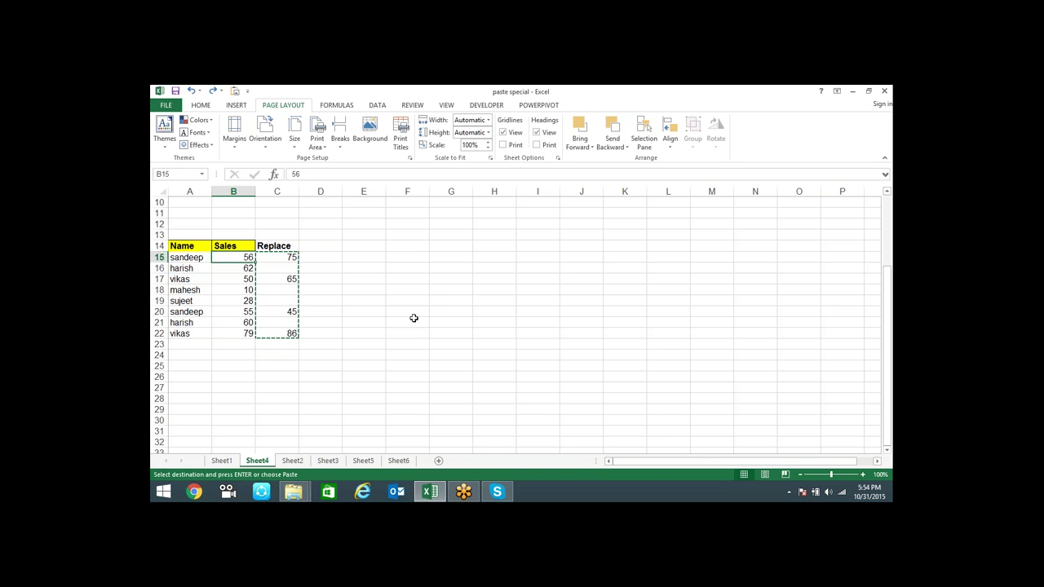
key("ctrl+alt+v")
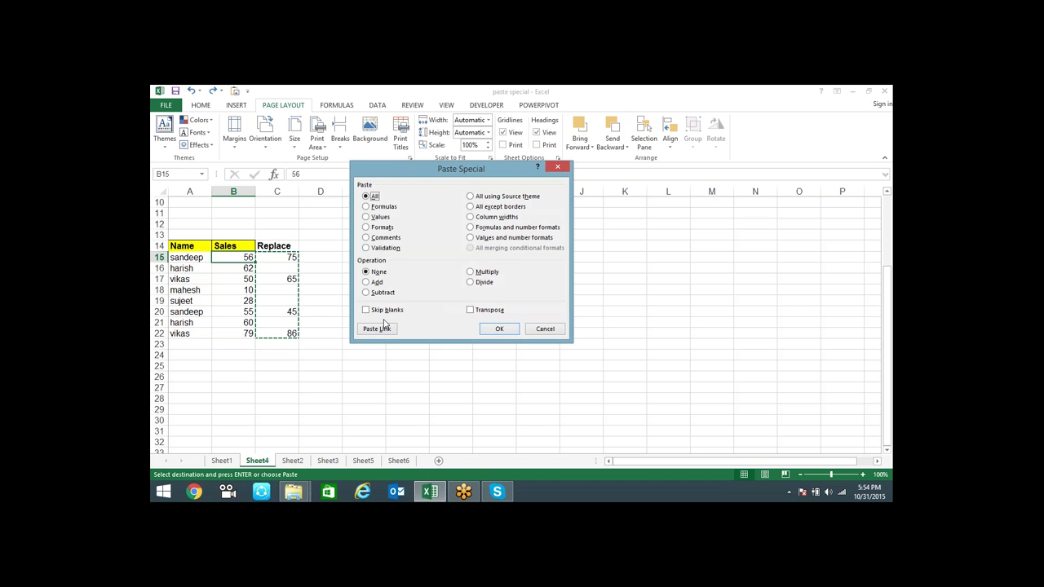
- Paste with Skip blanks so B15:B22 reads 75, 62, 65, 10, 28, 45, 60, 86
left_click(388, 311)
left_click(505, 330)
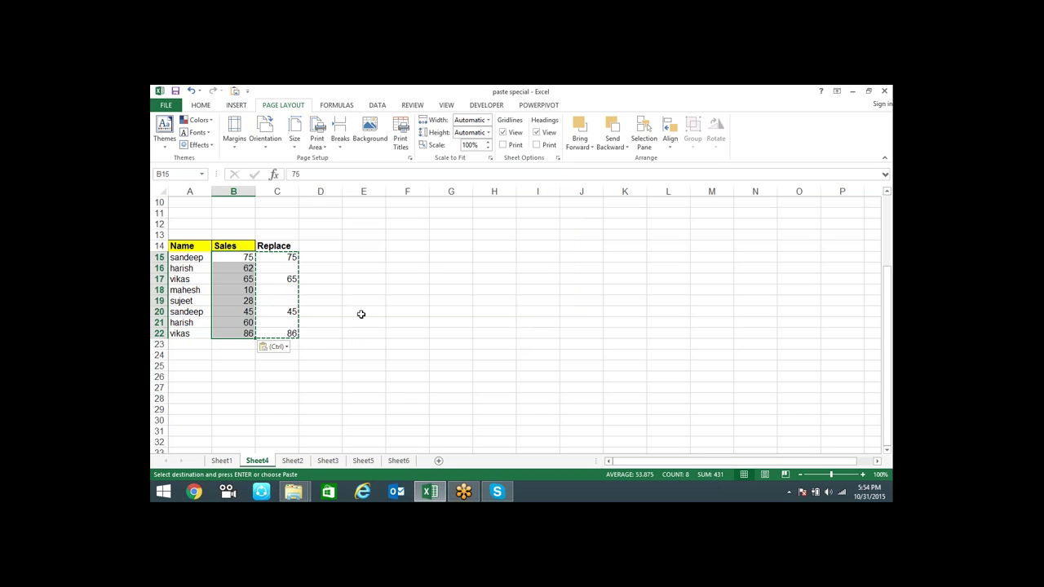
key("Escape")
left_click_drag(277, 311, 277, 365)
left_click(364, 398)
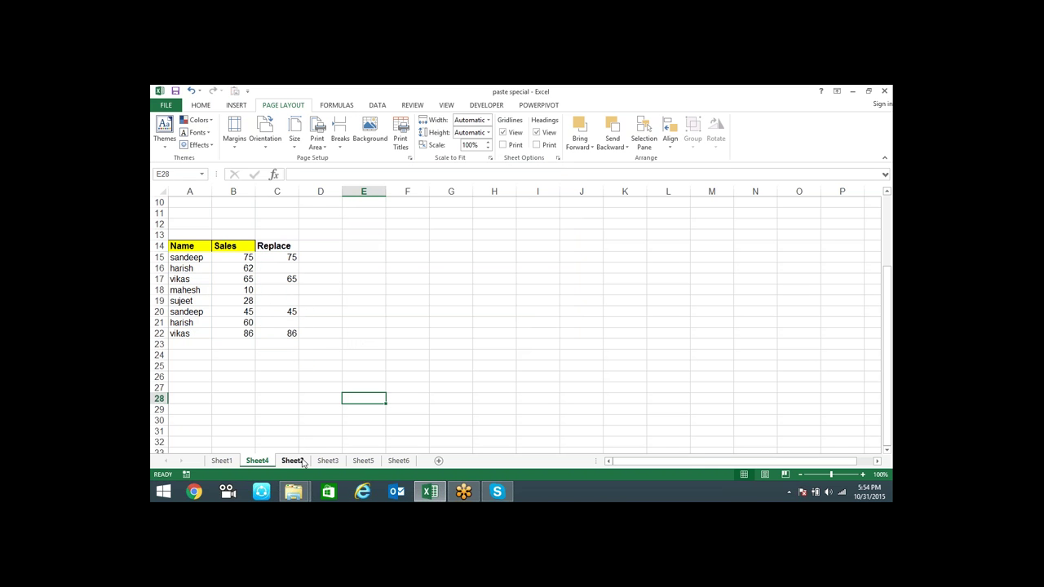
- Switch to Sheet2 and review the Ach% column and the Target of 200
left_click(292, 461)
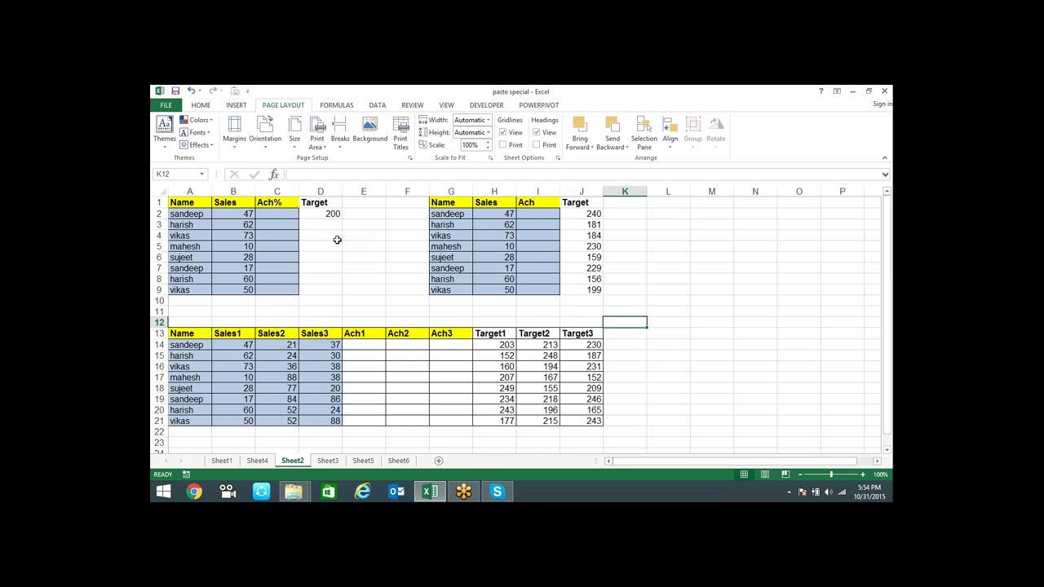
left_click(286, 214)
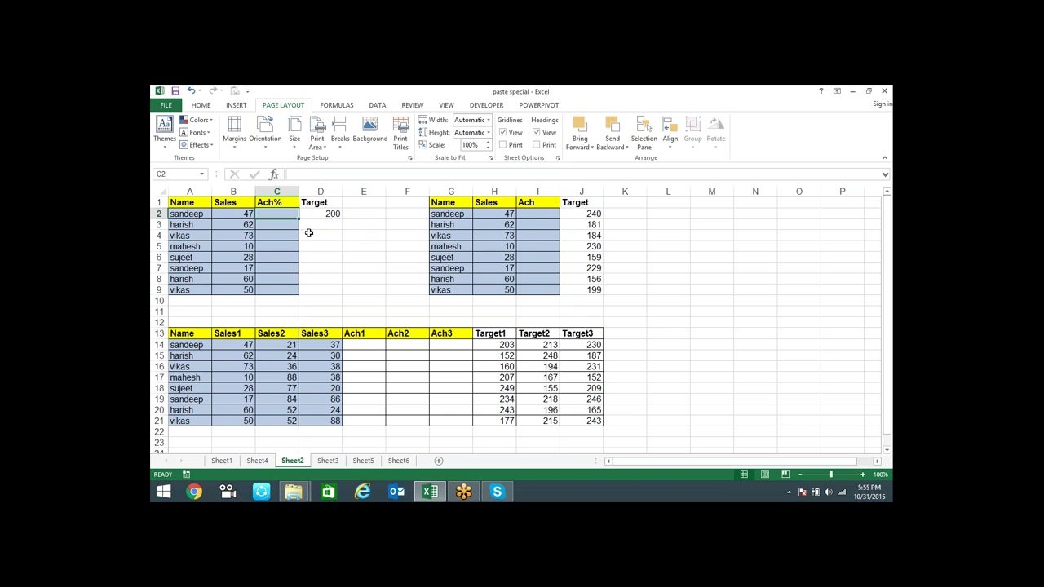
left_click(326, 213)
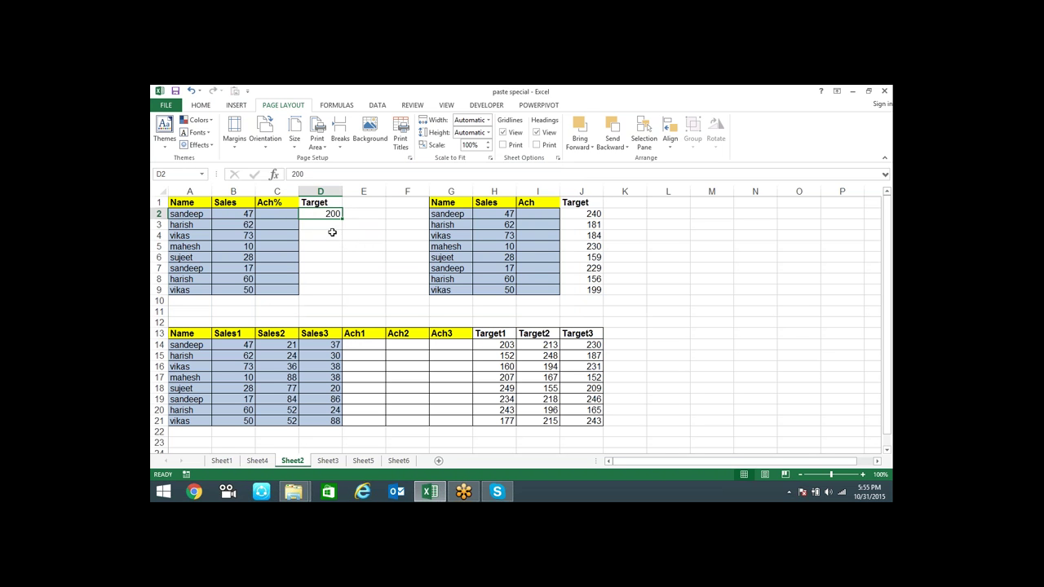
- Copy Sales B2:B9 into Ach% C2:C9, then select the Target 200 in D2
left_click(248, 216)
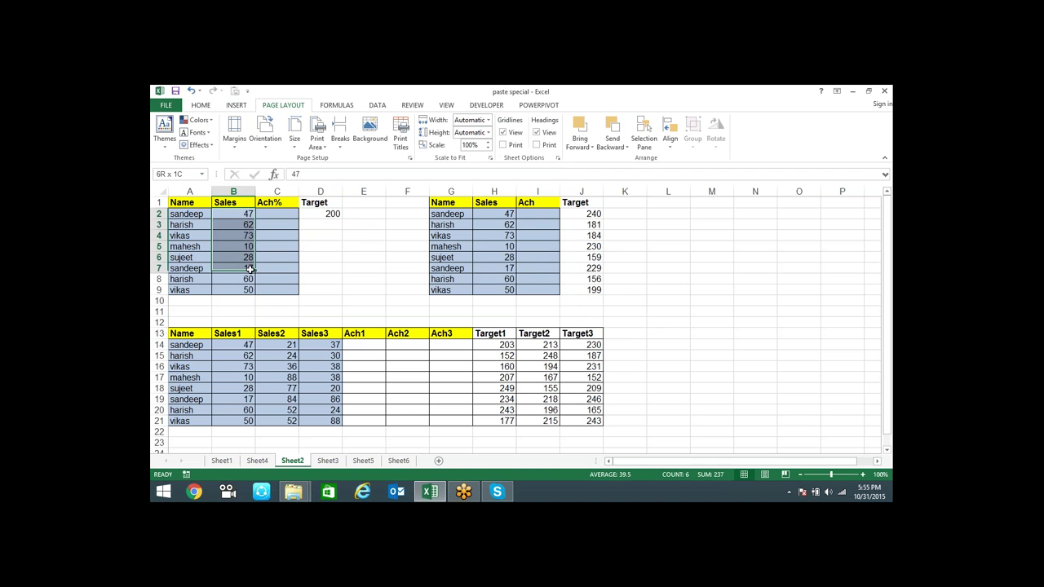
left_click_drag(249, 216, 248, 289)
key("ctrl+c")
left_click(290, 216)
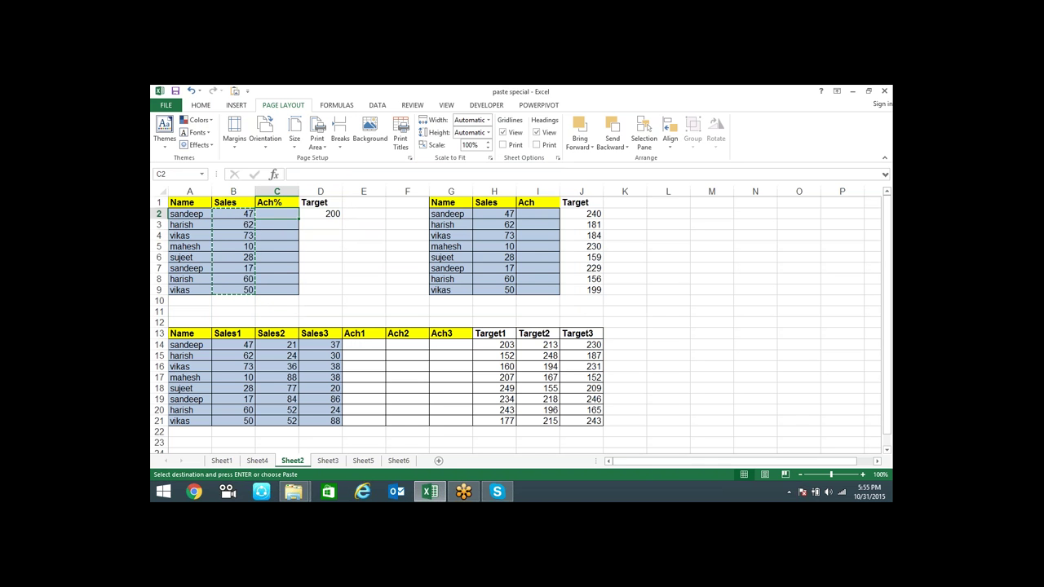
key("Return")
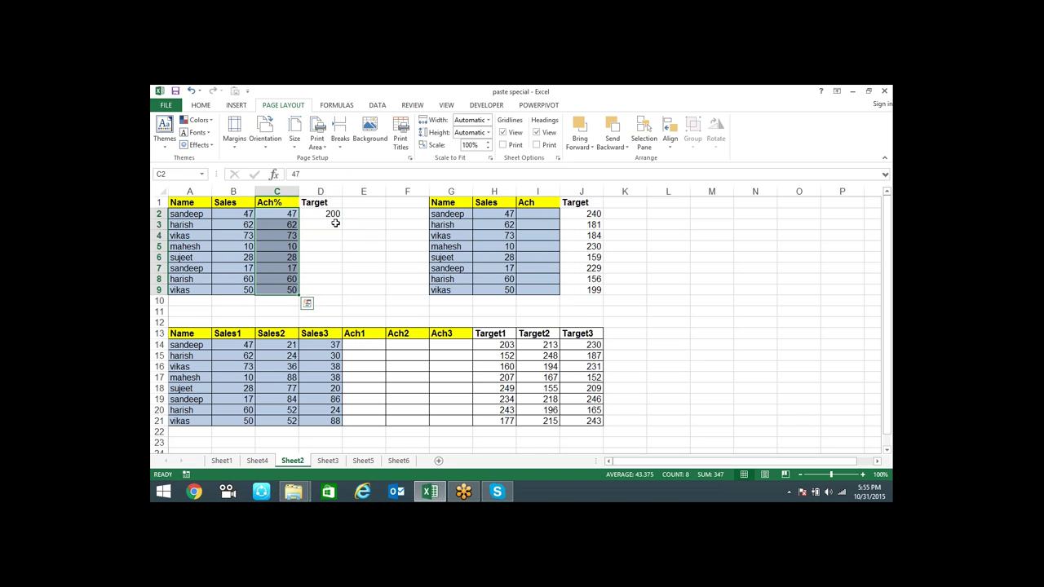
left_click(330, 223)
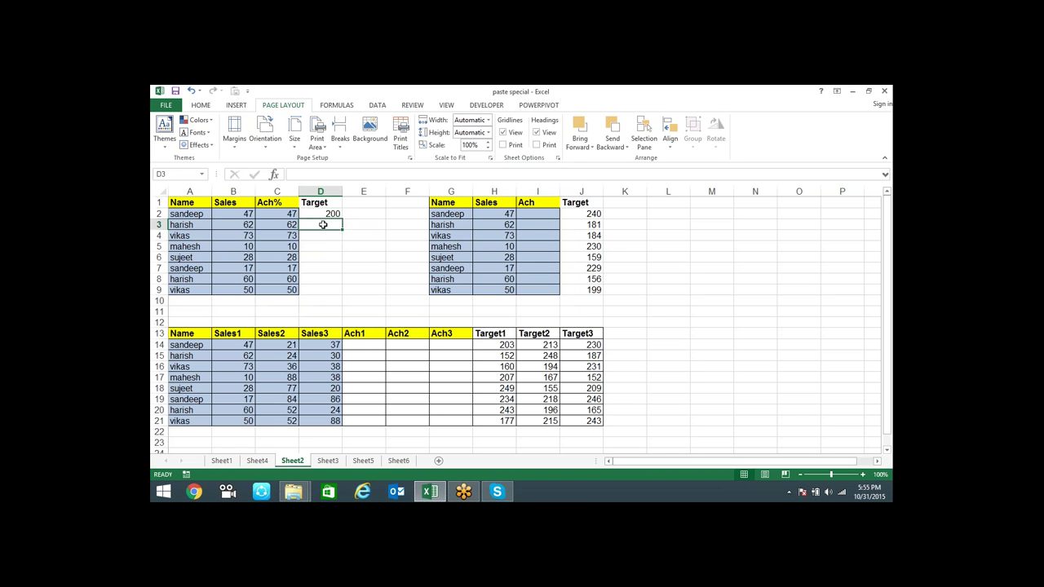
left_click(294, 214)
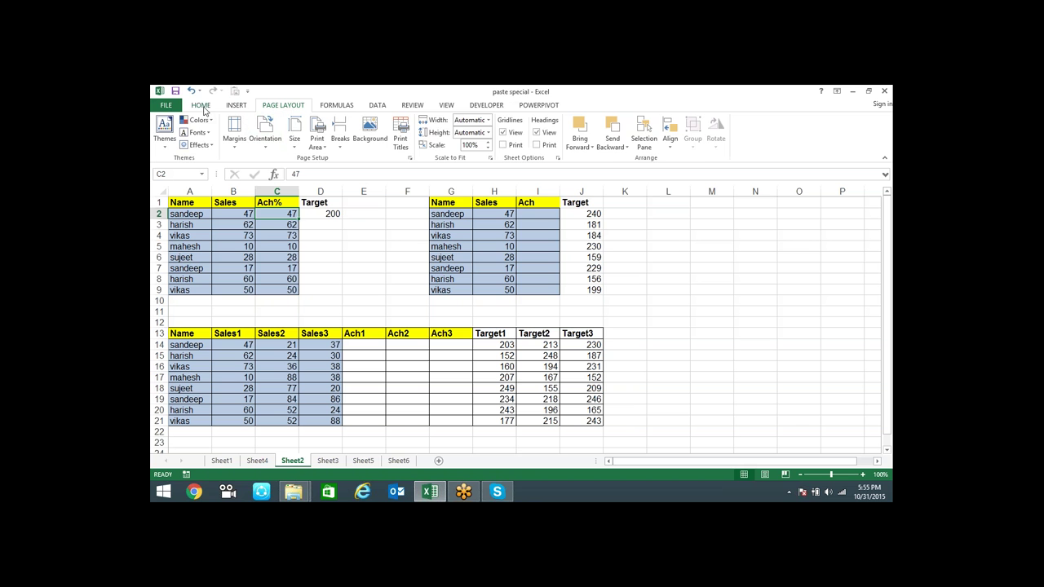
left_click(202, 106)
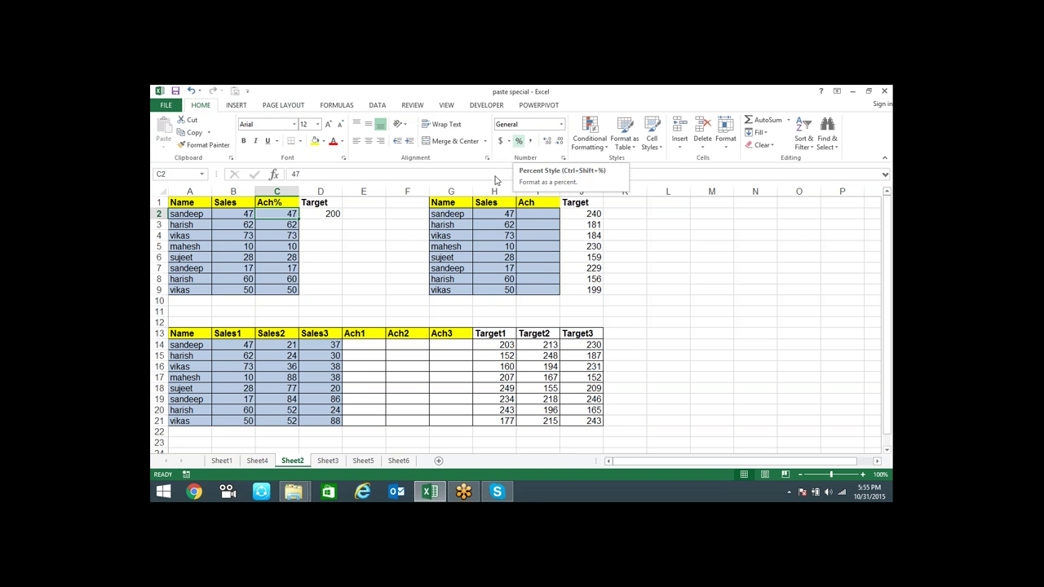
left_click(340, 213)
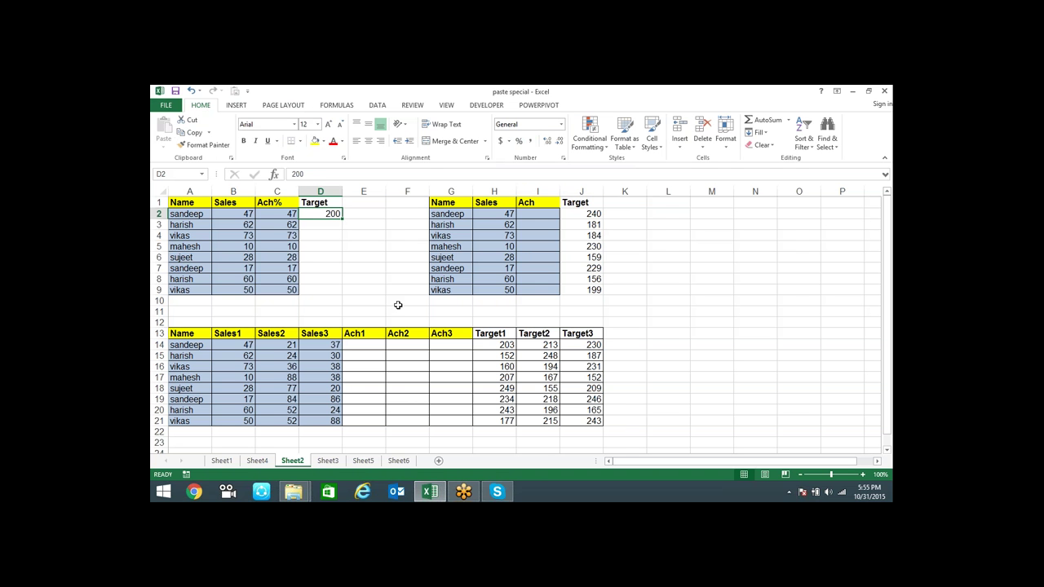
- Divide C2:C9 by the copied 200 target and format as percentages (24%, 31%, 37%…)
key("ctrl+c")
left_click_drag(280, 215, 283, 290)
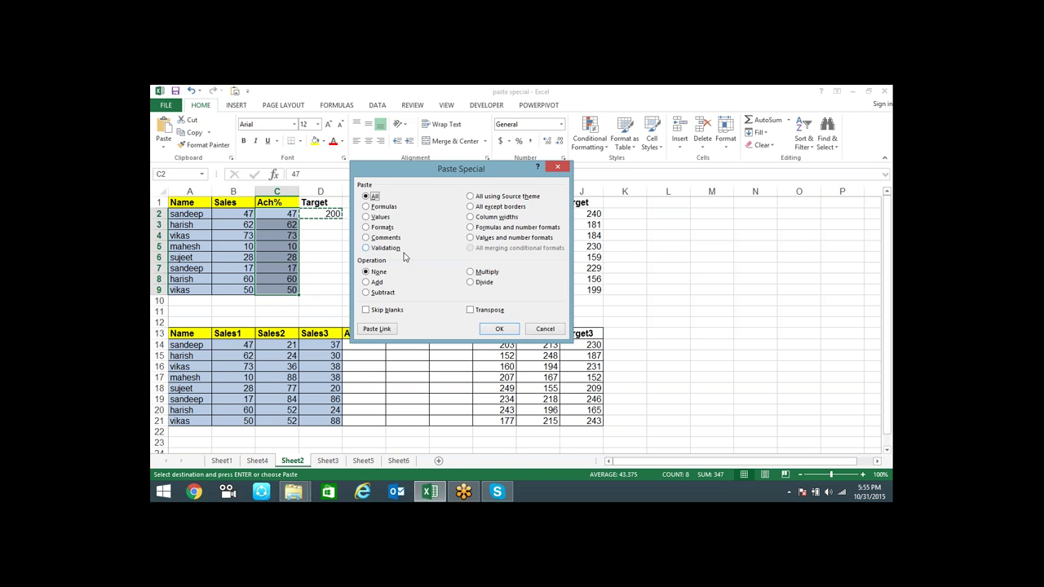
left_click(481, 283)
left_click(499, 329)
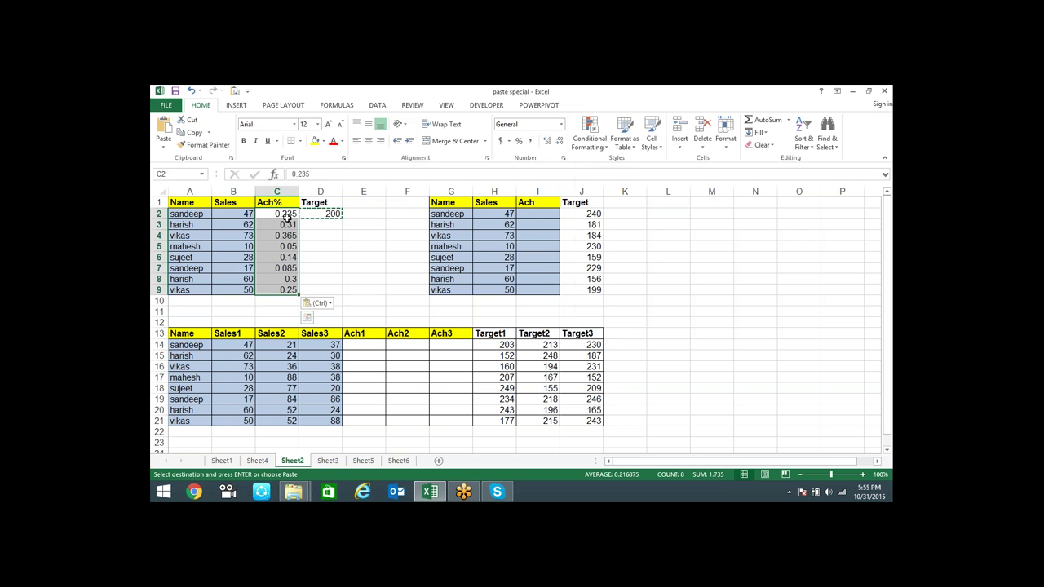
left_click(519, 141)
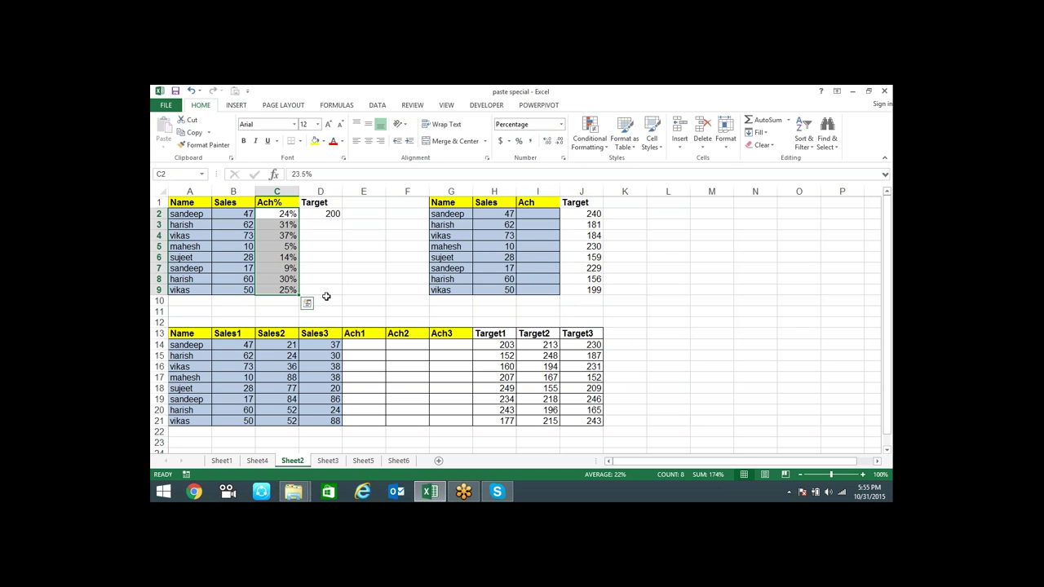
left_click(595, 225)
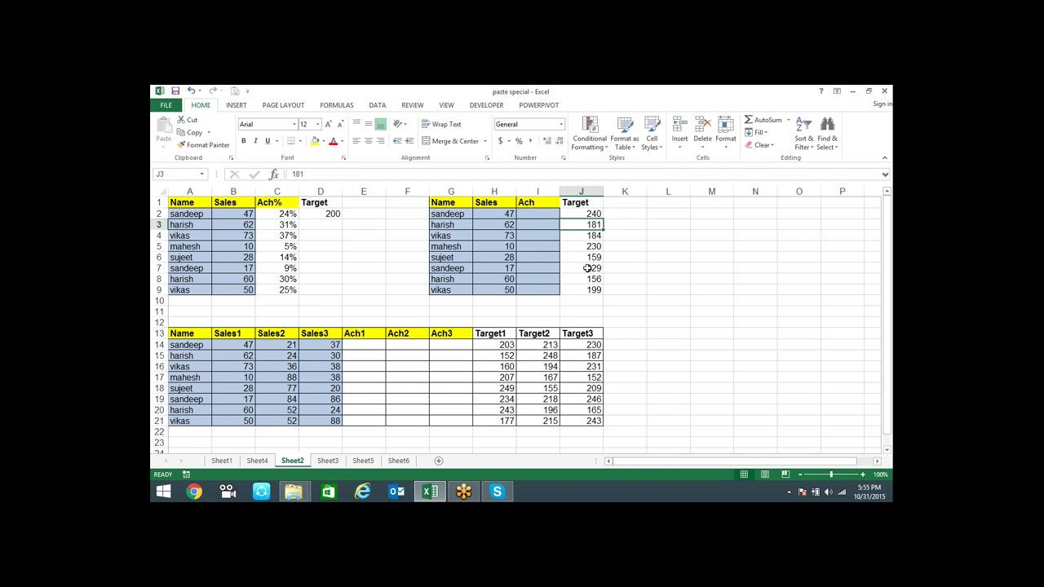
- Copy the second table's Sales H2:H9 into the Ach column I2:I9
left_click_drag(503, 214, 505, 289)
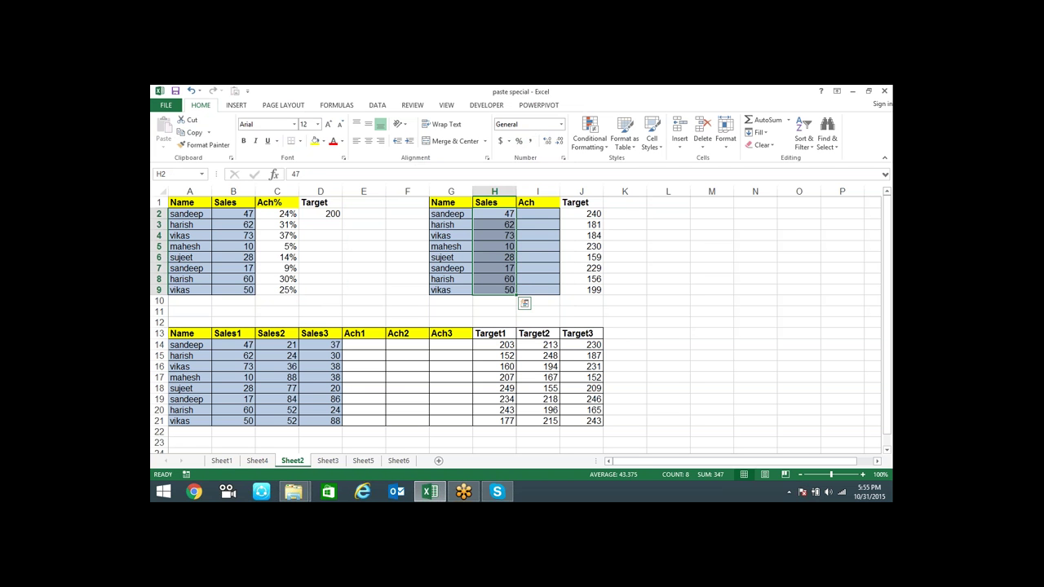
key("ctrl+c")
left_click(550, 213)
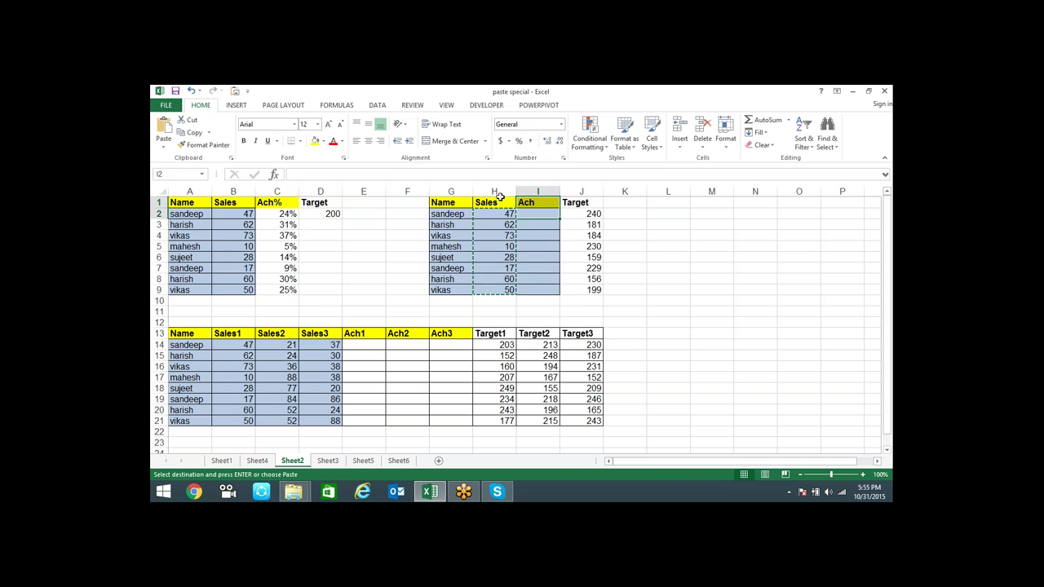
key("Return")
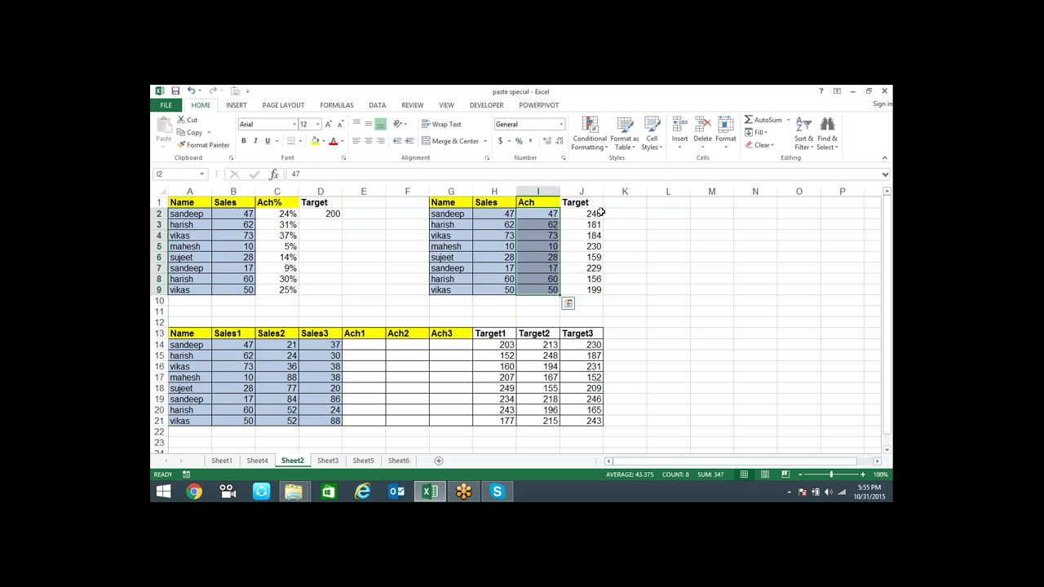
- Divide I2:I9 by Targets J2:J9 via Paste Special and show as percentages (20%, 34%, 40%…)
left_click_drag(600, 212, 591, 290)
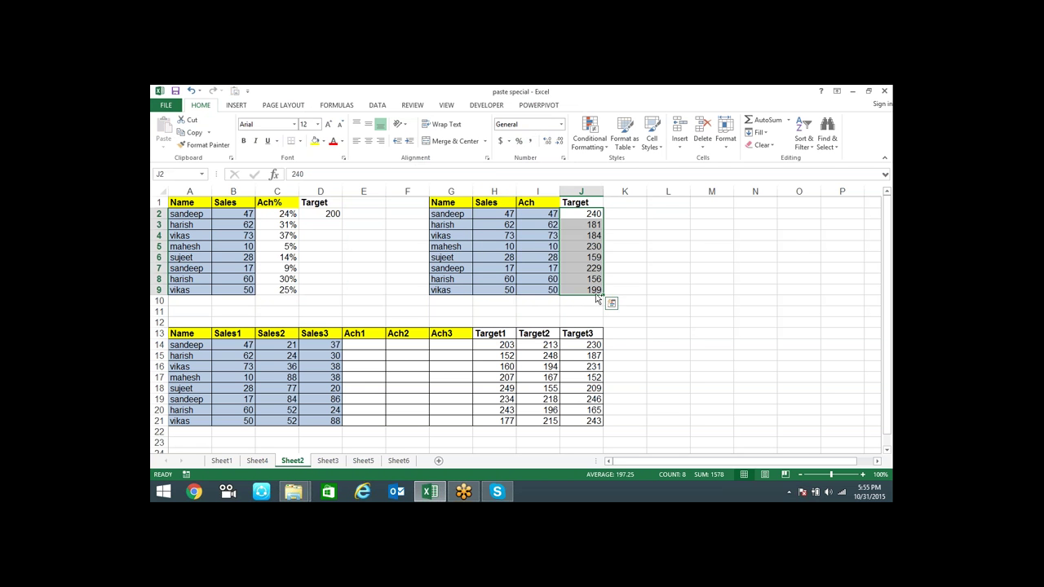
key("ctrl+c")
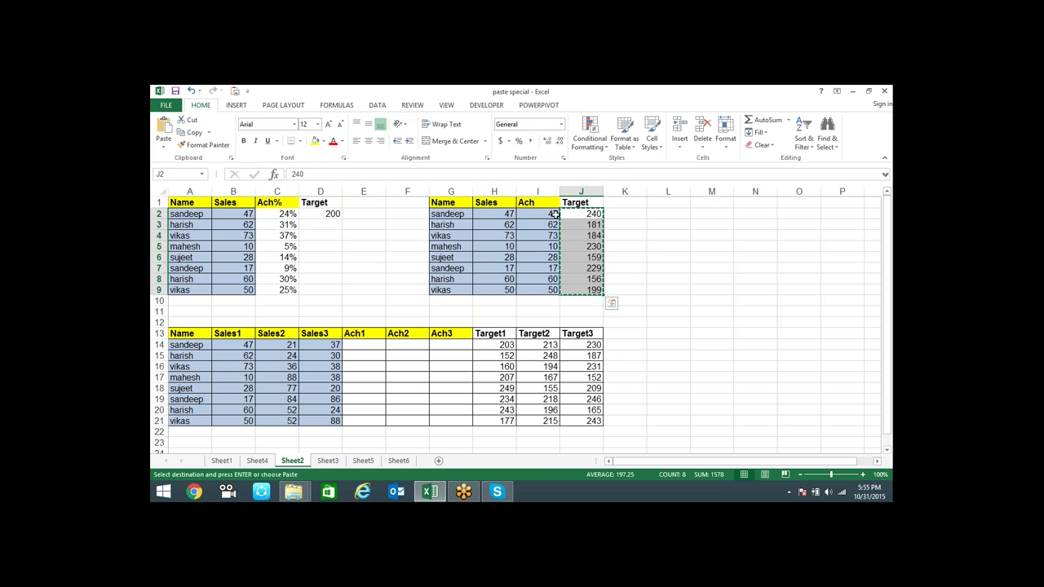
left_click_drag(553, 214, 554, 289)
key("ctrl+alt+v")
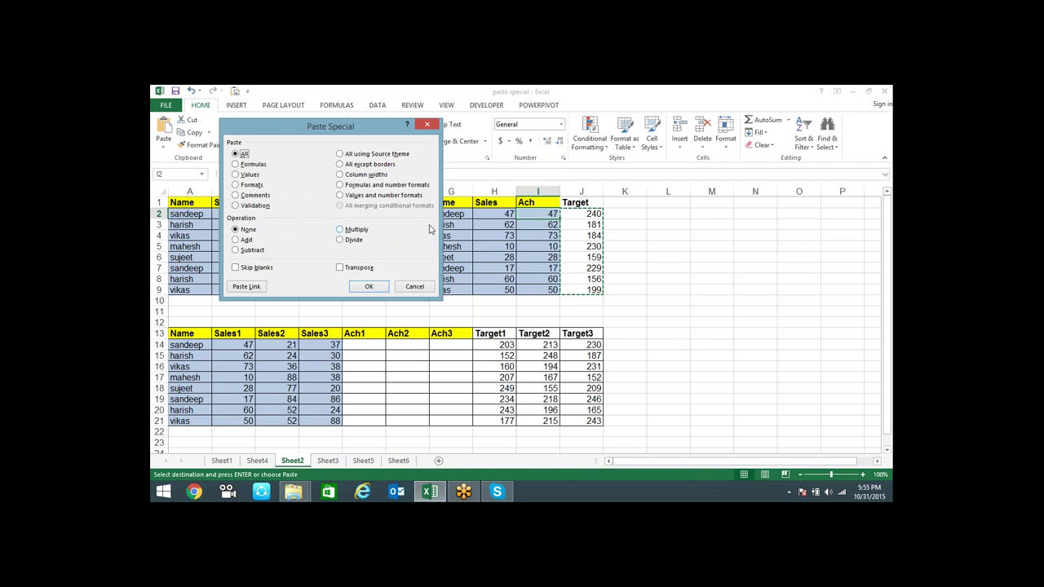
left_click(341, 240)
left_click(368, 286)
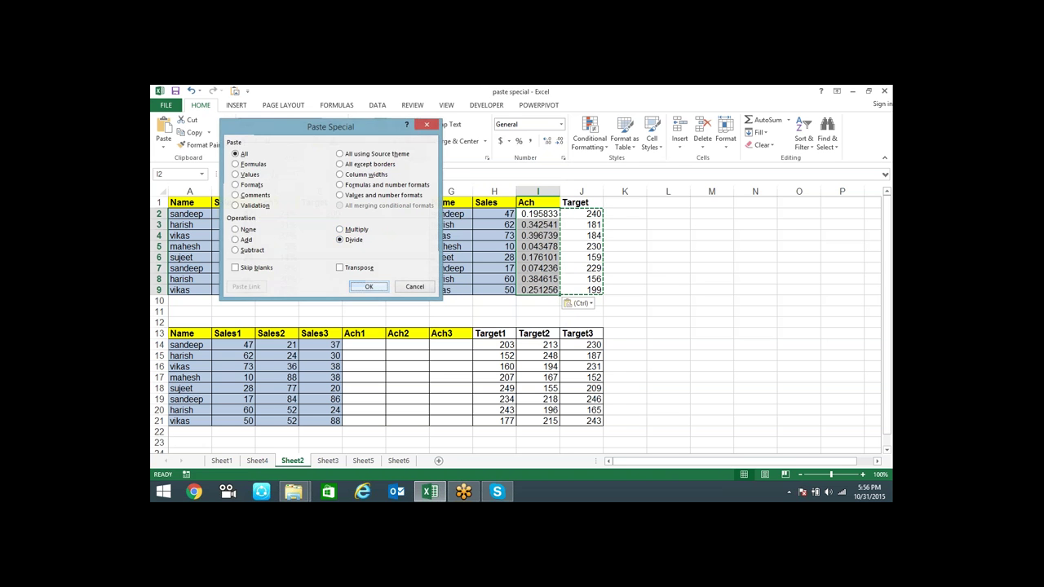
left_click(519, 140)
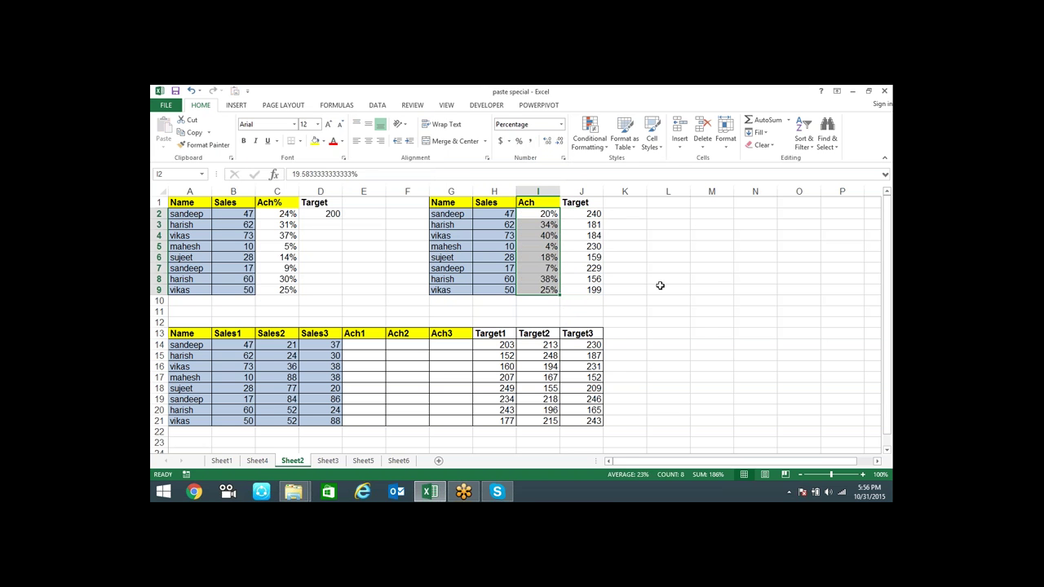
left_click(660, 288)
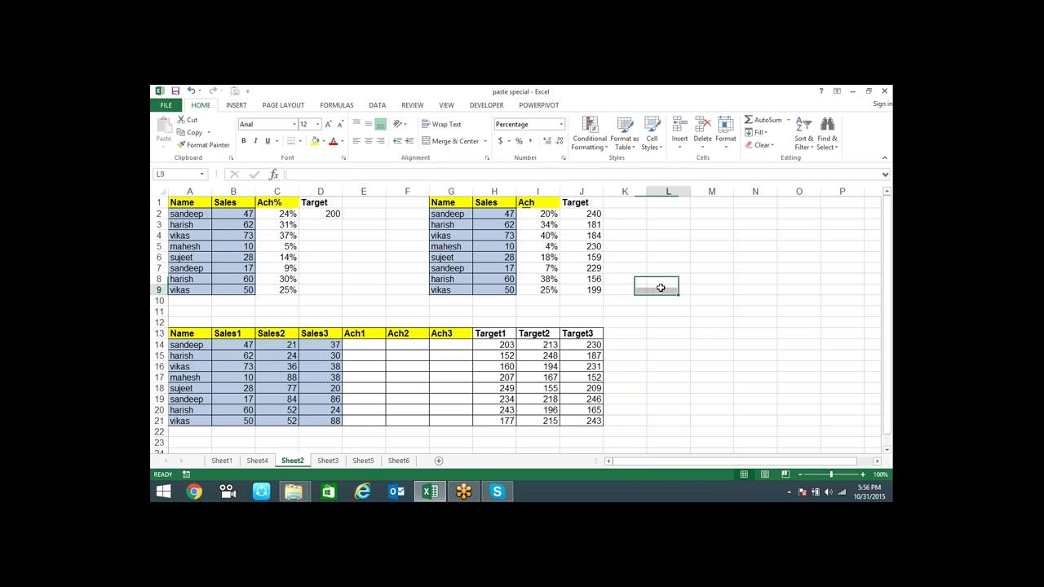
- Inspect the upper table's Target values (240 to 199) and resulting Ach percentages
left_click(580, 215)
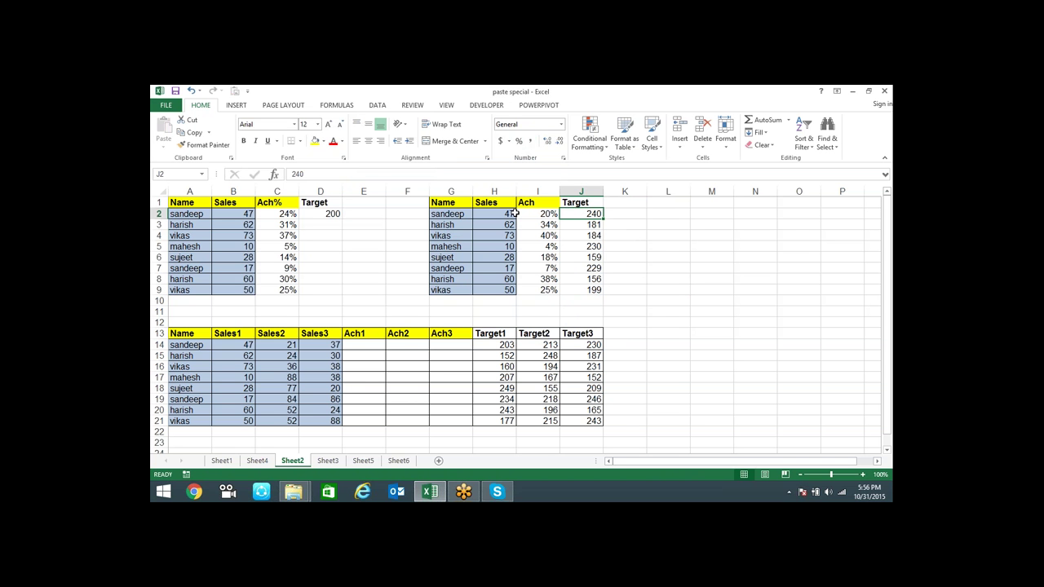
left_click(543, 215)
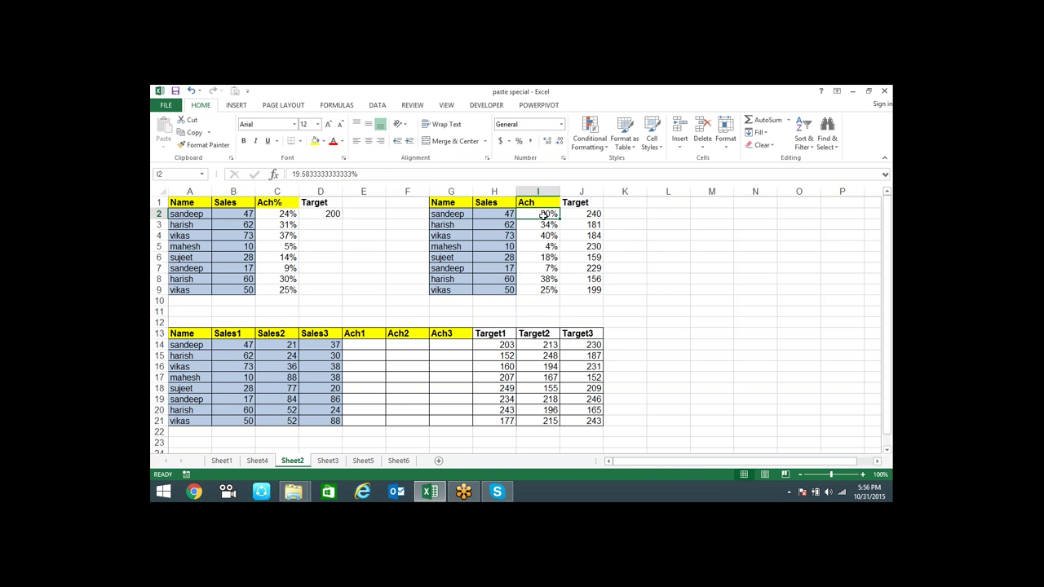
left_click(587, 224)
left_click(554, 222)
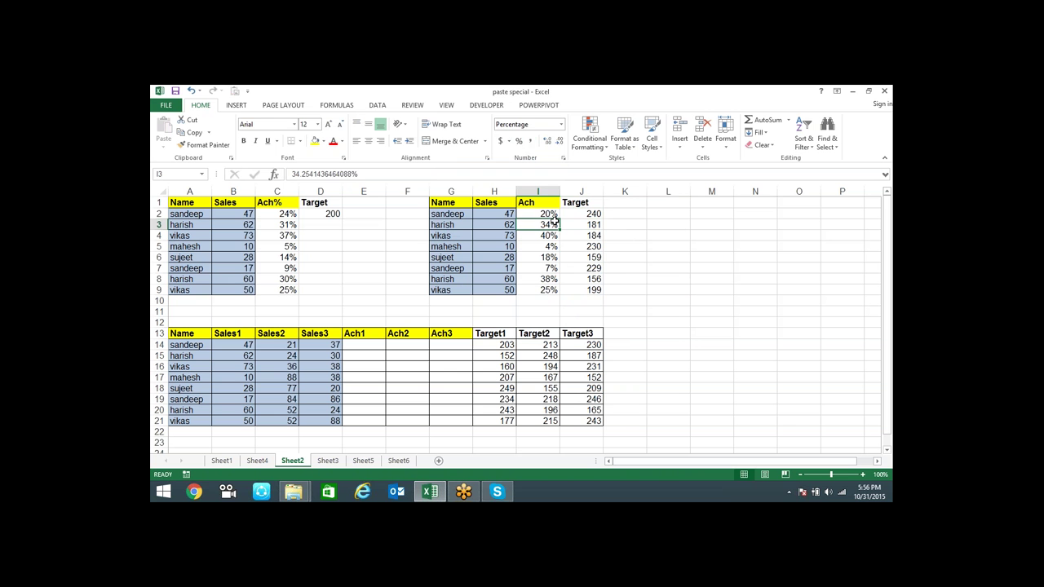
left_click_drag(588, 214, 593, 287)
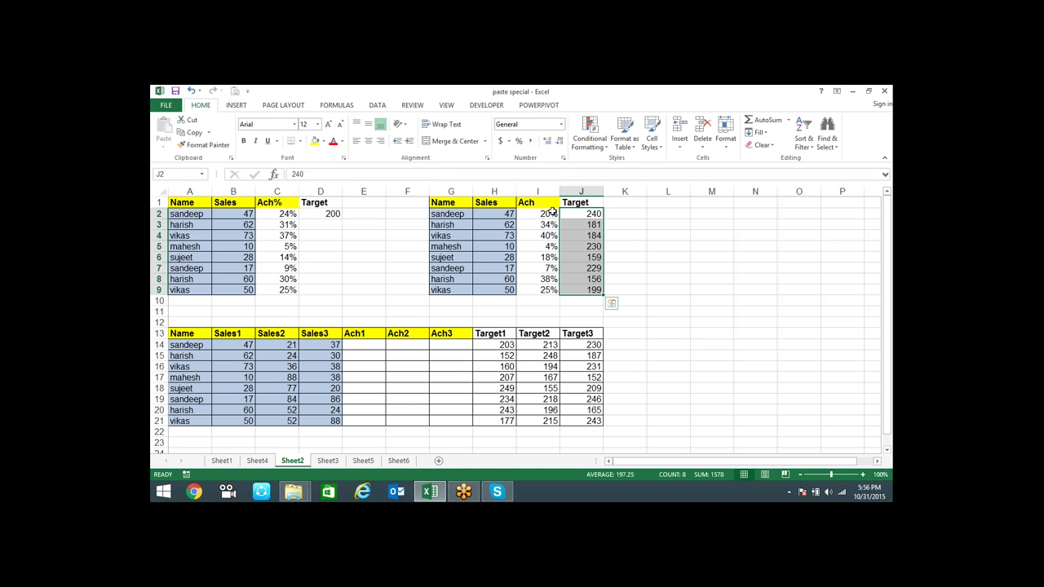
left_click_drag(554, 214, 556, 286)
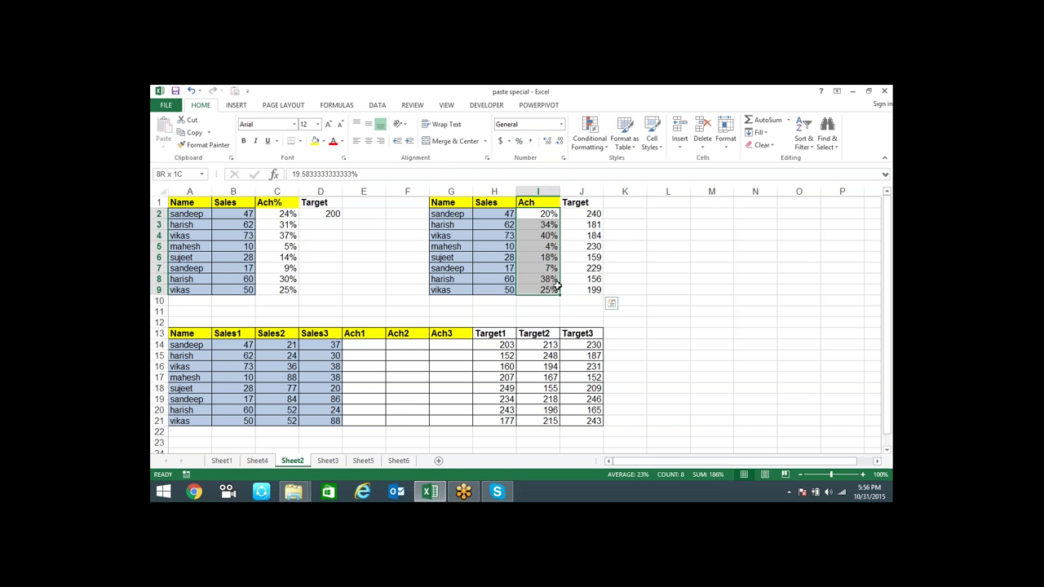
left_click_drag(555, 283, 549, 317)
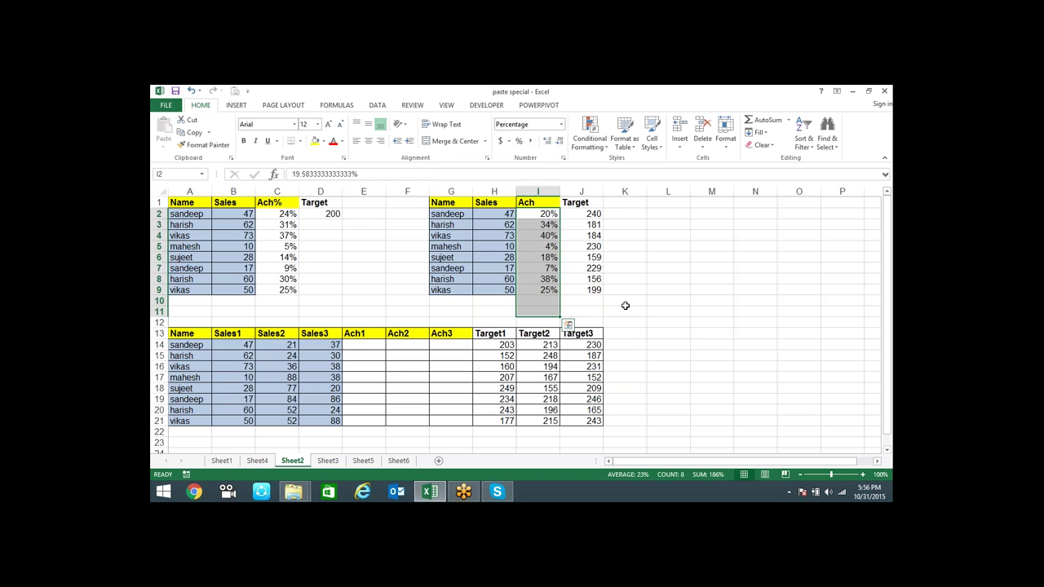
left_click(625, 303)
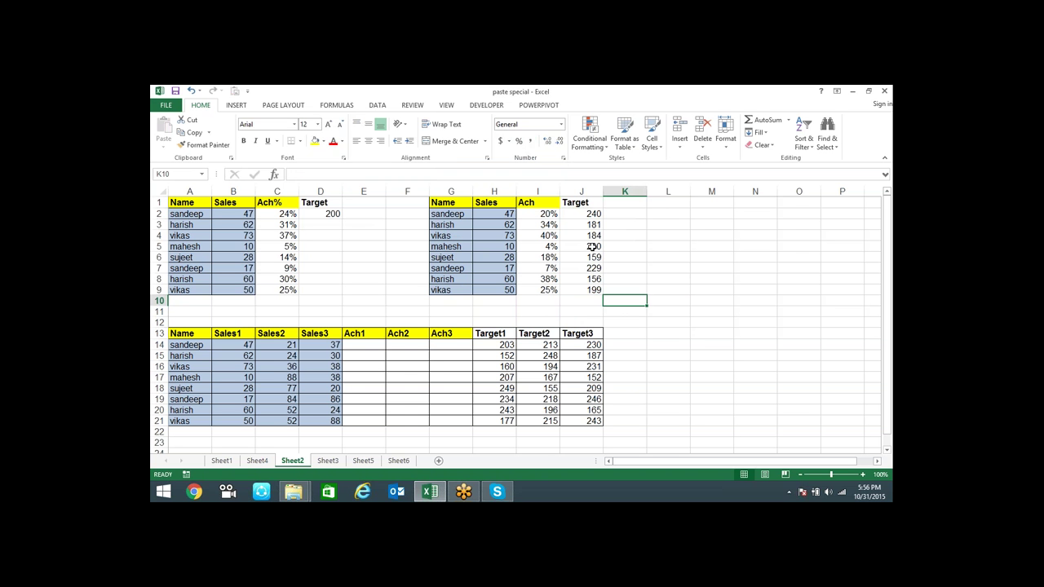
left_click(595, 214)
left_click(551, 299)
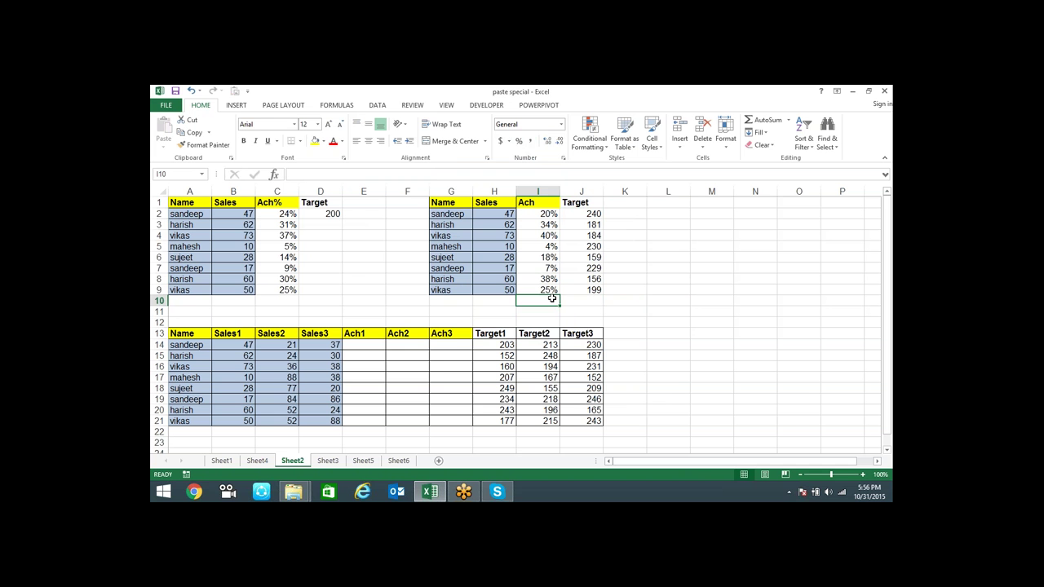
left_click(599, 291)
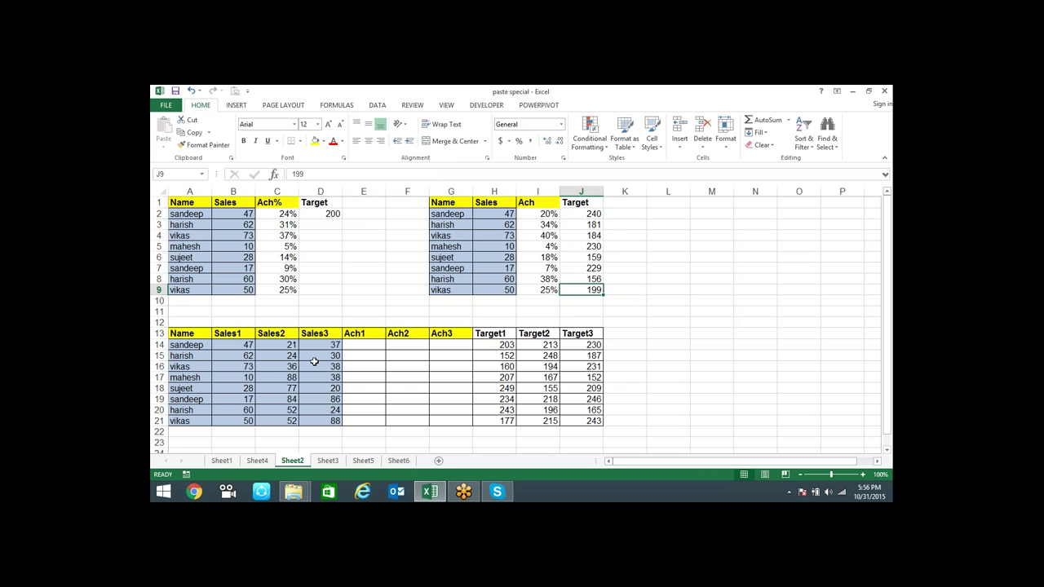
- Copy Sales1–Sales3 values B14:D21 into Ach1–Ach3 at E14:G21
left_click_drag(243, 342, 335, 423)
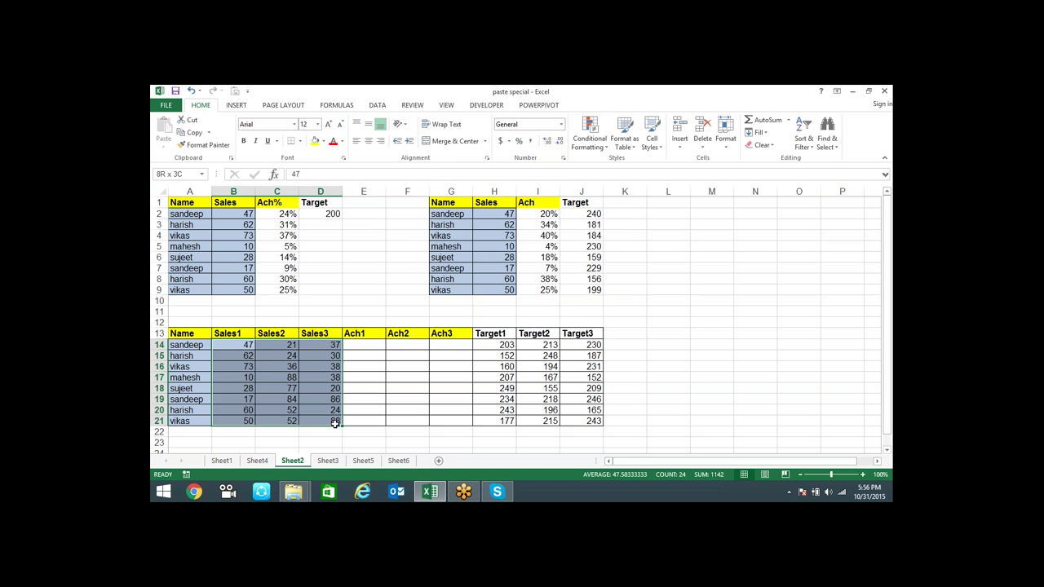
key("ctrl+c")
left_click(371, 347)
key("ctrl+v")
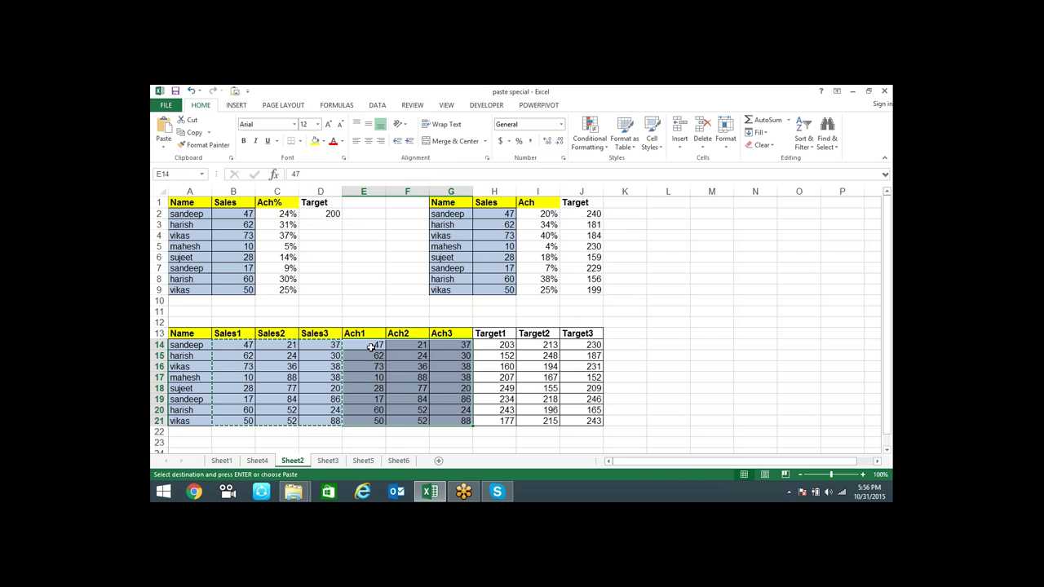
key("Escape")
- Divide E14:G21 by Targets H14:J21 via Paste Special and format as percentages (23%, 10%, 16%…)
left_click_drag(497, 343, 595, 420)
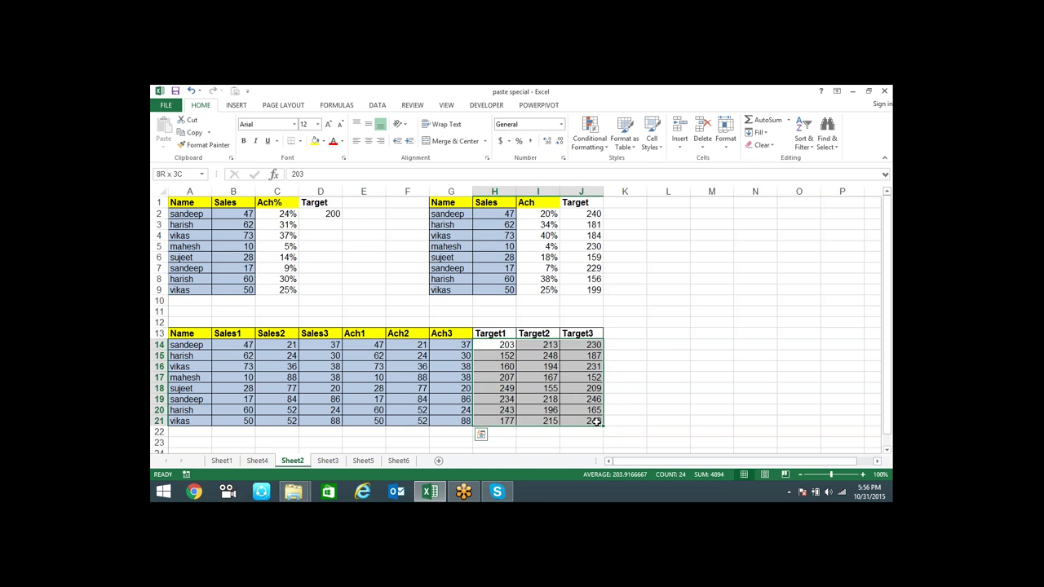
key("ctrl+c")
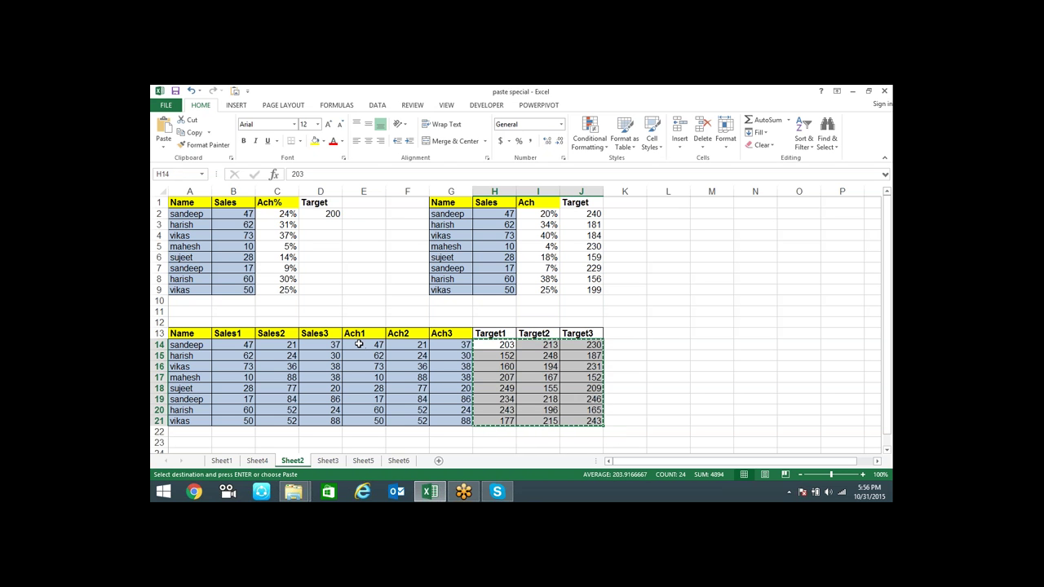
left_click(359, 345)
key("ctrl+alt+v")
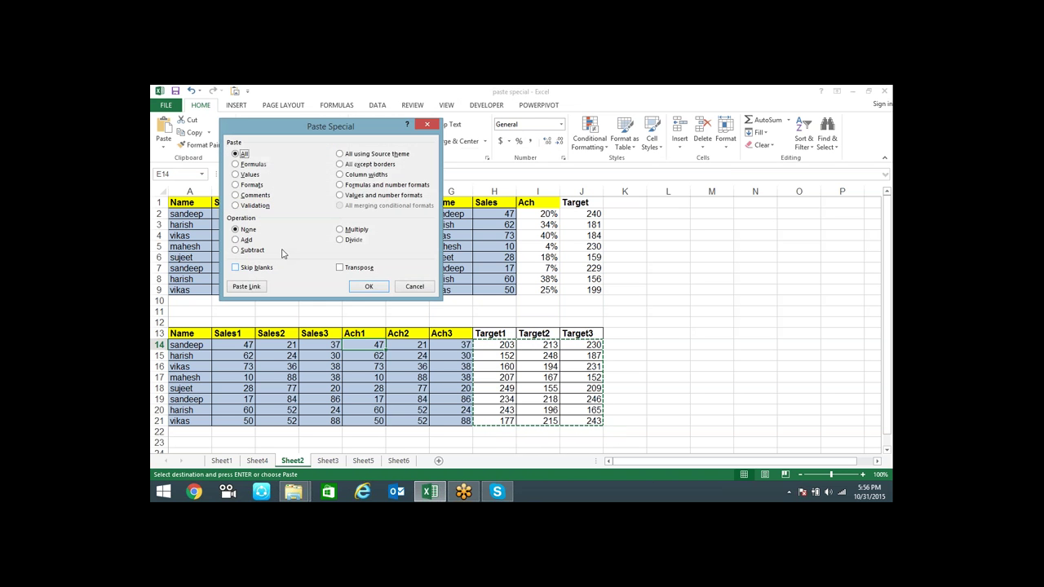
left_click(352, 240)
left_click(365, 286)
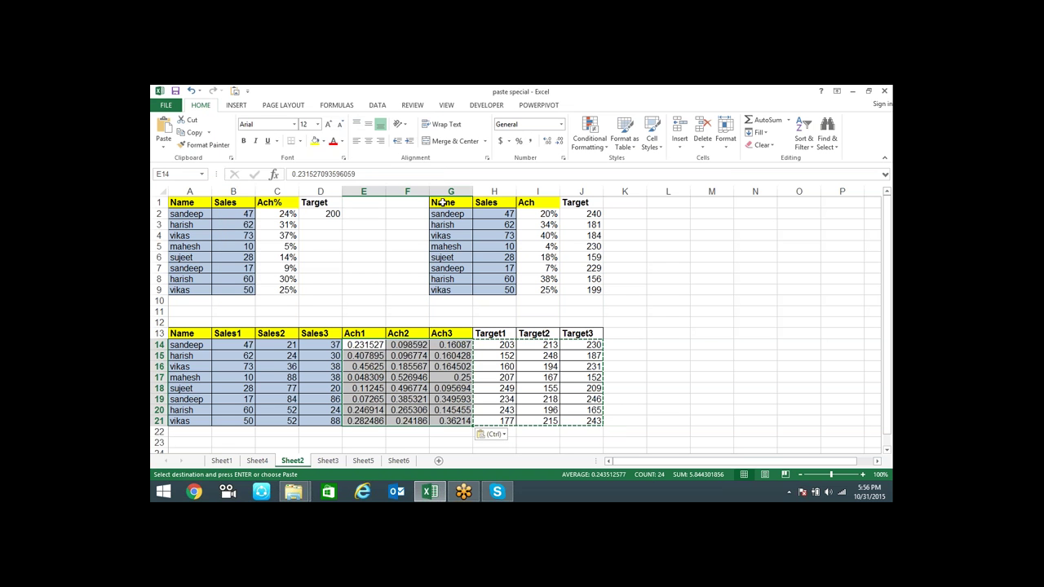
left_click(519, 141)
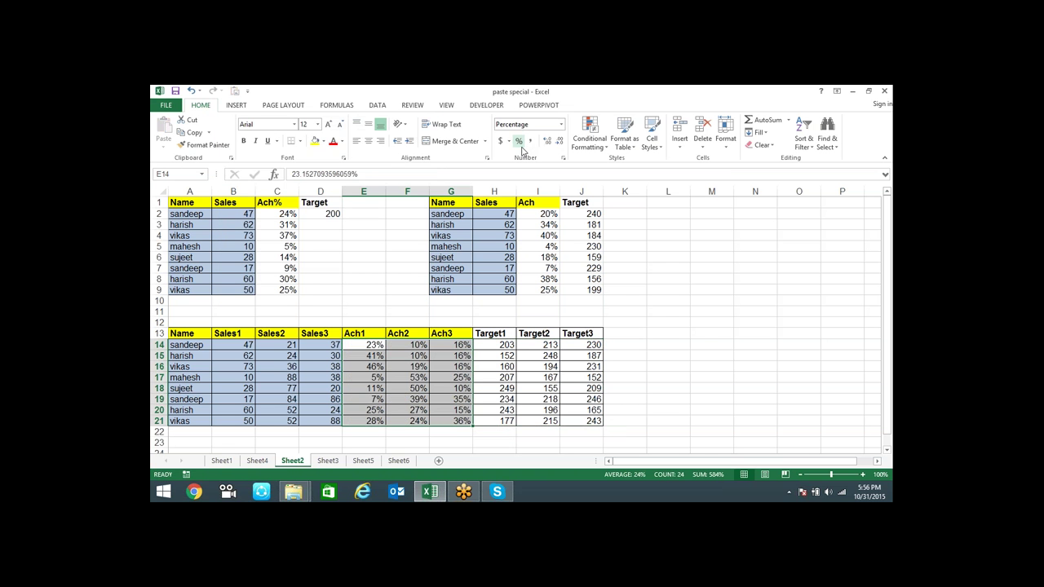
double_click(468, 350)
left_click(461, 367)
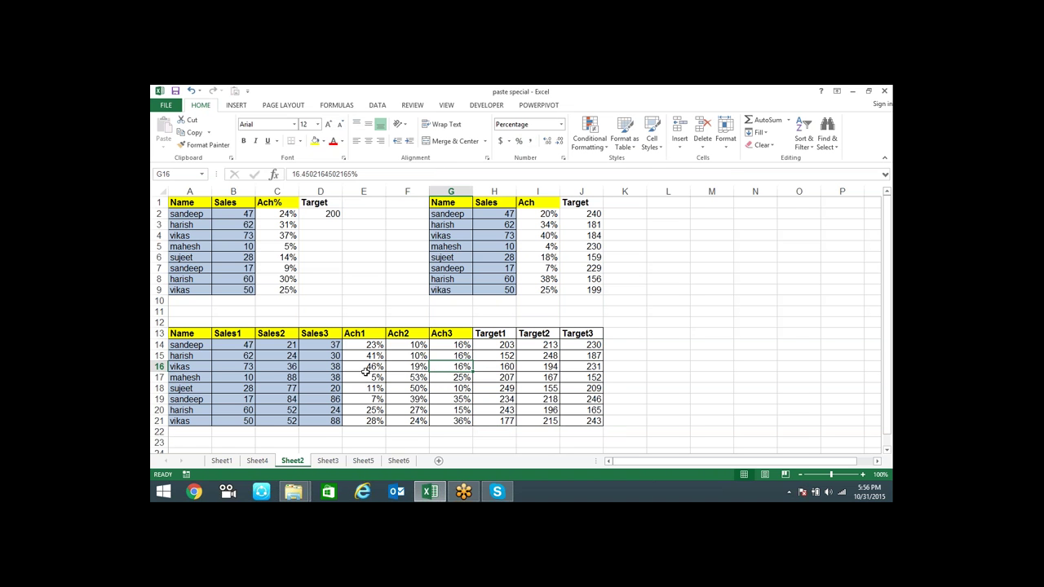
- Switch to Sheet3 and inspect the raw yearly value in C5
left_click(328, 461)
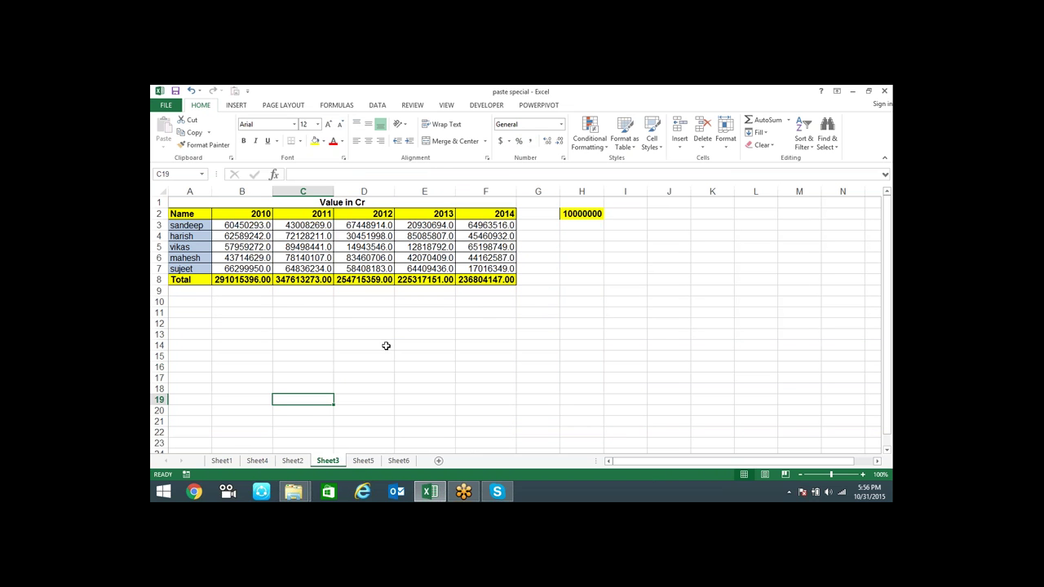
left_click(470, 331)
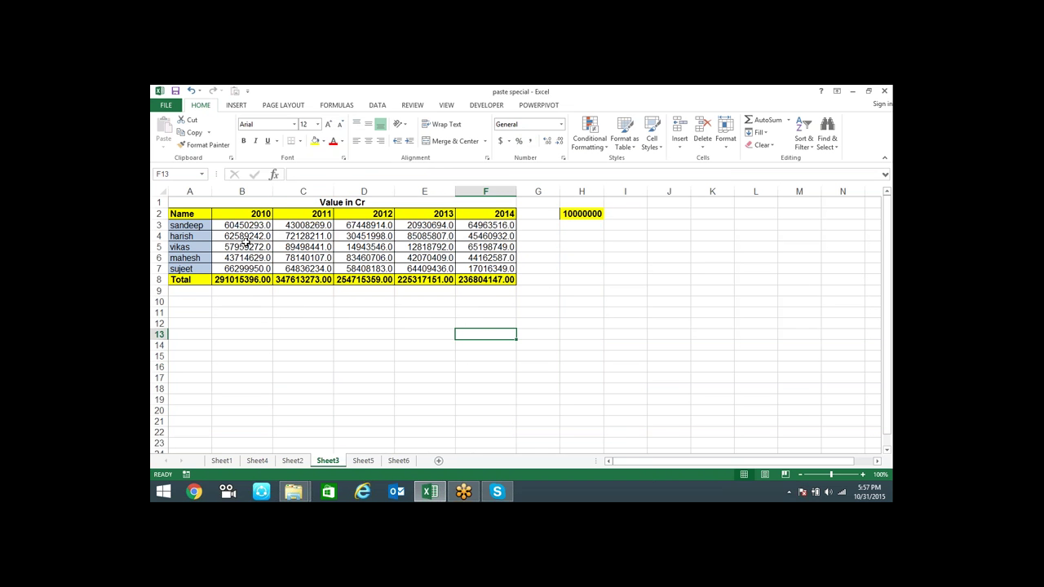
left_click(245, 243)
left_click(312, 246)
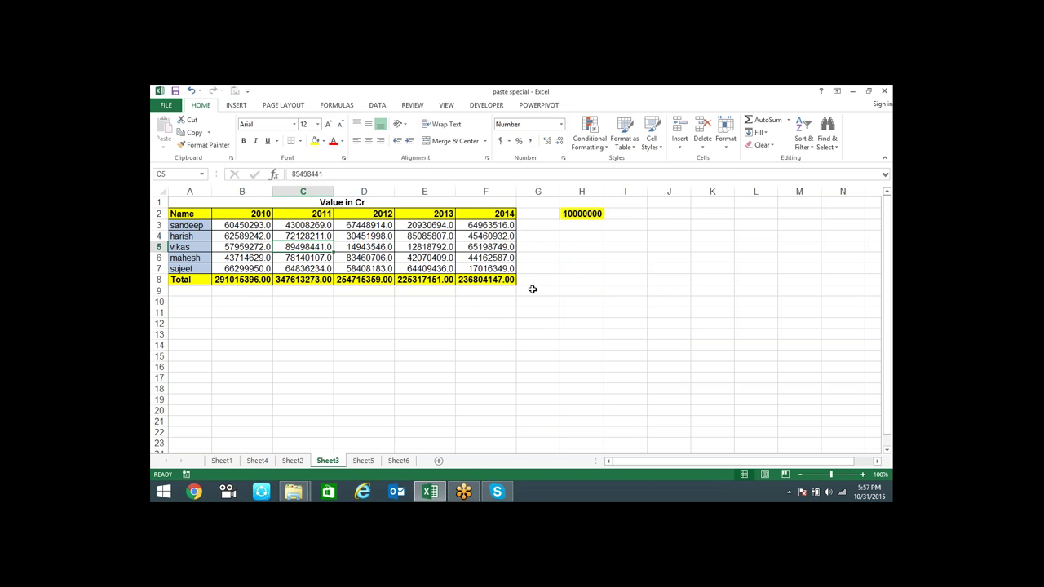
- Clear H2's formatting and Paste Special Divide B3:F7 by the 10000000 divisor from H2
left_click(581, 214)
key("ctrl+z")
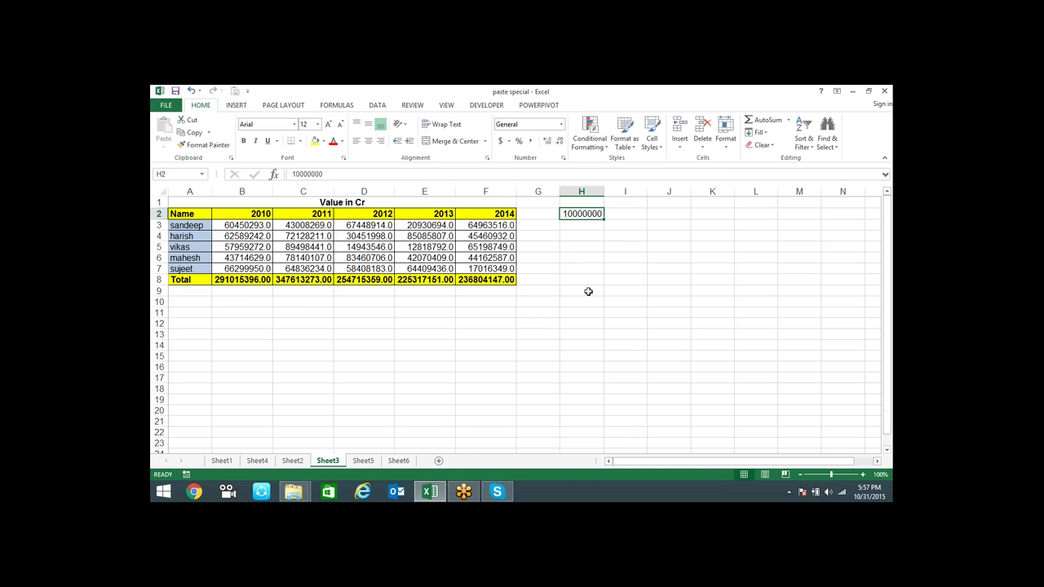
key("ctrl+c")
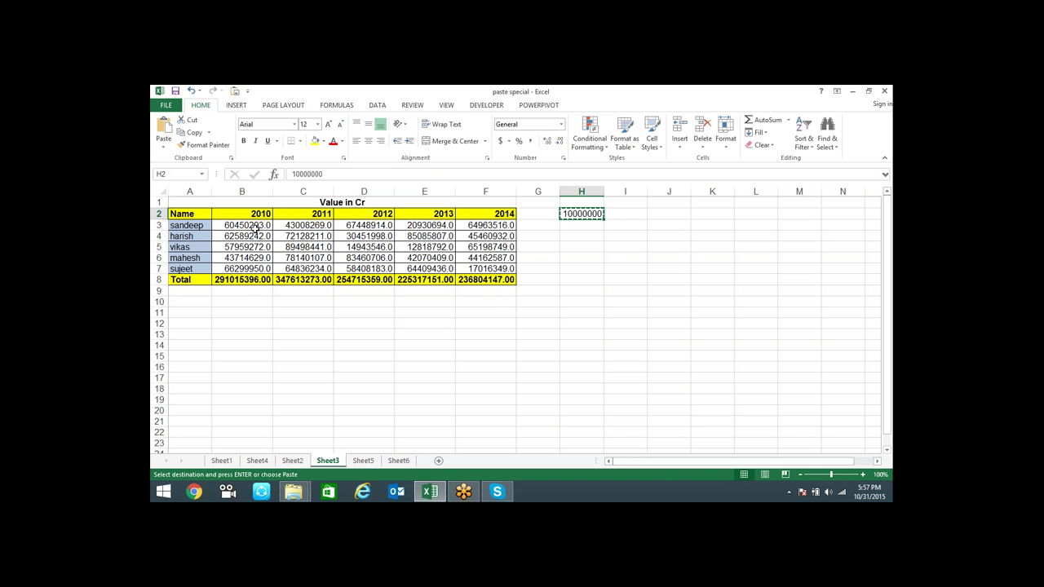
left_click_drag(255, 227, 477, 268)
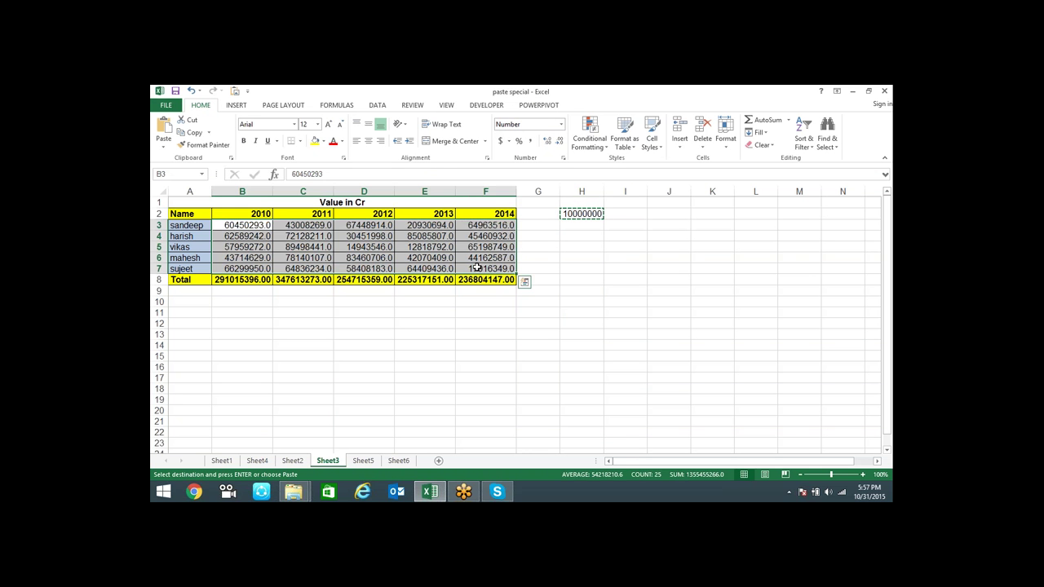
key("ctrl+alt+v")
left_click(353, 239)
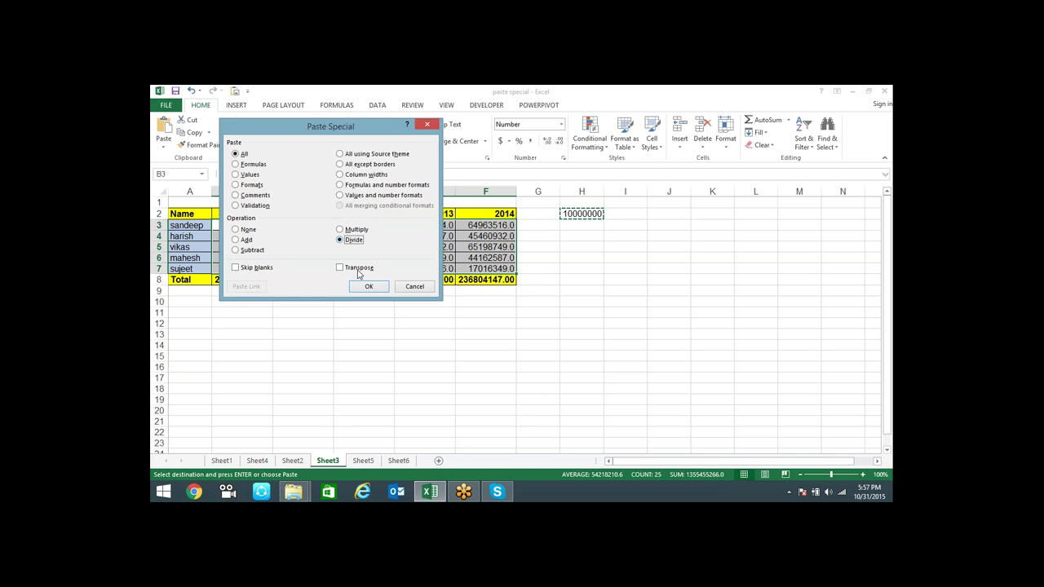
left_click(368, 286)
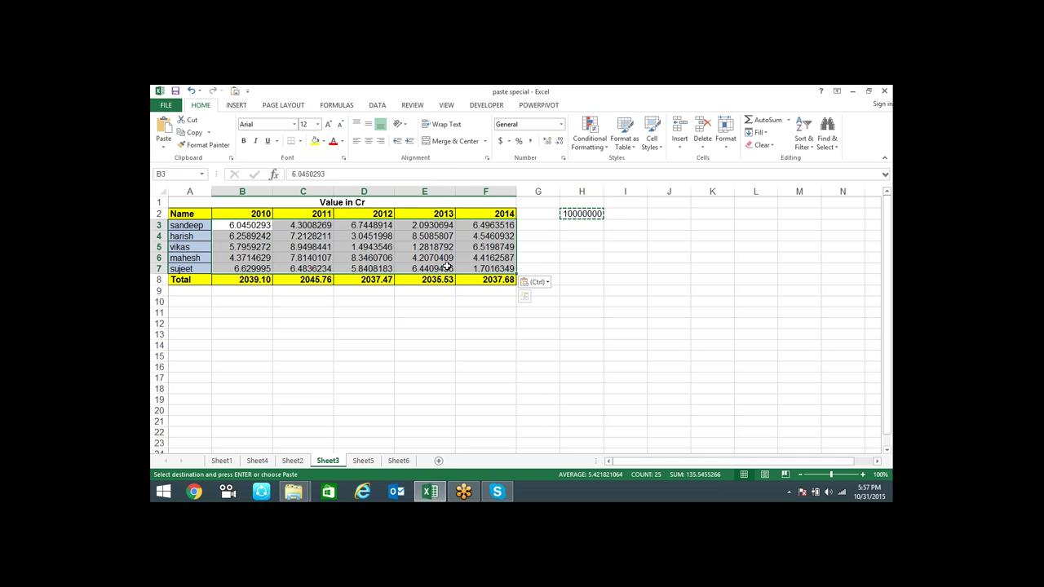
- Decrease the decimals shown in B3:F7, then undo the decimal reductions
left_click(559, 142)
left_click(559, 142)
left_click(559, 143)
left_click(560, 142)
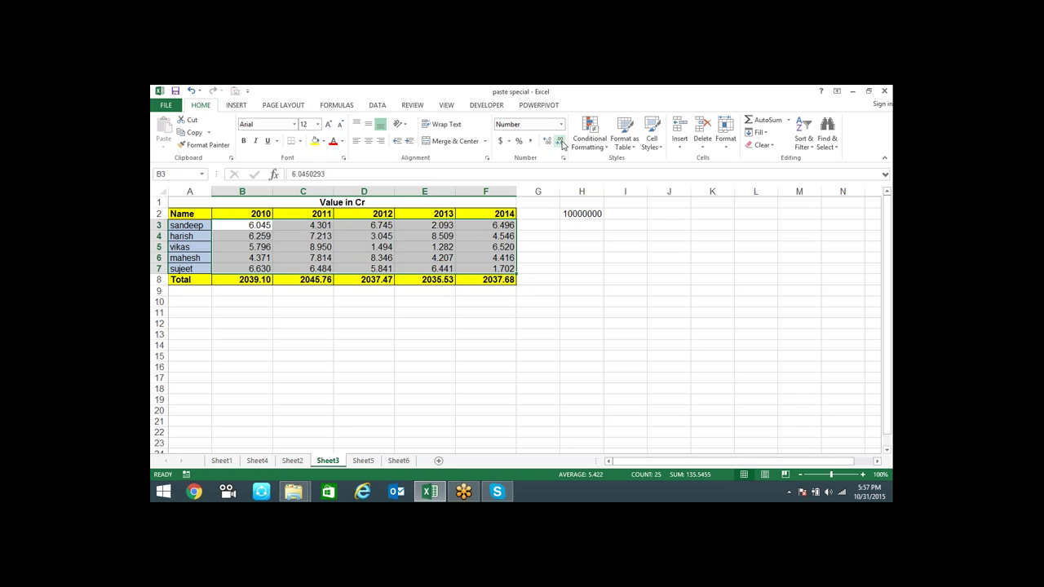
left_click(561, 142)
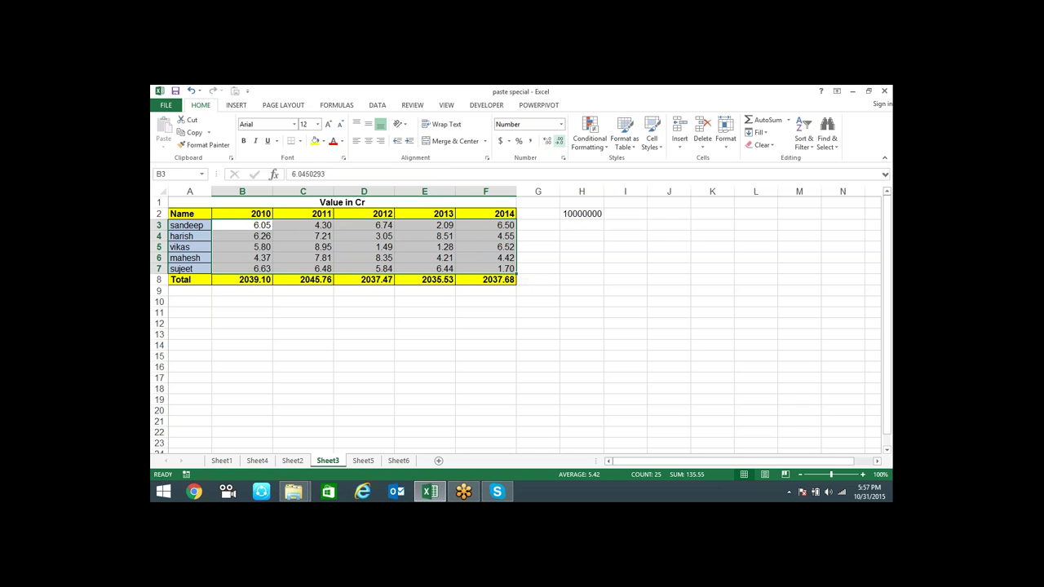
mouse_move(447, 235)
key("ctrl+z")
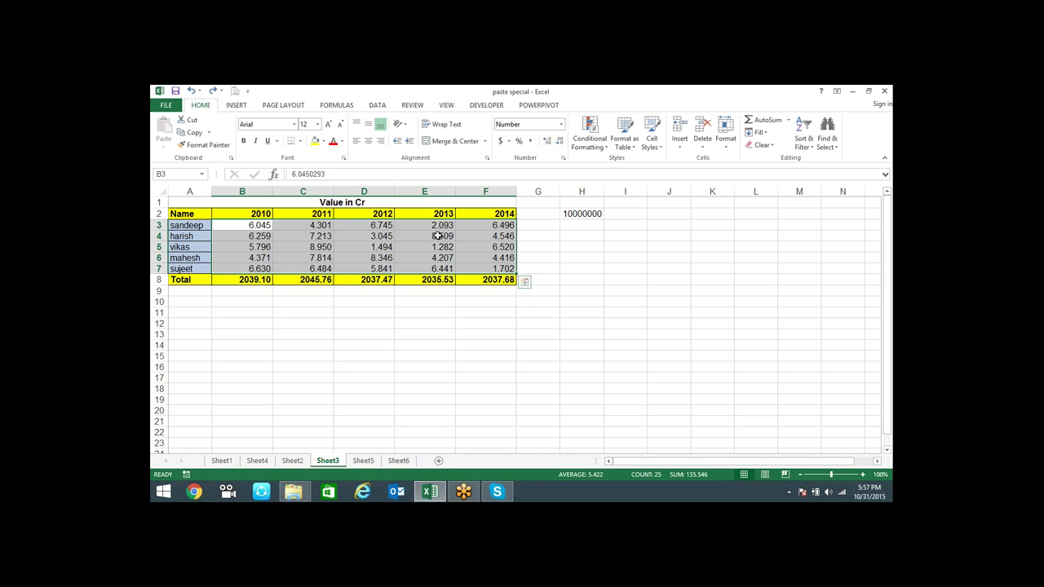
key("ctrl+z")
key("ctrl+z")
key("ctrl+z")
key("ctrl+z")
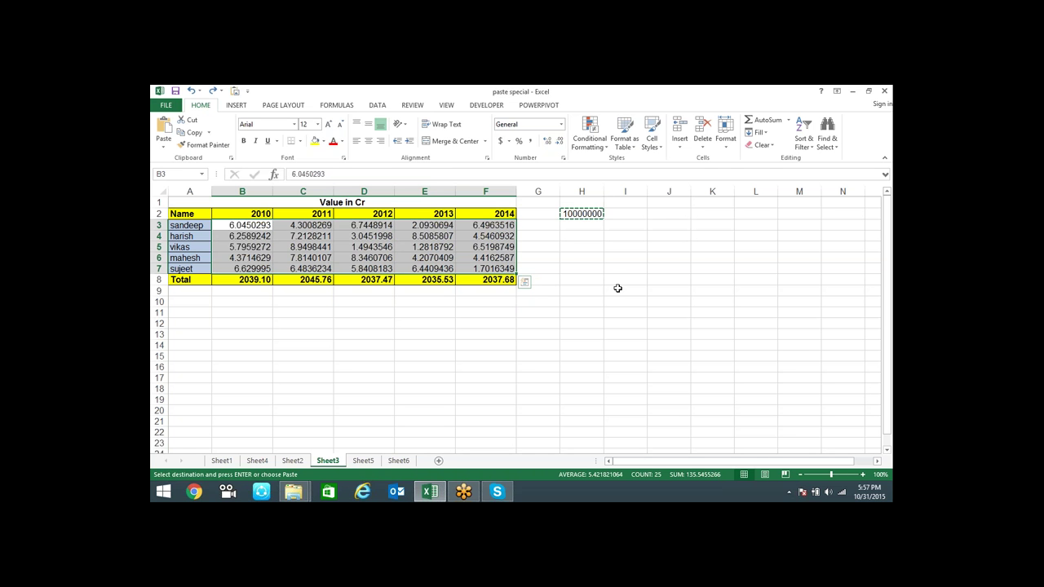
key("ctrl+z")
- Undo the division of B3:F7, cancel the H2 copy, and review the B8 total formula
left_click(617, 334)
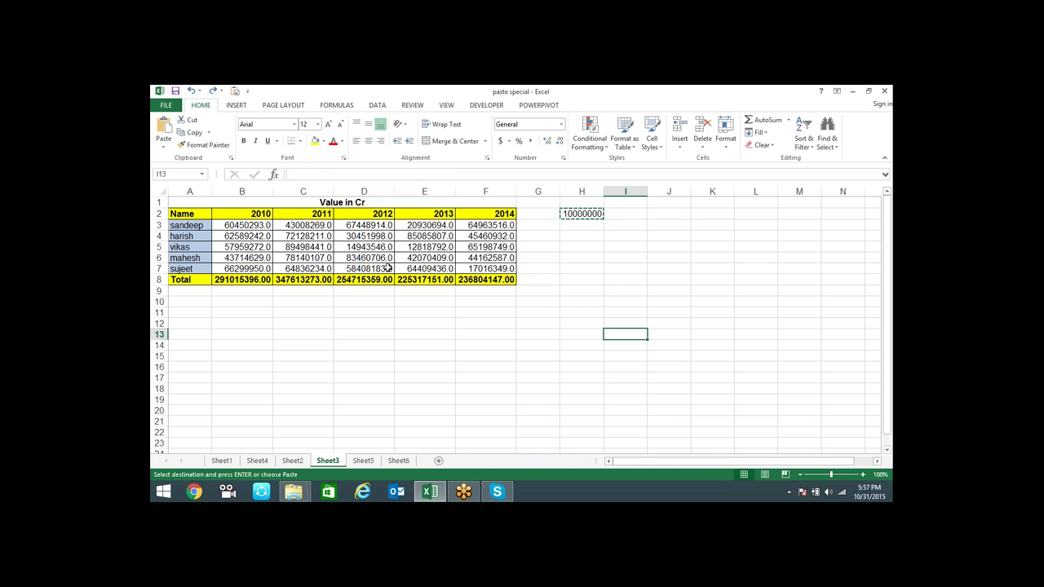
left_click(382, 256)
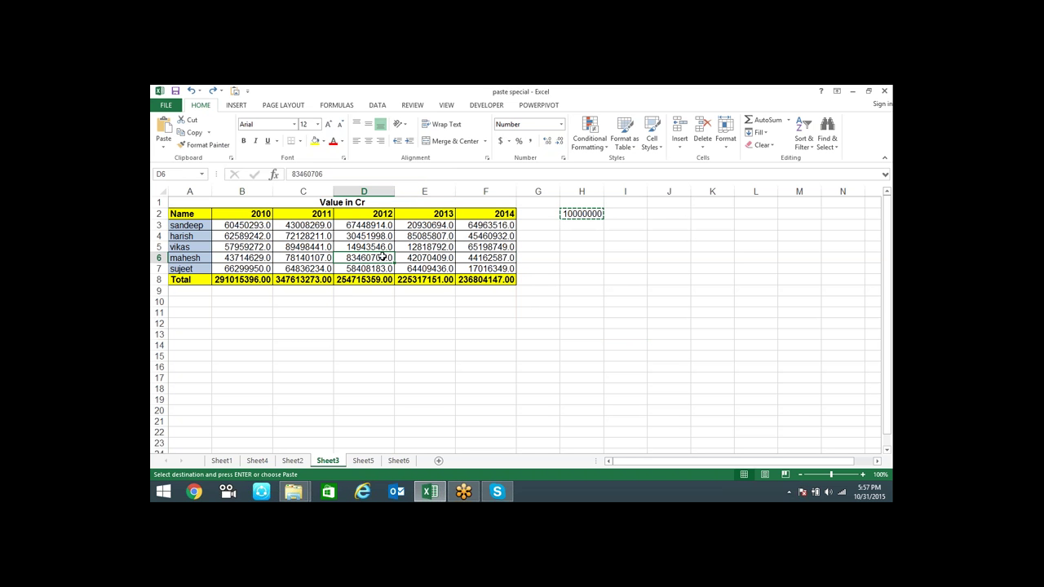
key("Escape")
double_click(262, 279)
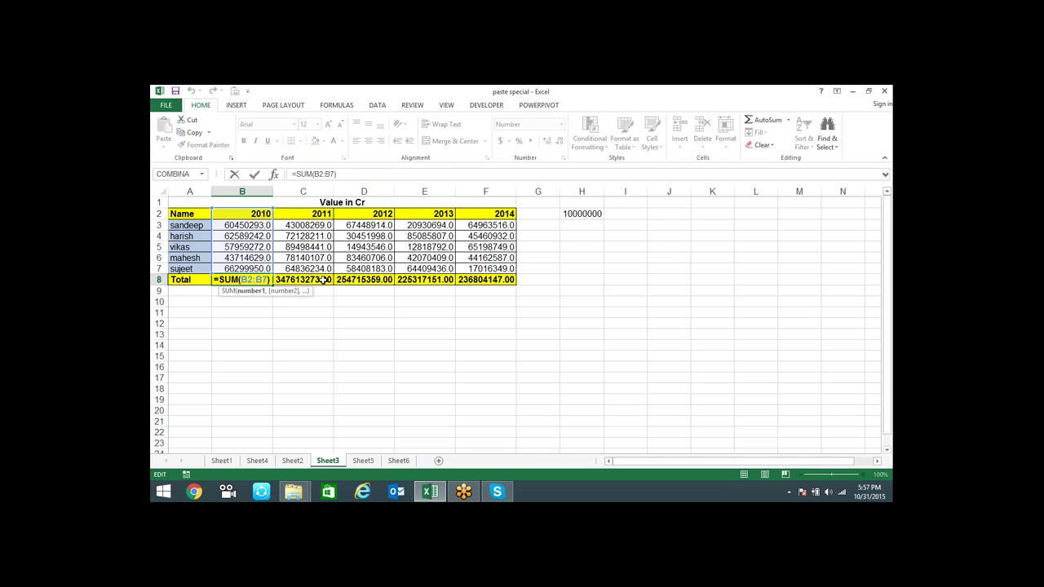
mouse_move(253, 280)
left_mouse_down()
mouse_move(414, 289)
mouse_move(520, 279)
left_mouse_up()
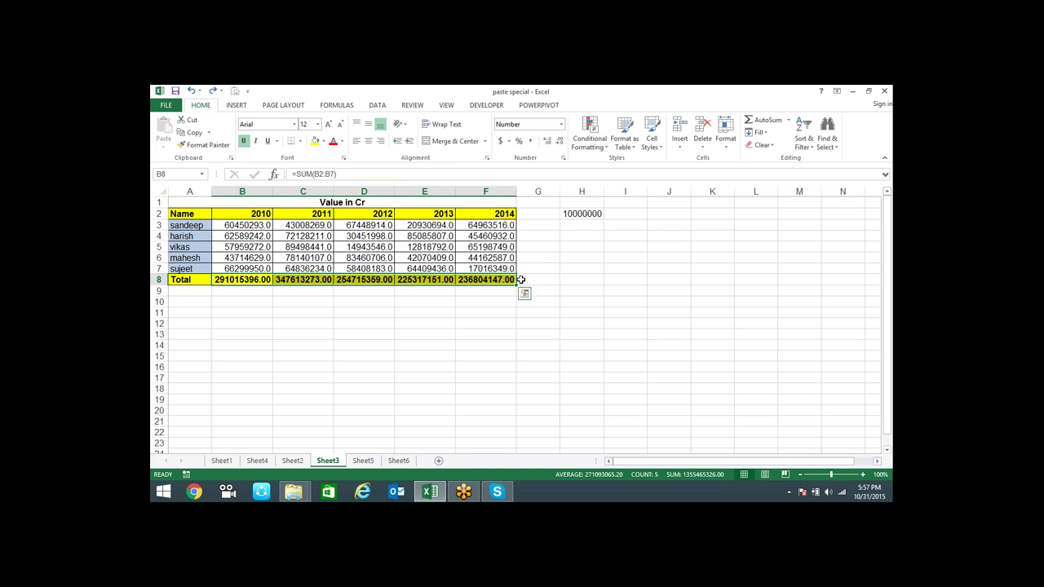
- Divide the row 8 totals B8:F8 by 10000000 via Paste Special, showing two decimals
left_click(585, 209)
key("ctrl+c")
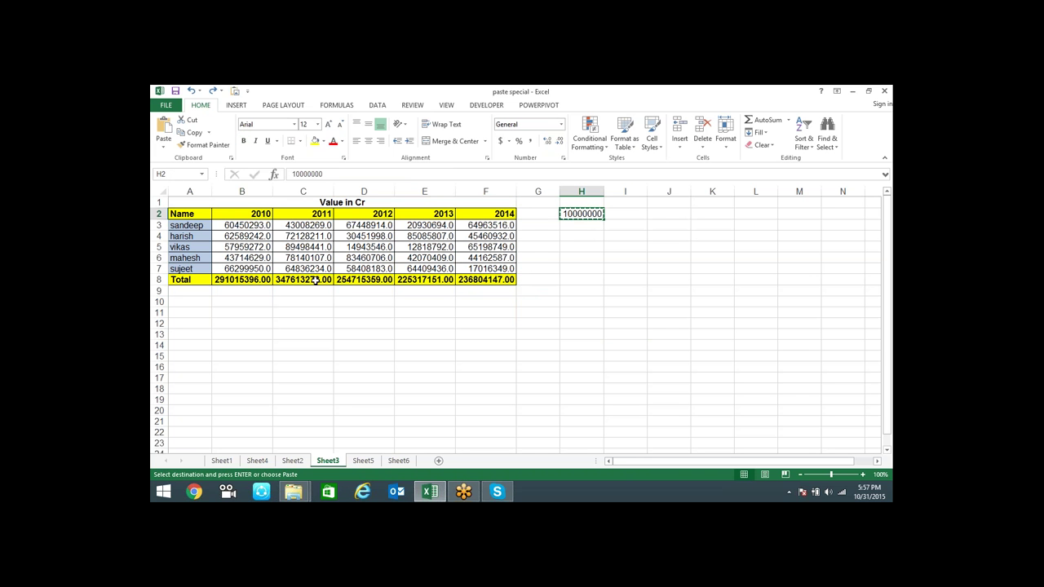
left_click_drag(261, 279, 509, 279)
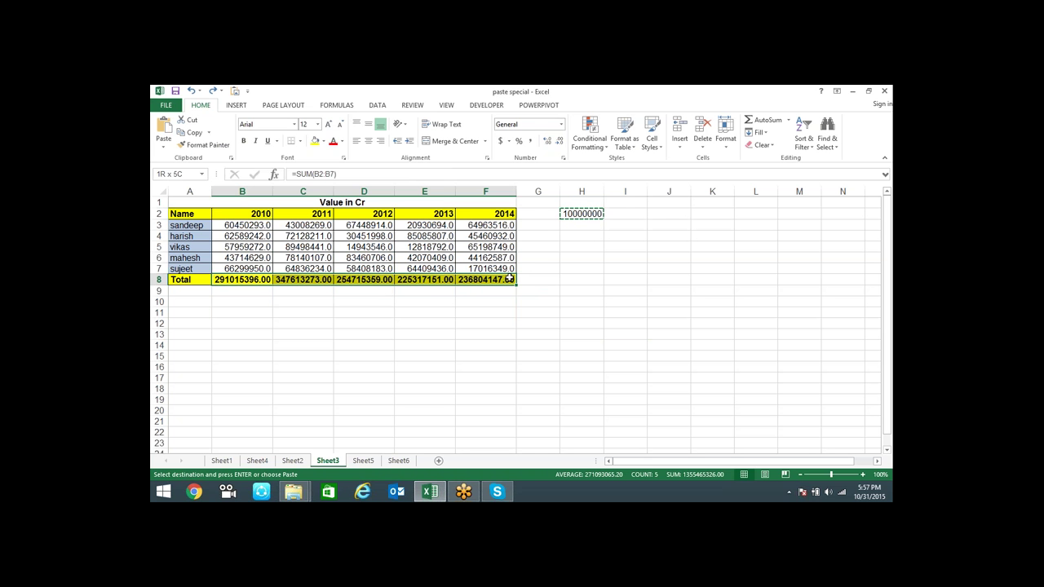
key("ctrl+alt+v")
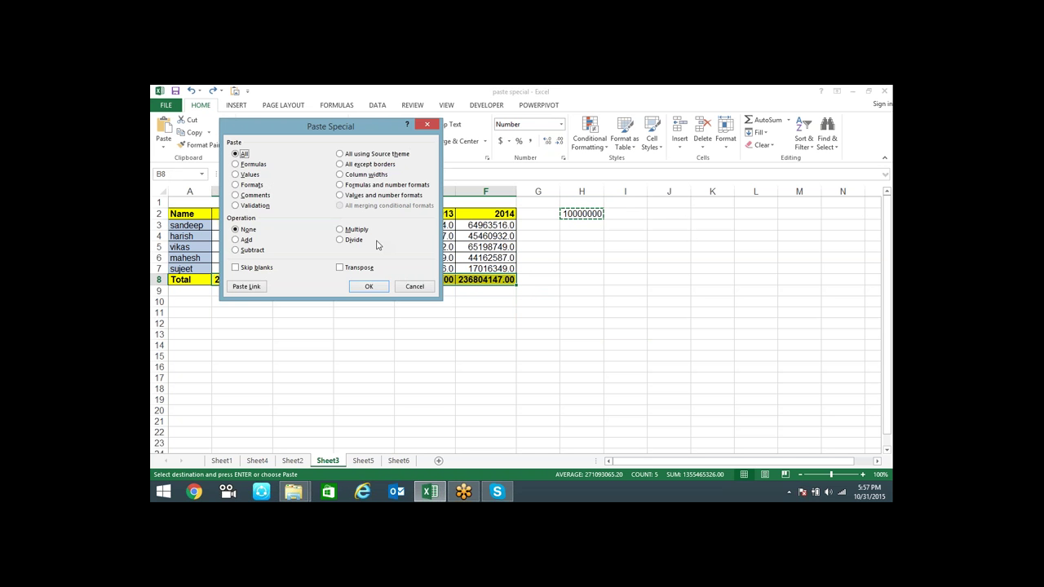
left_click(351, 240)
left_click(369, 286)
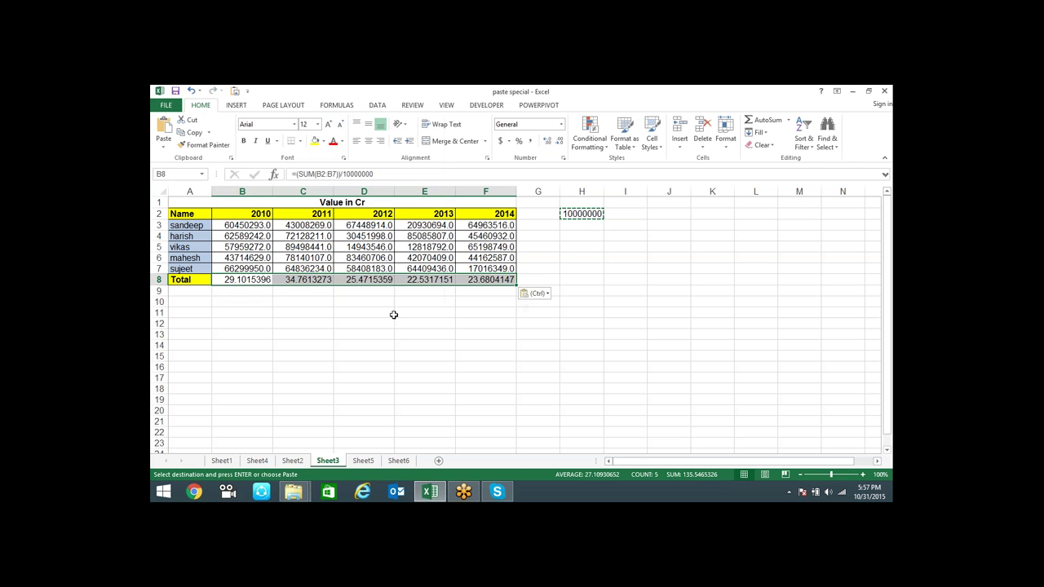
left_click(561, 143)
left_click(561, 144)
left_click(561, 144)
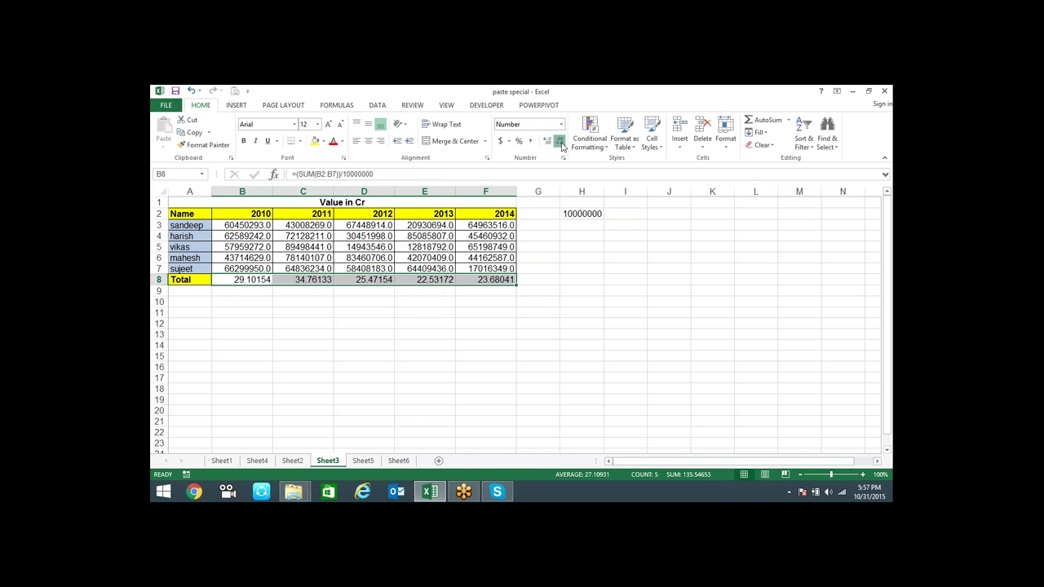
left_click(561, 144)
left_click(561, 143)
left_click(582, 323)
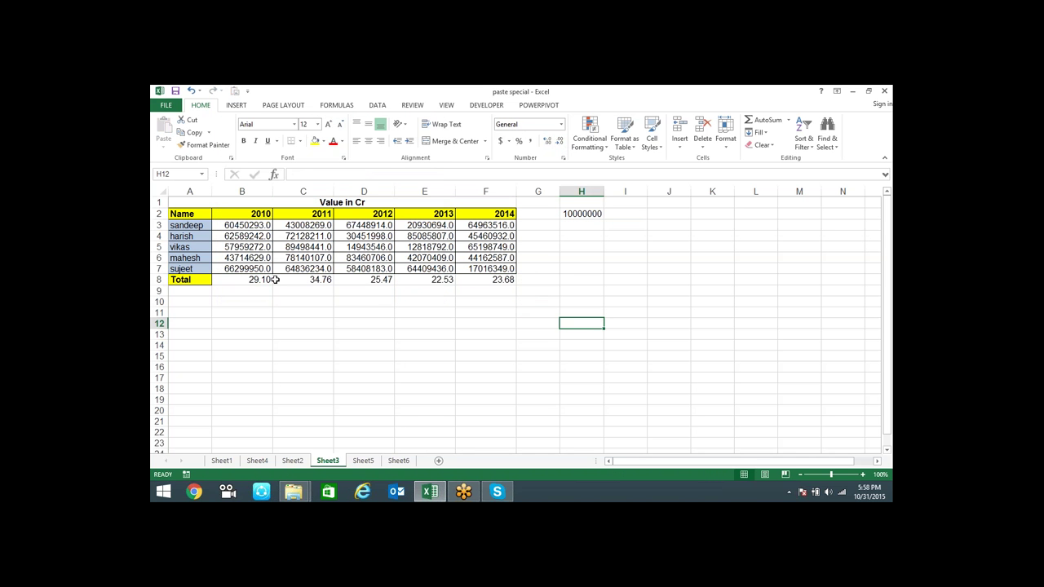
- Check the divided total formulas from B8 through F8, showing =(SUM(F2:F7))/10000000 for 2014
left_click(261, 279)
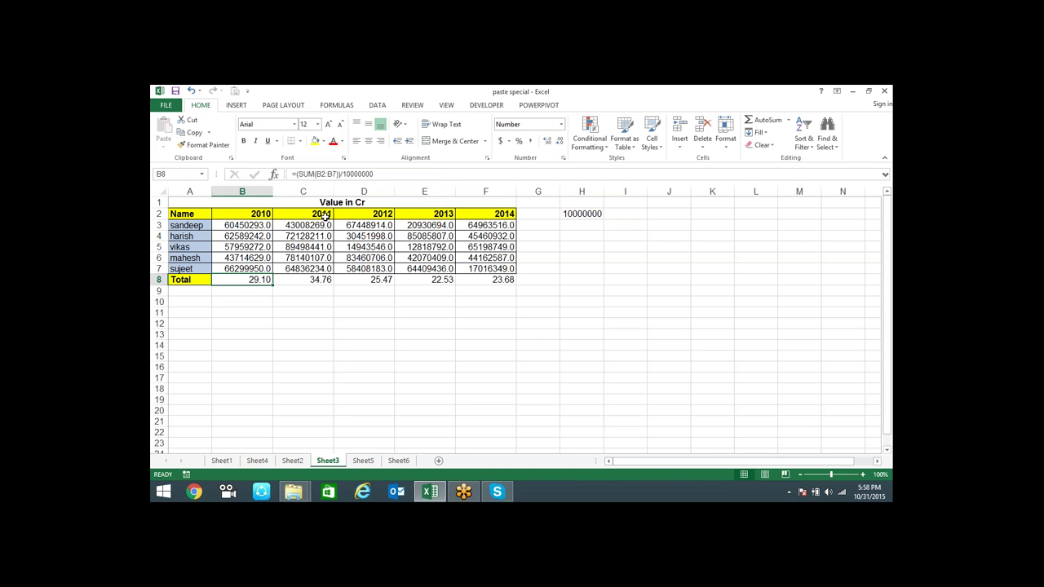
key("Right")
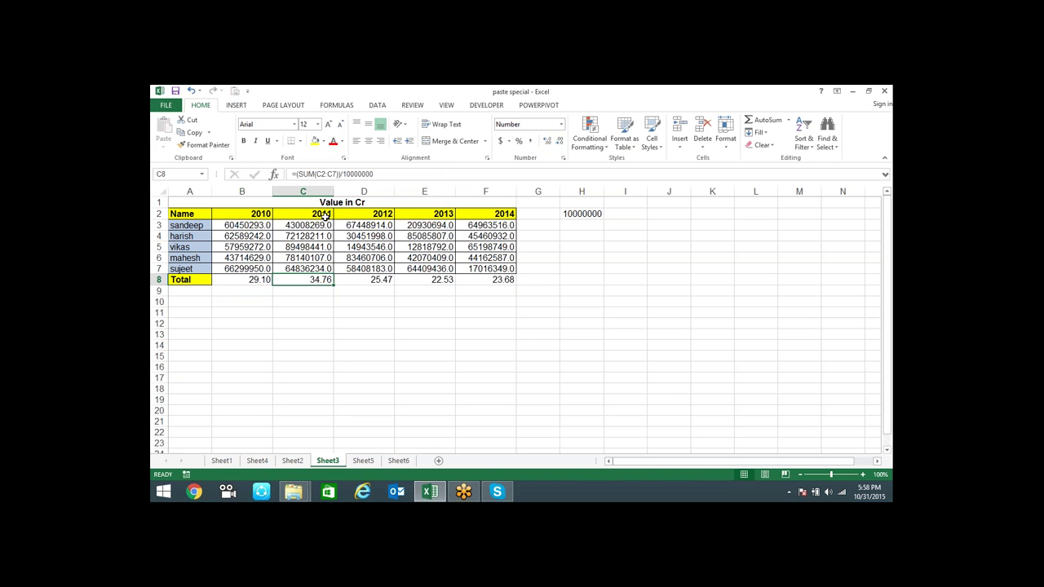
key("Right")
key("Right")
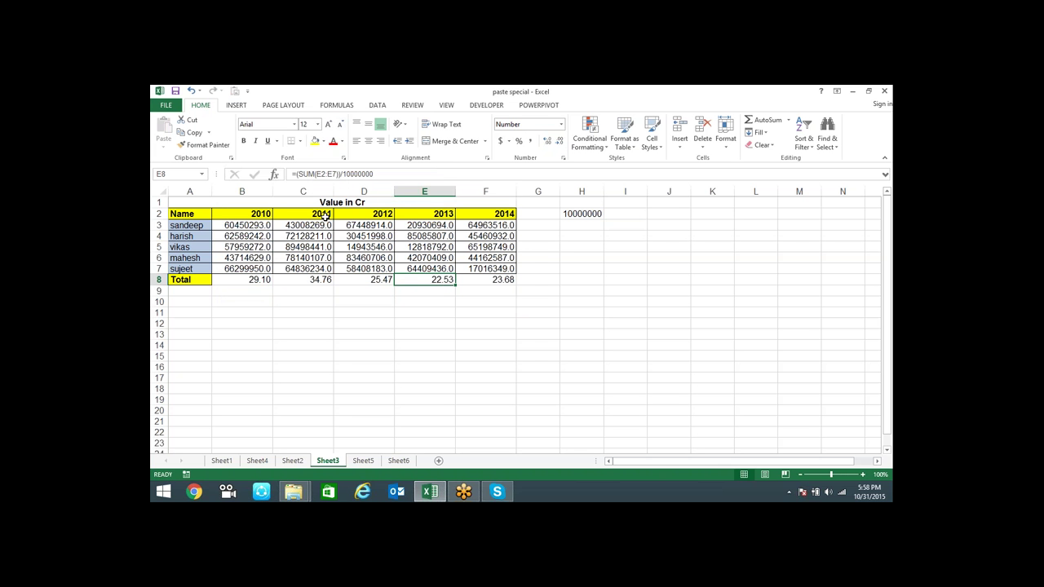
key("Right")
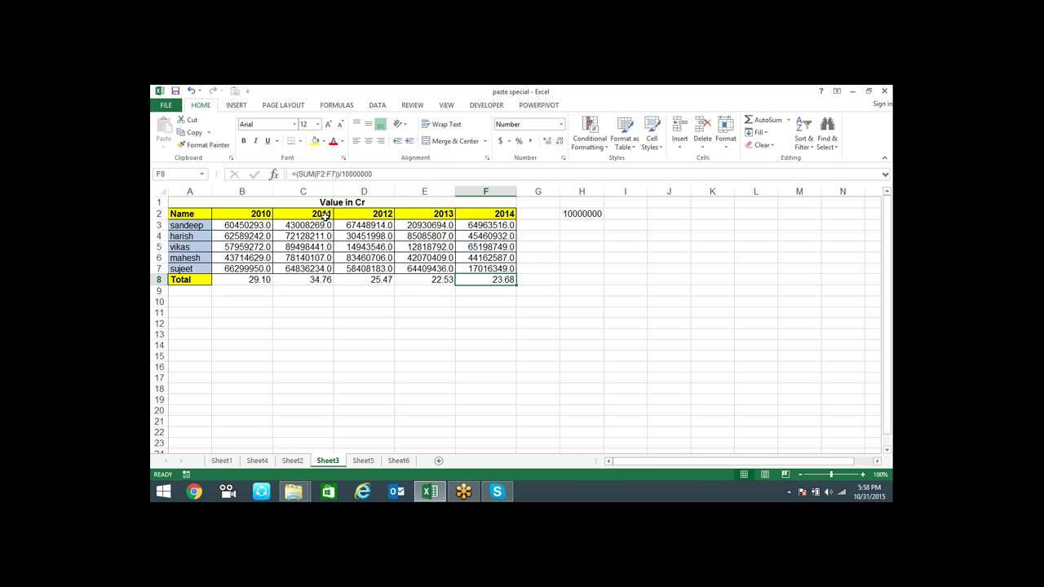
key("F2")
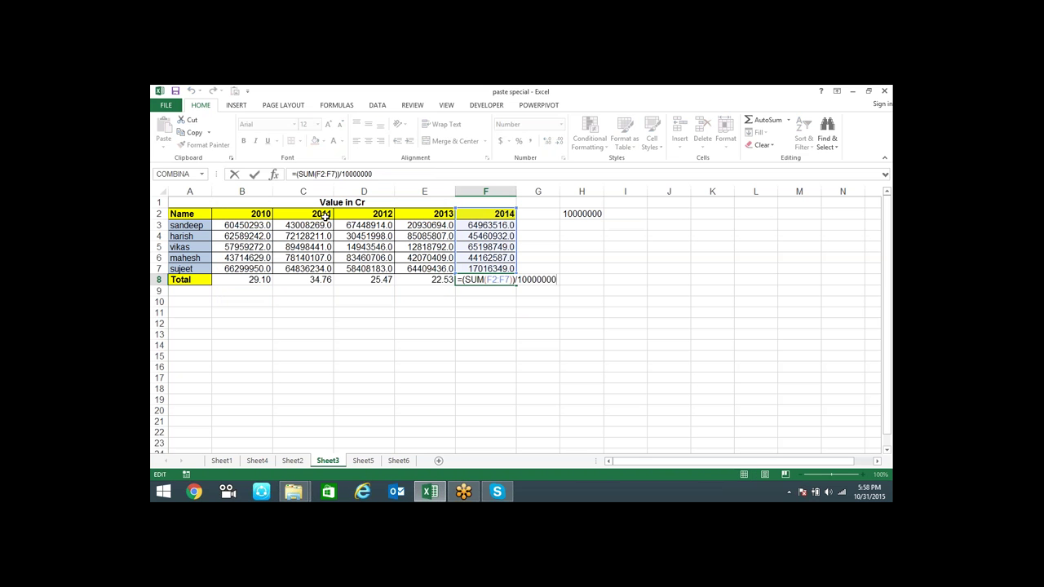
key("Escape")
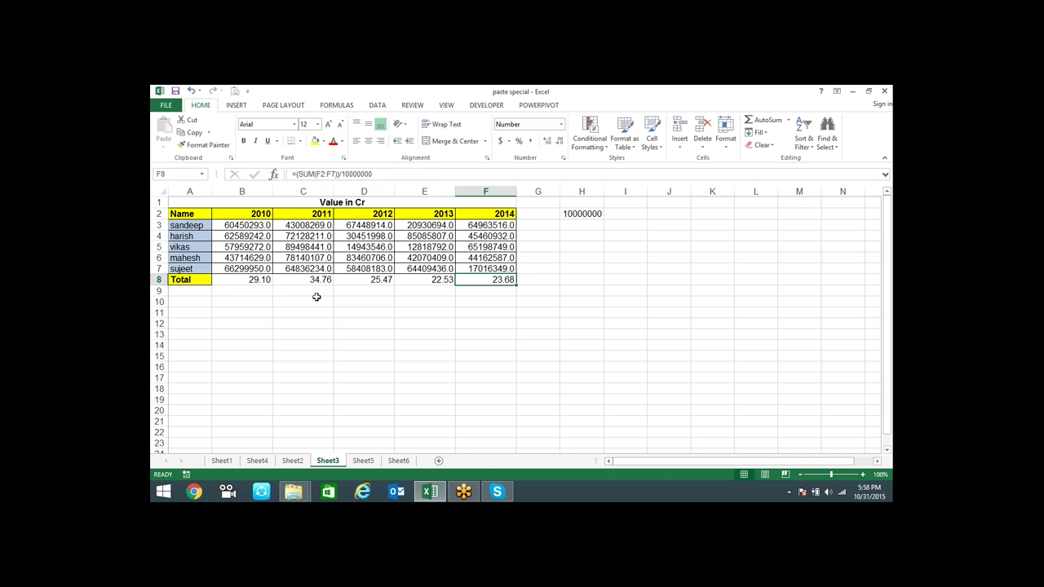
left_click(411, 324)
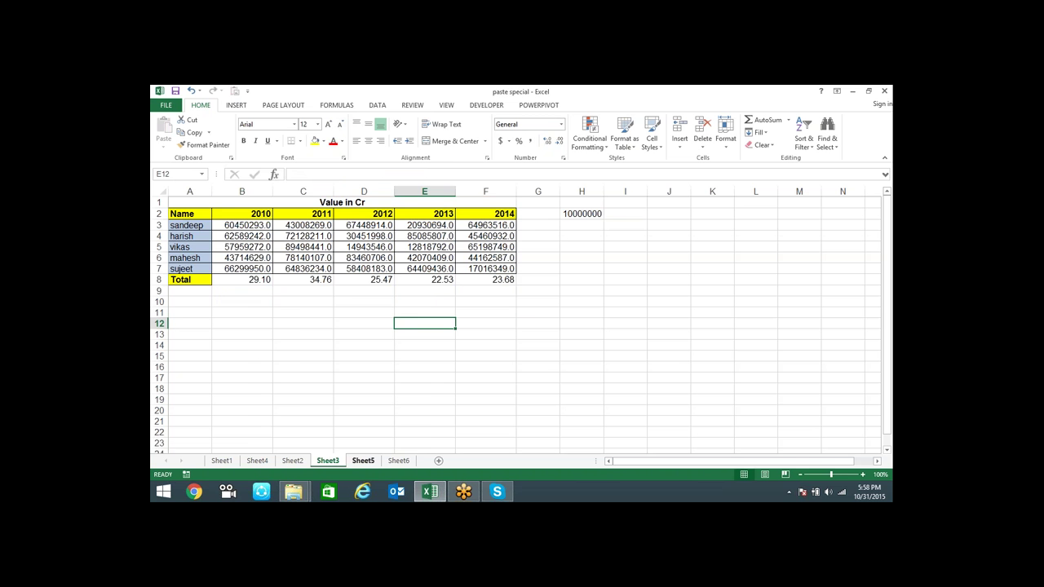
- On Sheet5, paste the Name/Sales table A1:B9 transposed into rows at F6
left_click(363, 460)
left_click_drag(205, 201, 244, 290)
key("ctrl+c")
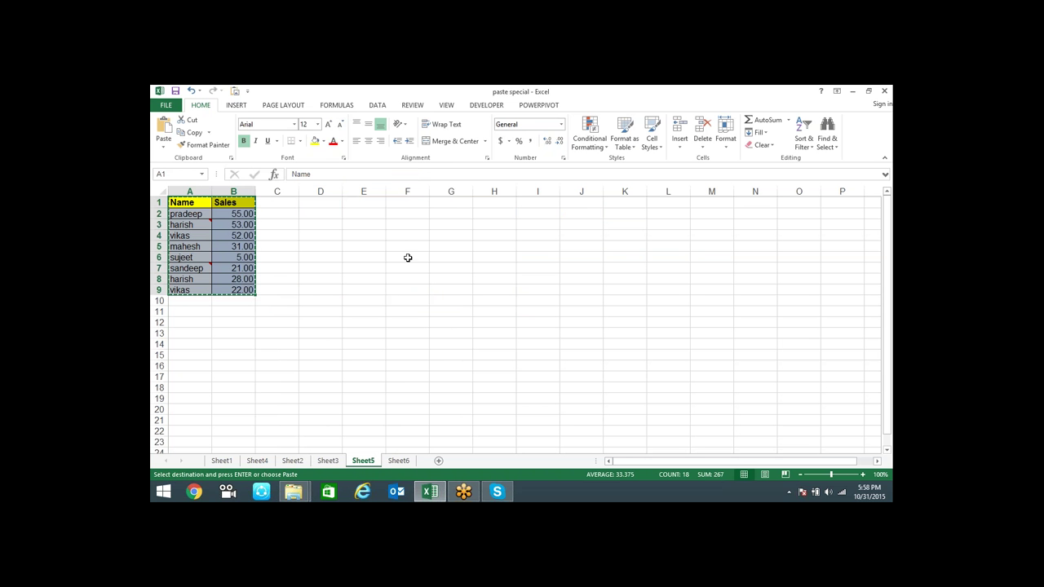
left_click(407, 258)
key("alt+e")
key("s")
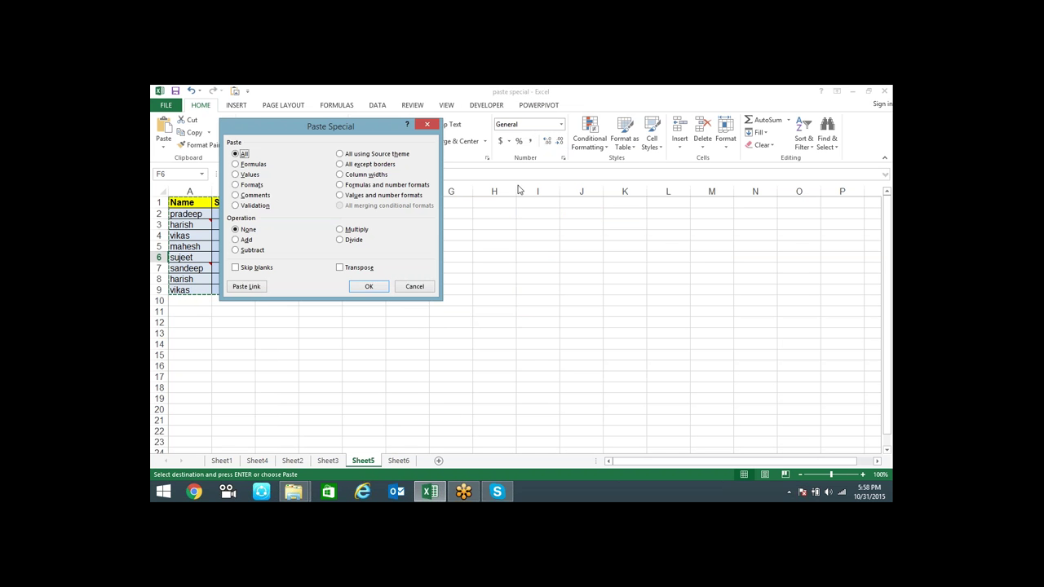
left_click(351, 267)
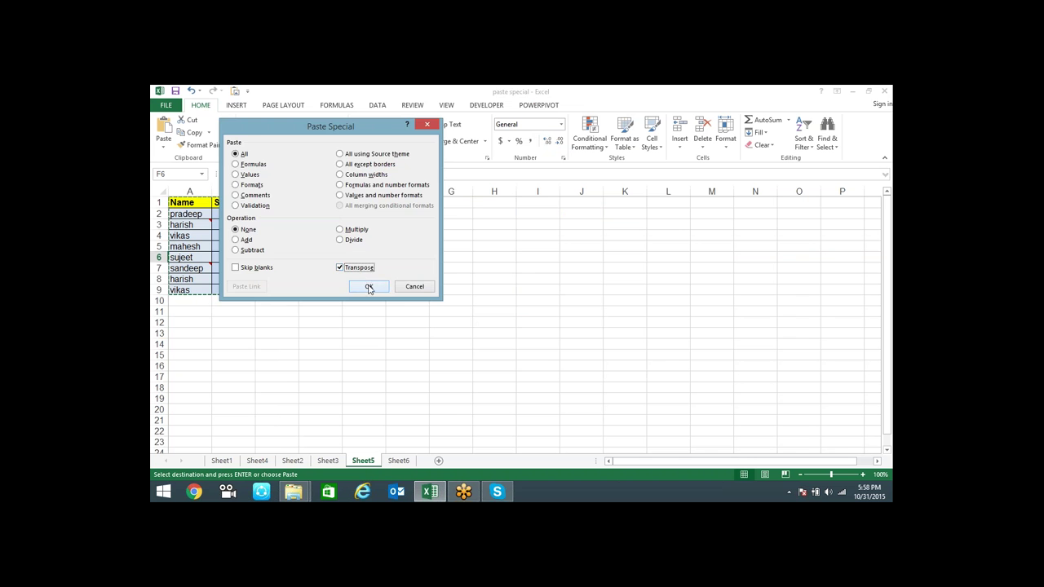
left_click(368, 287)
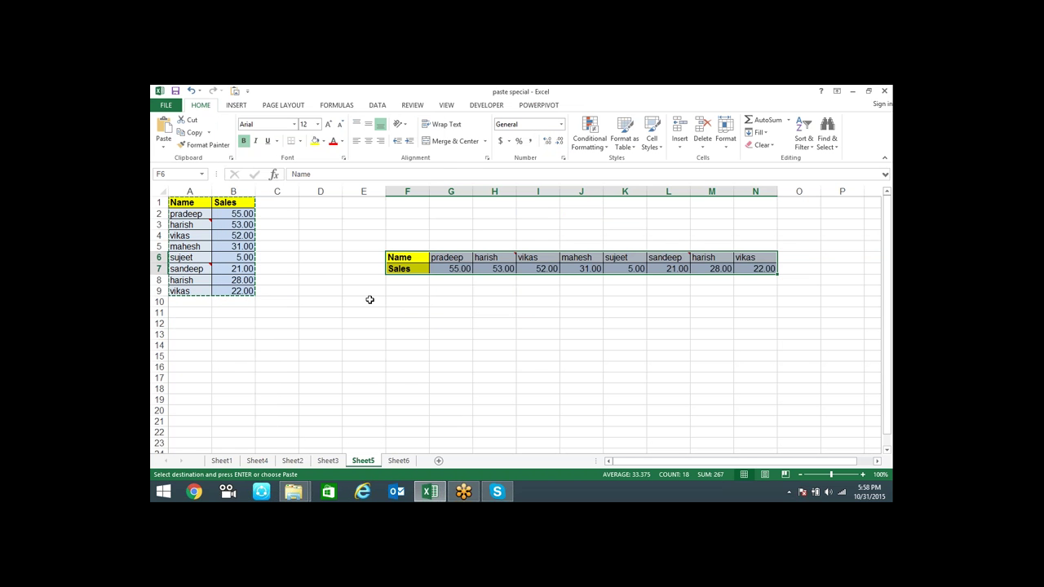
- Transpose the F6:N7 rows back into columns at F11, then switch to Sheet6
key("ctrl+c")
left_click(402, 314)
key("ctrl+alt+v")
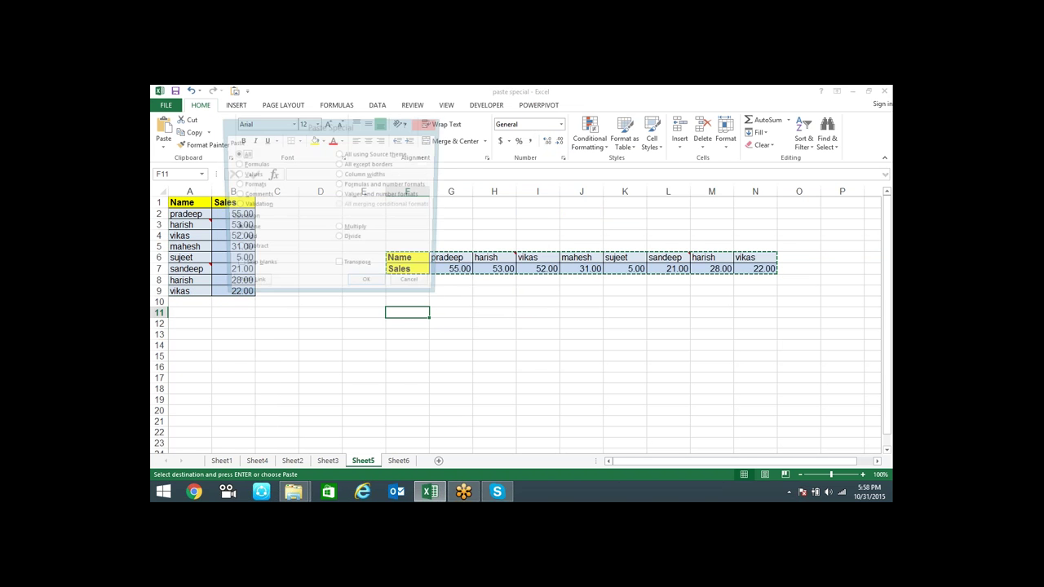
left_click(340, 267)
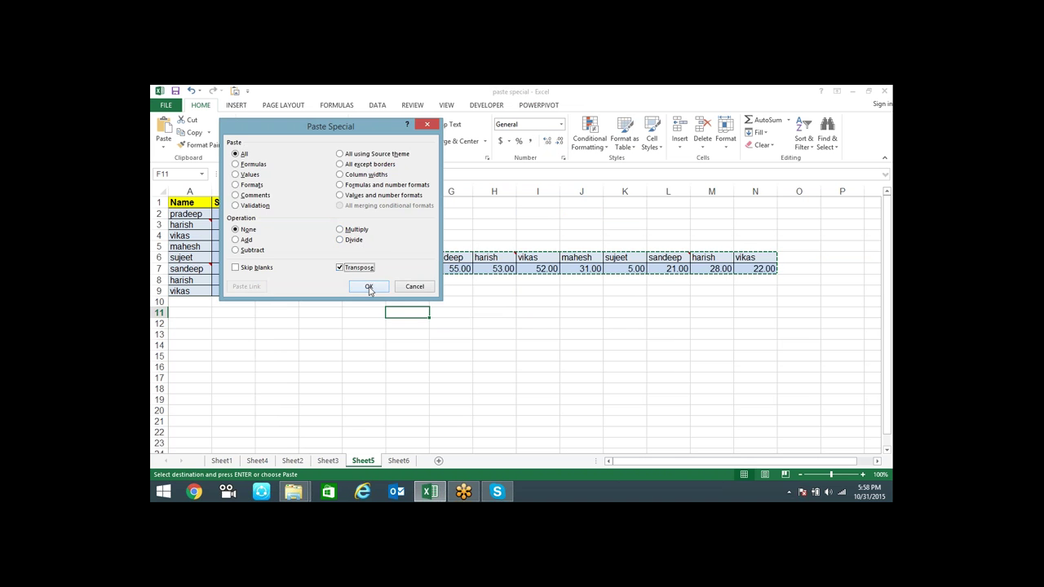
left_click(367, 287)
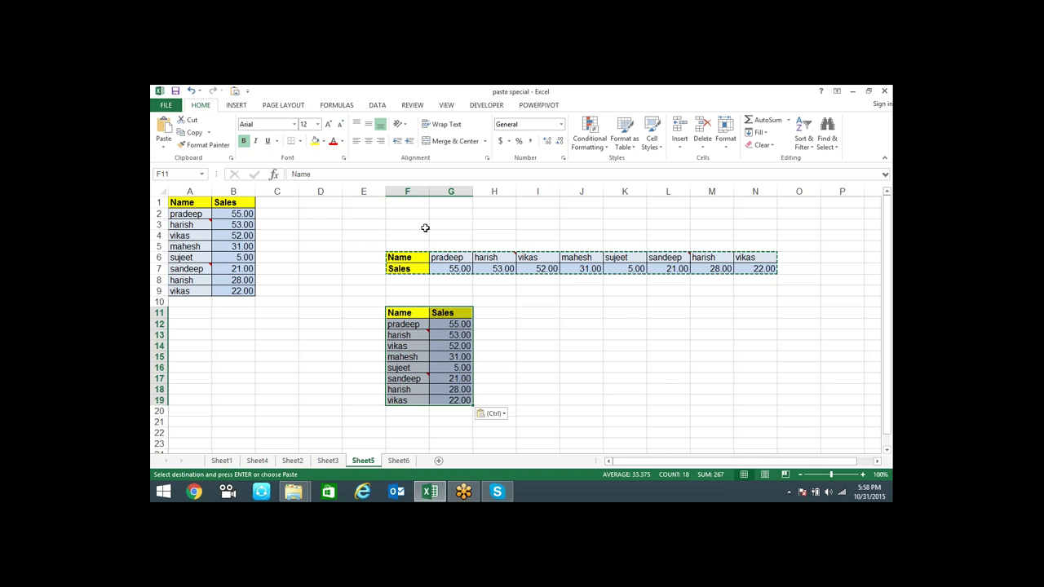
left_click(613, 343)
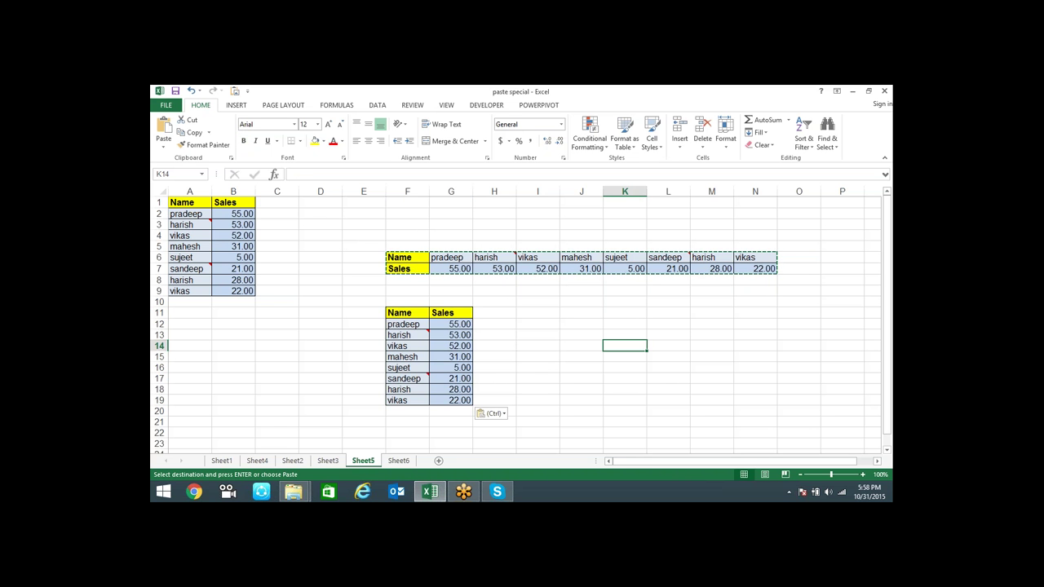
left_click(398, 461)
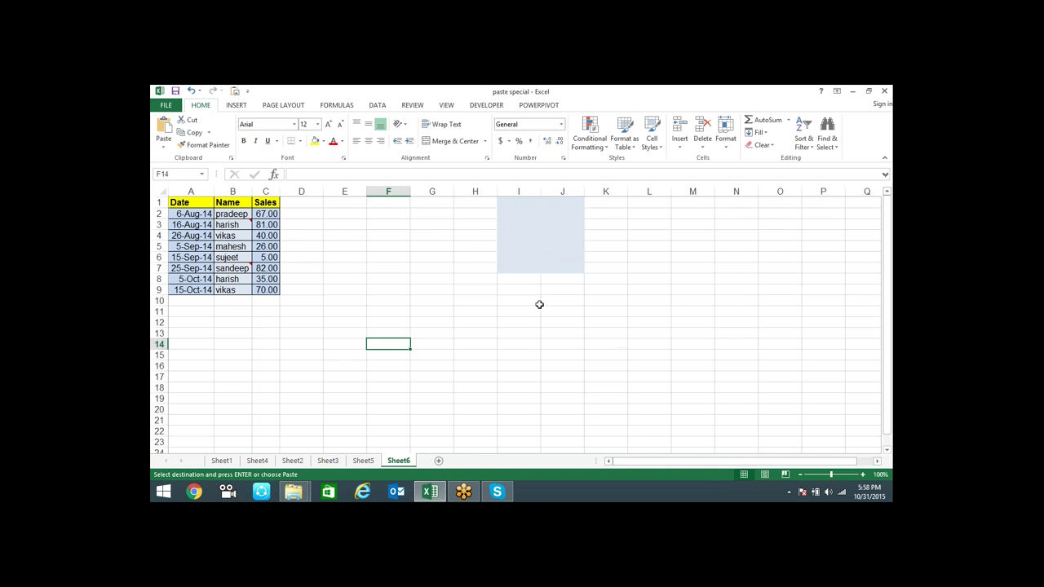
- Enter the link formula =A1 in E1 and fill it across to G1
left_click(539, 304)
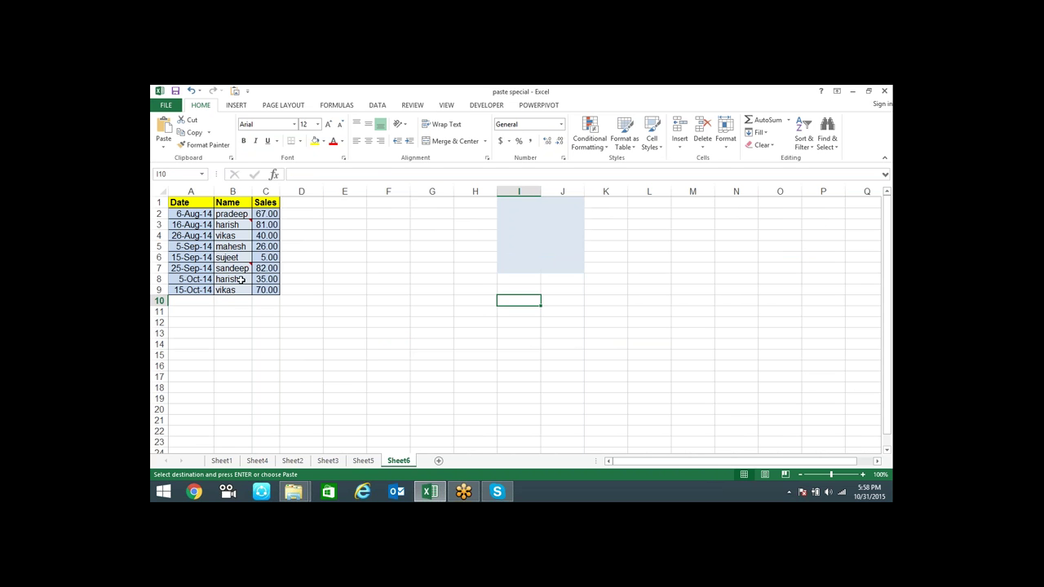
left_click(351, 204)
type("=")
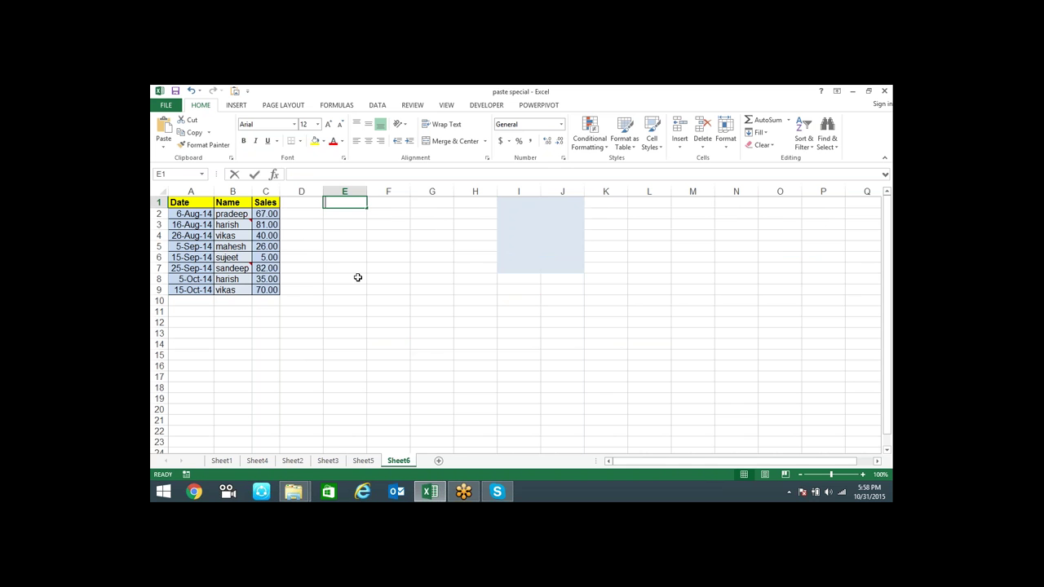
left_click(194, 202)
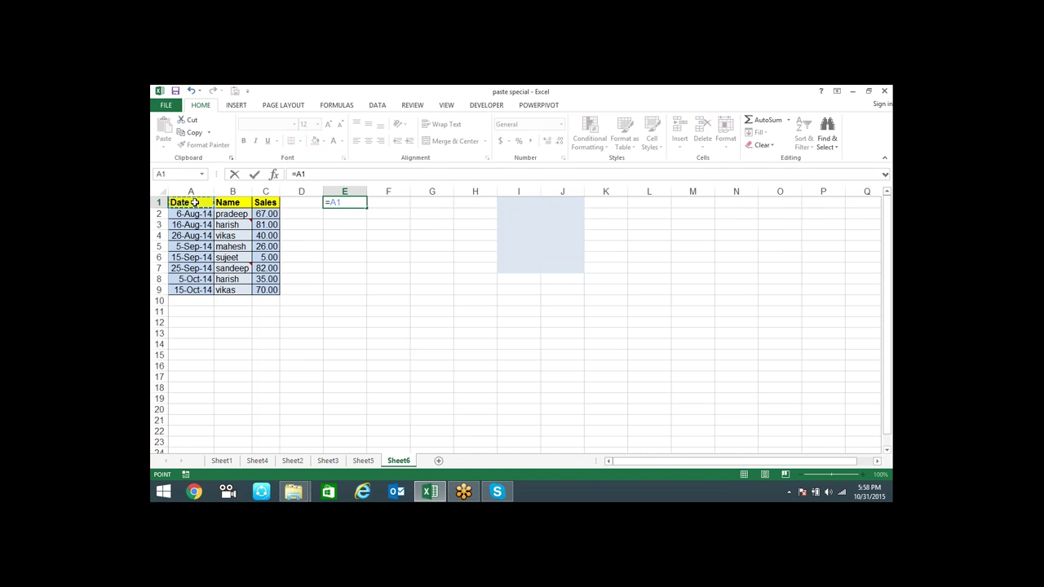
key("Return")
left_click(359, 203)
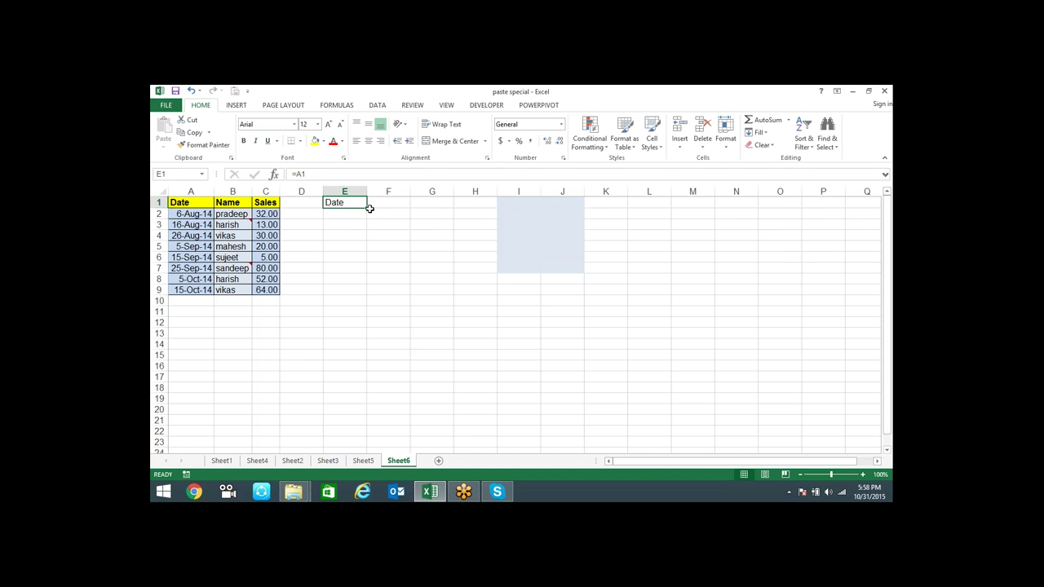
left_click_drag(368, 207, 447, 207)
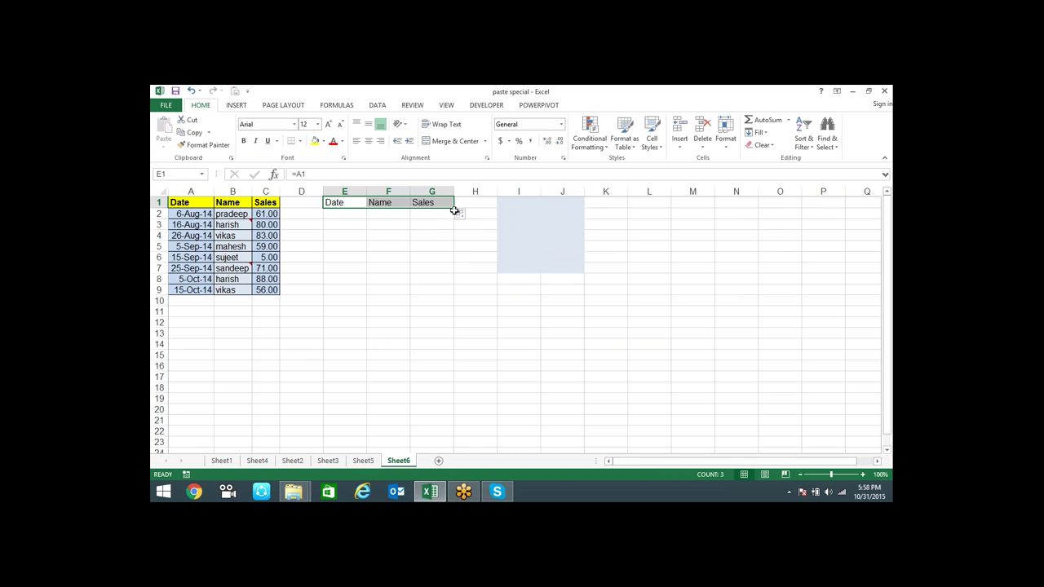
- Fill the link formulas down to row 9, clear the extra zero row 10, and select A1:C9
left_click_drag(452, 265, 453, 301)
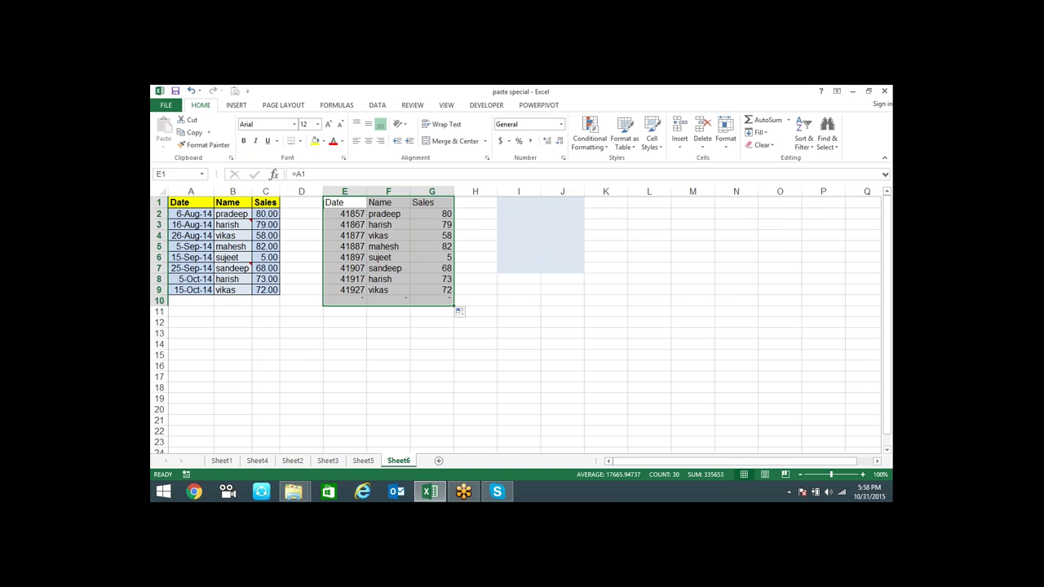
left_click_drag(356, 300, 447, 300)
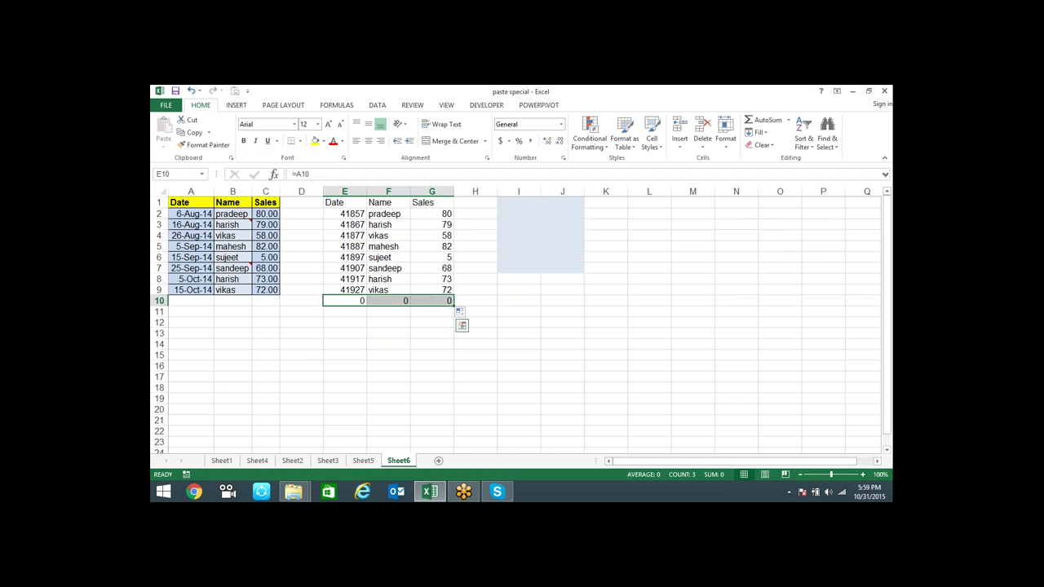
key("Delete")
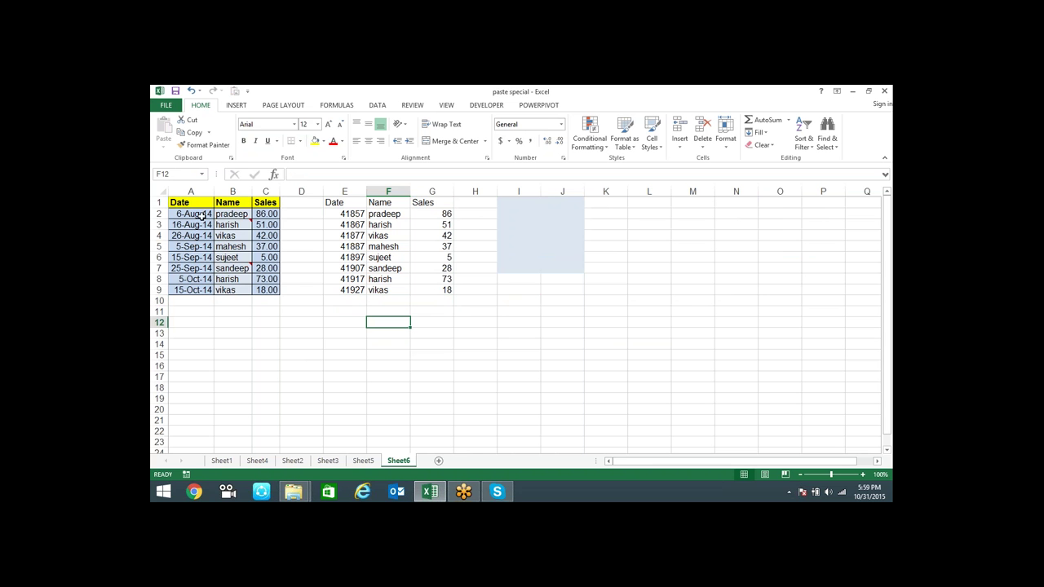
left_click_drag(190, 203, 191, 225)
left_click_drag(259, 289, 263, 290)
- Paste the source table's formats and column widths onto the linked copy at E1
key("ctrl+c")
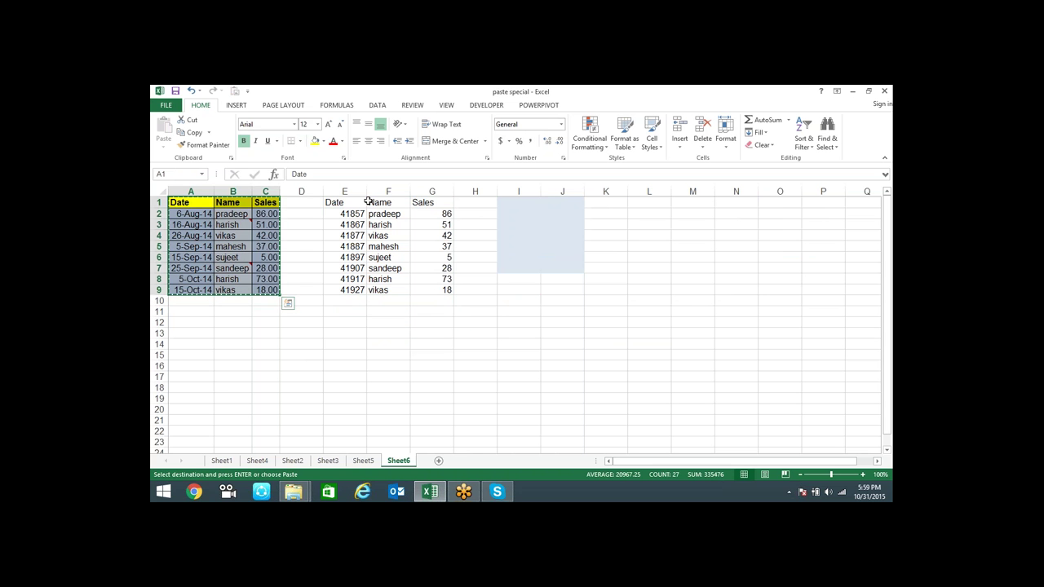
left_click(353, 202)
key("alt+e")
key("s")
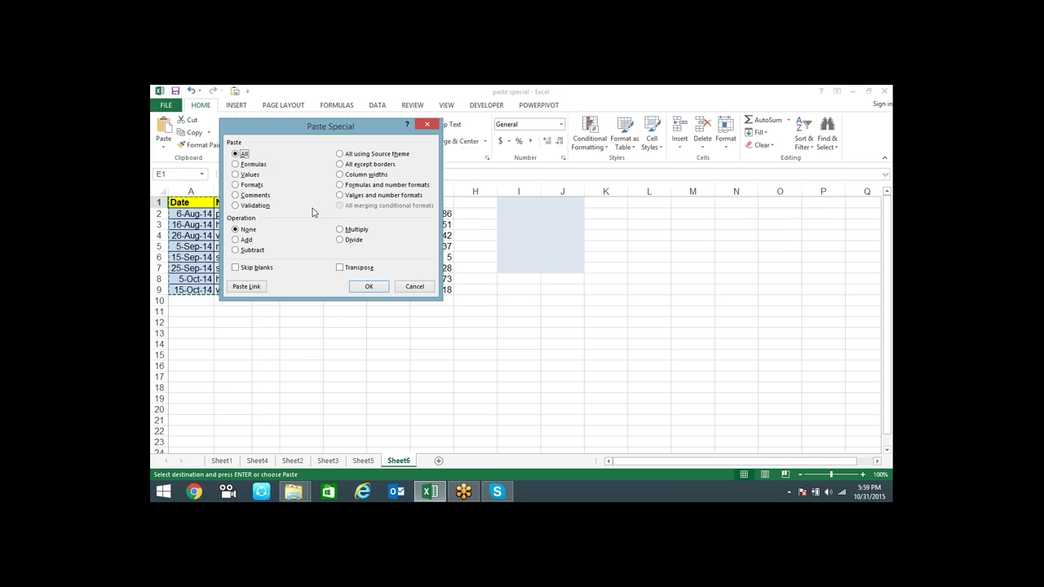
left_click(244, 185)
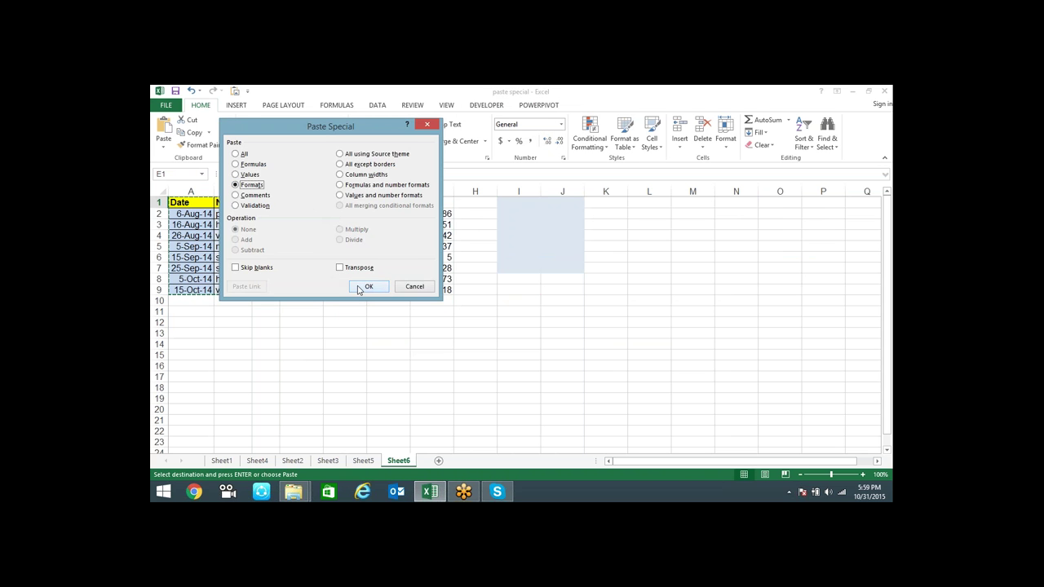
left_click(365, 287)
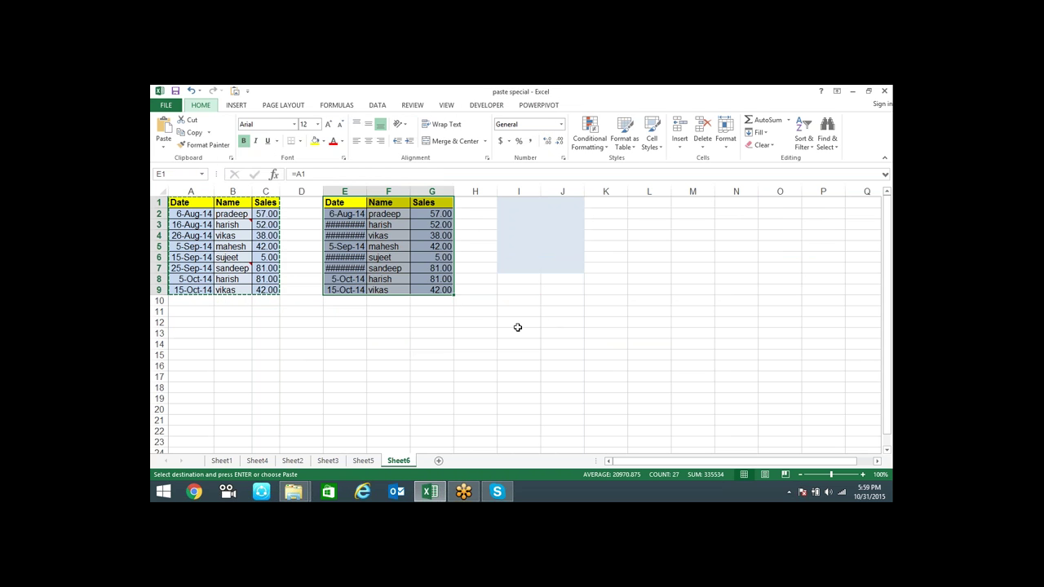
key("alt+e")
key("s")
key("w")
key("Return")
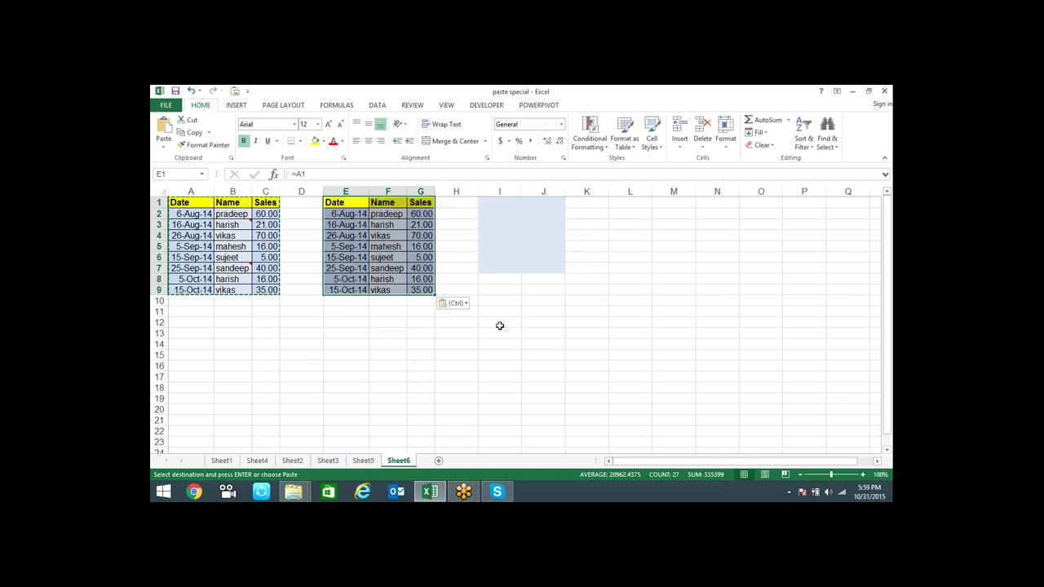
- Retype the first name in B2 to test that F2 updates through the link
left_click(487, 323)
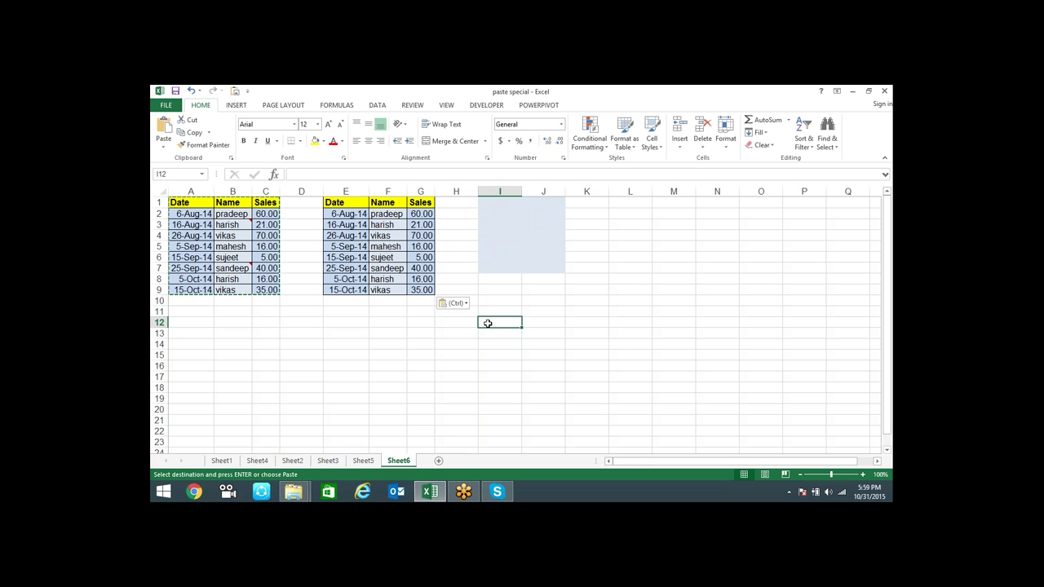
left_click(346, 409)
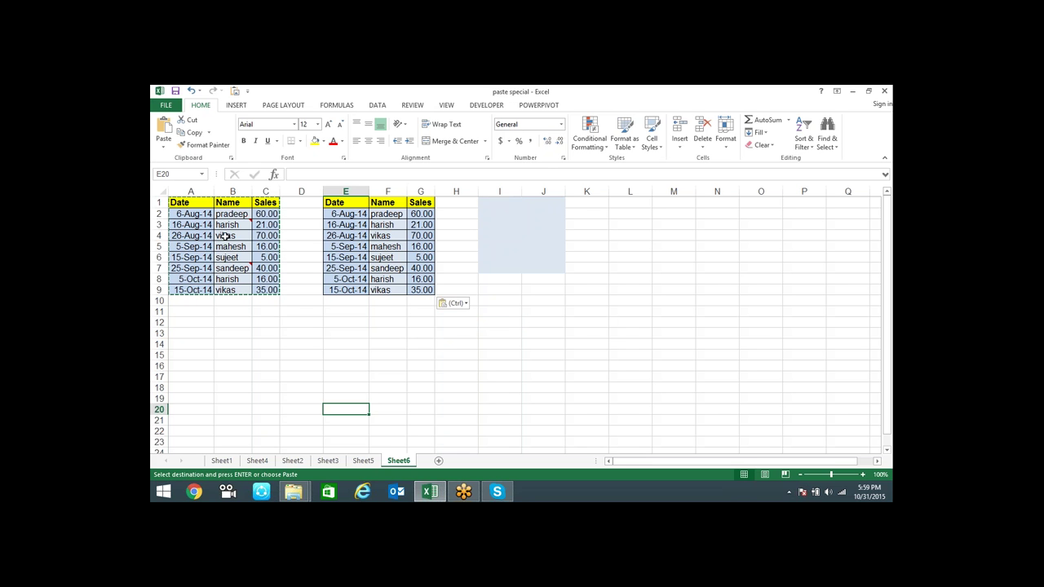
key("Escape")
left_click(228, 214)
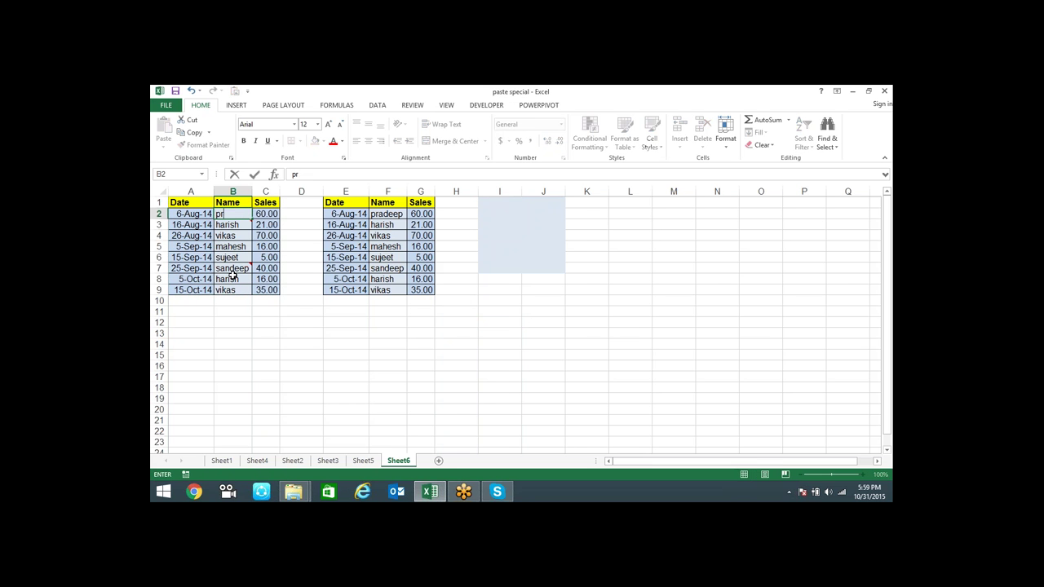
type("pradeep")
key("Return")
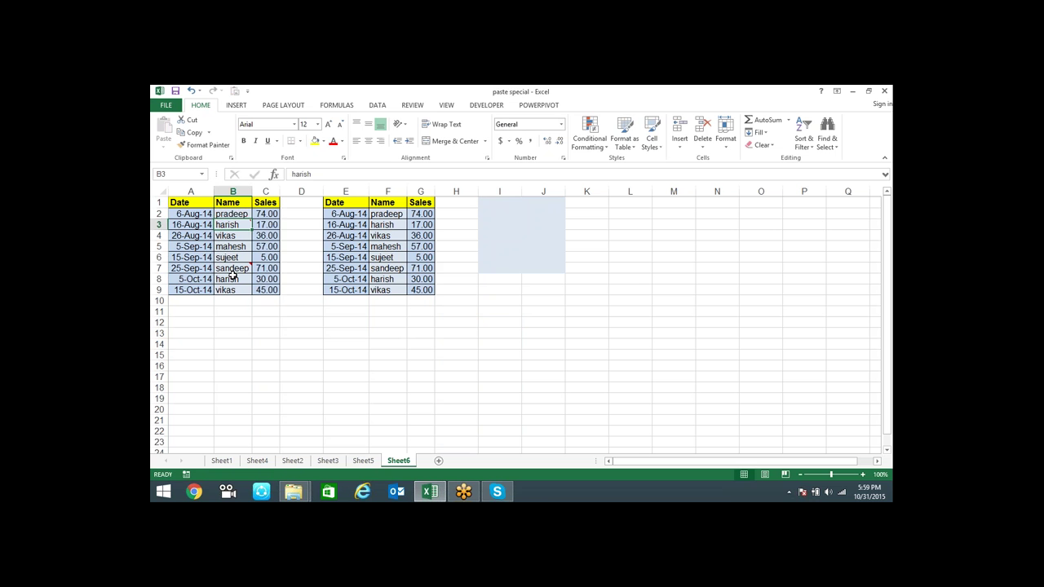
key("Up")
type("sa")
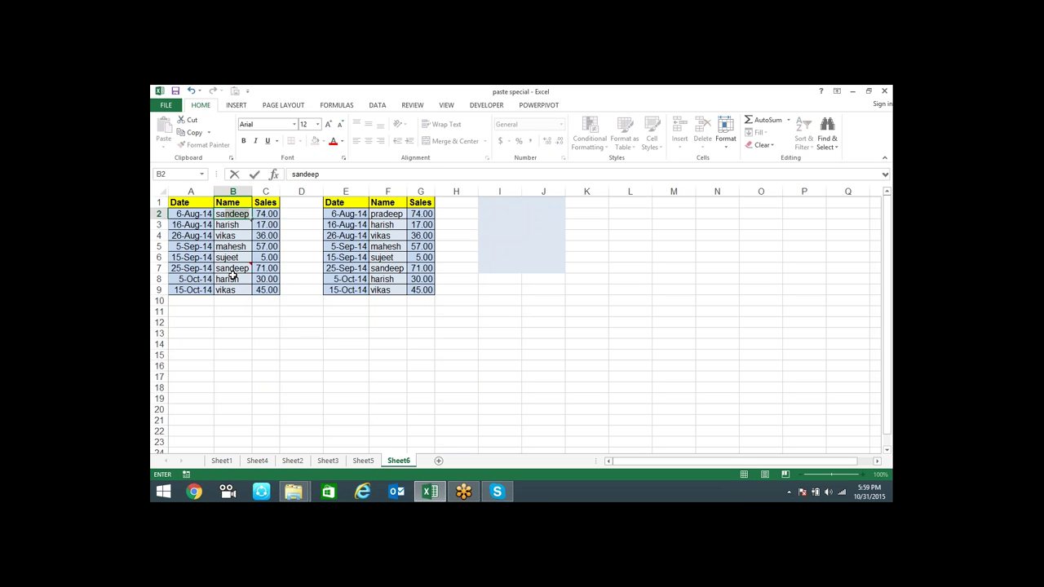
key("Return")
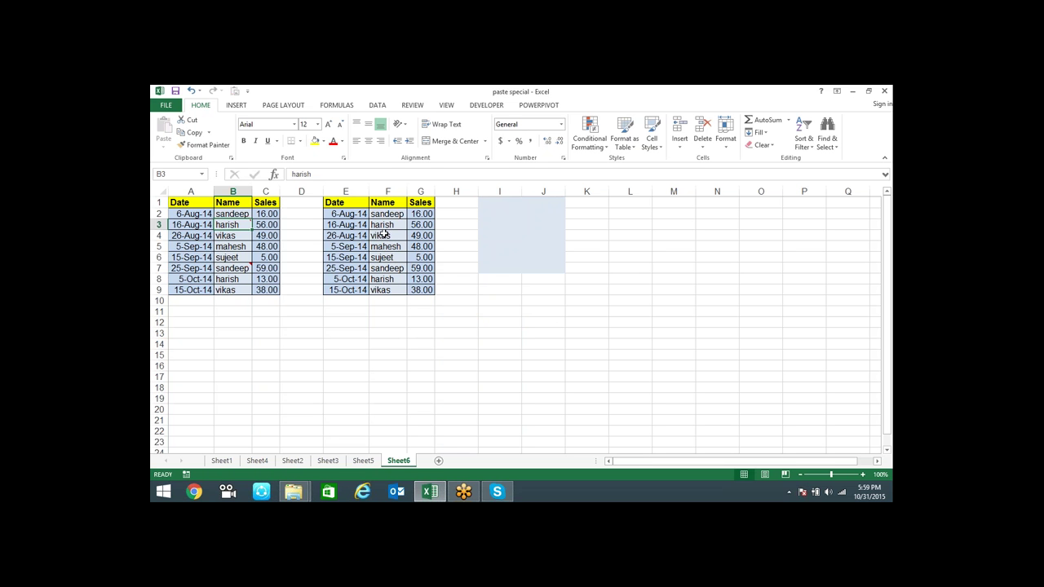
- Remove all borders from the linked copy E1:G9 with No Border
left_click(386, 222)
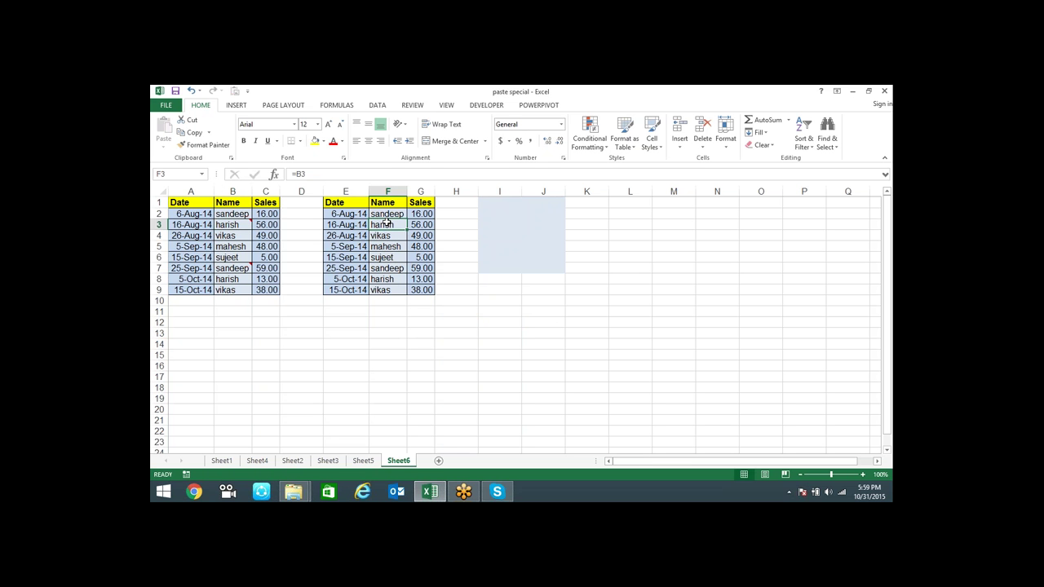
left_click_drag(346, 203, 416, 286)
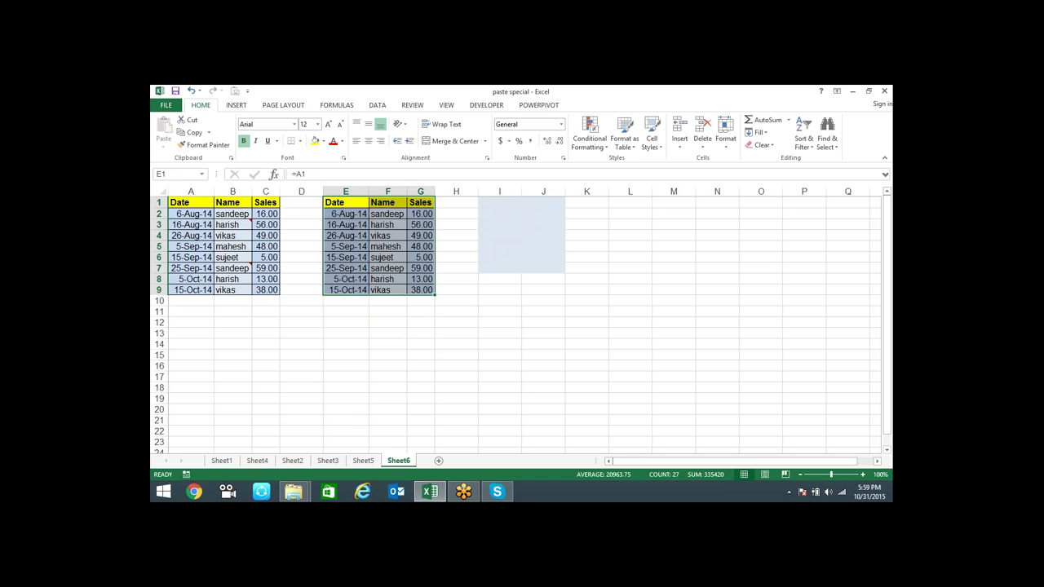
left_click(299, 141)
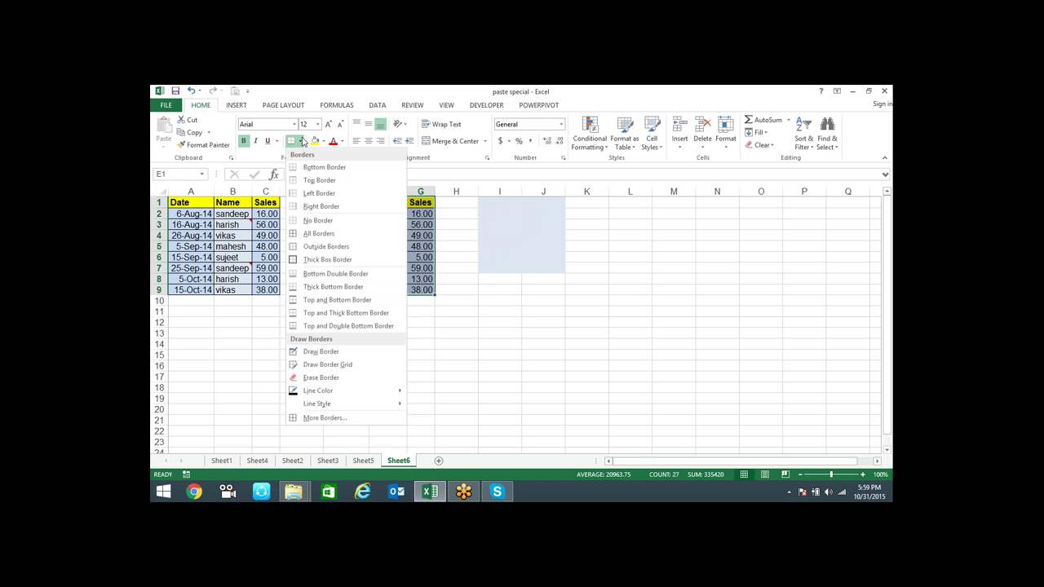
left_click(325, 221)
left_click(526, 320)
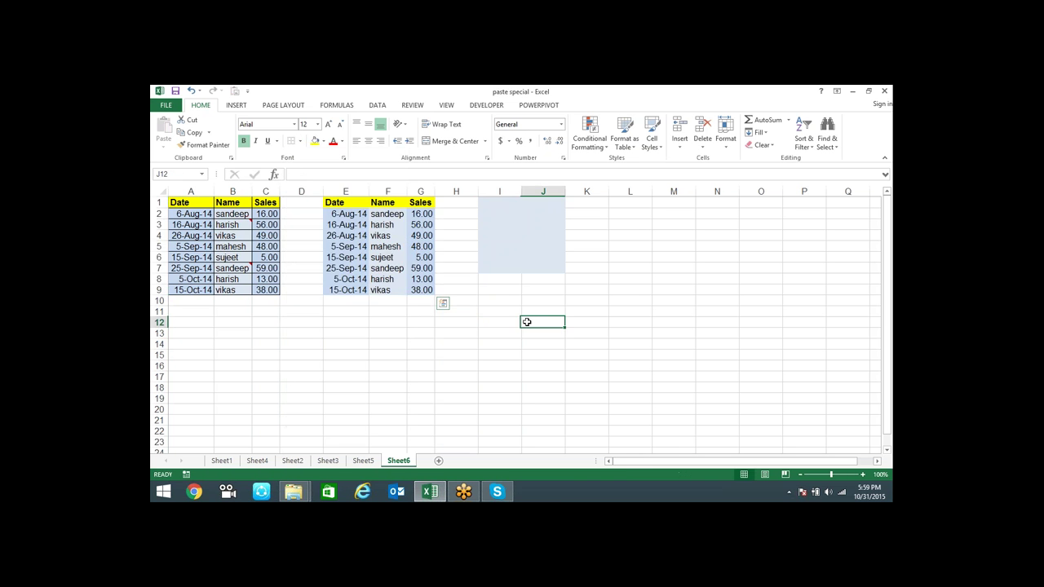
- Re-enter the link formula =A2 in E2 and check the linked date
left_click(379, 225)
left_click(345, 214)
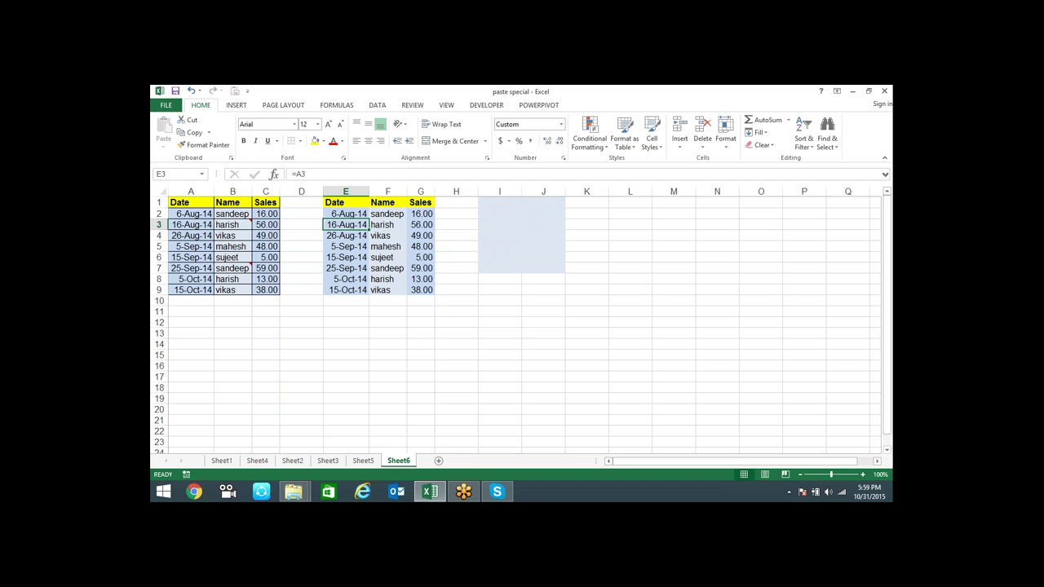
type("=A2")
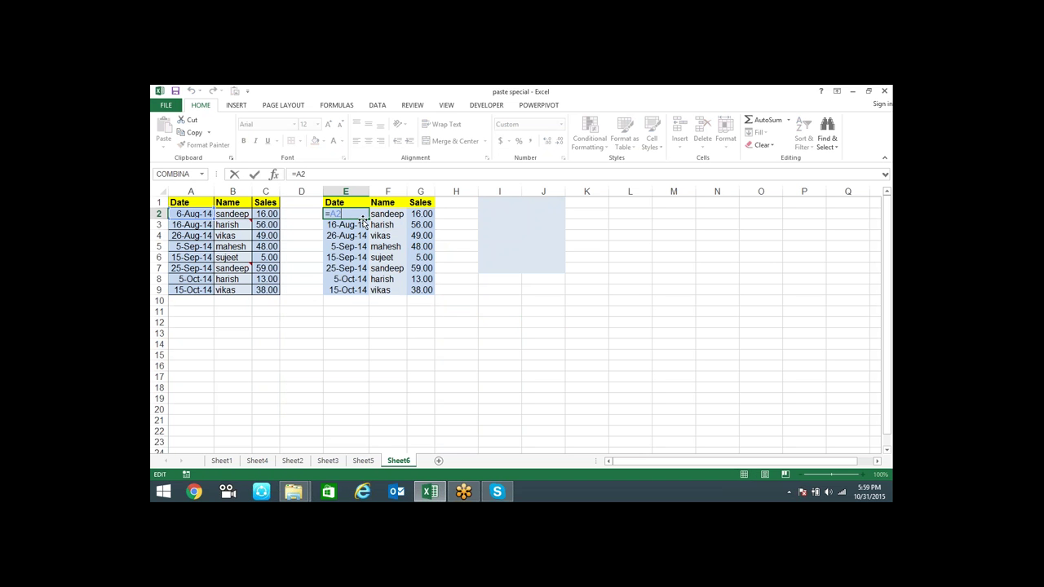
key("ctrl+Return")
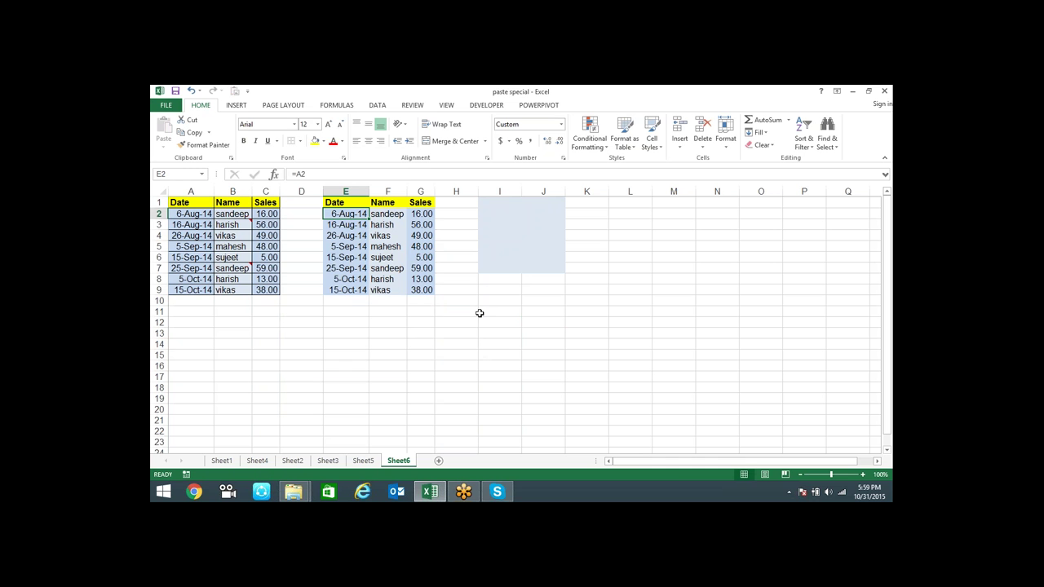
left_click_drag(187, 202, 264, 289)
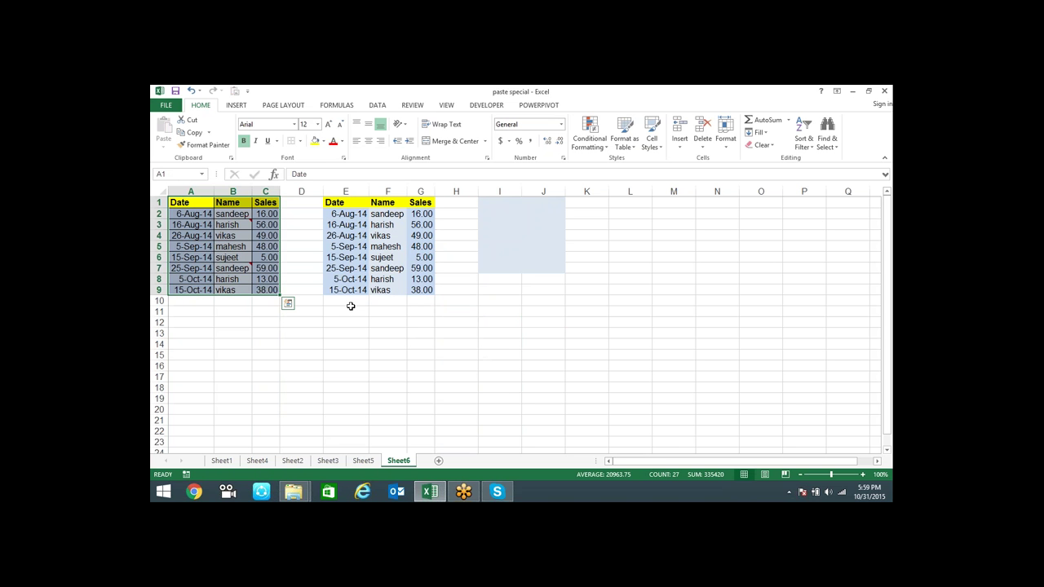
left_click(412, 268)
left_click(354, 213)
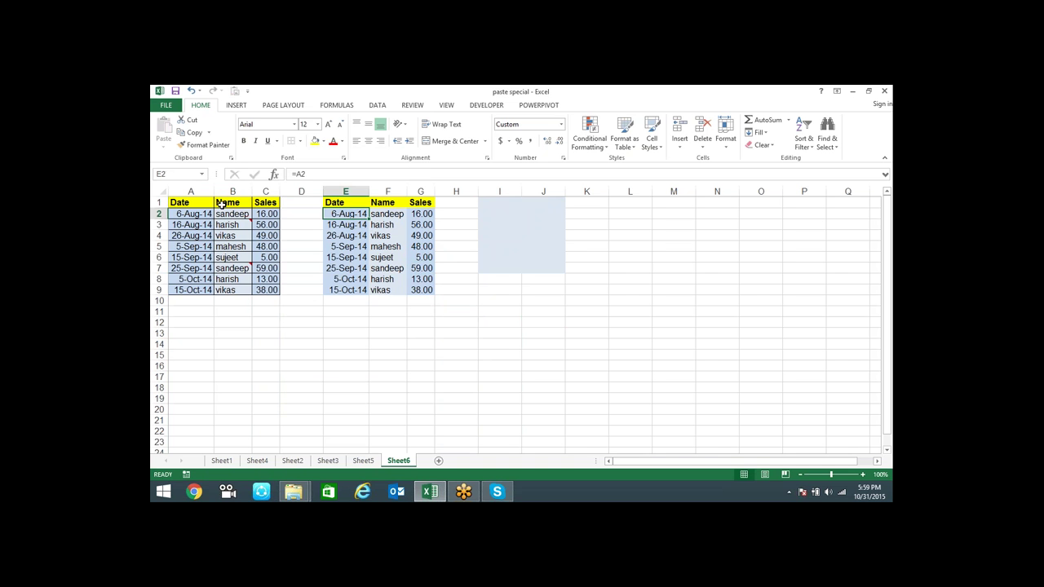
- Change the name in B2, confirm F2 mirrors it, and select E2:G9
left_click(228, 213)
type("prad")
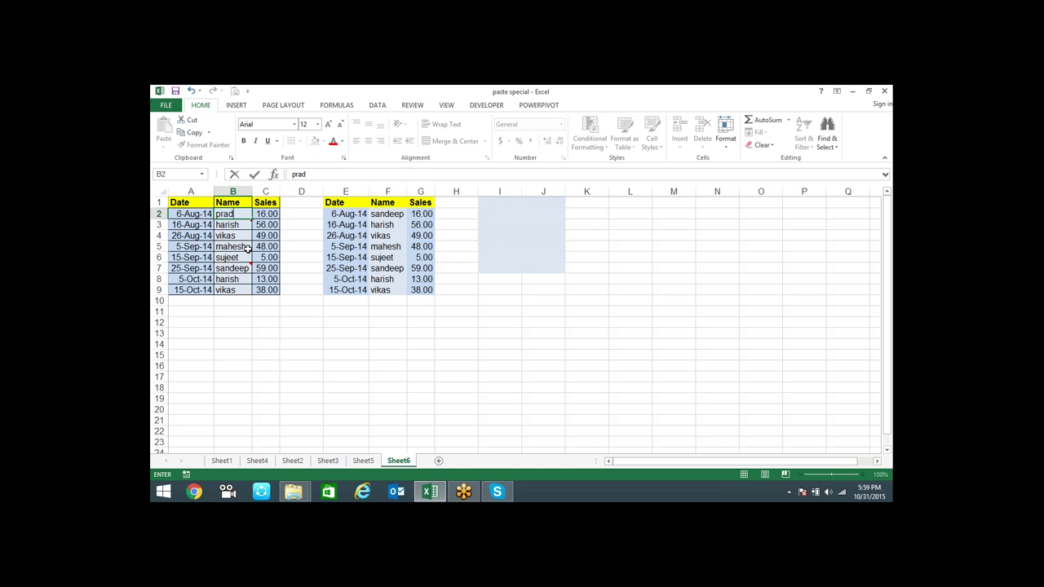
type("eep")
key("Return")
left_click(388, 214)
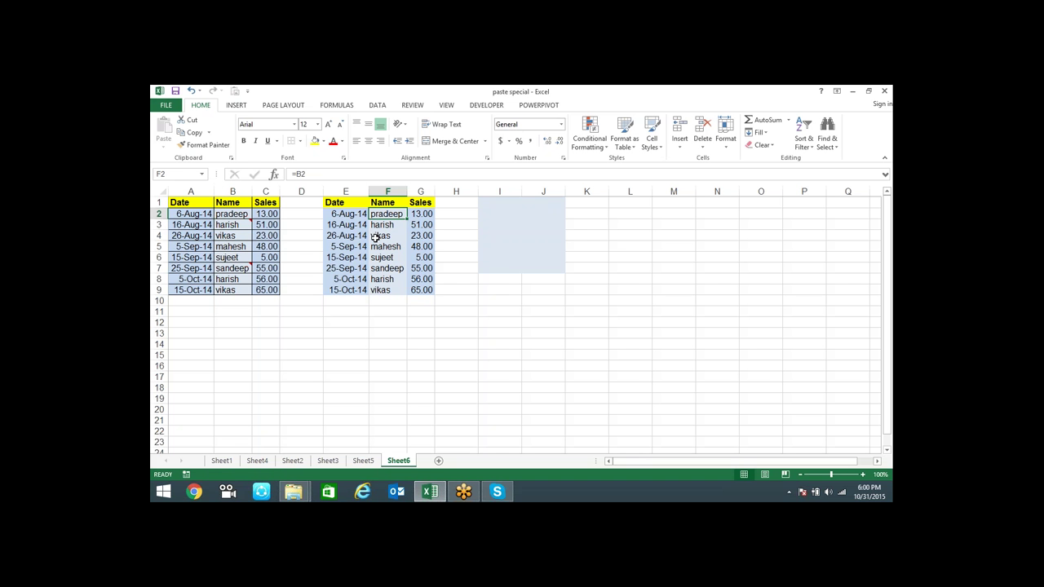
left_click_drag(350, 213, 427, 290)
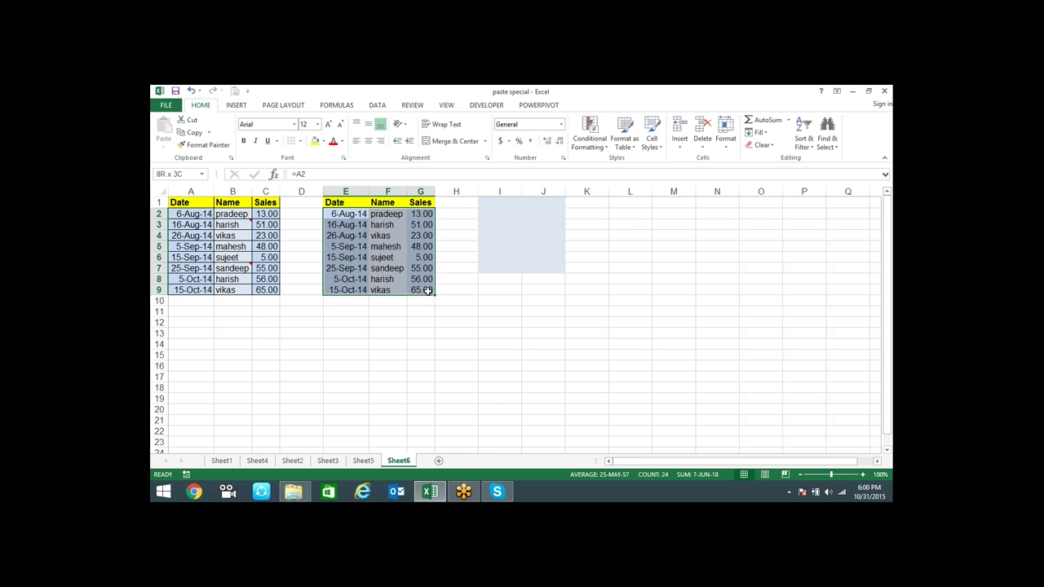
- Try pasting the linked data as values and as linked headers in E1:G1, clearing both
key("ctrl+c")
key("alt+h")
key("v")
key("v")
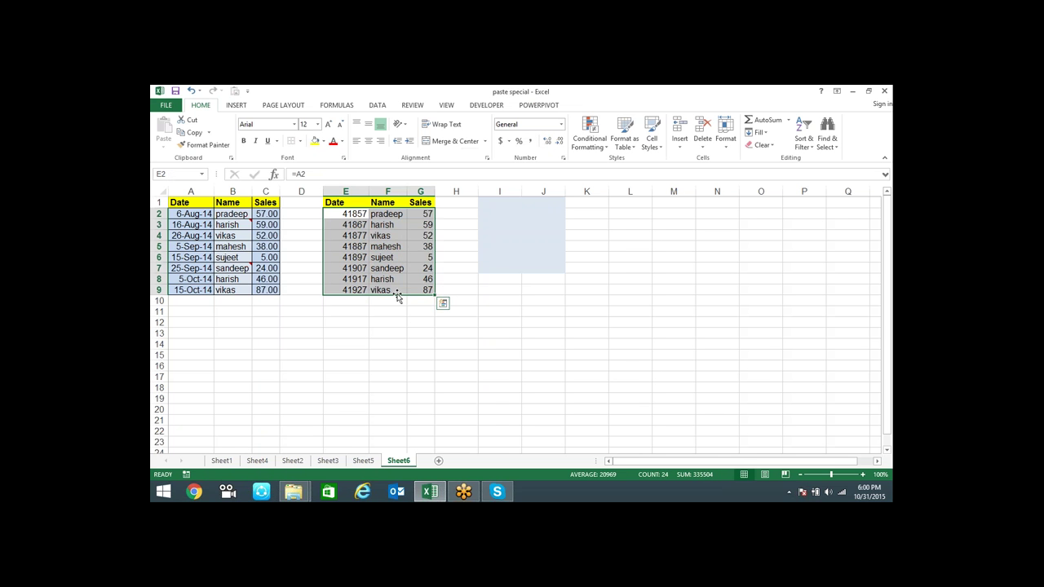
key("Delete")
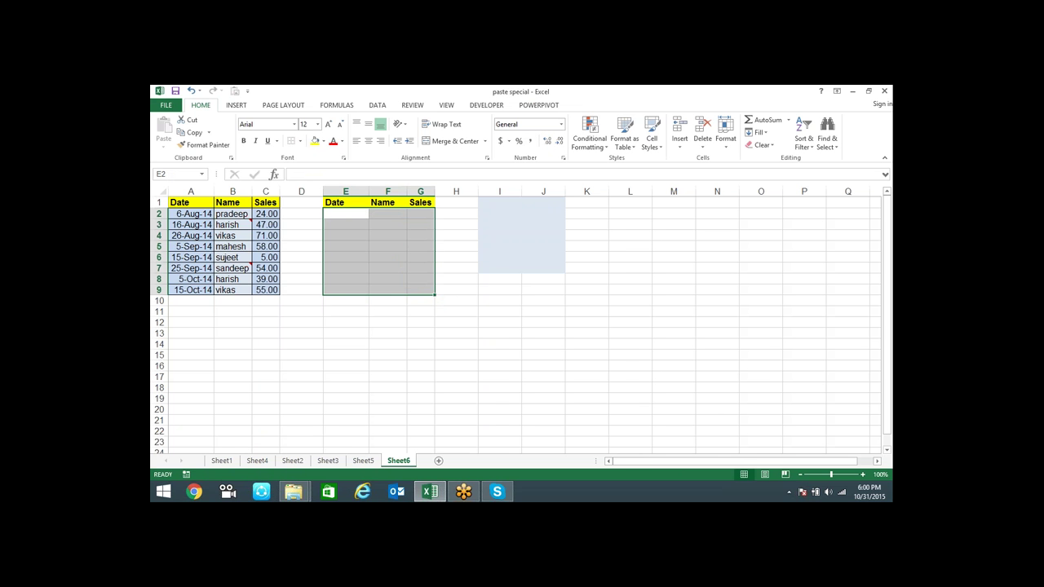
left_click_drag(334, 202, 420, 202)
key("alt+h")
key("v")
key("f")
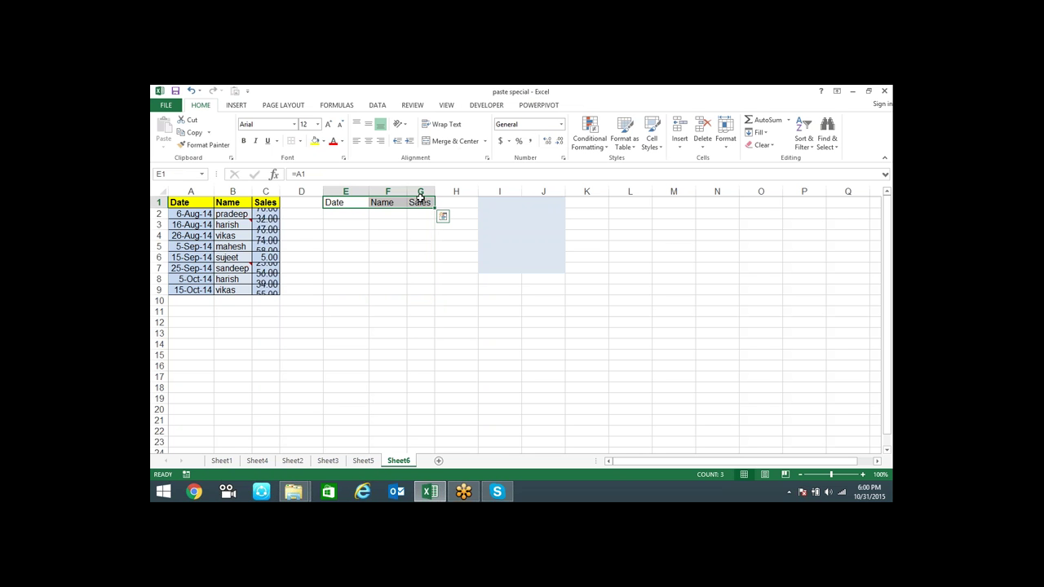
key("Delete")
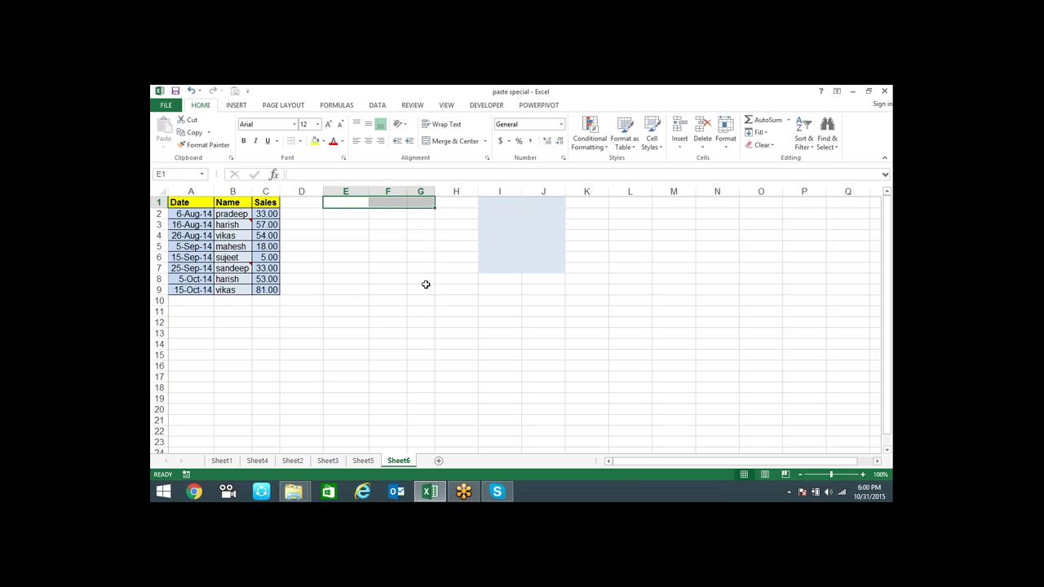
left_click(421, 244)
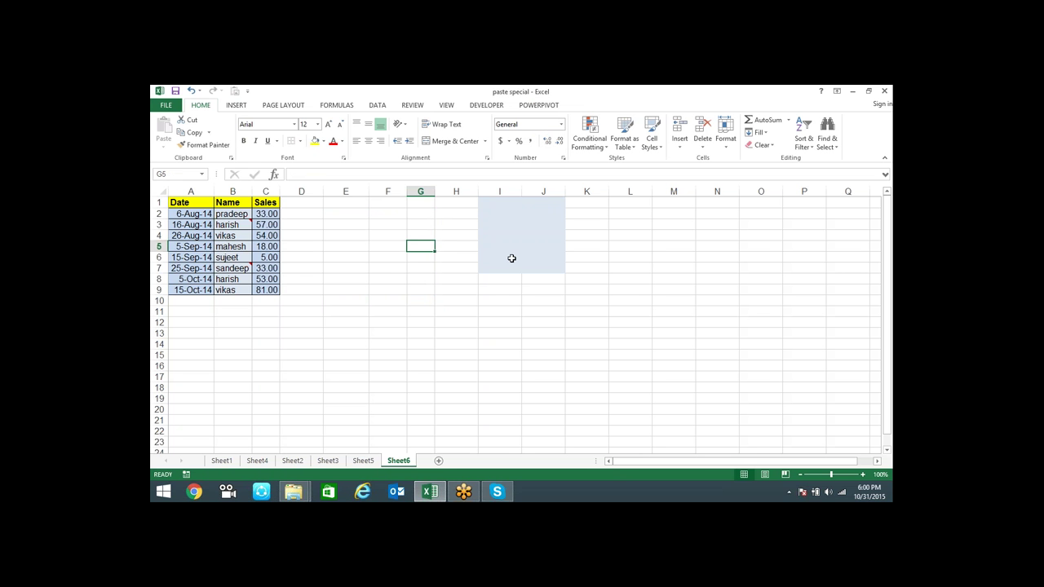
- Copy the source table A1:C9 and Paste Link it at E1
left_click(248, 224)
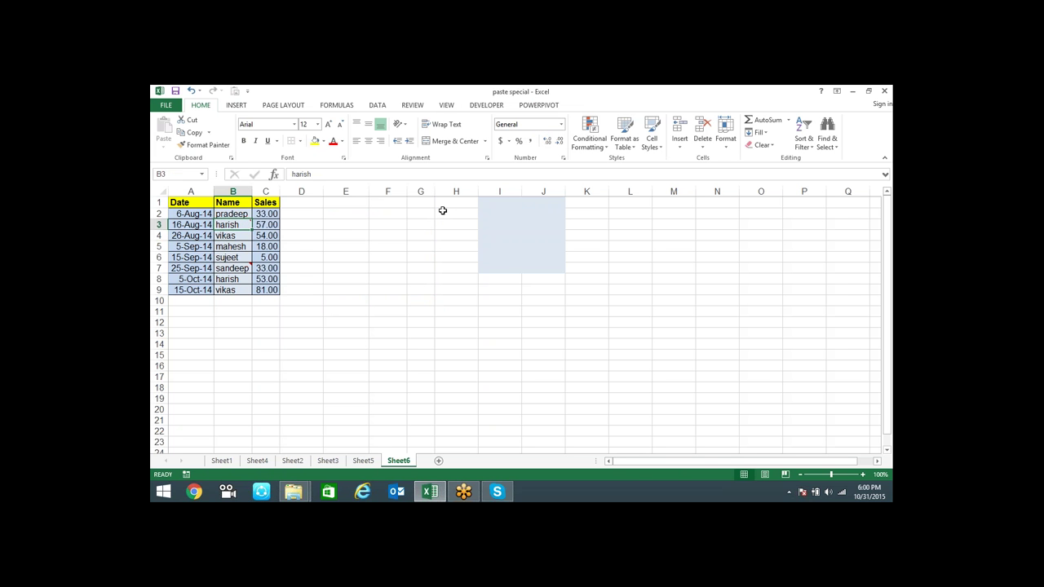
left_click_drag(199, 206, 269, 289)
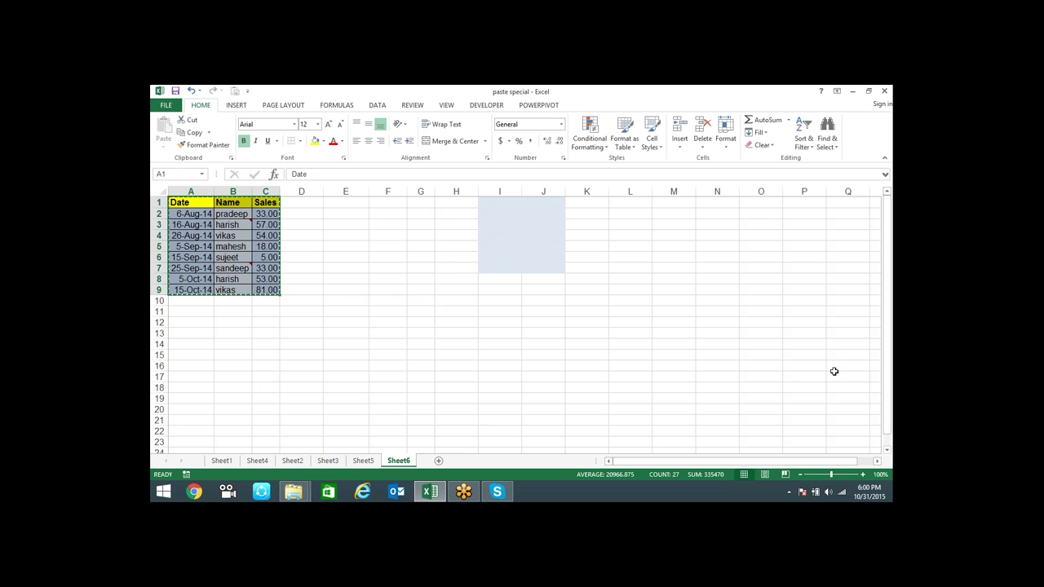
key("ctrl+c")
left_click(328, 203)
right_click(333, 203)
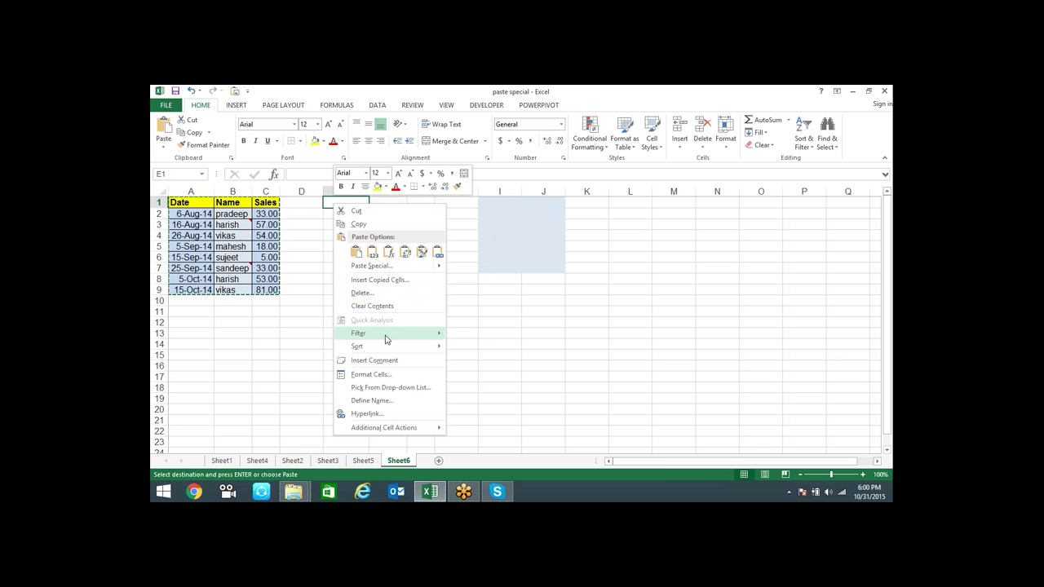
left_click(372, 266)
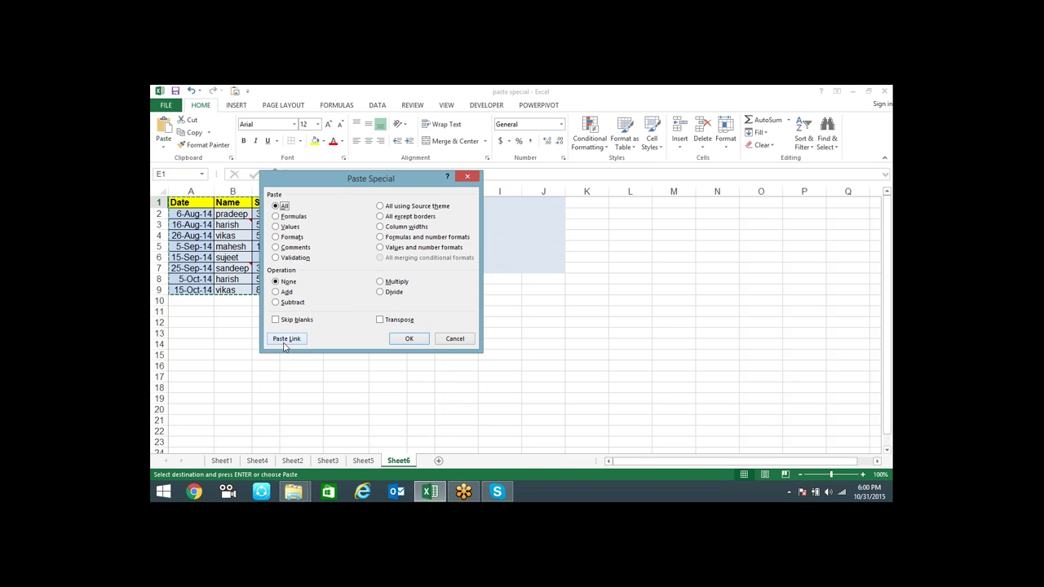
left_click(286, 338)
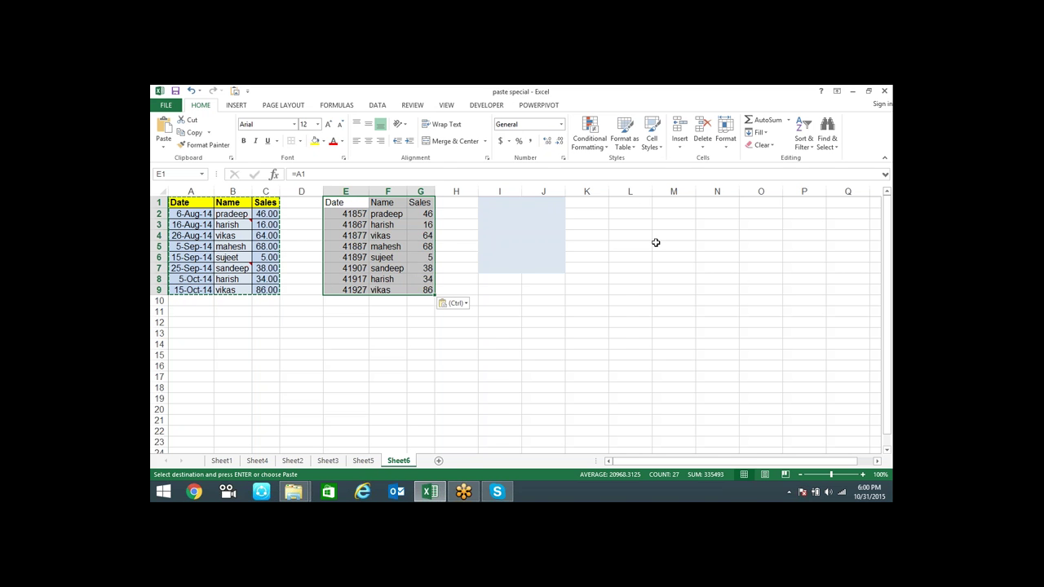
- Paste the table into E1:G9 as formulas, then as formulas and number formats
key("ctrl+alt+v")
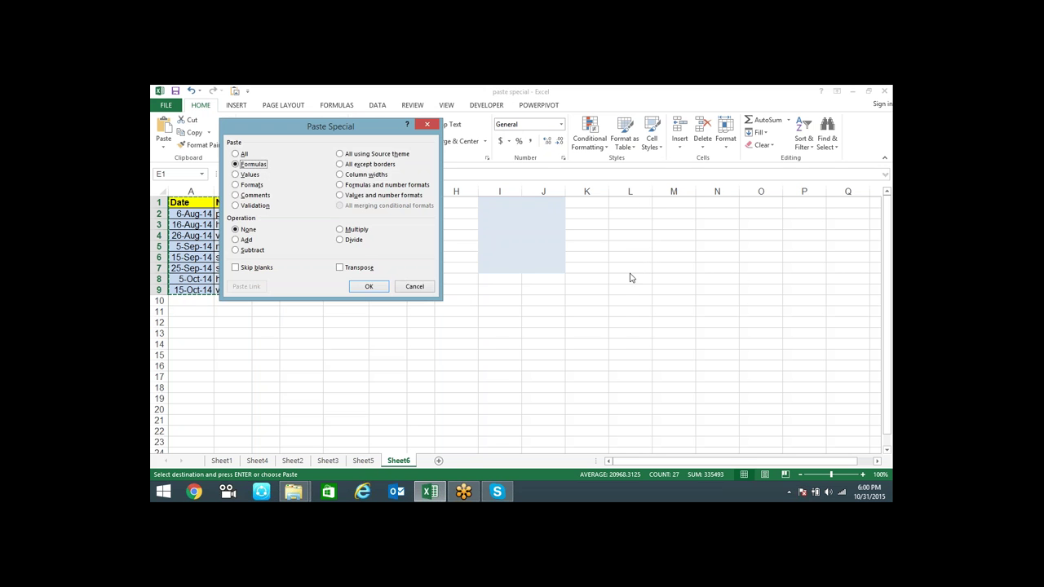
left_click(369, 286)
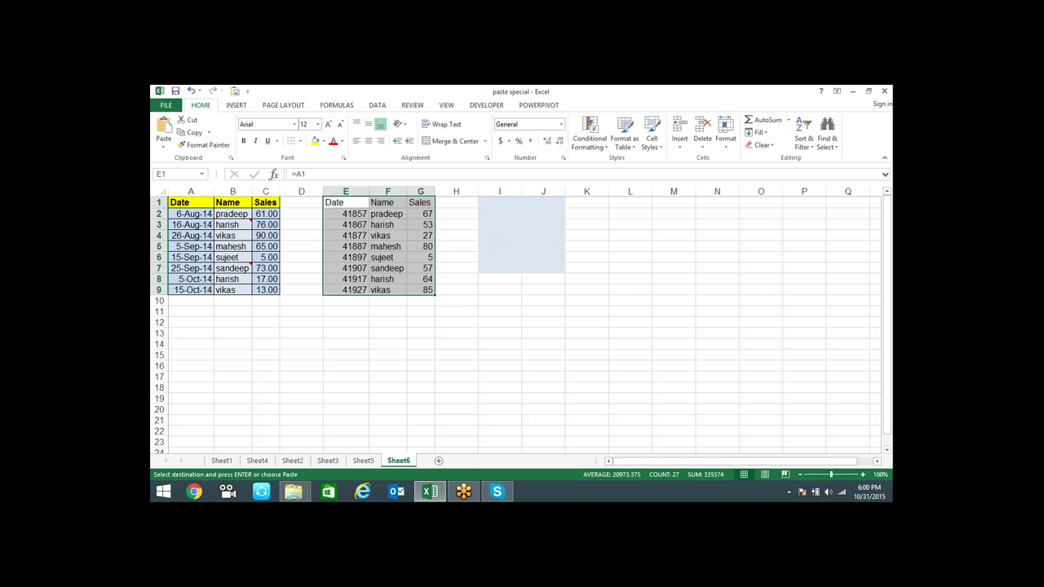
key("ctrl+alt+v")
key("r")
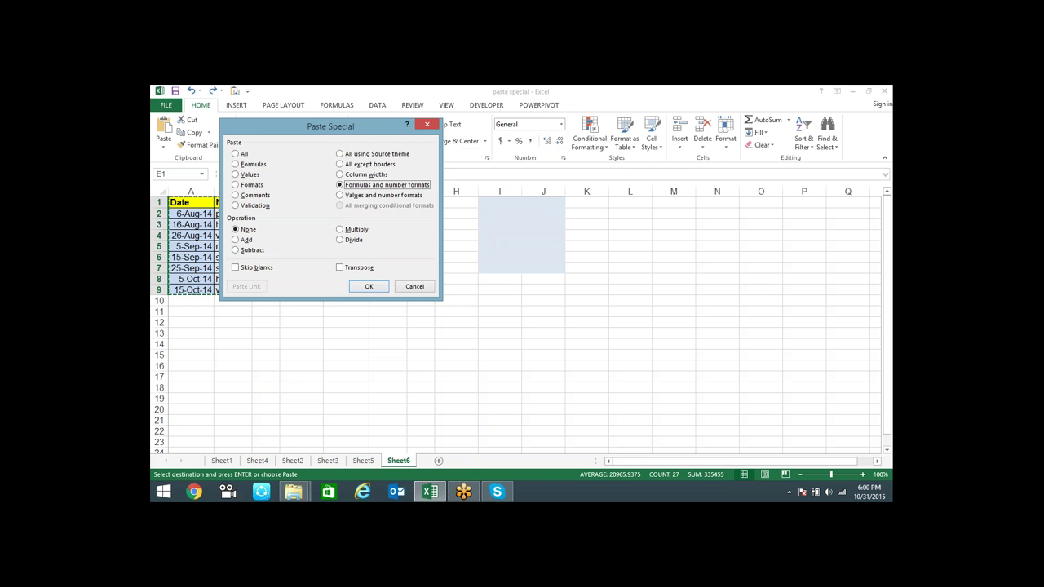
key("Return")
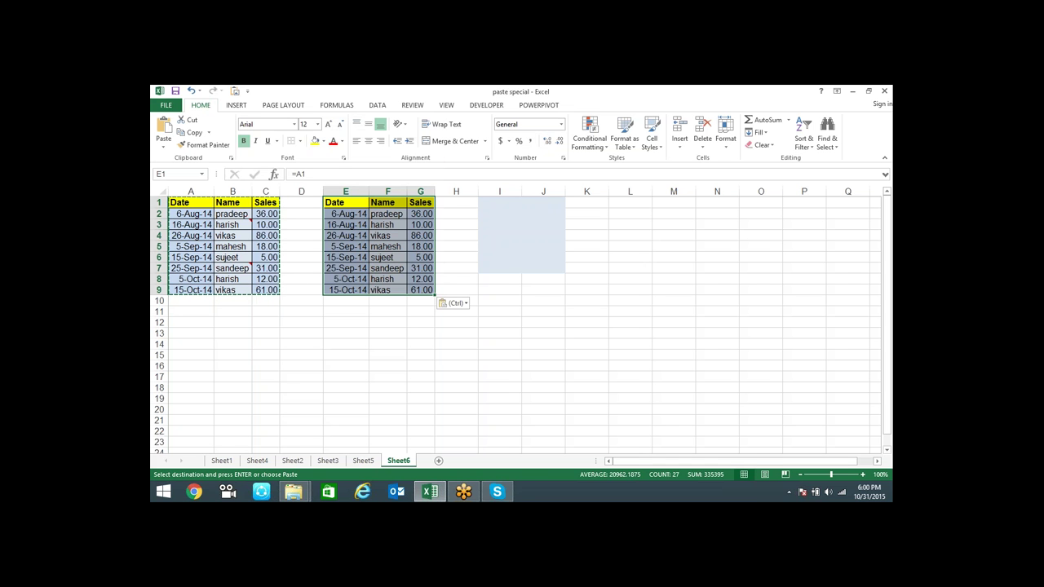
left_click(498, 318)
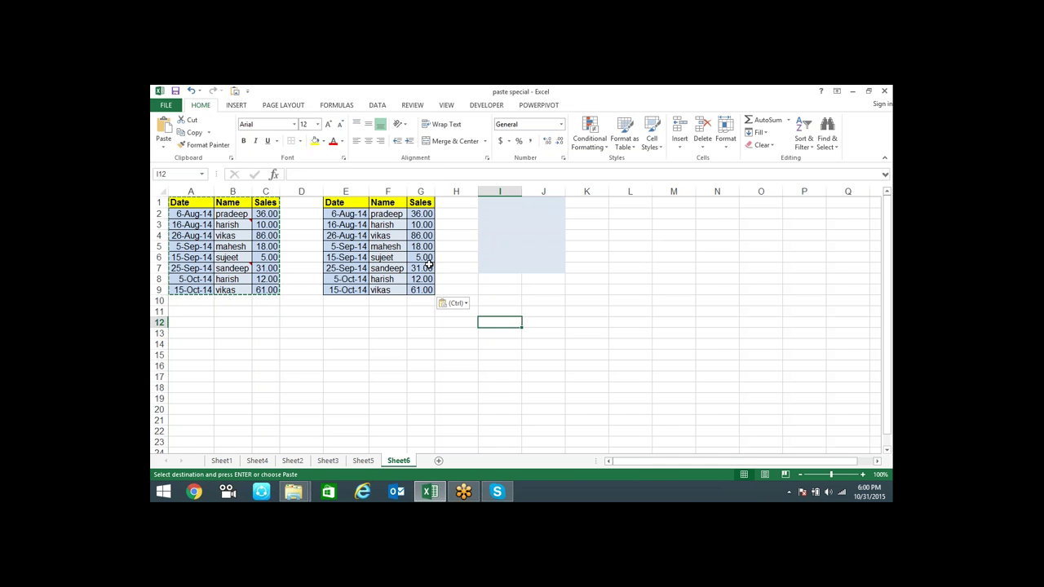
- Inspect a pasted Sales formula and select the merged block I1:J6
left_click(427, 265)
left_click(534, 330)
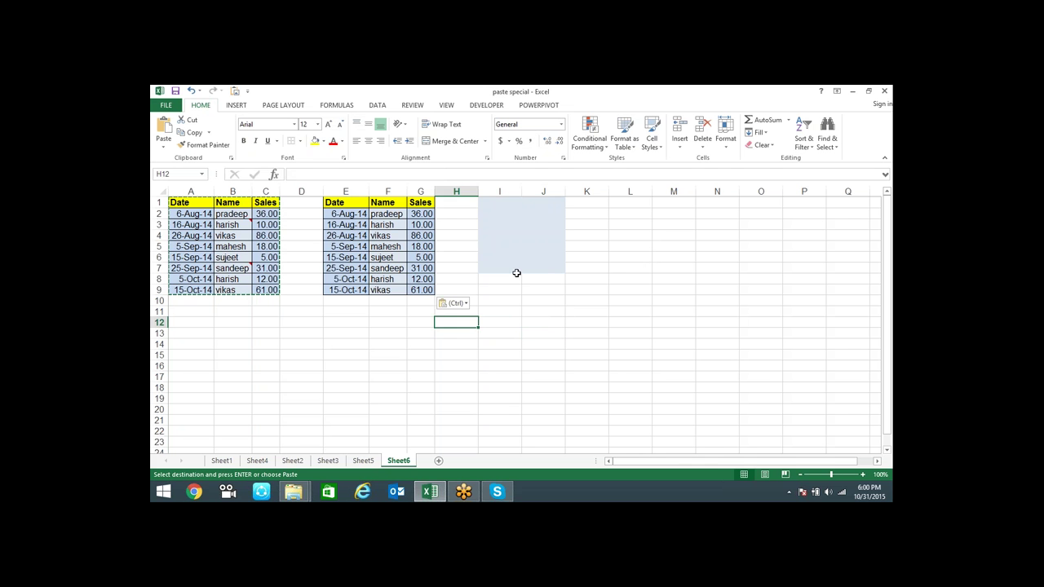
left_click_drag(516, 272, 556, 261)
left_click(620, 266)
left_click(535, 248)
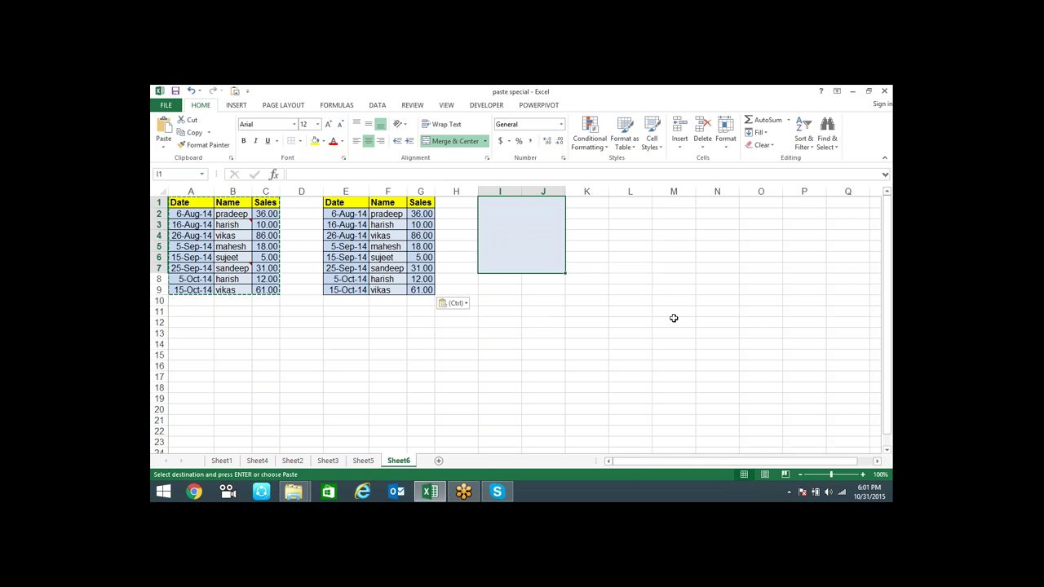
- Paste the copied table as a static picture at I12, move and shrink it to I1:J8, then delete it
left_click(529, 312)
left_click_drag(499, 202, 531, 267)
left_click(524, 233)
left_click(516, 324)
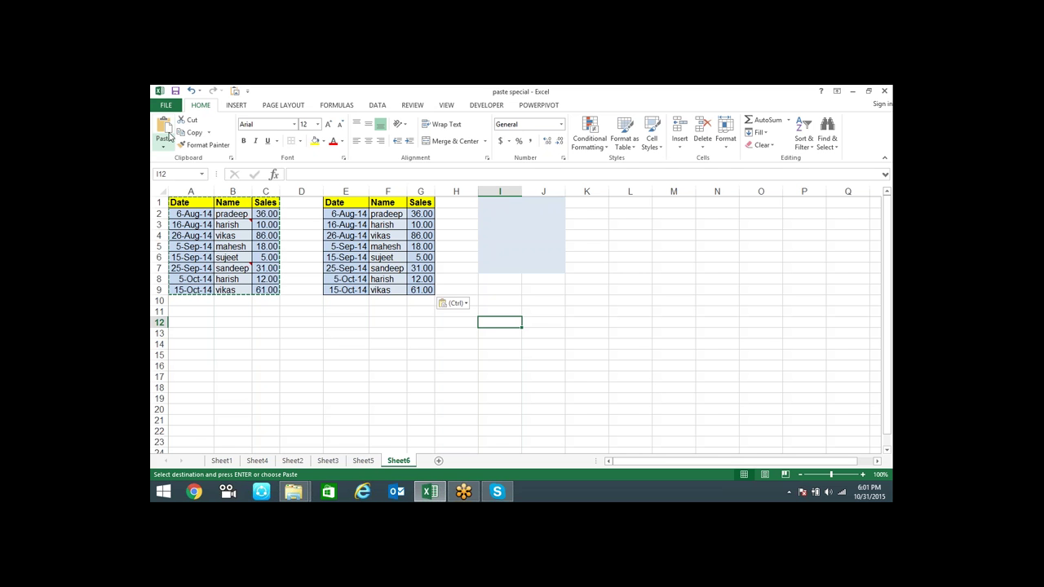
left_click(168, 148)
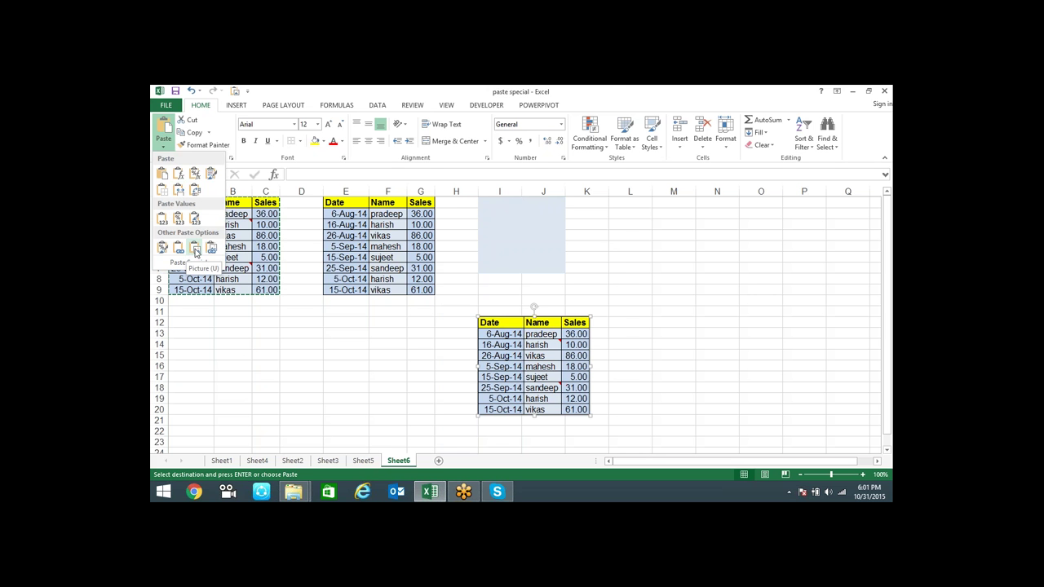
left_click(194, 249)
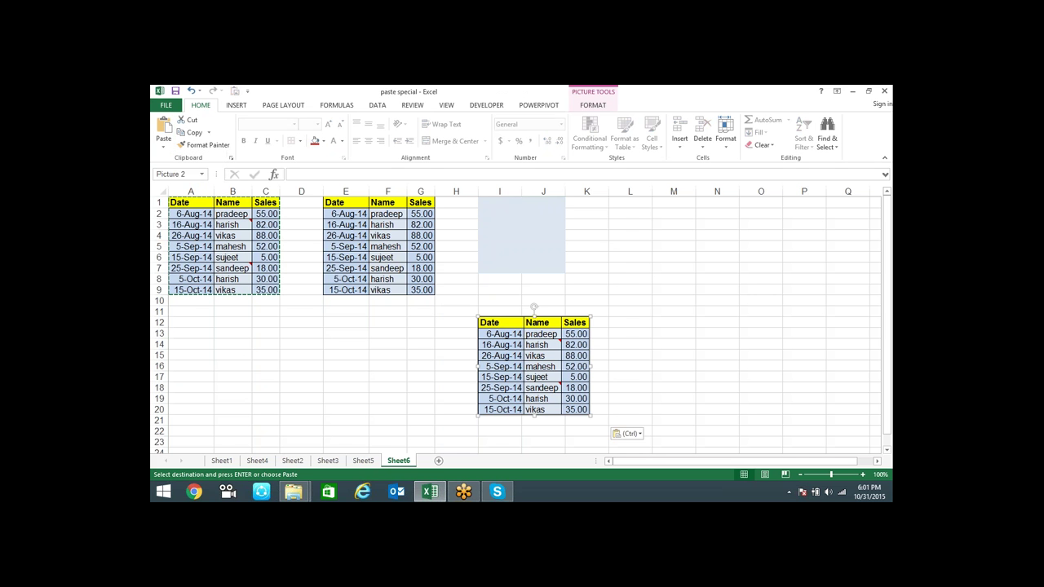
left_click_drag(533, 367, 536, 241)
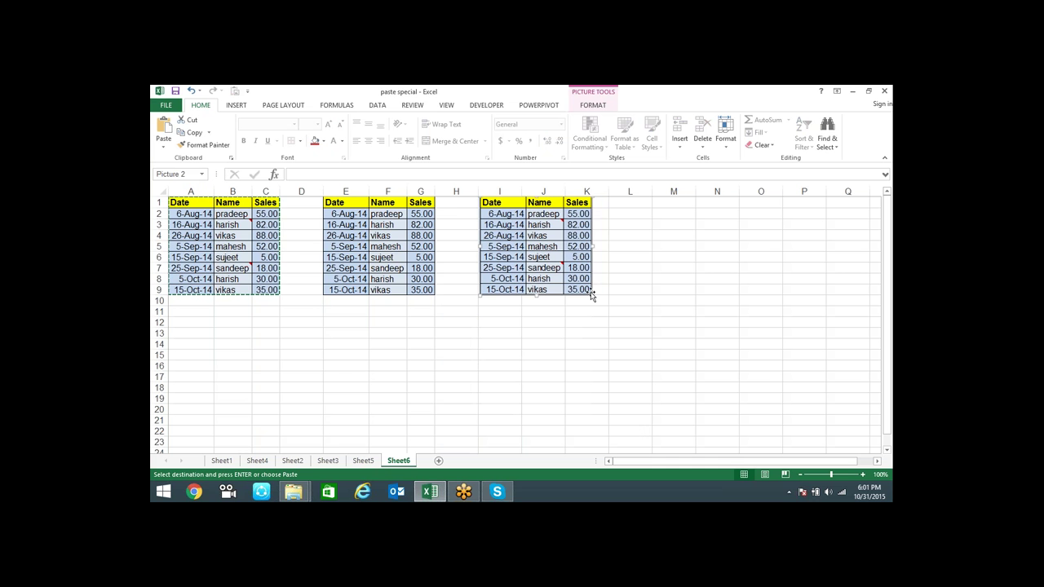
left_click_drag(592, 295, 562, 269)
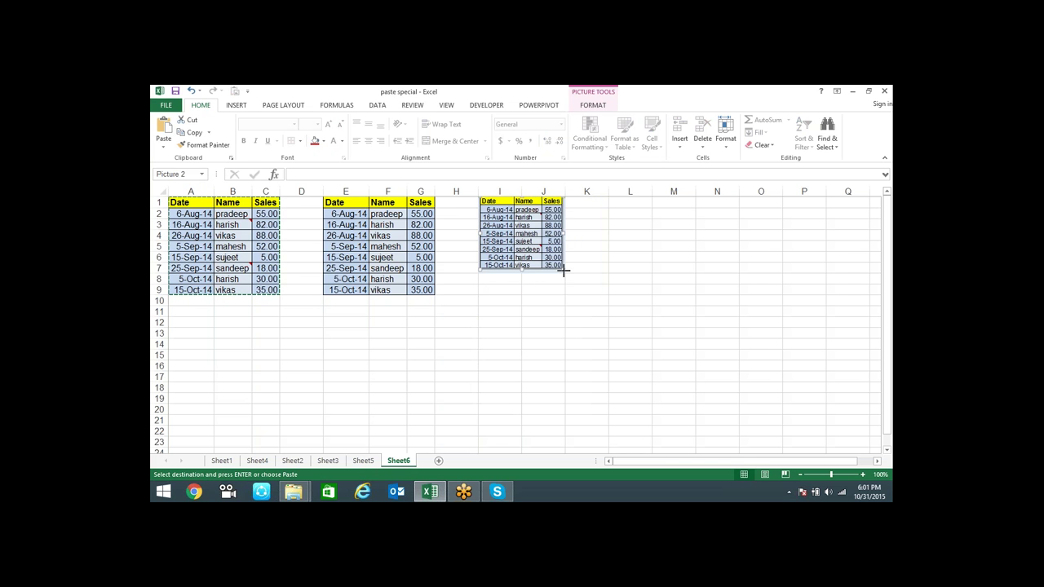
left_click(626, 265)
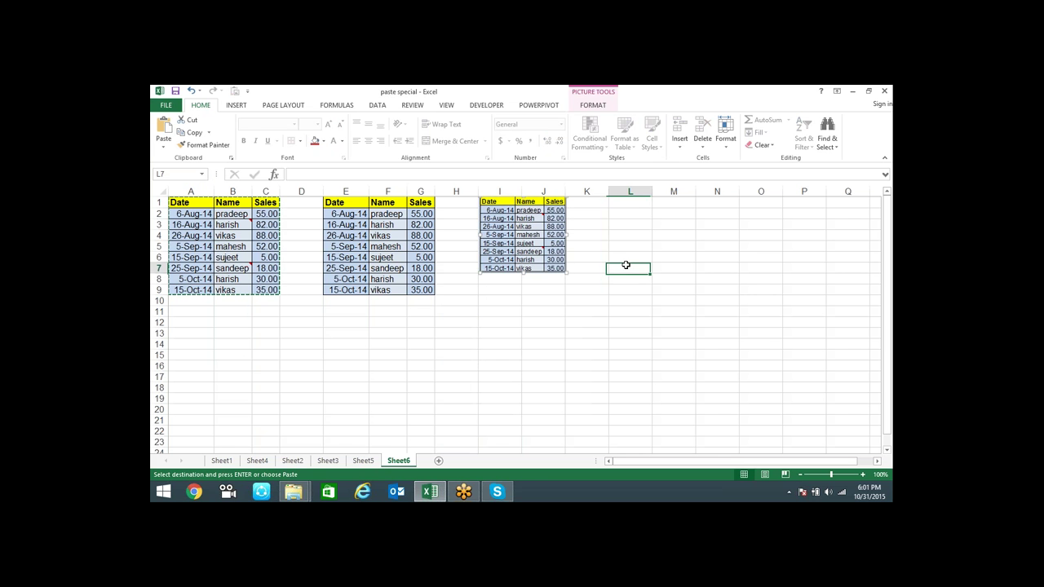
left_click(522, 236)
key("Delete")
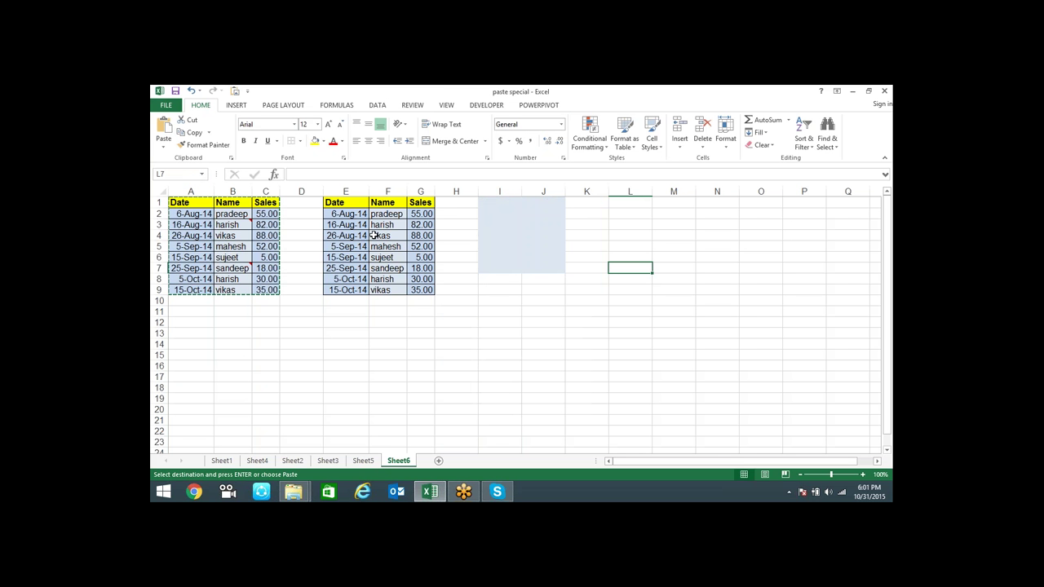
- Paste the table as a linked picture, moved to I2 and enlarged to span L14
left_click(164, 147)
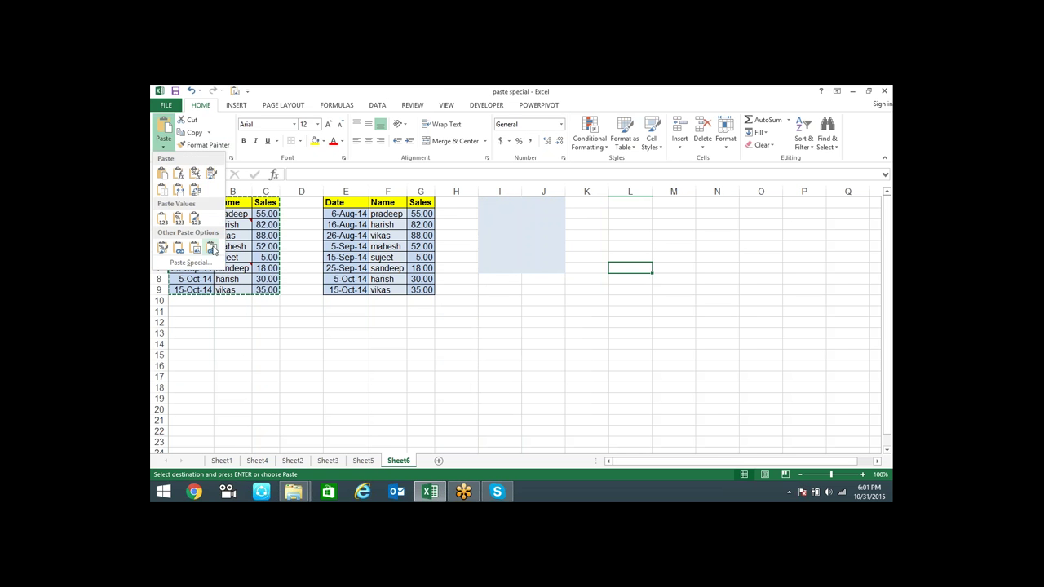
left_click(210, 248)
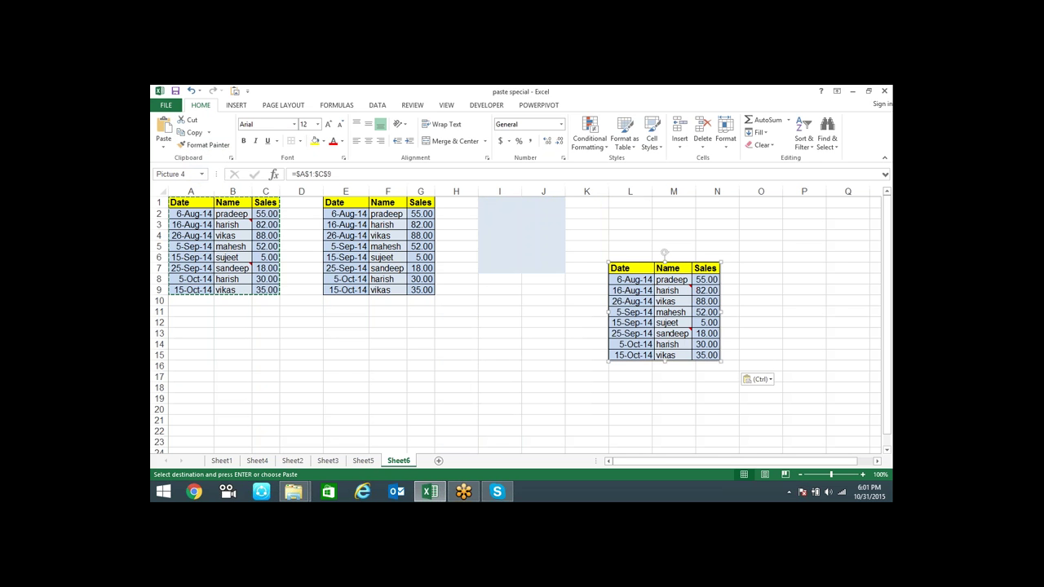
mouse_move(665, 262)
left_mouse_down()
mouse_move(517, 198)
mouse_move(522, 215)
mouse_move(533, 206)
left_mouse_up()
left_click_drag(588, 302, 627, 335)
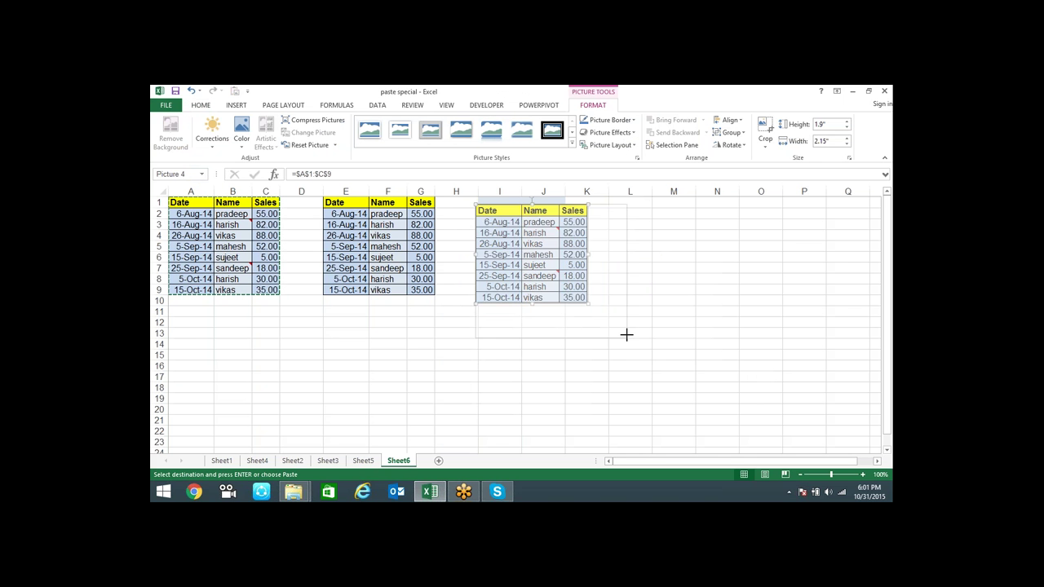
- Replace pradeep with sandeep in cell B2
left_click(249, 215)
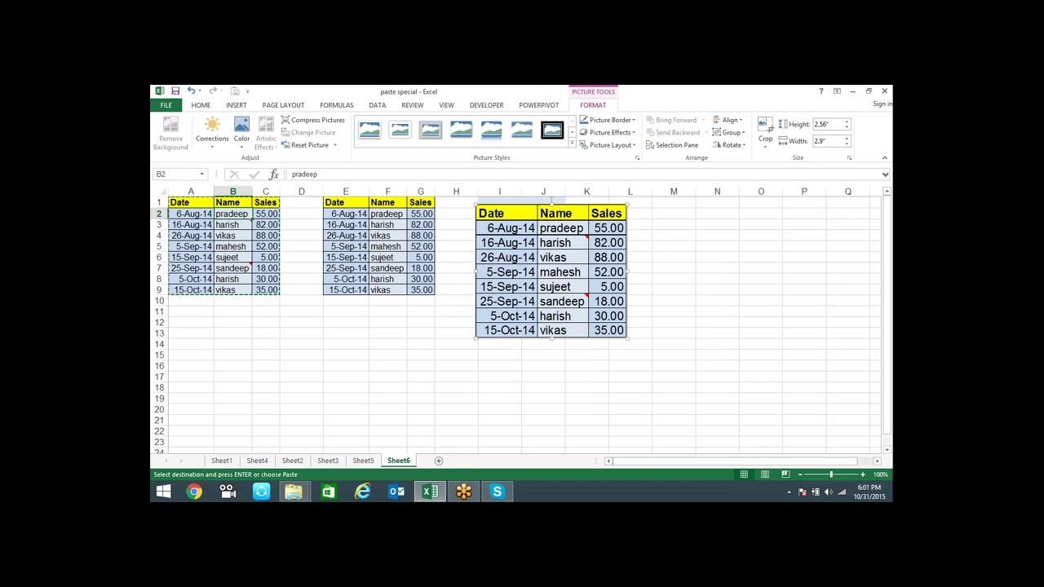
type("sandeep")
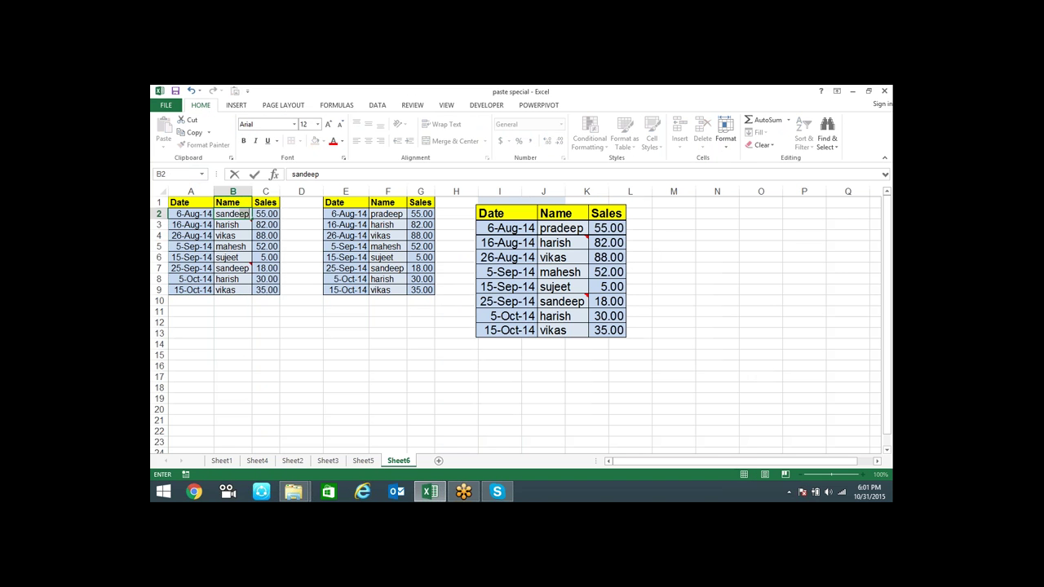
key("Return")
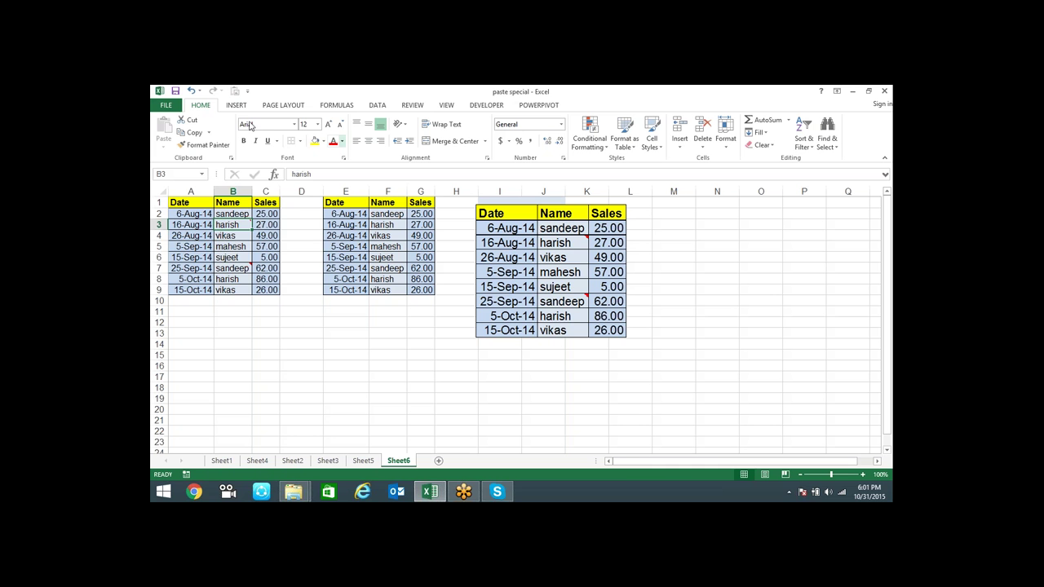
- Fill the date and name cells A4:B7 with yellow
left_click_drag(192, 236, 236, 267)
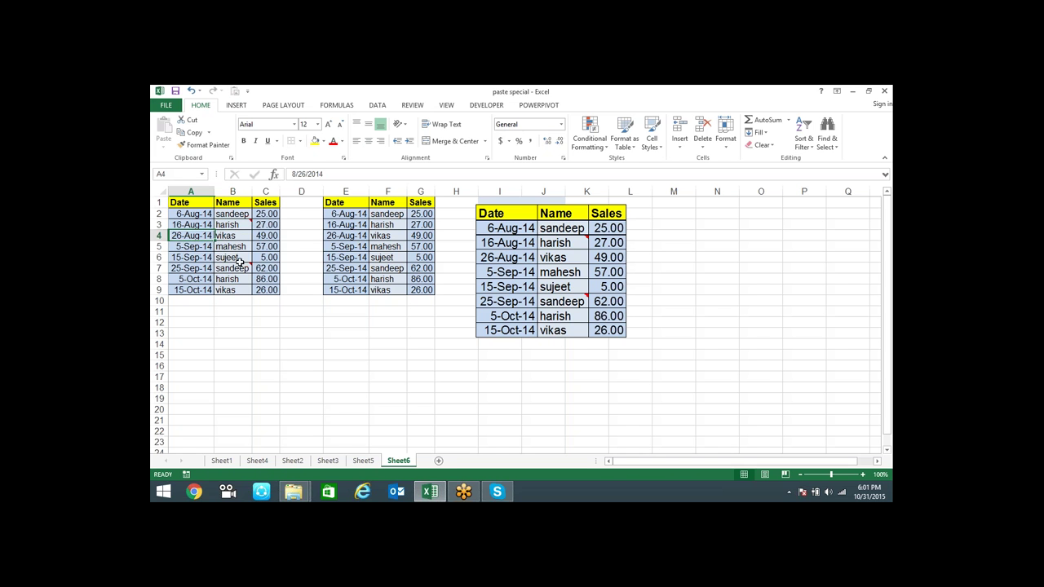
left_click(316, 141)
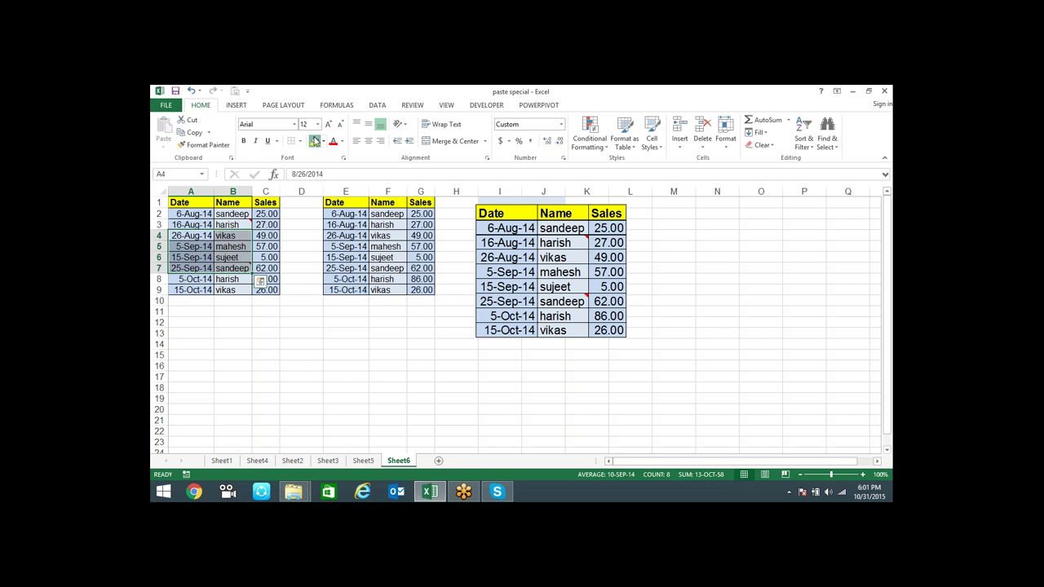
left_click(771, 277)
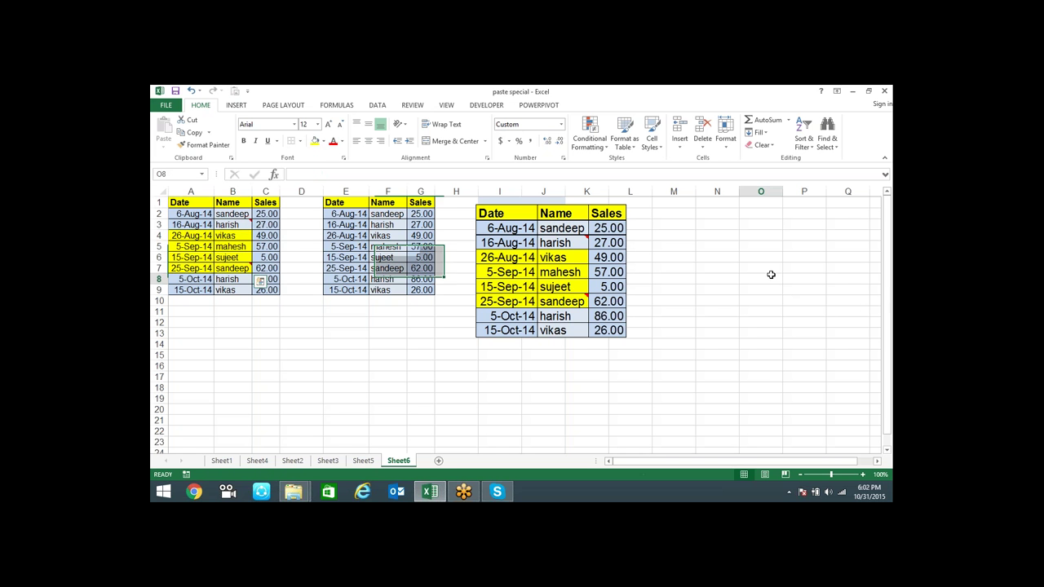
- Enlarge the linked picture proportionally and nudge it slightly down and right
left_click(600, 330)
left_click_drag(627, 337, 664, 371)
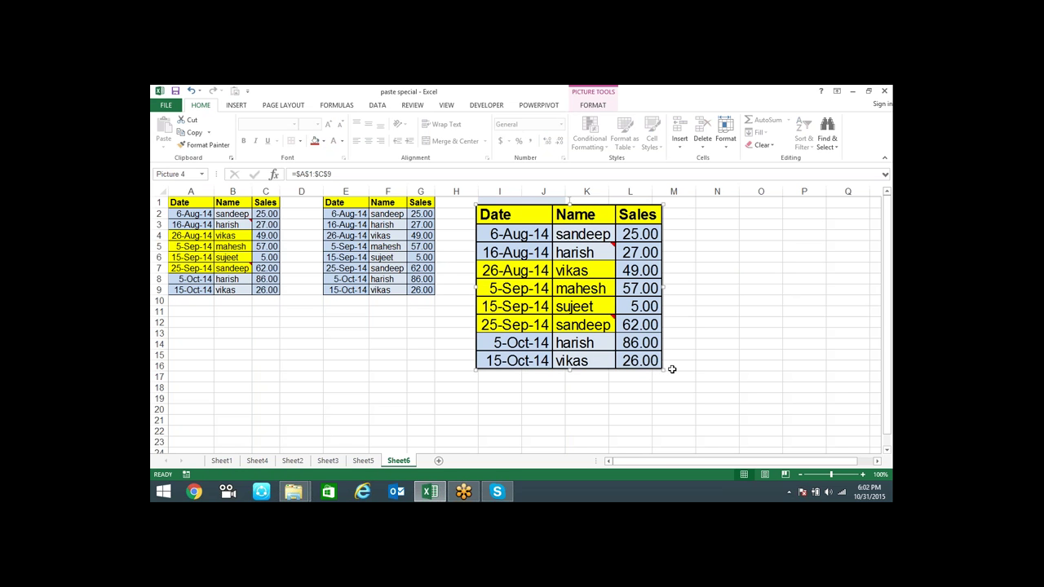
mouse_move(640, 229)
left_mouse_down()
mouse_move(659, 259)
mouse_move(643, 226)
left_mouse_up()
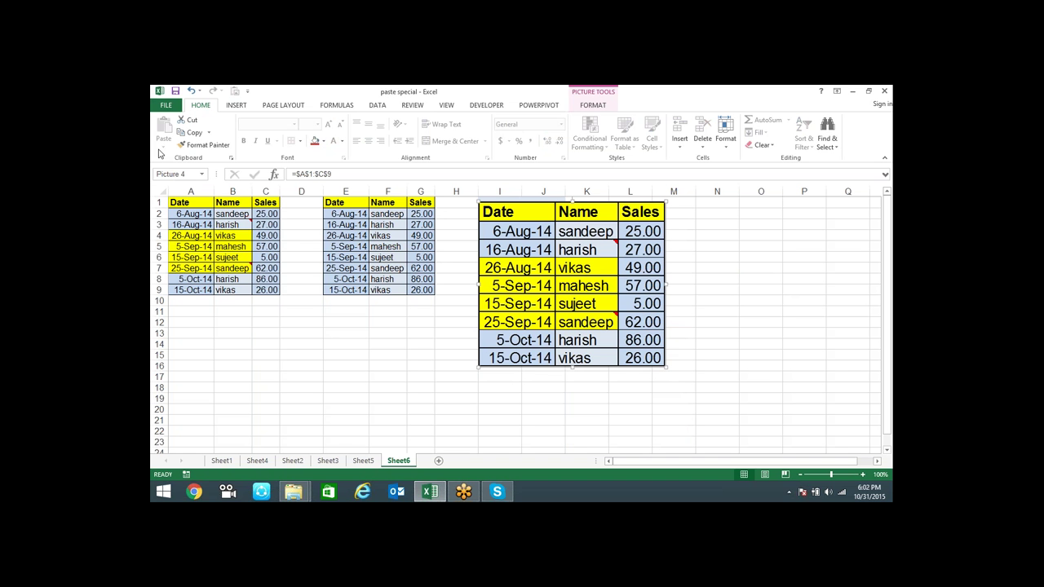
- Copy A1:C9, paste it as a linked picture, then shrink it and move it right and down
left_click(196, 235)
left_click_drag(169, 232, 277, 243)
left_click_drag(188, 202, 269, 291)
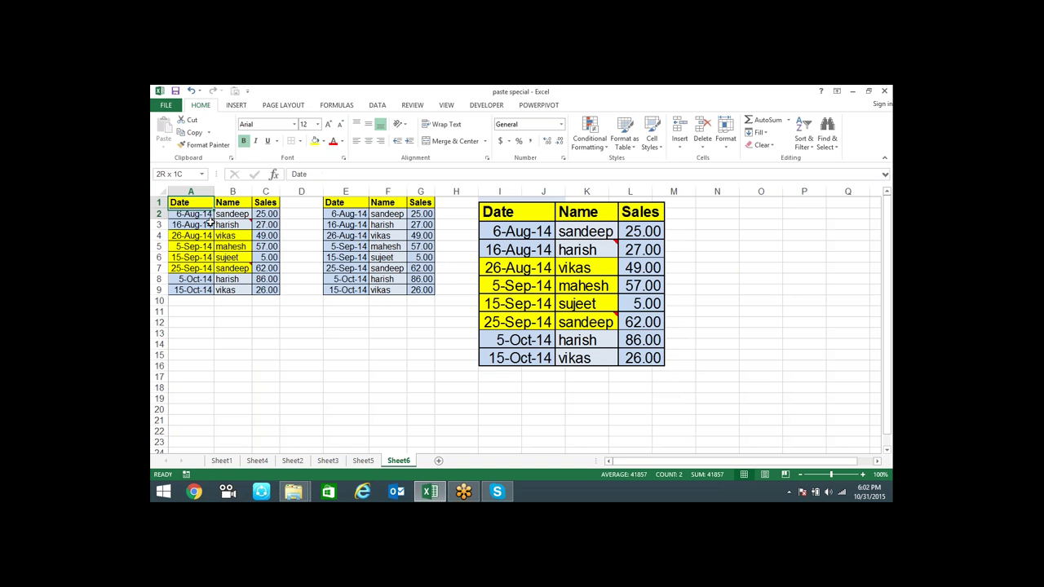
key("ctrl+c")
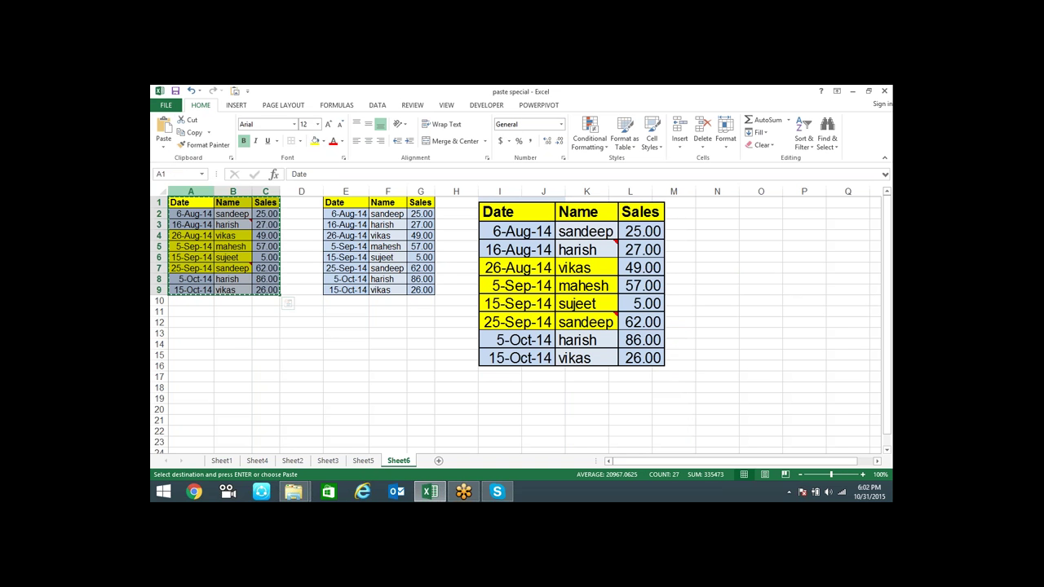
left_click(163, 147)
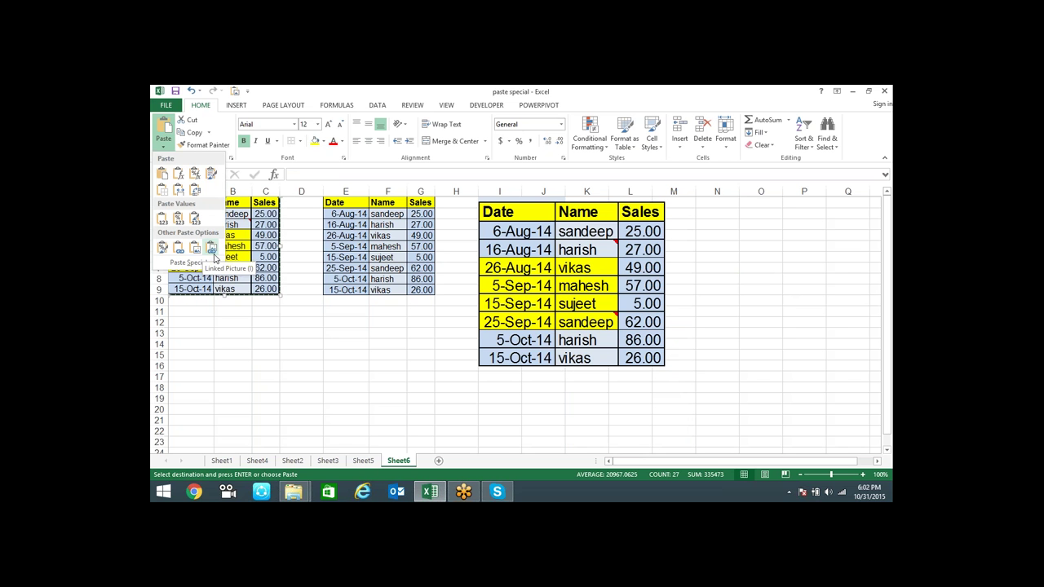
left_click(214, 255)
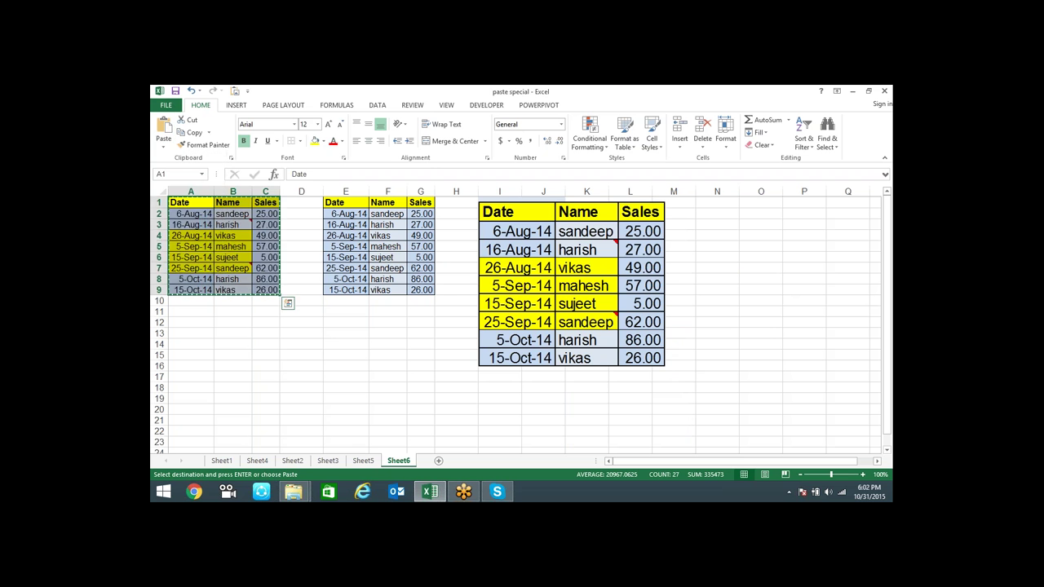
left_click(599, 356)
left_click_drag(643, 336, 643, 348)
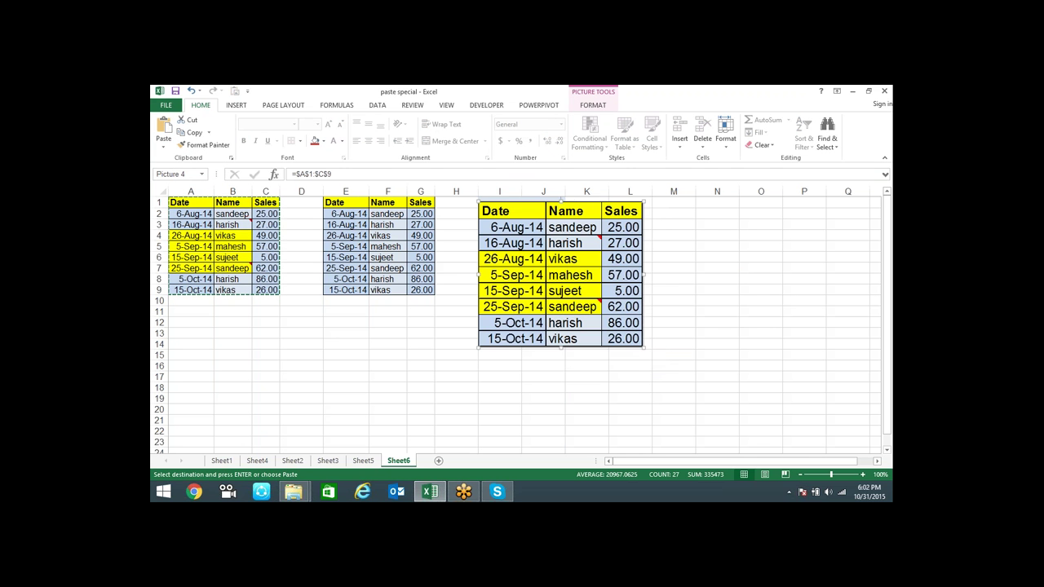
left_click_drag(561, 275, 584, 293)
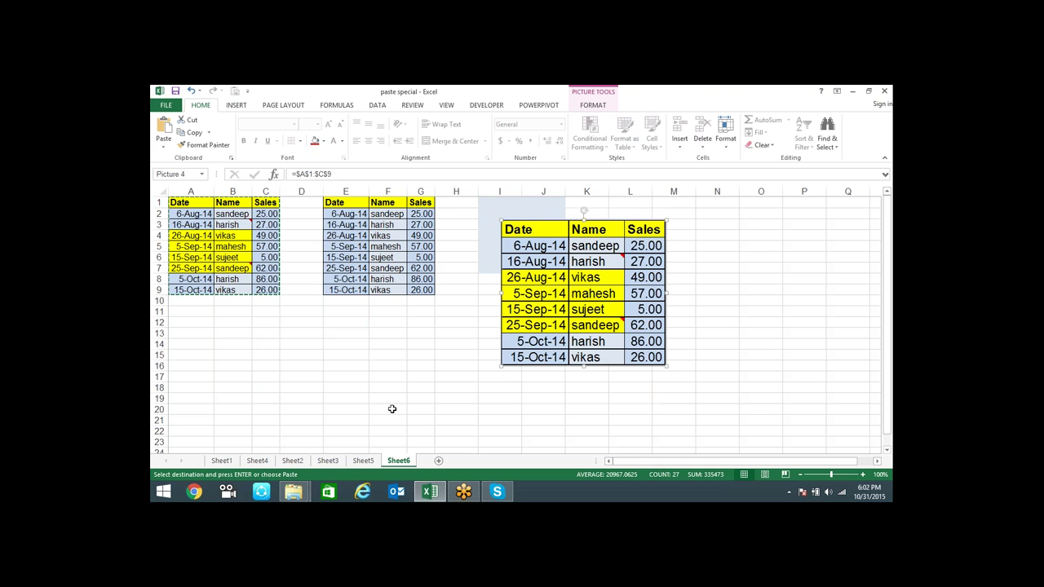
- Cancel the copy marquee, delete the pasted picture and select empty cell H12
key("Escape")
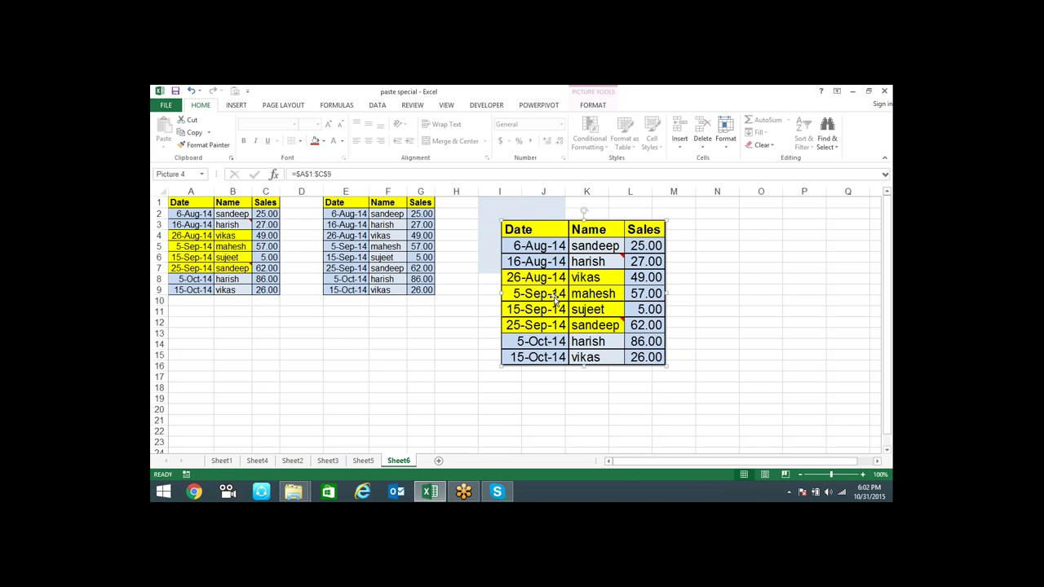
key("Delete")
left_click(452, 326)
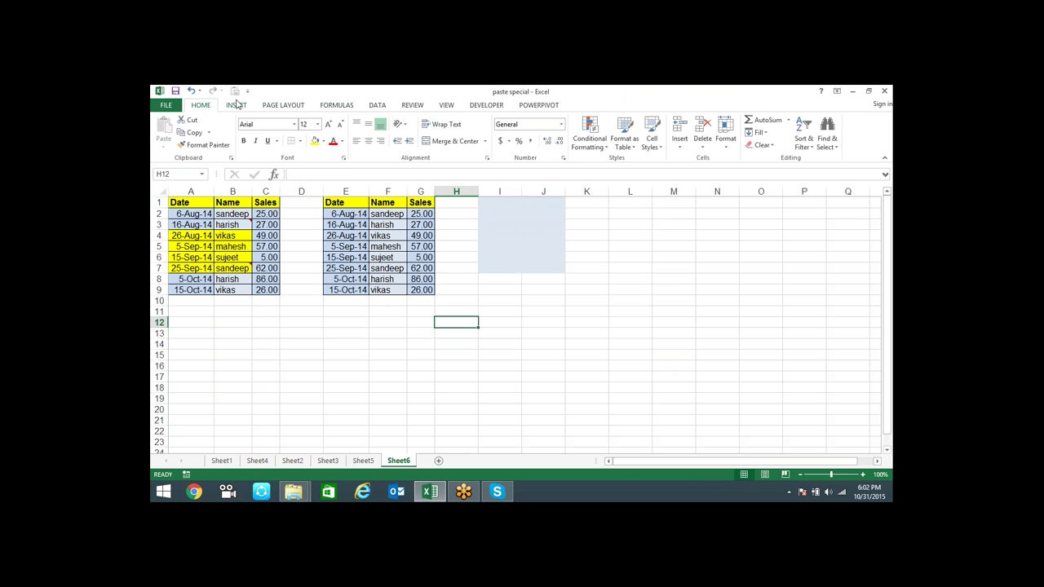
- Draw a rectangle shape below the tables across rows 13–15 and begin an = link formula for it
left_click(238, 106)
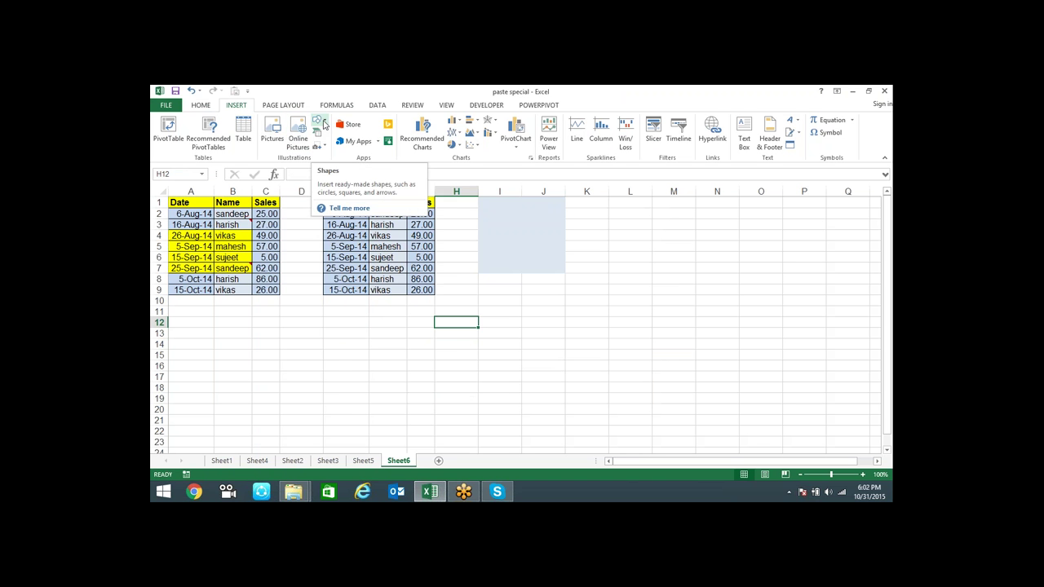
left_click(319, 122)
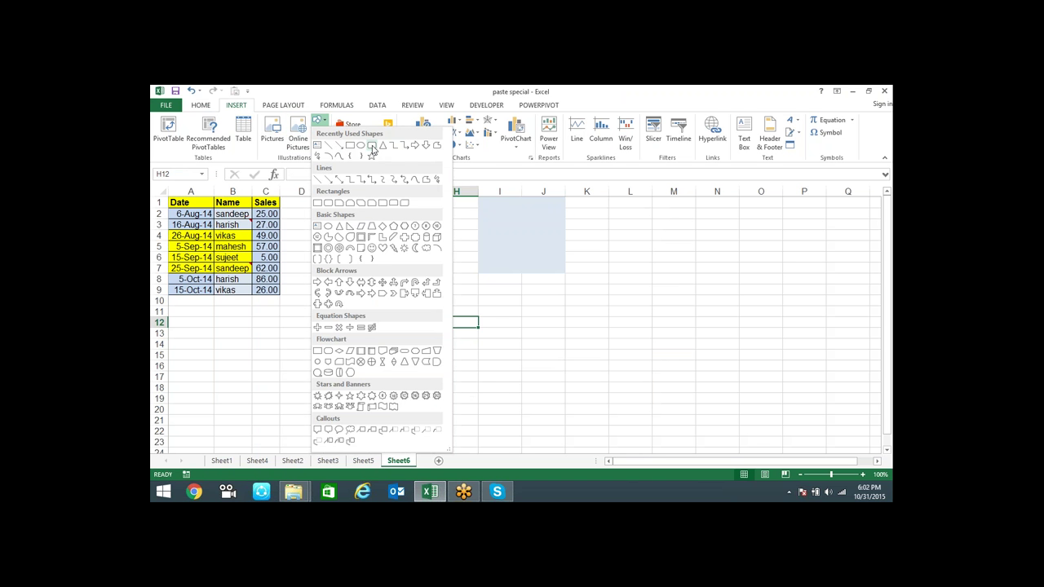
left_click(361, 145)
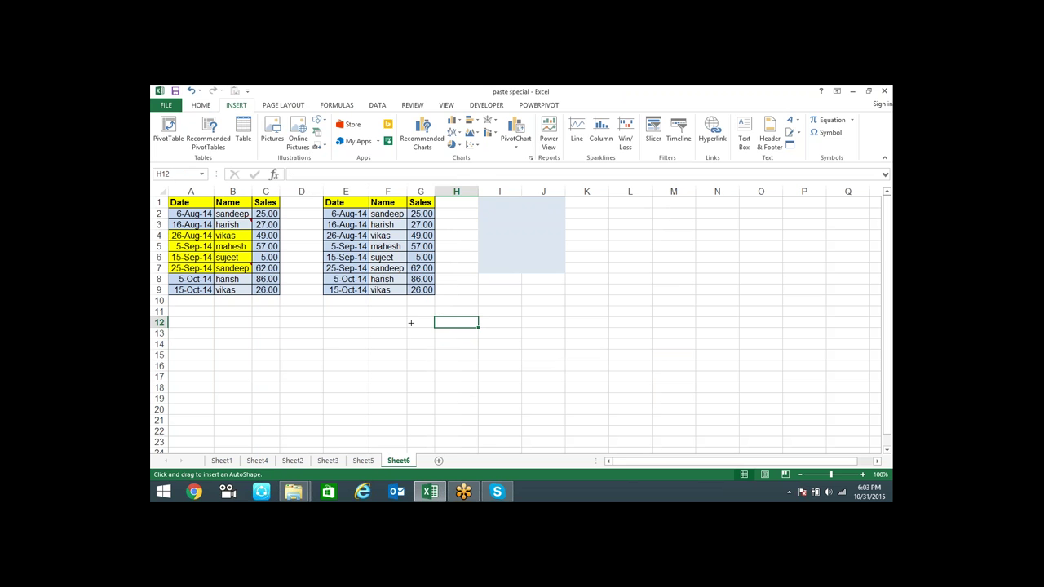
left_click_drag(411, 323, 562, 359)
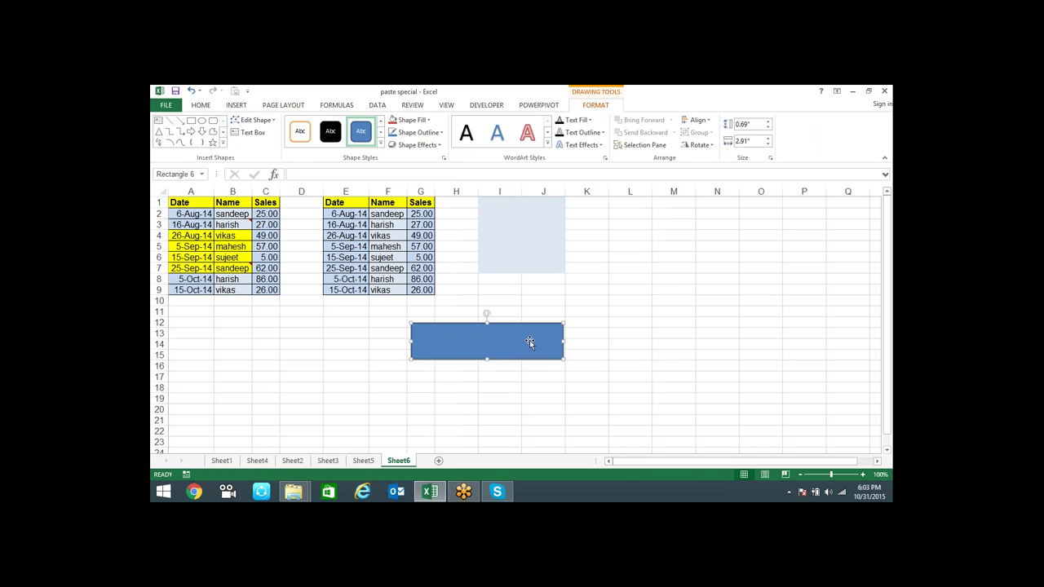
left_click(292, 173)
type("=")
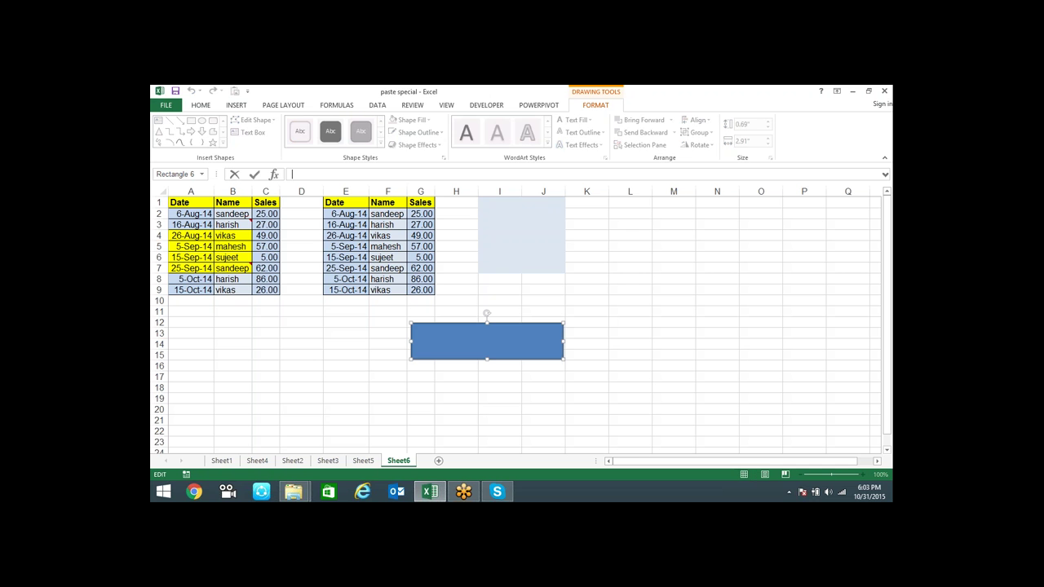
- Link the rectangle's text to K1 and enter 'hi I am sandeep' in K1
left_click(590, 208)
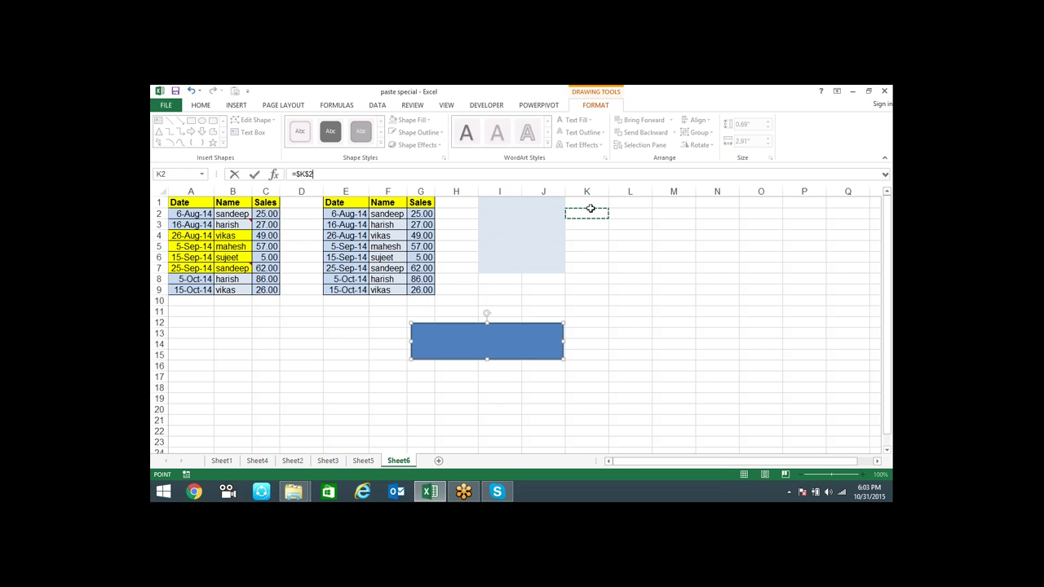
left_click(586, 205)
key("Return")
left_click(584, 204)
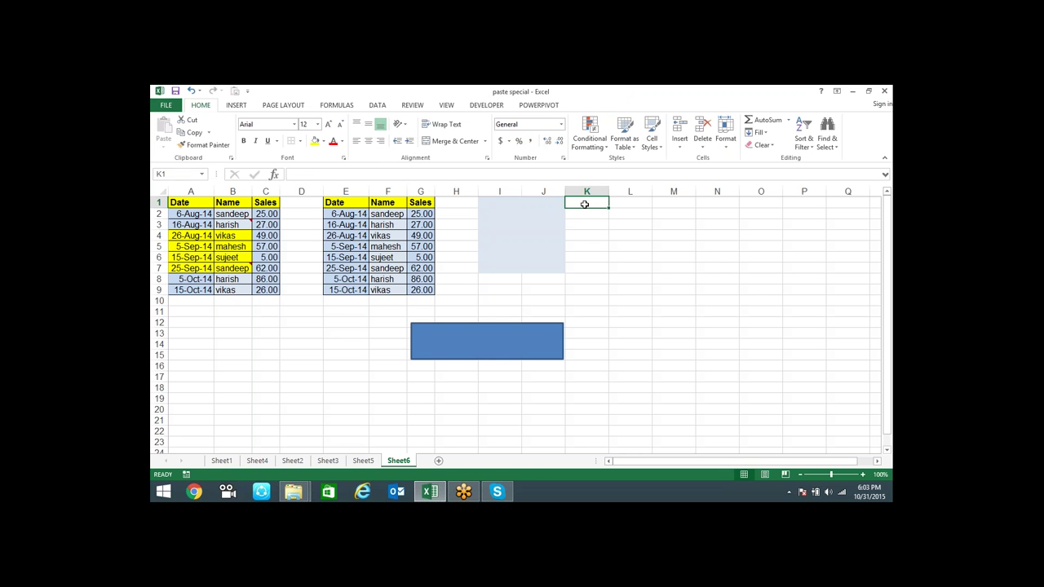
type("hi I a")
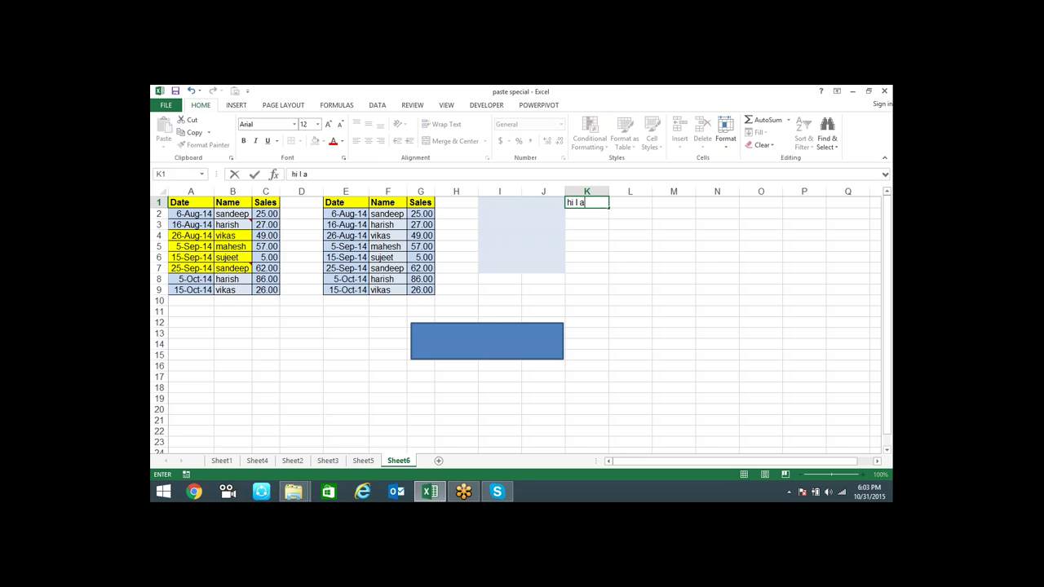
type("m sandeep")
key("Return")
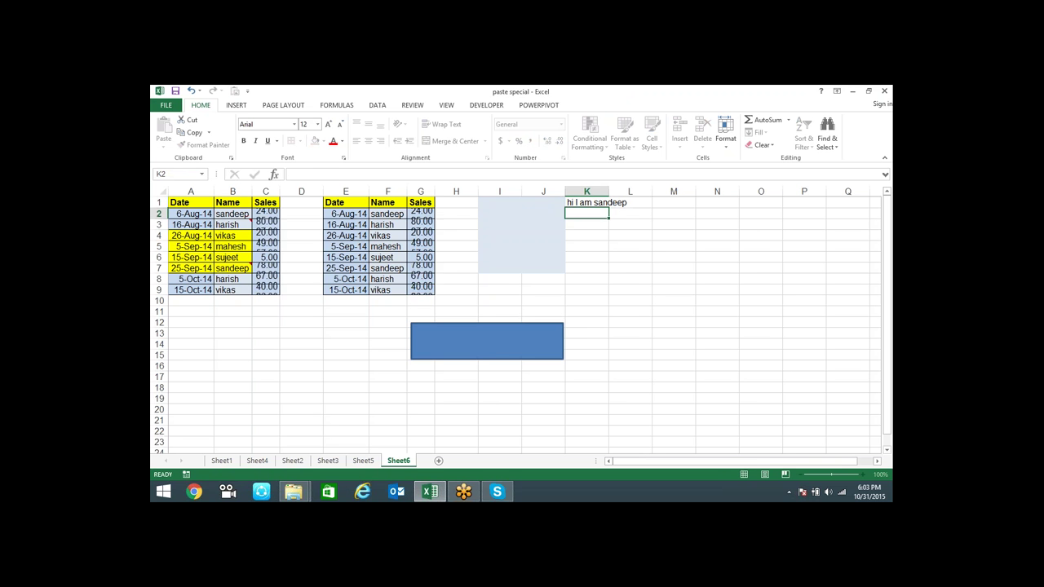
- Centre the rectangle's text vertically and horizontally and enlarge it to size 18
left_click(487, 341)
type("=$K$1")
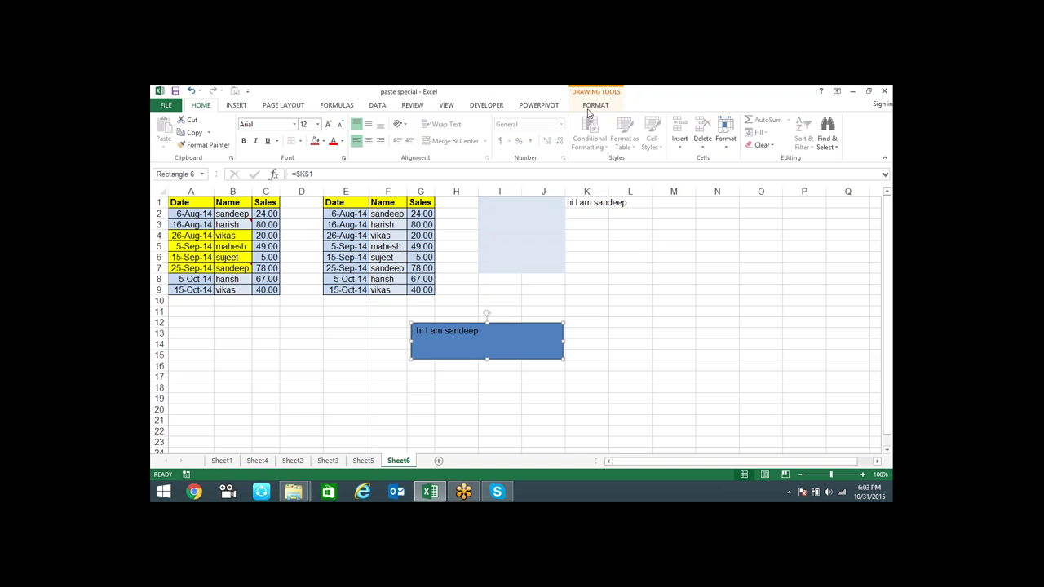
left_click(369, 124)
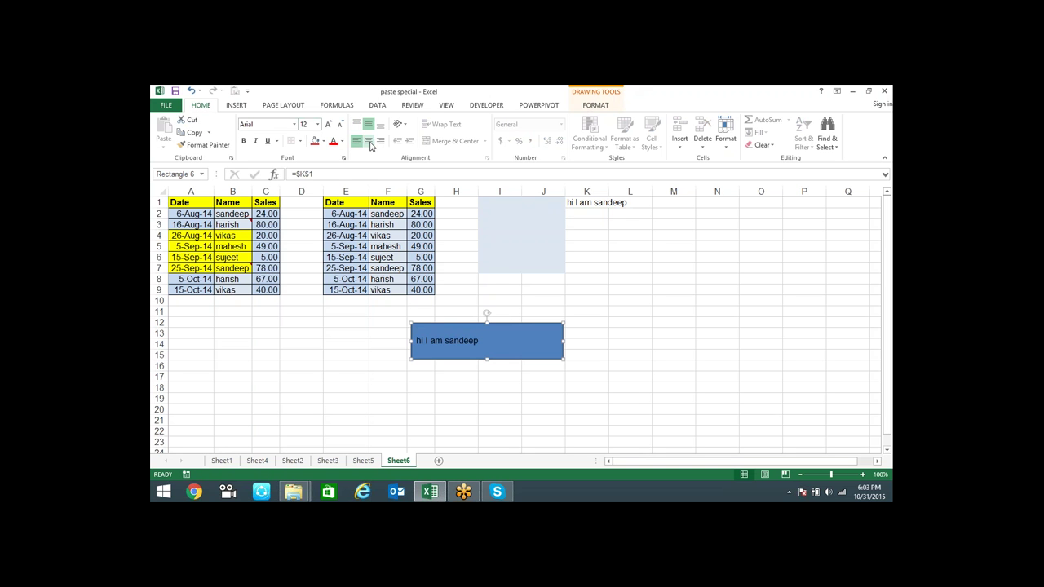
left_click(369, 141)
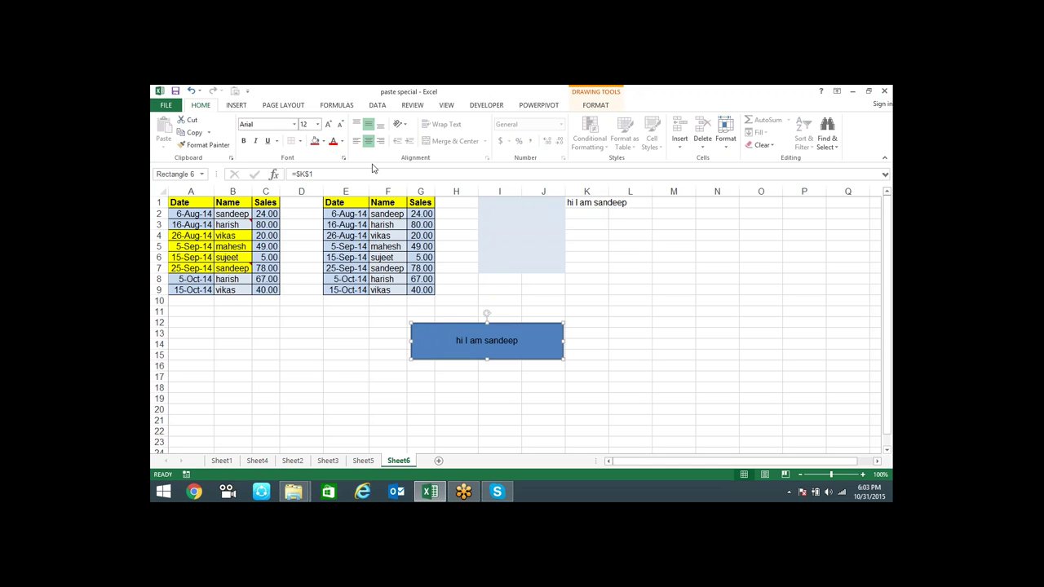
left_click(328, 124)
left_click(328, 124)
left_click(327, 124)
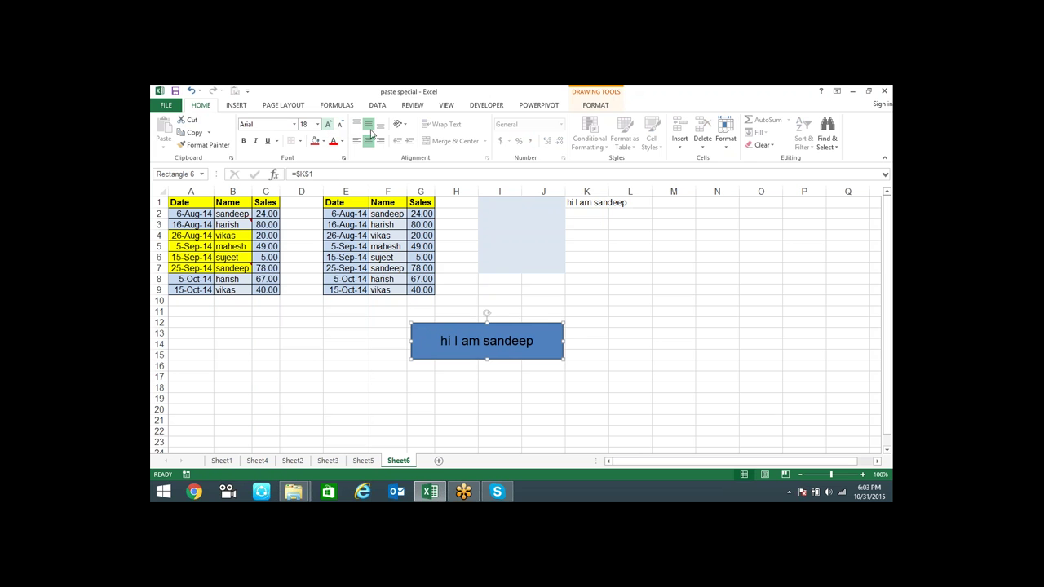
- Change K1 to 'hello' and re-link the rectangle's formula to K1
left_click(586, 204)
type("he")
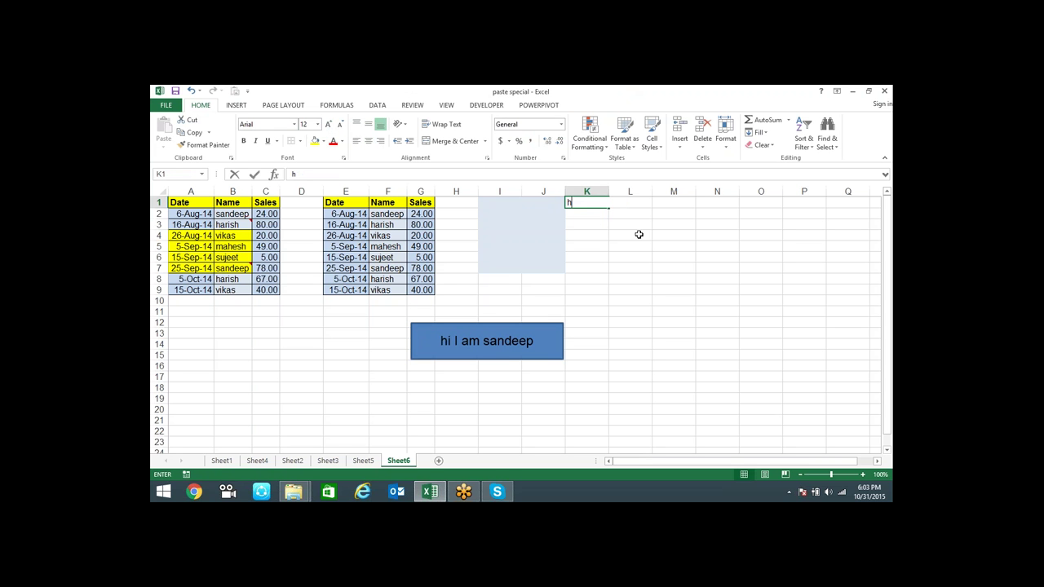
type("llo")
key("Return")
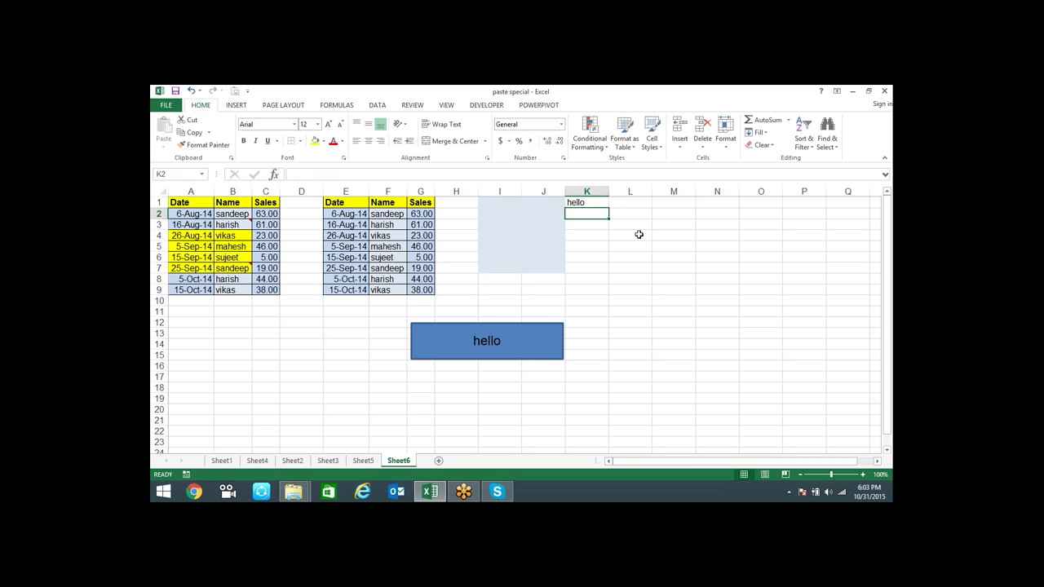
left_click(538, 351)
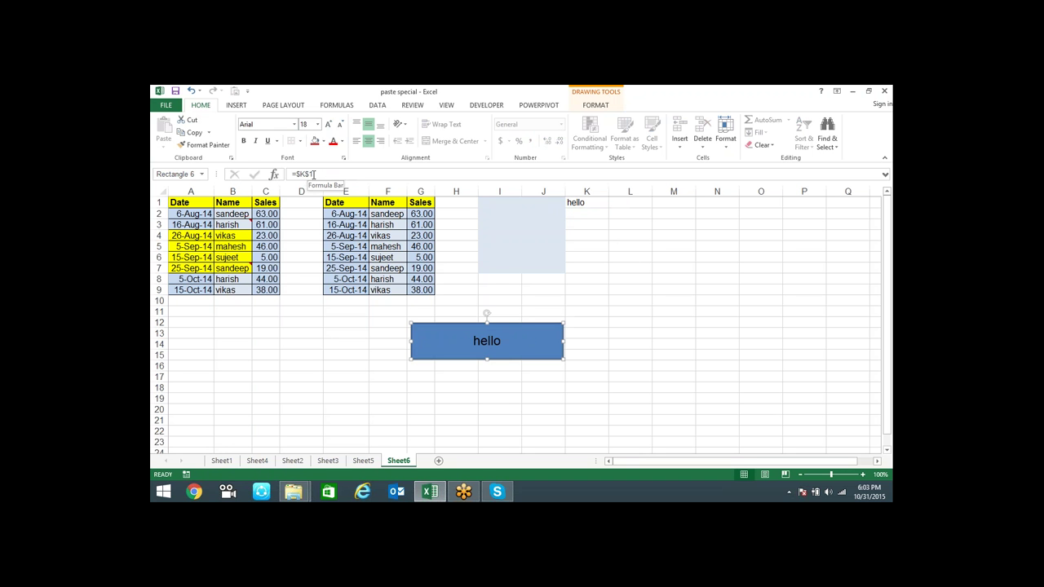
left_click_drag(313, 174, 295, 175)
key("BackSpace")
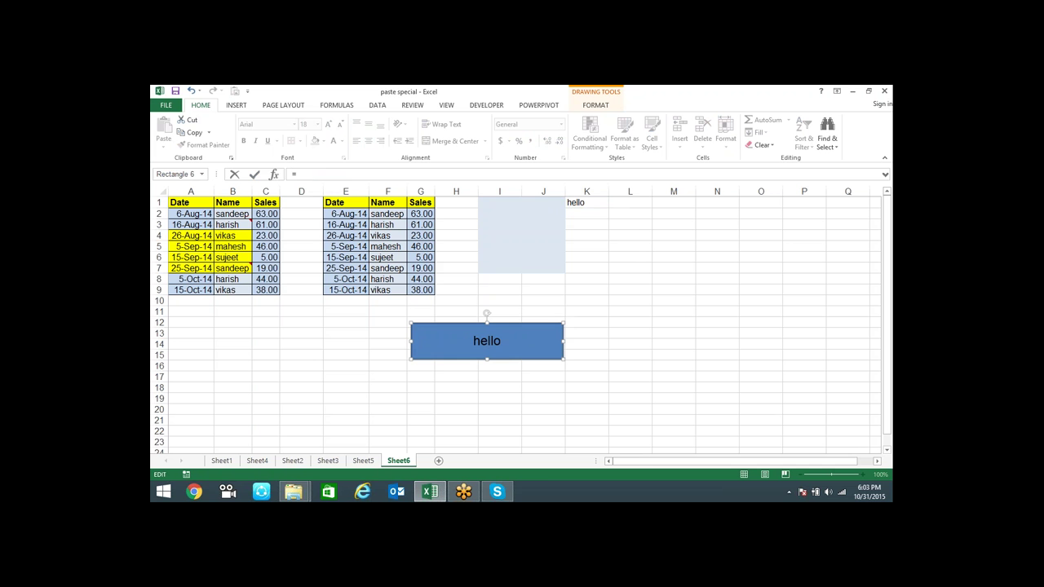
left_click(578, 201)
key("Return")
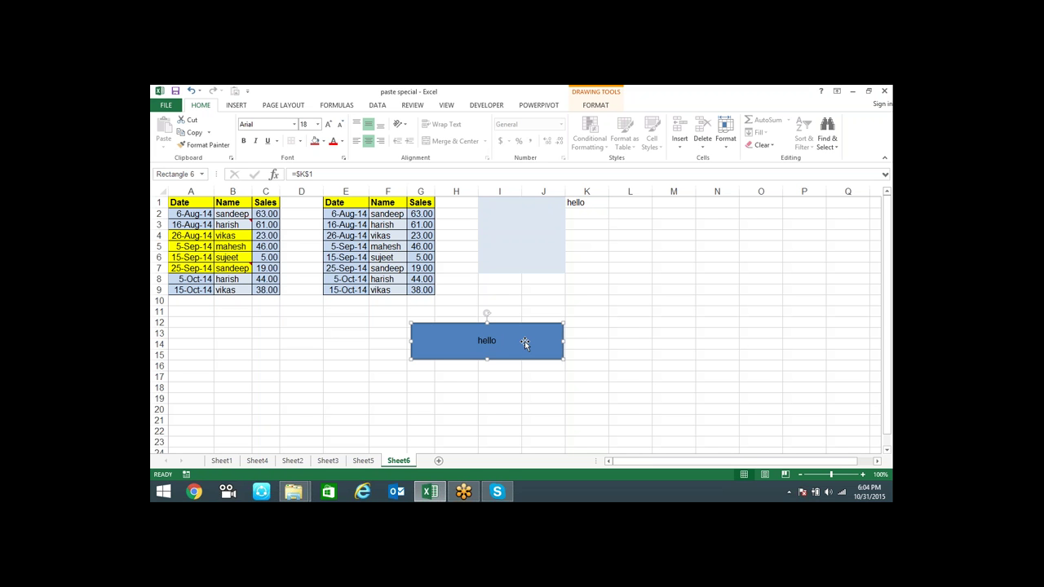
- Change K1 to 'hi', then delete the linked rectangle
left_click(587, 204)
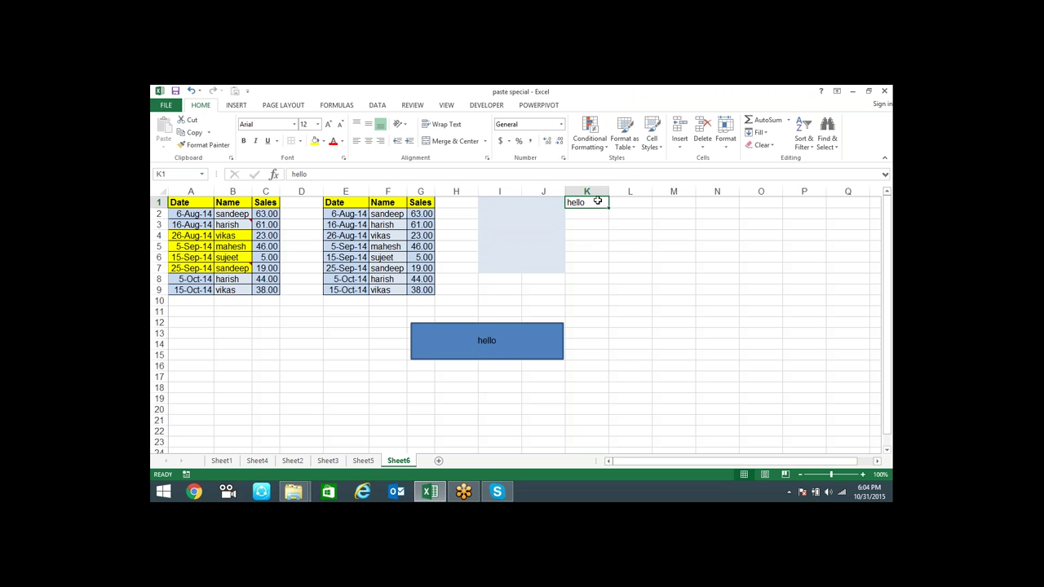
type("hi")
key("Return")
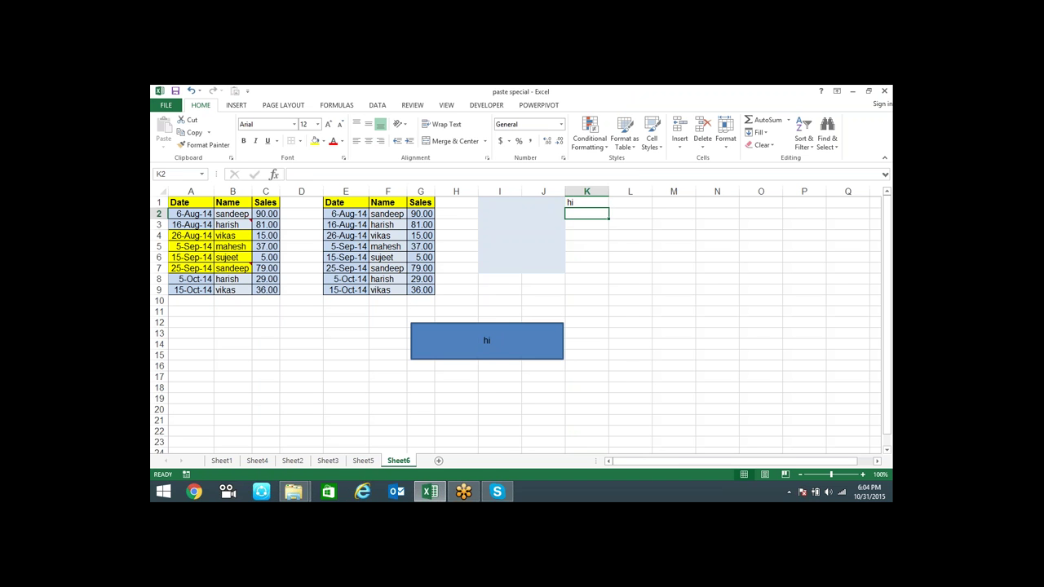
left_click(560, 328)
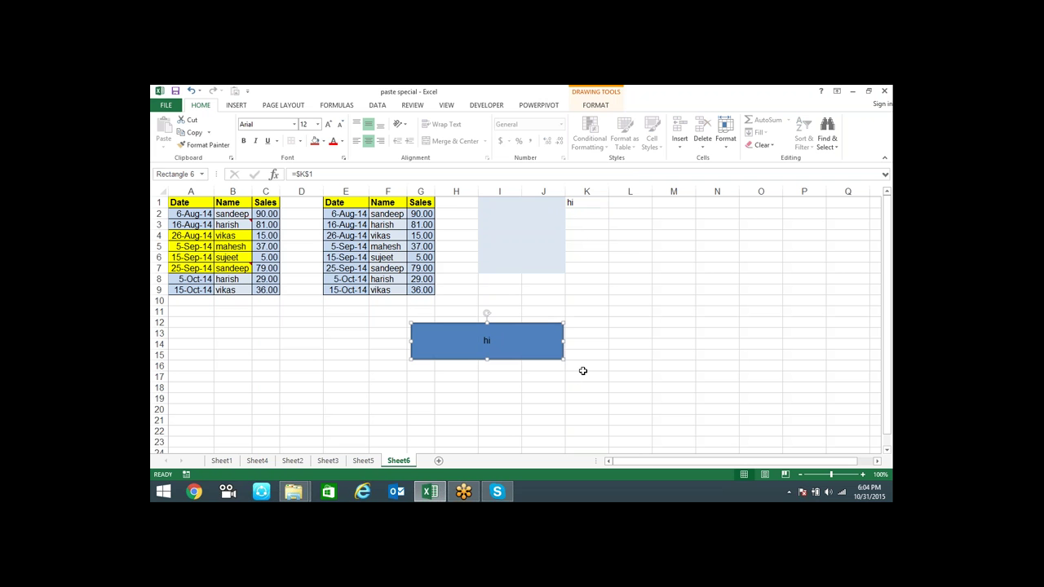
key("Delete")
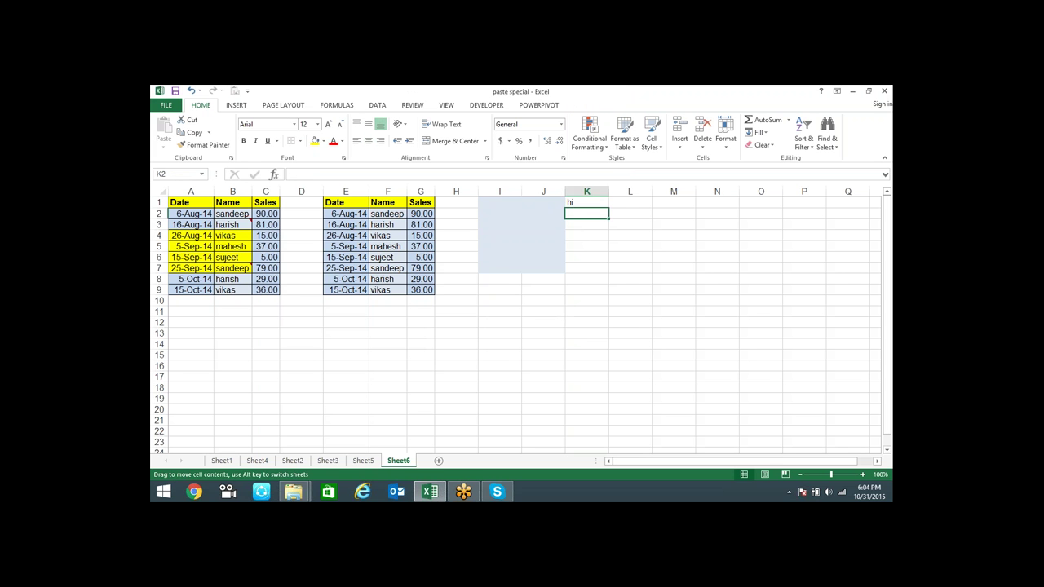
- Clear the text from K1 and switch to Sheet1
left_click(586, 202)
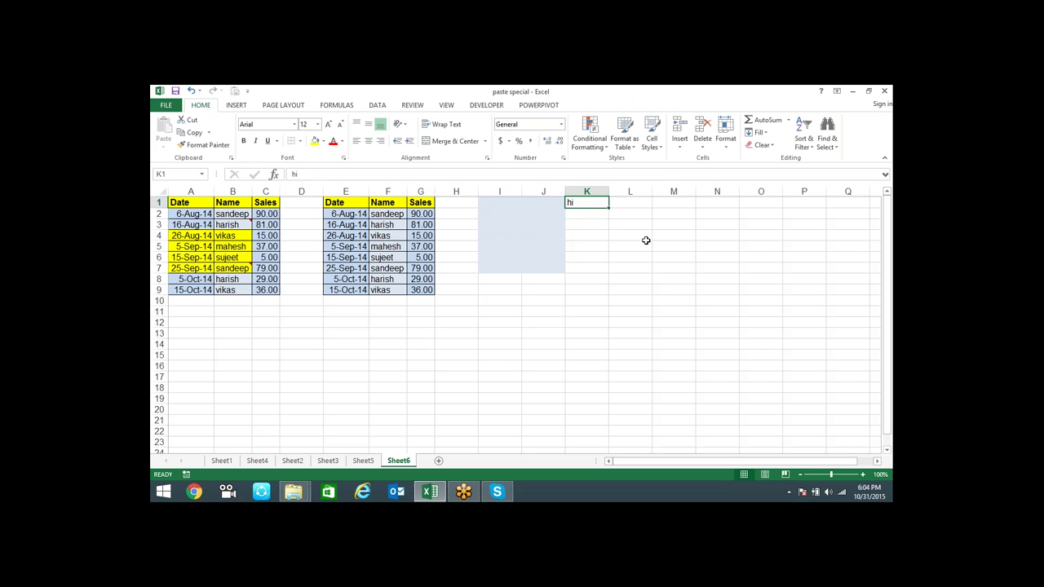
key("Delete")
left_click(580, 300)
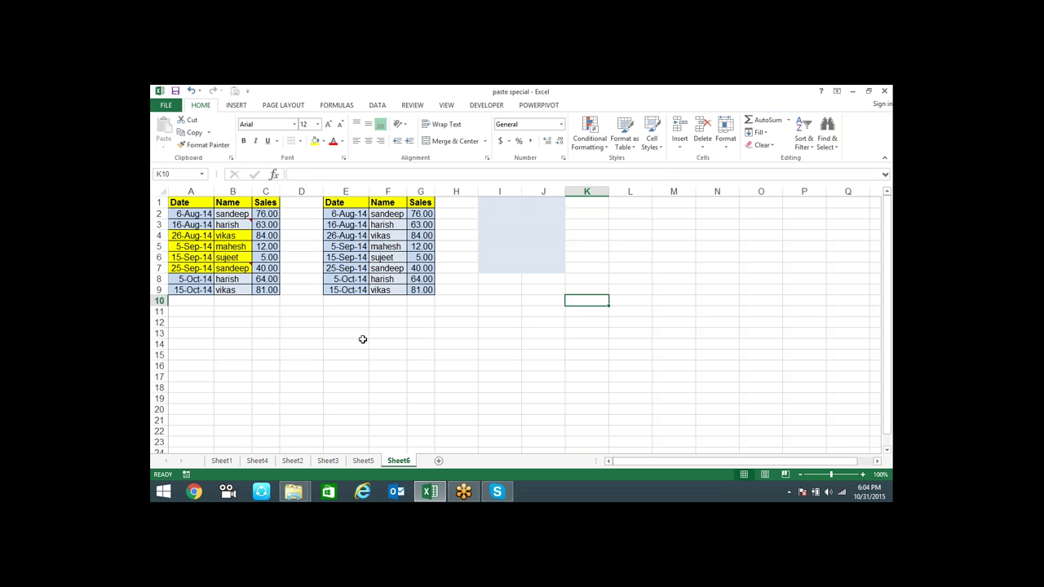
left_click(222, 461)
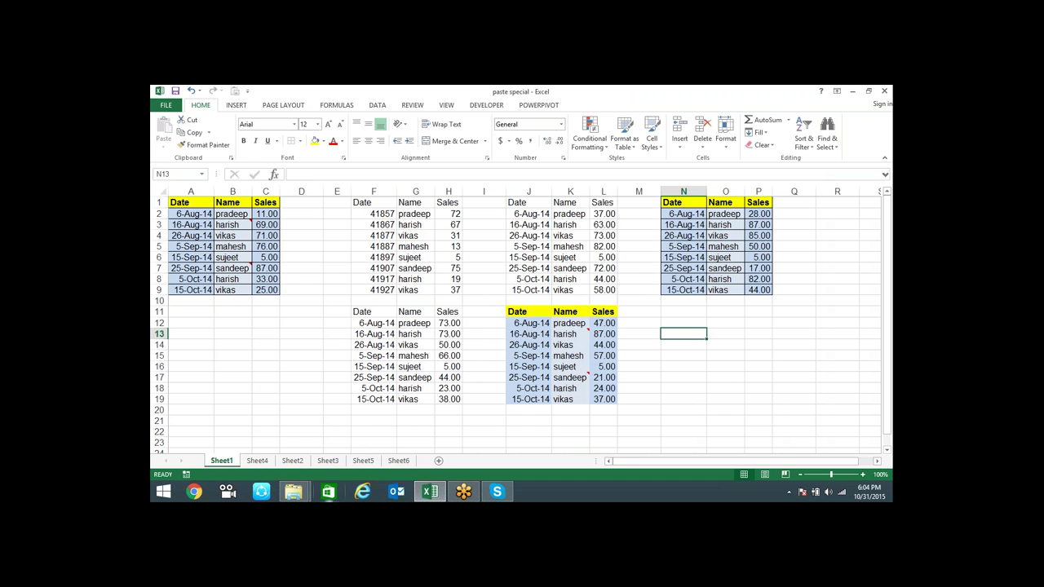
- Return to Sheet6 and add a new blank worksheet, Sheet7
left_click(399, 461)
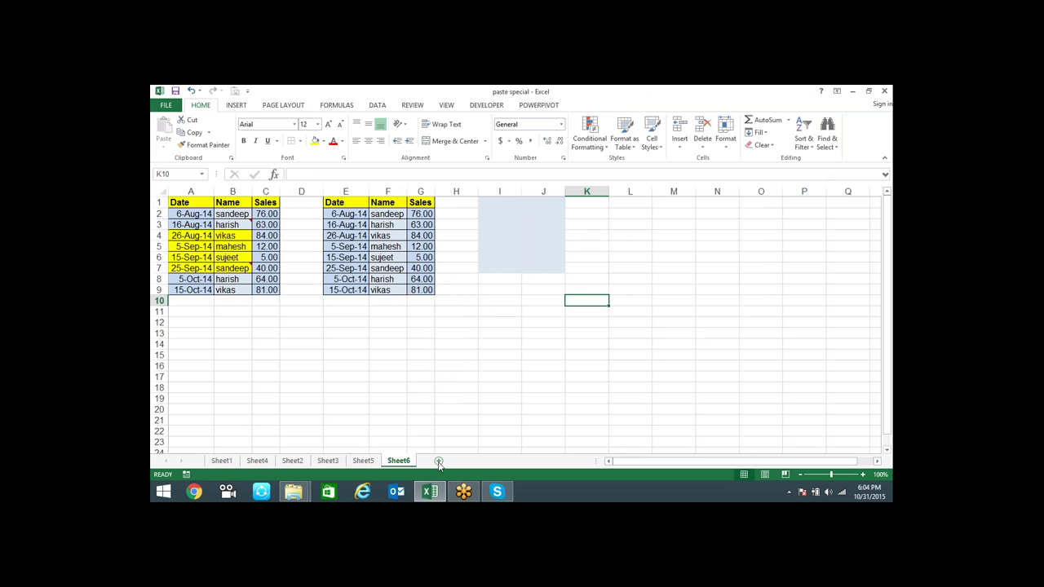
left_click(439, 461)
left_click(363, 235)
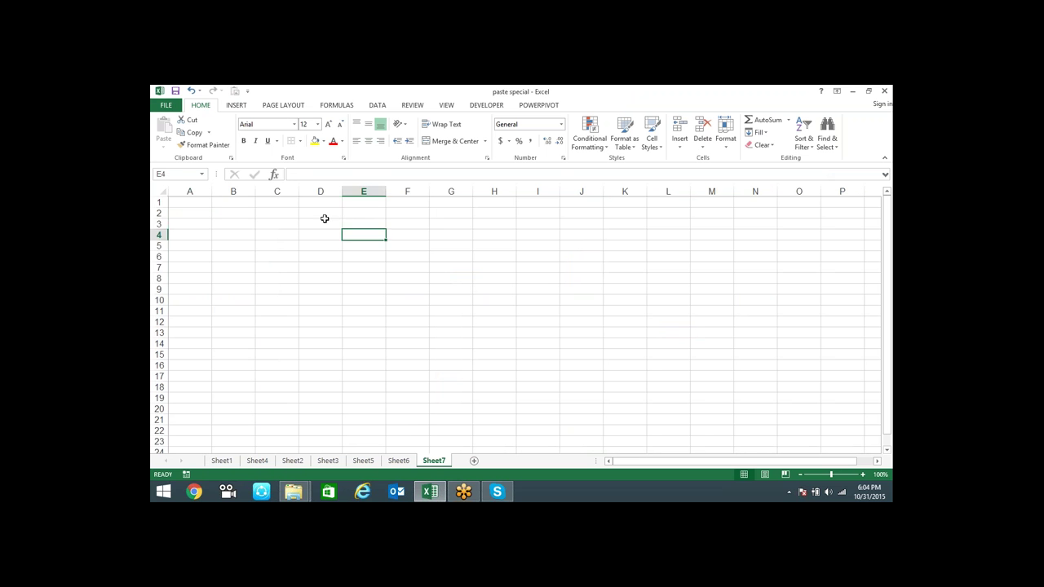
- Try several range selections on Sheet7, ending with E3:H10 selected
left_click_drag(325, 219, 438, 299)
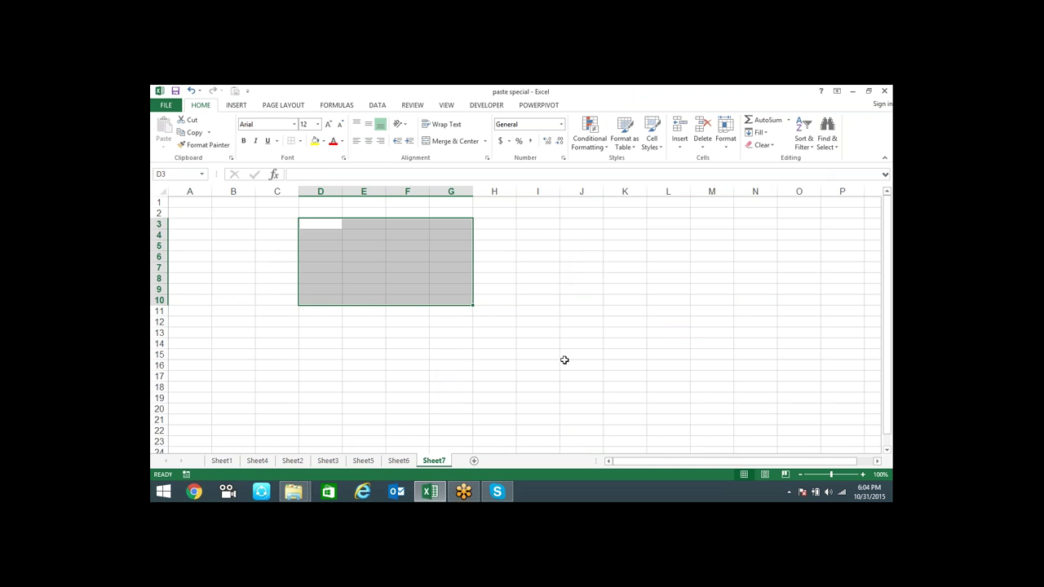
left_click(534, 326)
left_click_drag(322, 235, 393, 291)
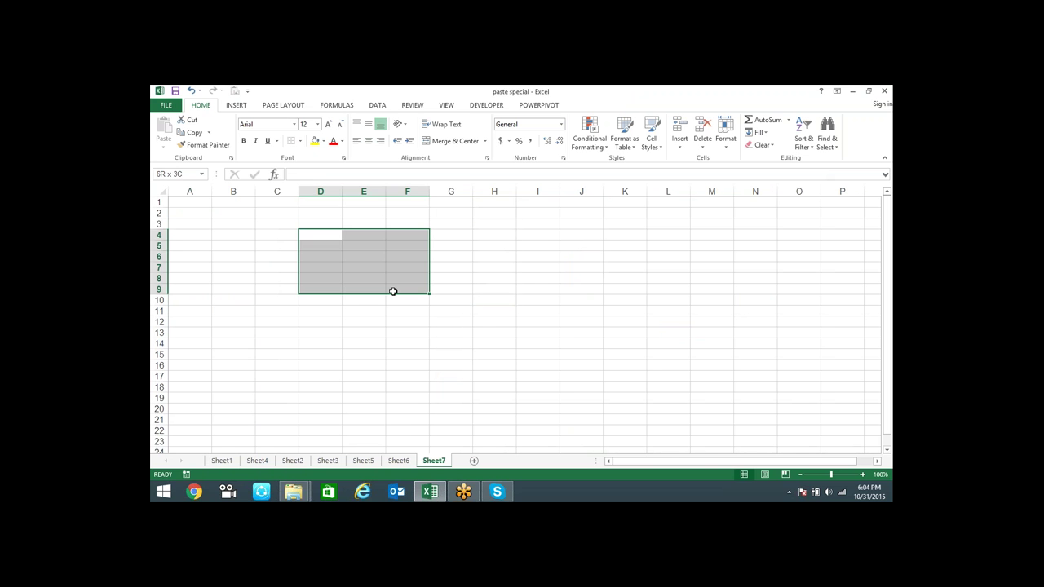
left_click(520, 351)
left_click(325, 226)
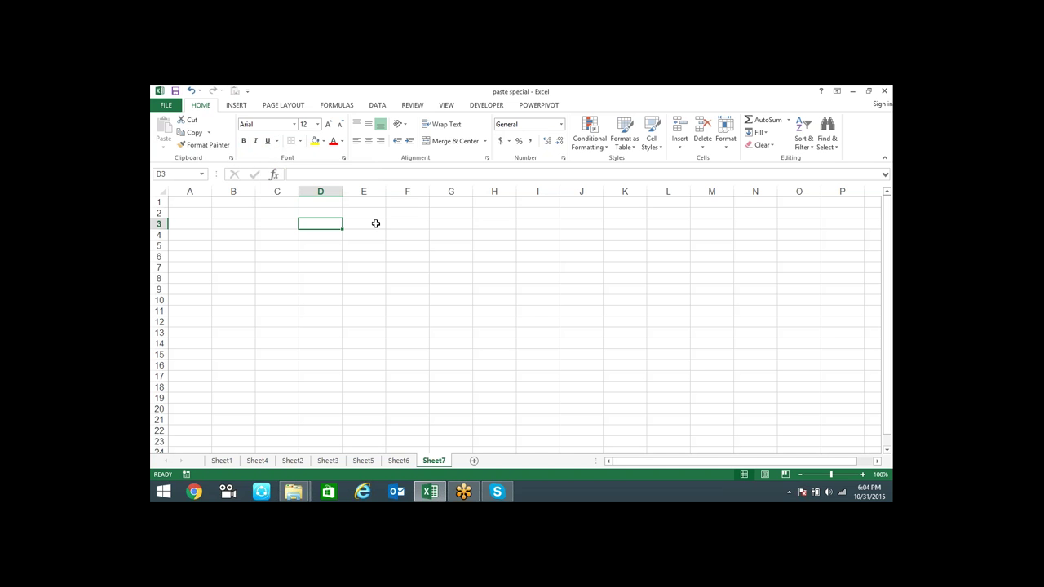
left_click_drag(375, 223, 481, 298)
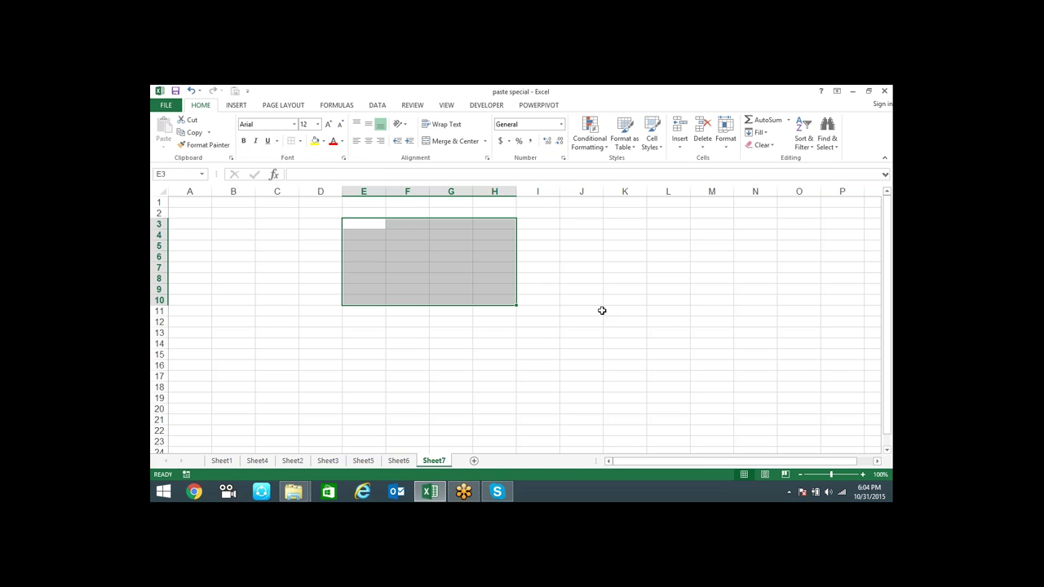
- Apply All Borders to E3:H10 using Alt, H, B, A
key("alt")
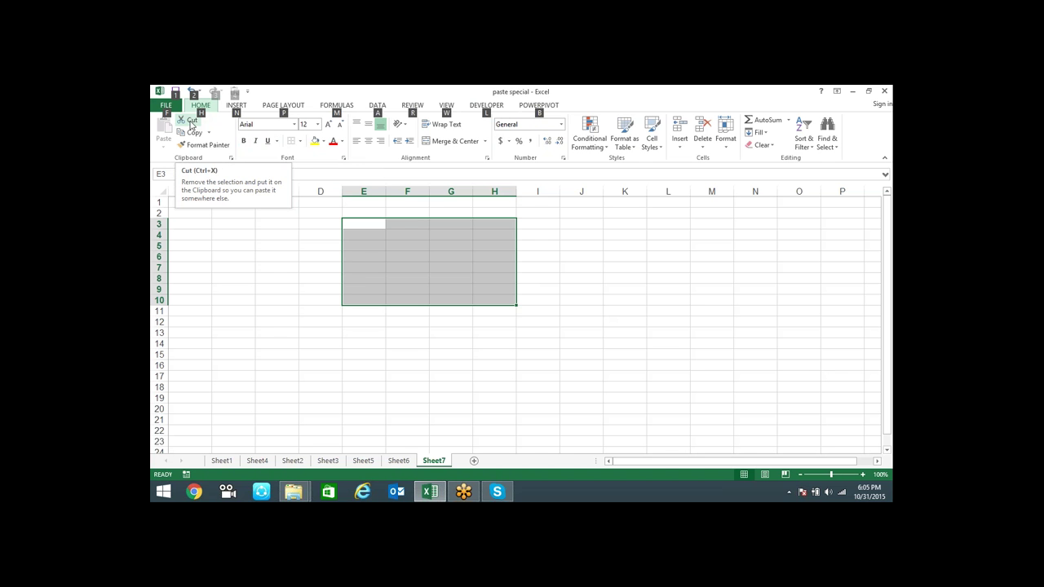
key("alt")
key("alt+h")
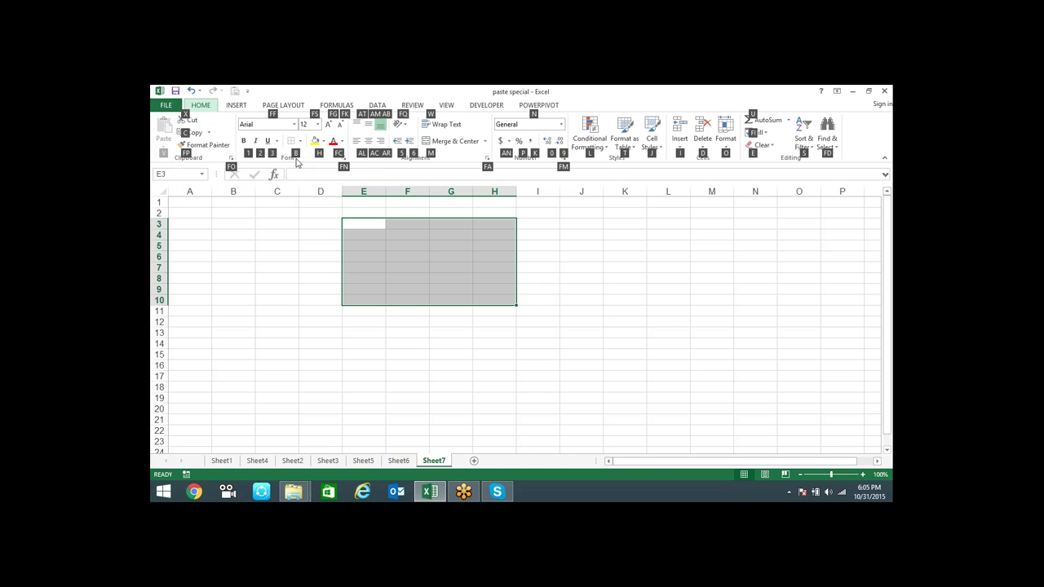
key("b")
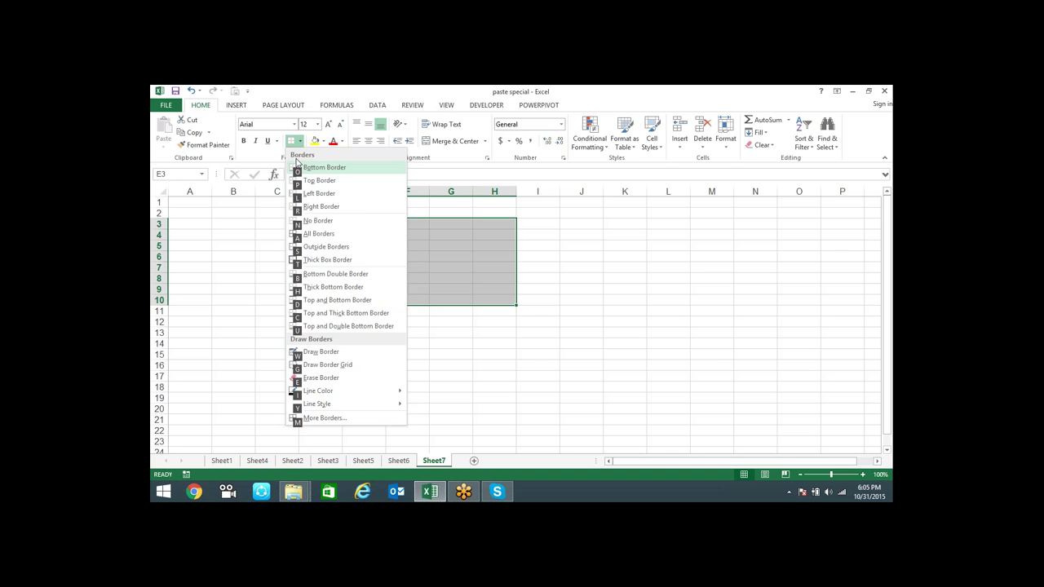
key("a")
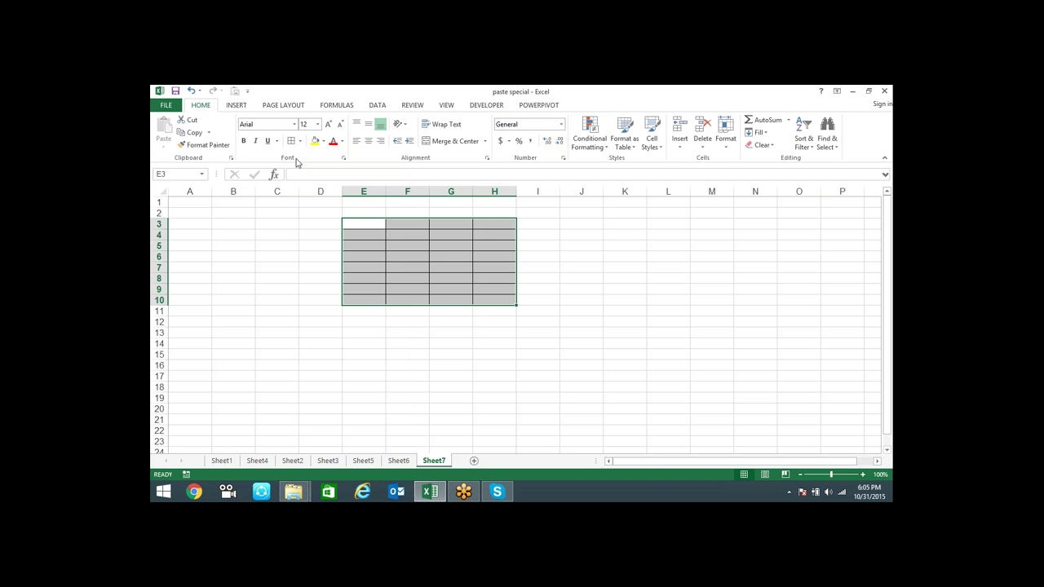
- Select F14:H17 and give it All Borders as well
left_click_drag(403, 343, 467, 376)
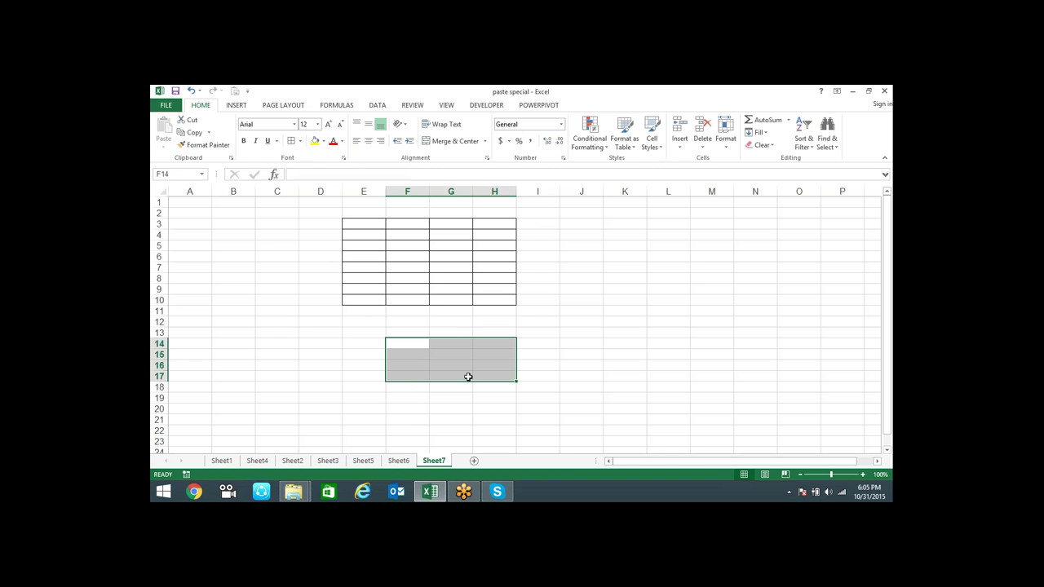
key("alt")
key("h")
key("b")
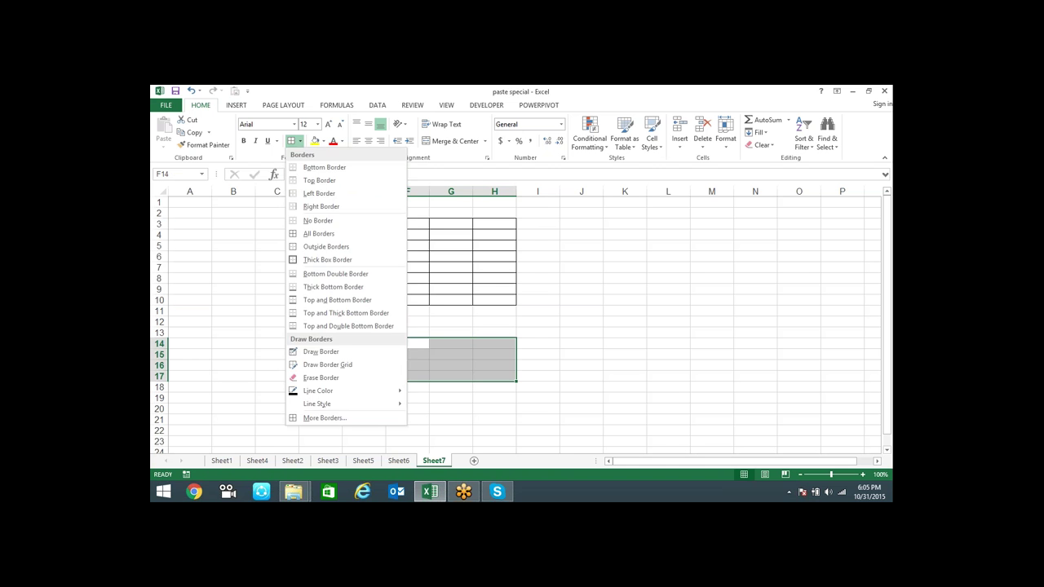
key("a")
left_click(598, 277)
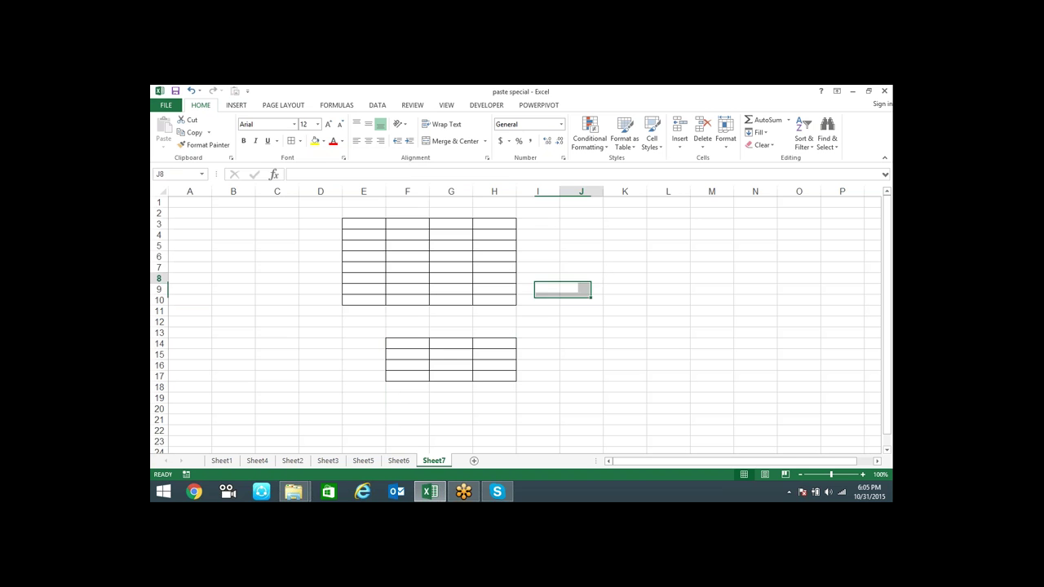
left_click_drag(403, 248, 436, 268)
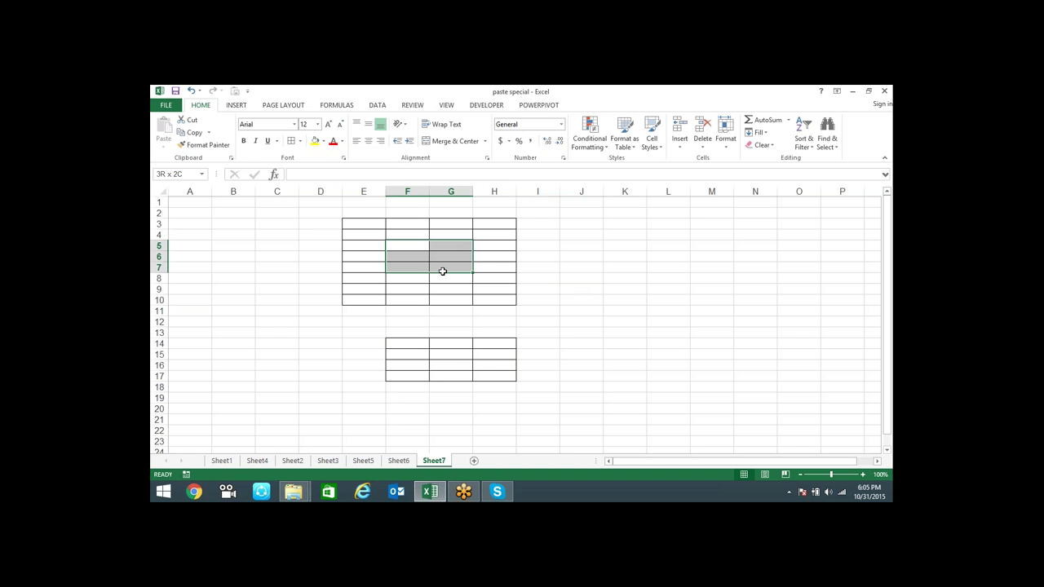
key("alt")
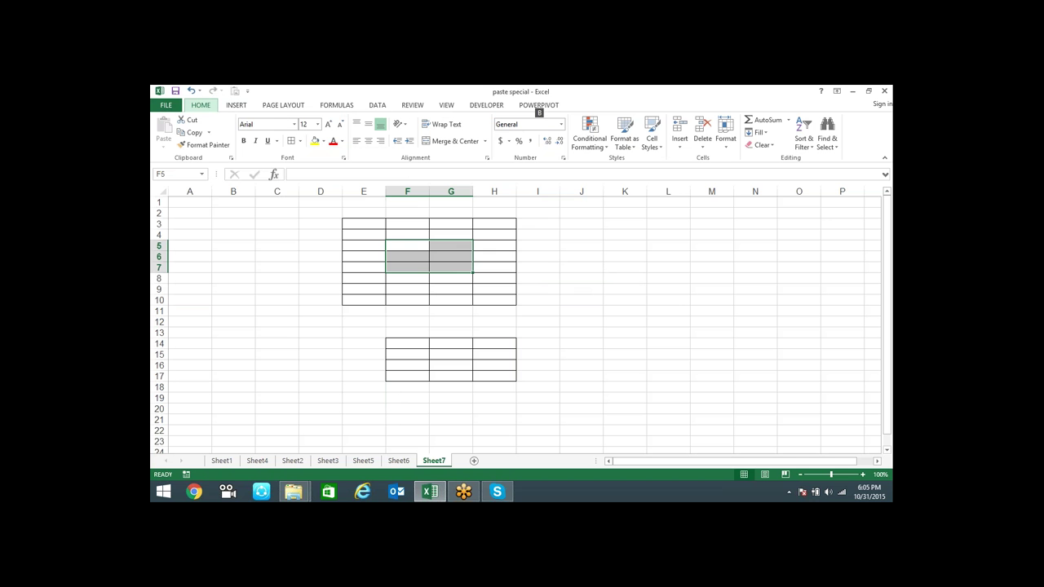
key("h")
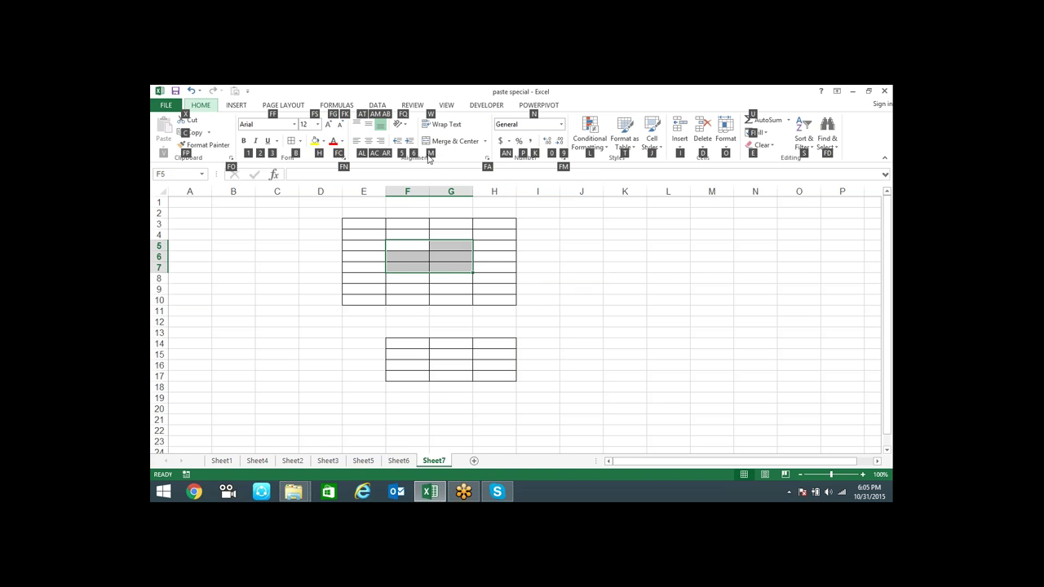
key("m")
key("c")
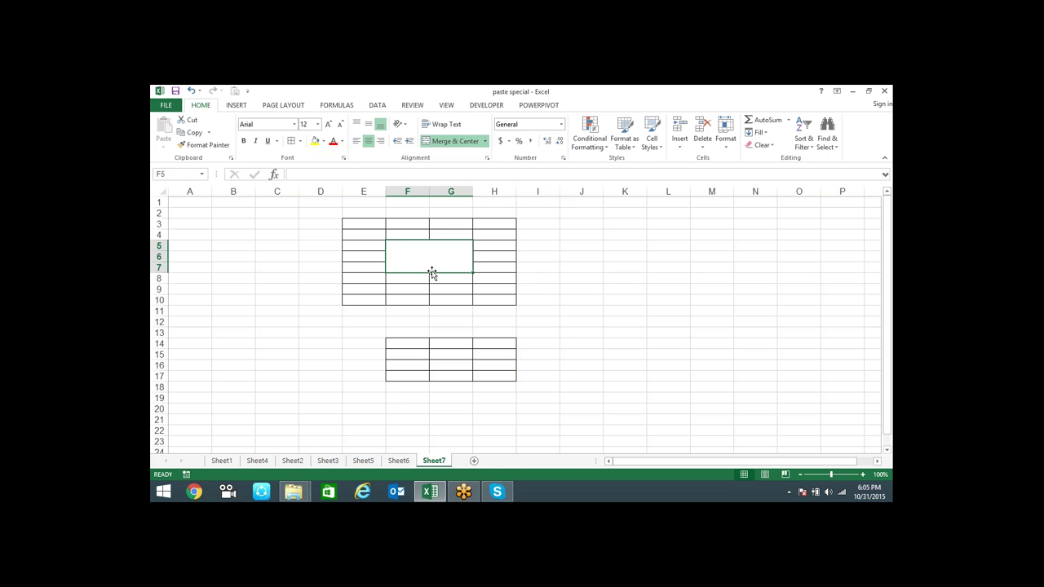
key("alt")
key("h")
key("m")
key("u")
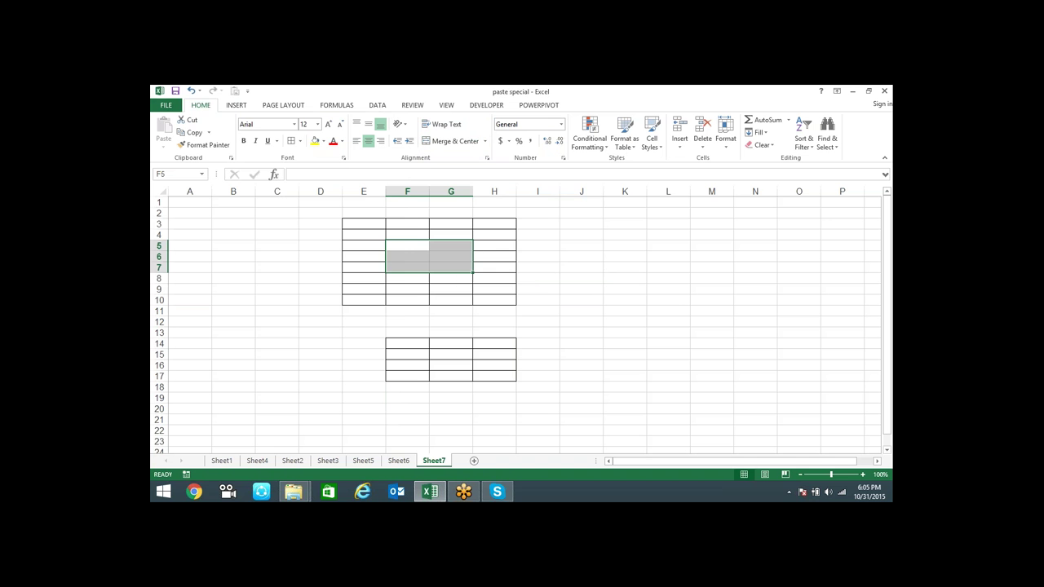
key("alt")
key("h")
key("b")
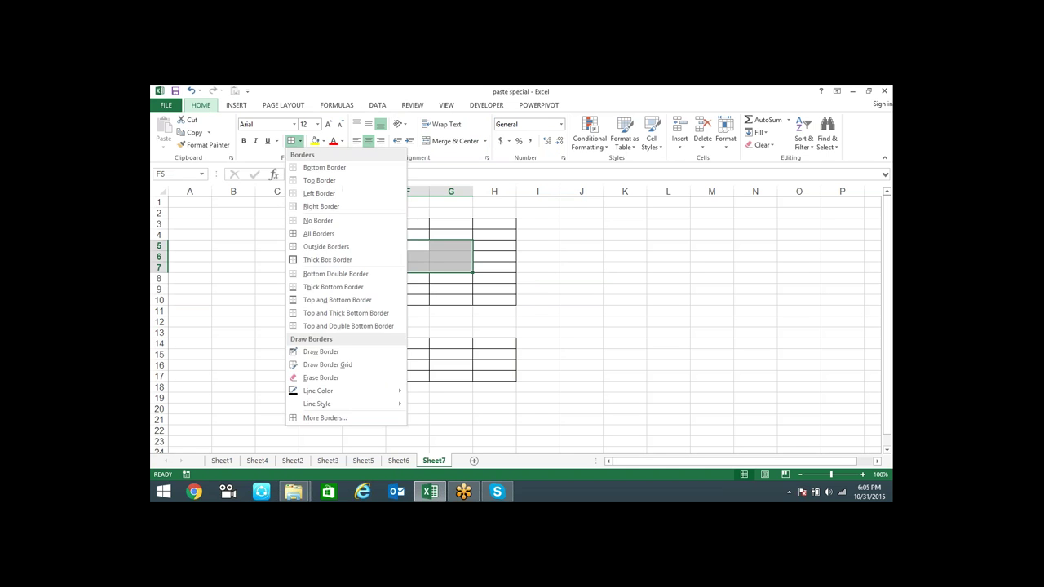
key("a")
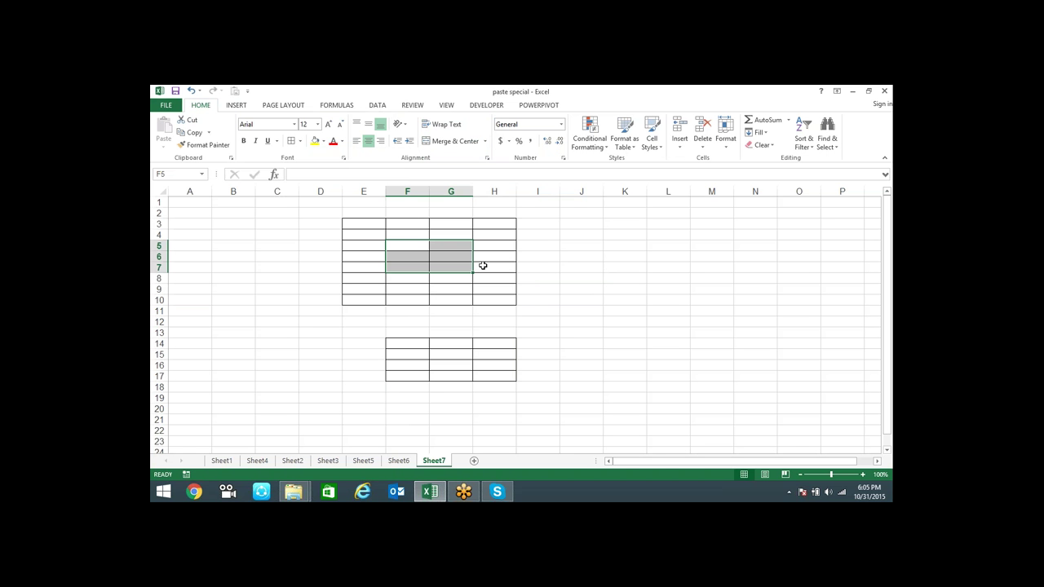
left_click_drag(383, 222, 494, 300)
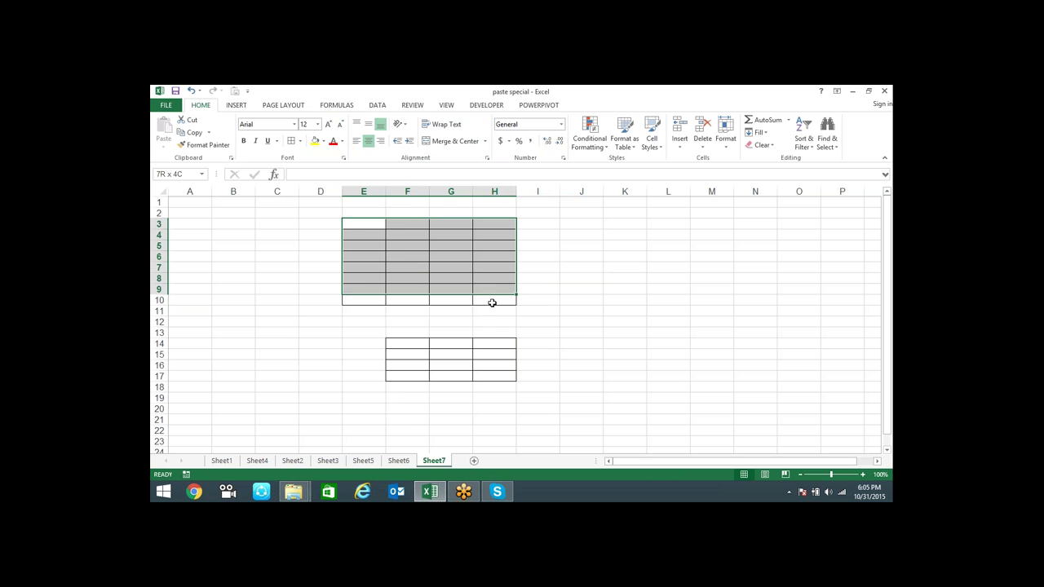
- Fill every selected grid cell with 12 using Ctrl+Enter
type("12")
key("ctrl+Return")
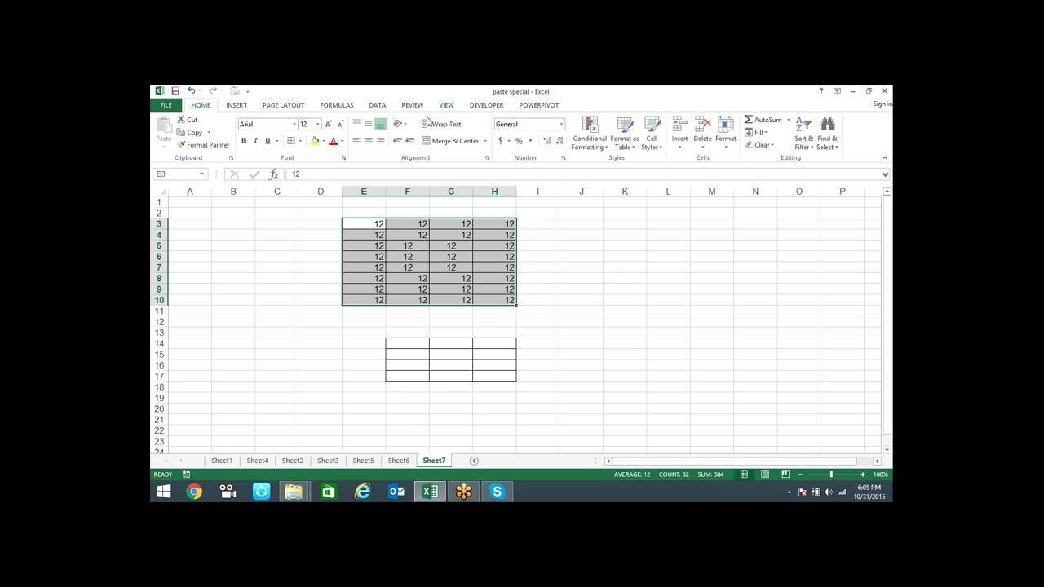
left_click(377, 106)
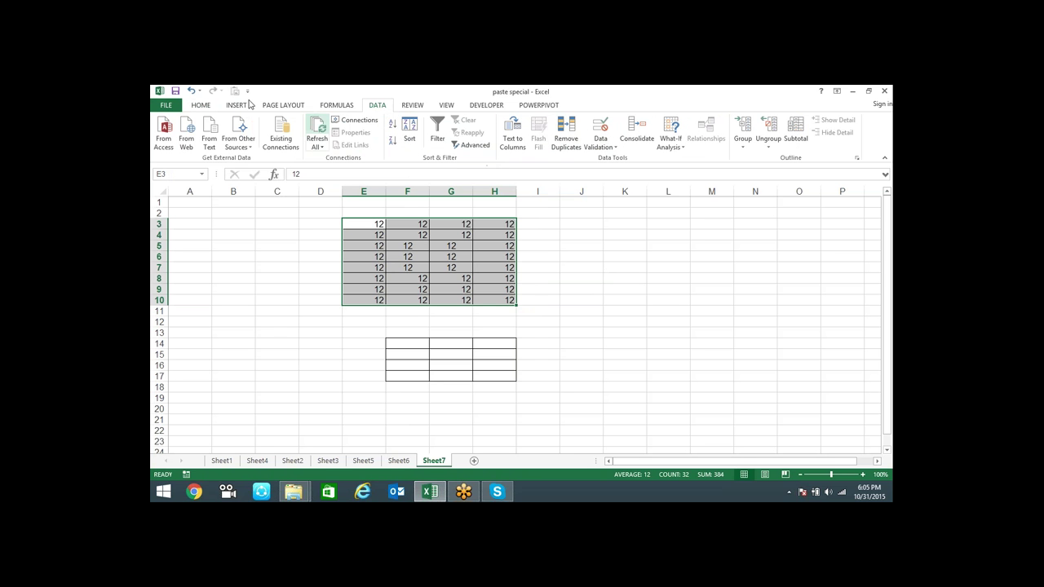
left_click(204, 107)
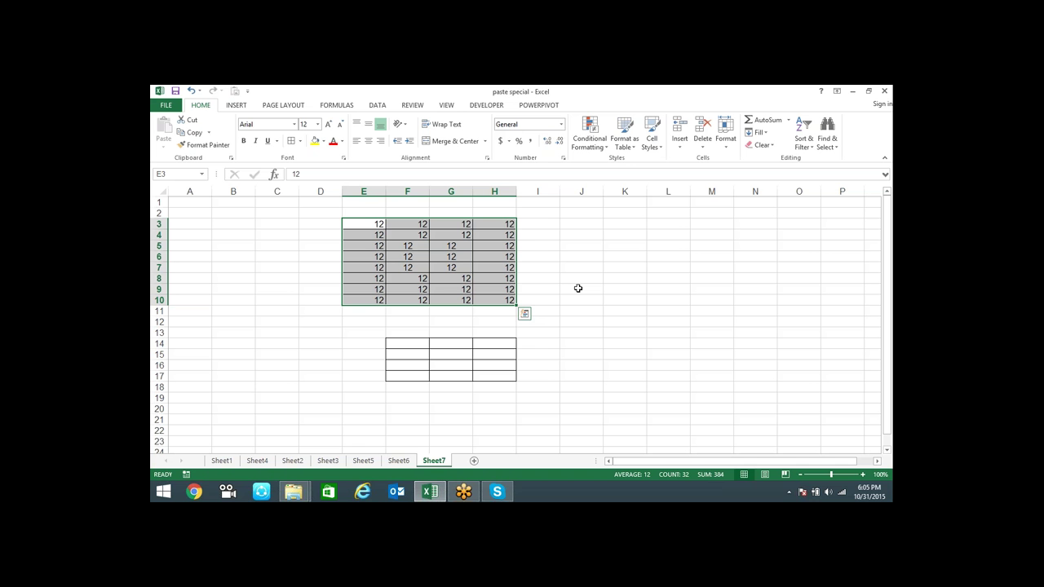
- Turn on Filter for the grid with Alt, A, T and inspect column G's filter dropdown
key("alt")
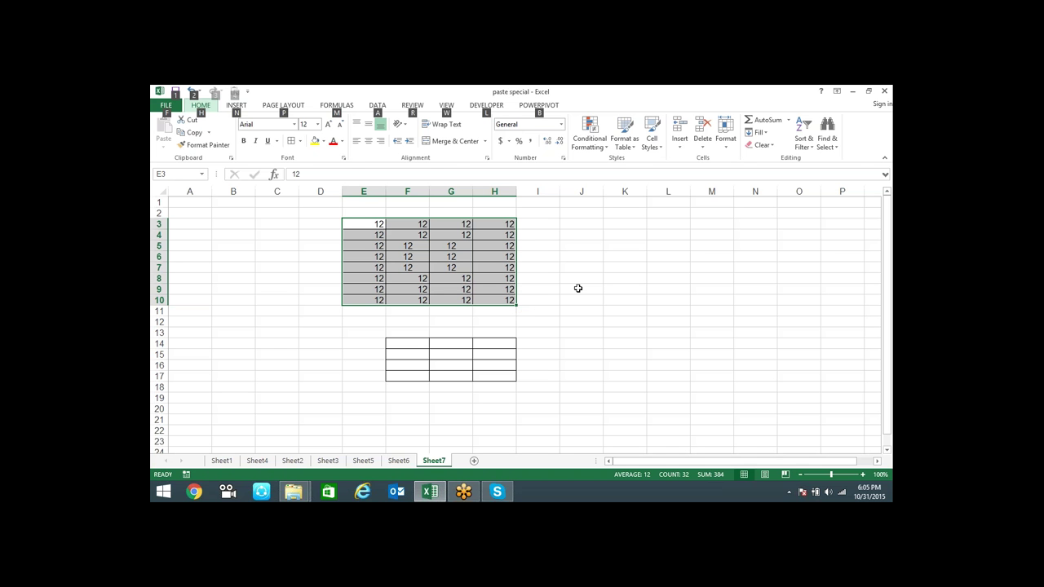
key("a")
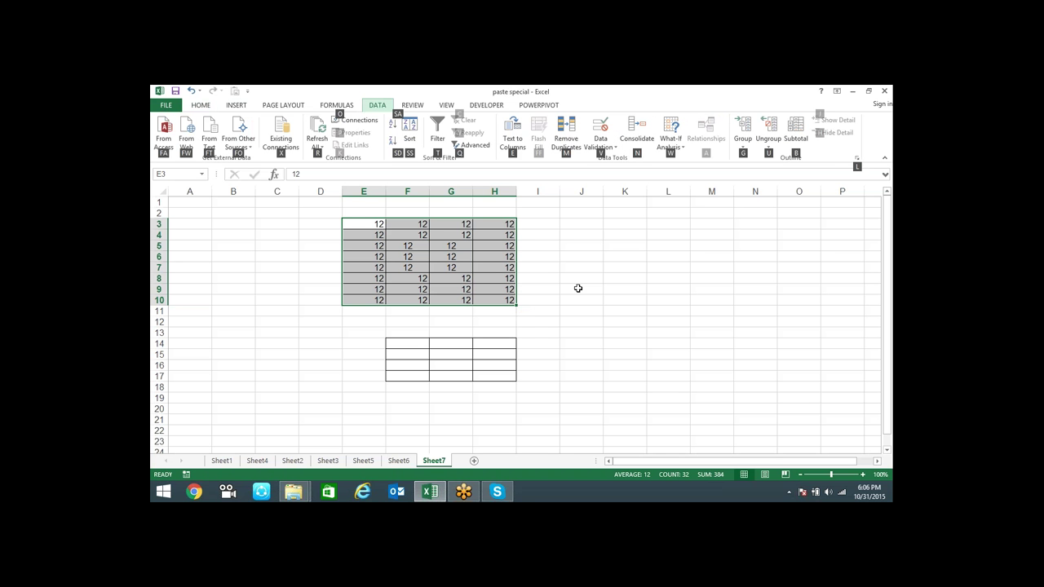
key("t")
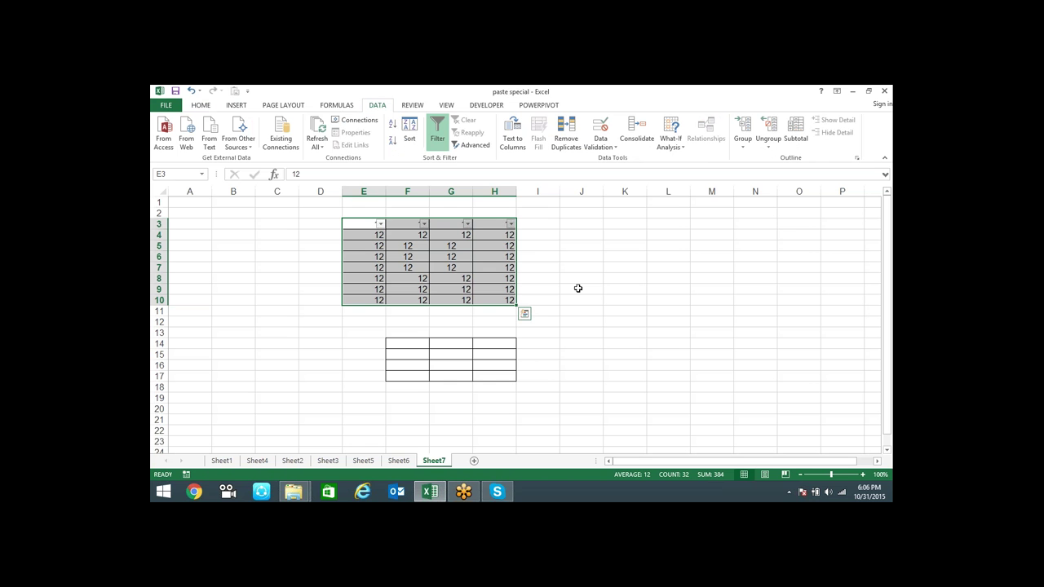
left_click(553, 246)
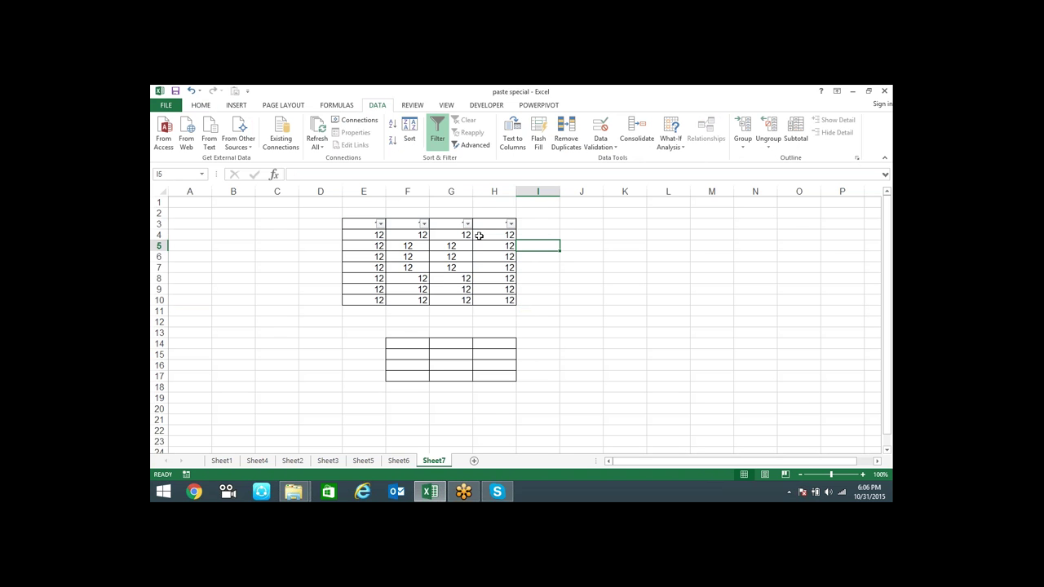
left_click(468, 223)
key("Escape")
- Select cell J3 and open Format Cells with Ctrl+1
left_click(581, 314)
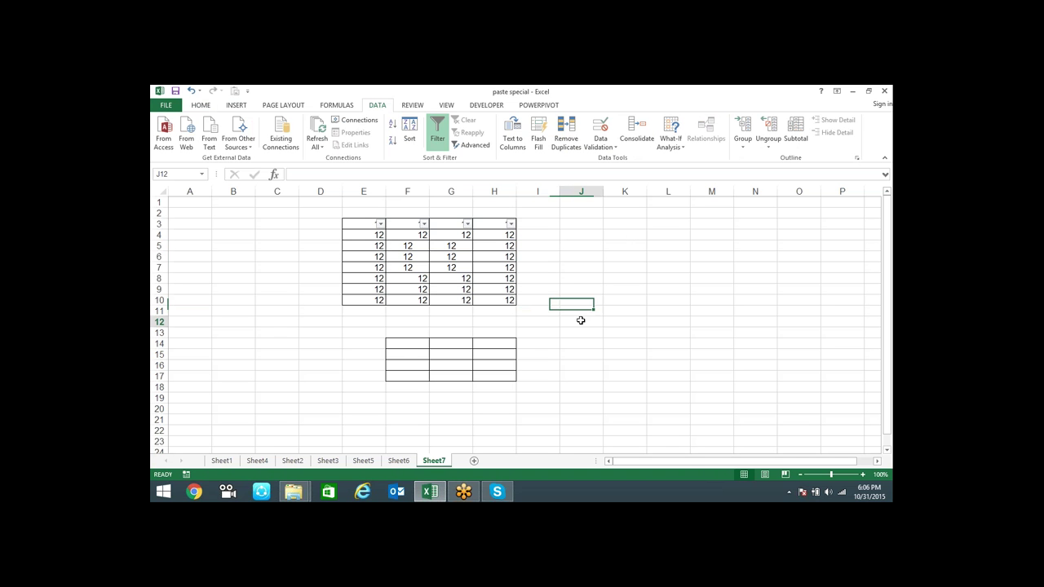
key("Down")
left_click(580, 225)
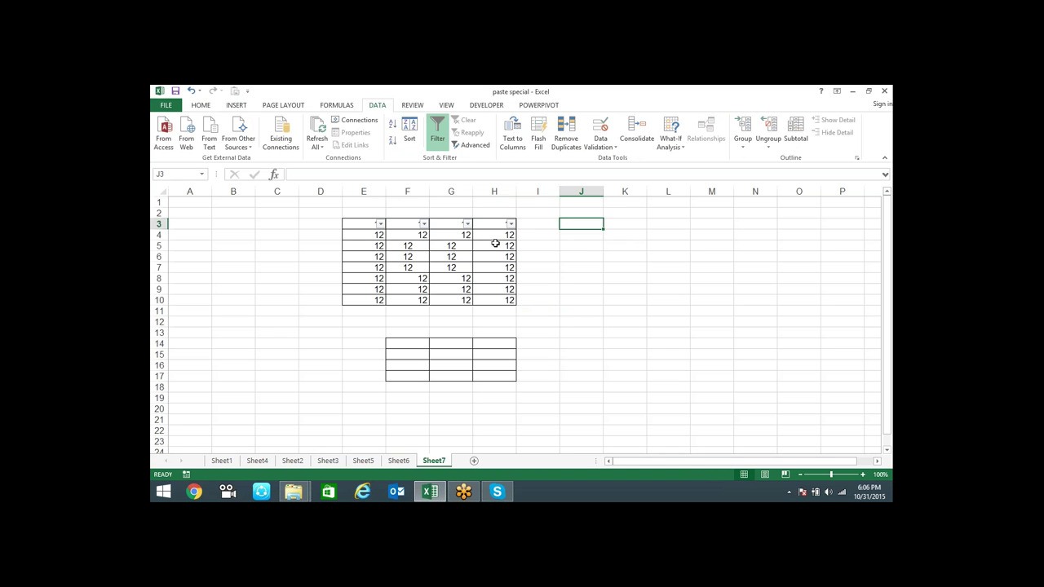
left_click(202, 105)
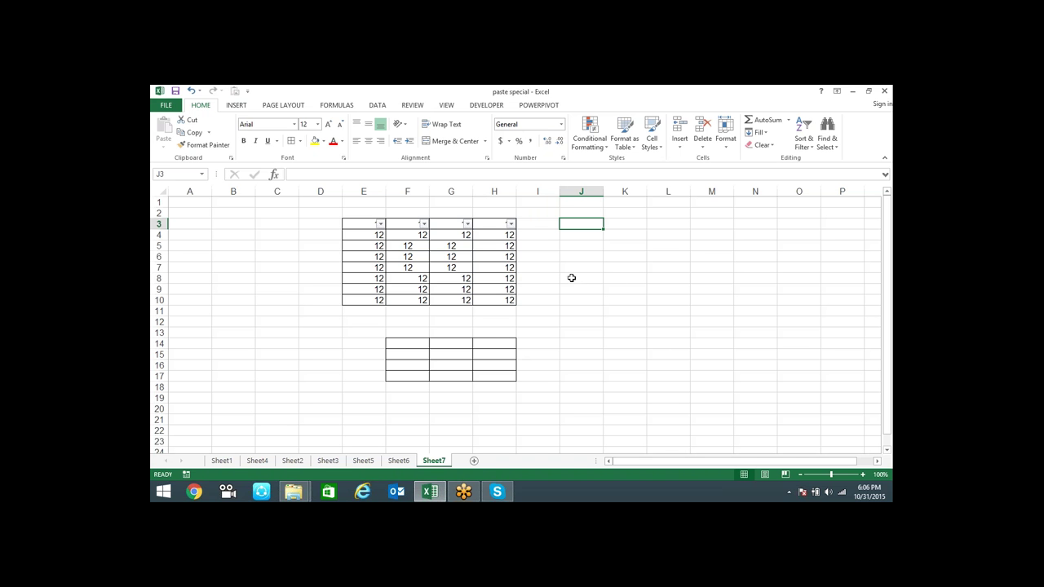
key("ctrl+1")
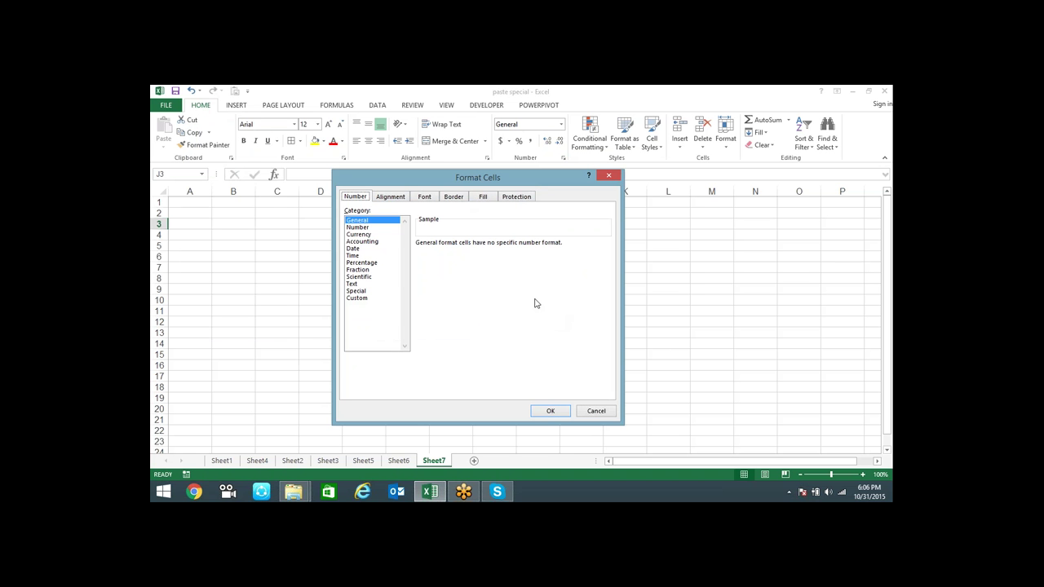
- Cycle through the Format Cells tabs to Alignment and tick Wrap text with Alt+W
key("ctrl+Tab")
key("ctrl+Tab")
key("ctrl+Tab")
key("ctrl+Tab")
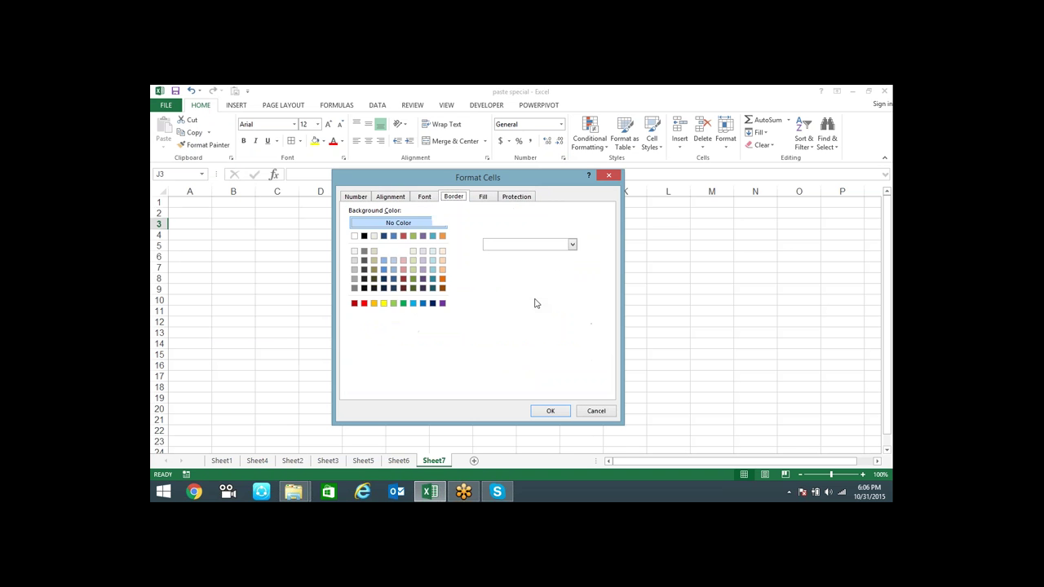
key("ctrl+Tab")
key("ctrl+Tab")
key("ctrl+Tab")
key("ctrl+Tab")
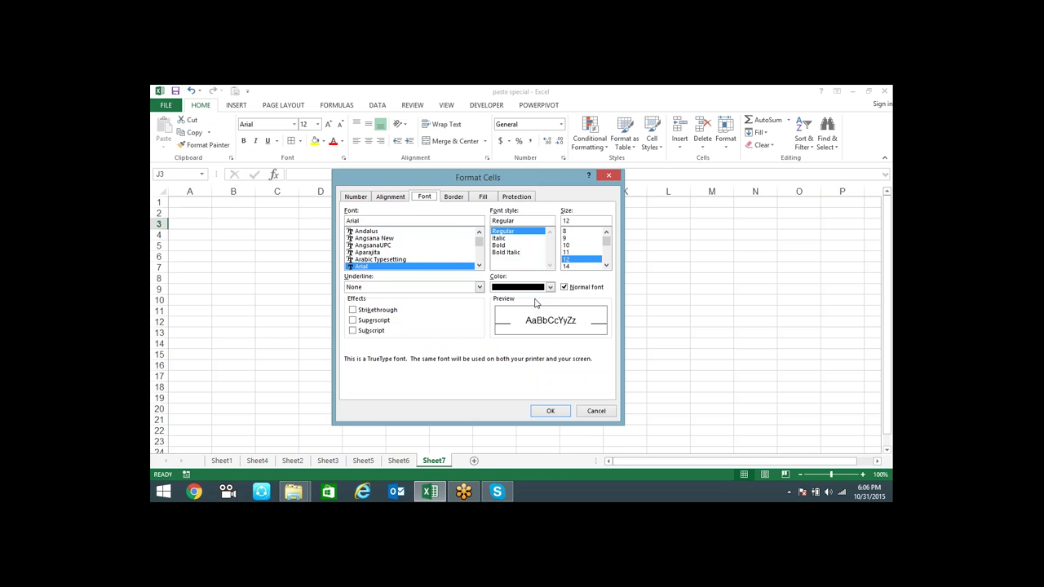
key("ctrl+Tab")
key("ctrl+Tab")
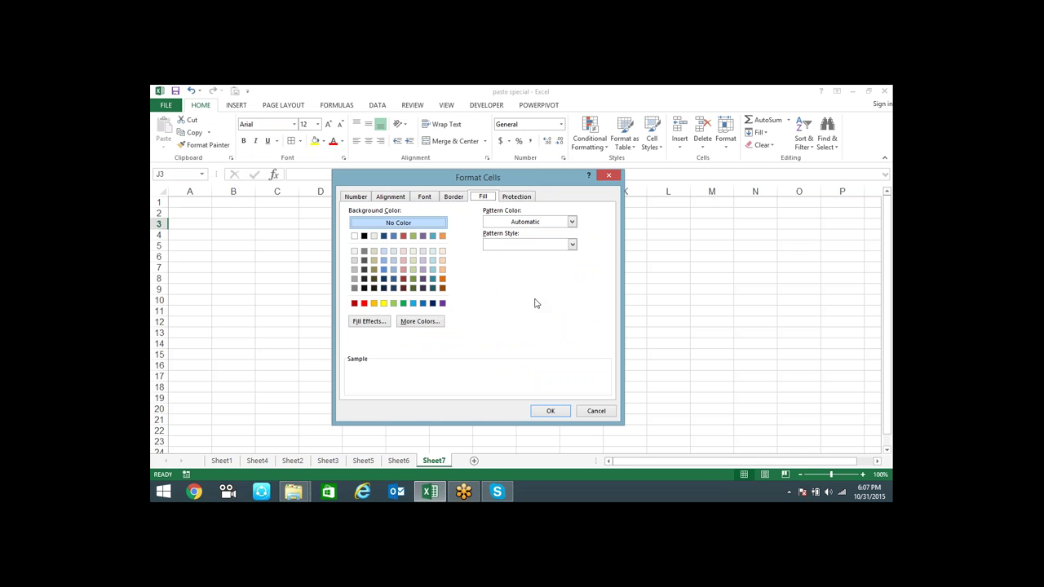
key("ctrl+shift+Tab")
key("ctrl+shift+Tab")
key("ctrl+shift+Tab")
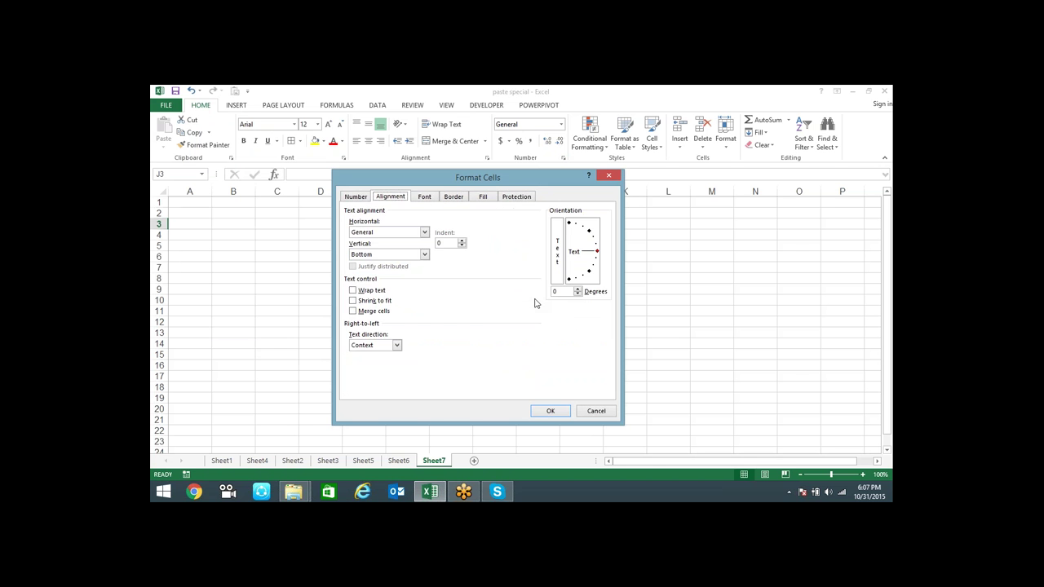
key("ctrl+shift+Tab")
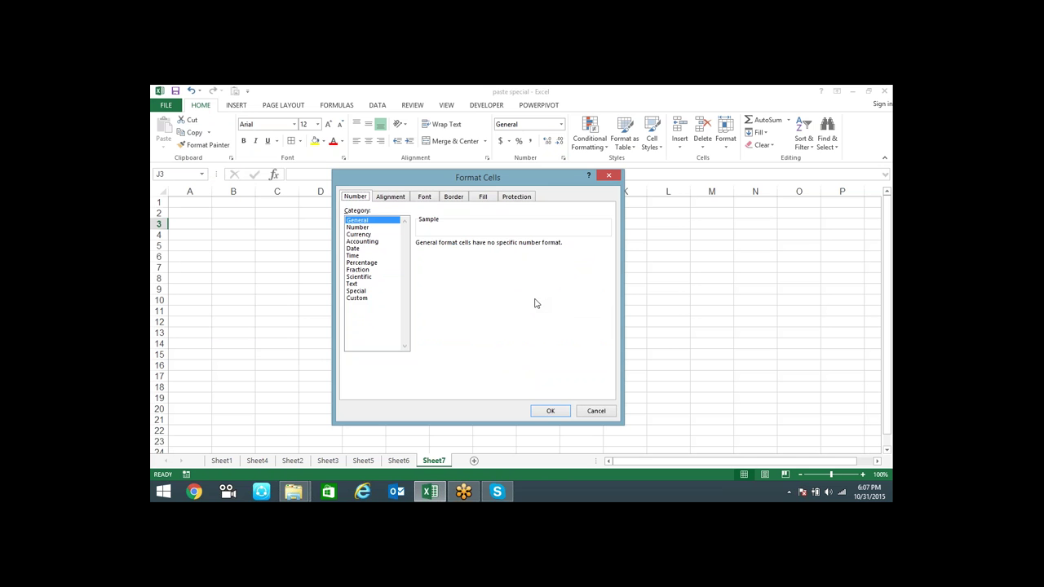
key("ctrl+Tab")
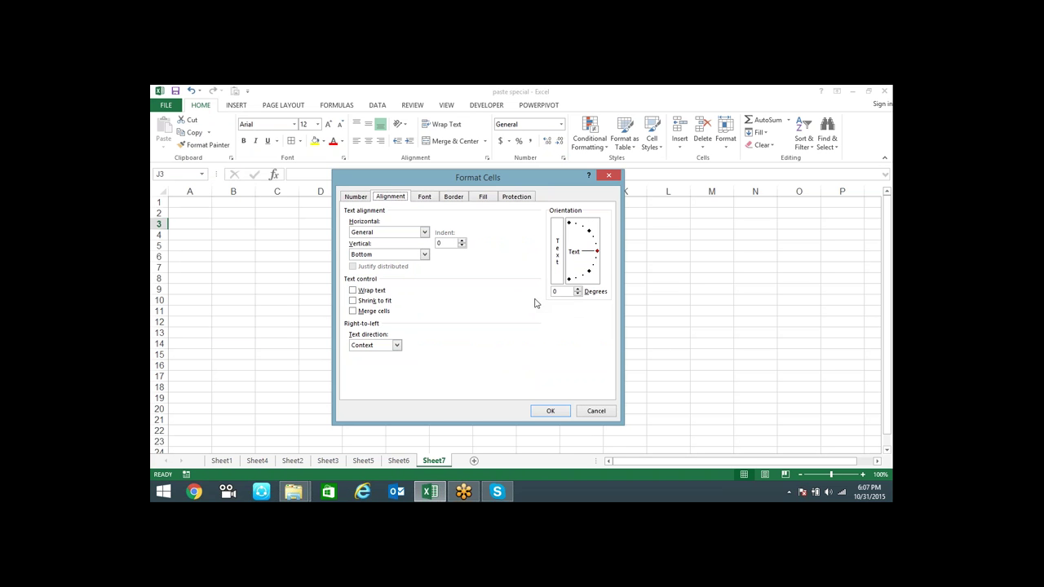
key("Tab")
key("Tab")
key("Tab")
key("Tab")
key("Tab")
key("Tab")
key("Tab")
key("Tab")
key("Tab")
key("Tab")
key("Tab")
key("Tab")
key("Tab")
key("Tab")
key("Tab")
key("Tab")
left_click(360, 200)
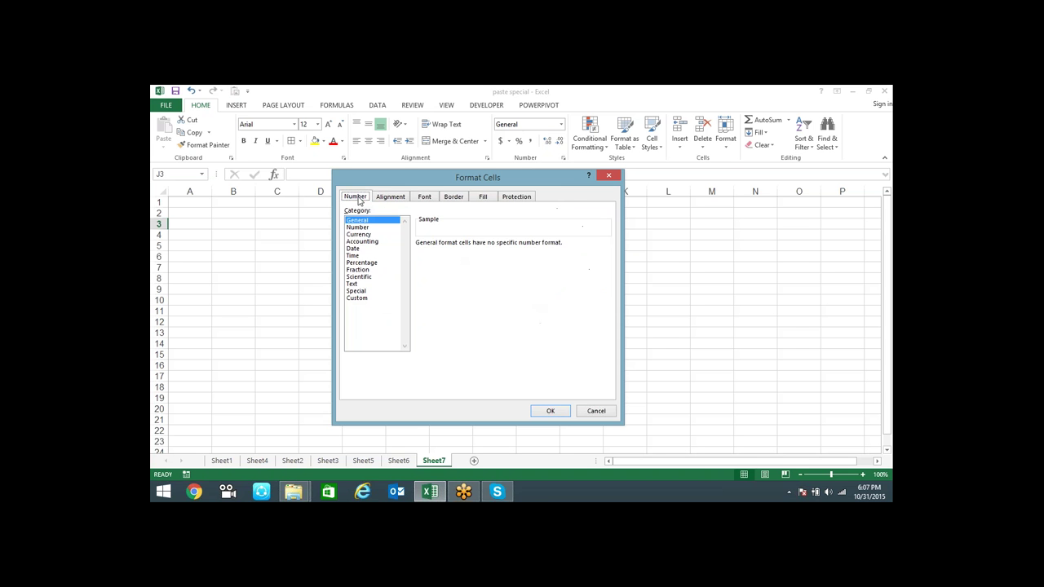
left_click(397, 199)
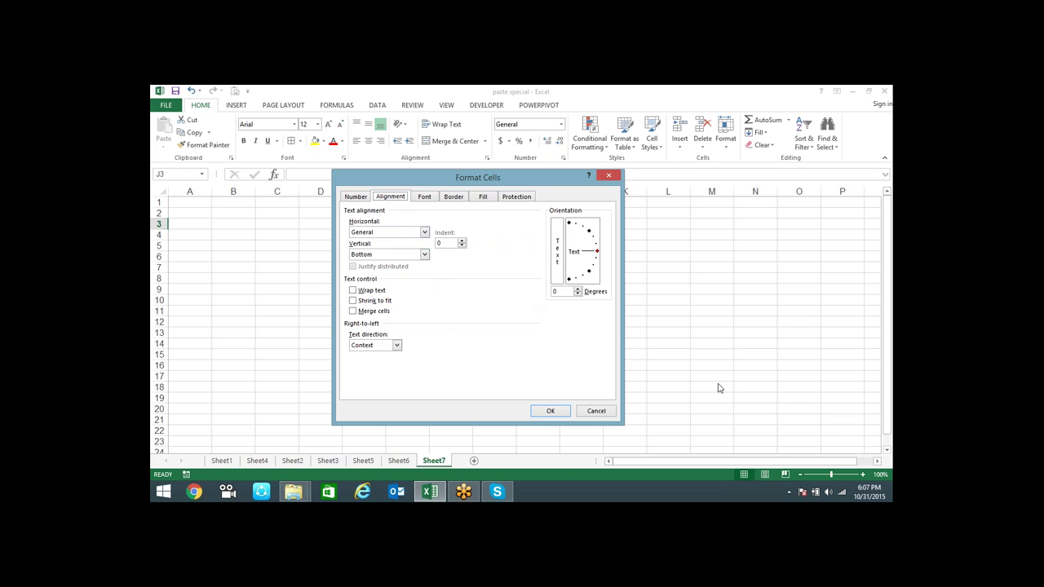
key("alt+w")
key("alt+w")
- Move the Format Cells dialog up slightly and confirm to apply wrap text to J3
left_click_drag(559, 179, 560, 140)
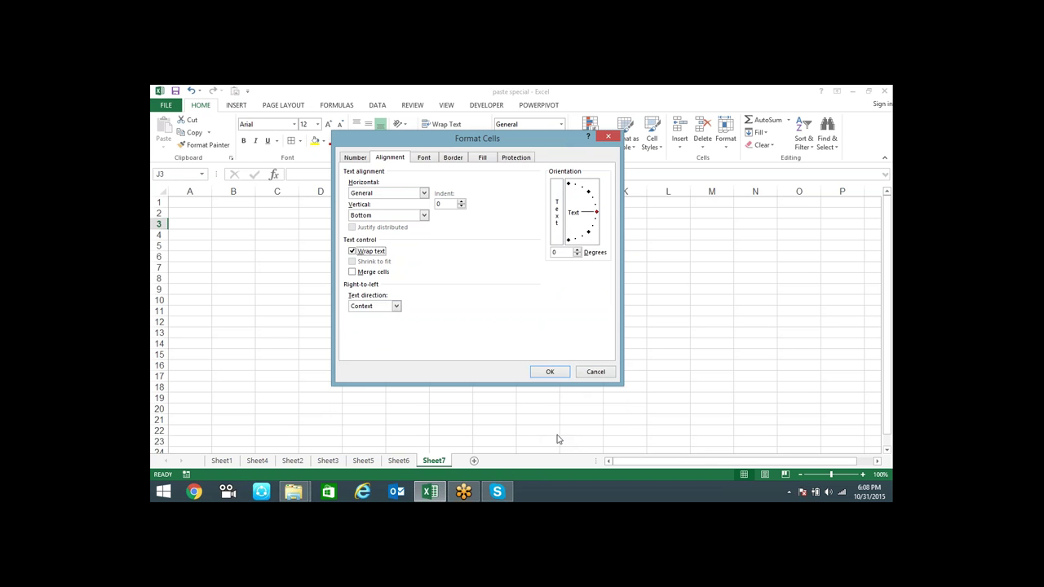
key("Return")
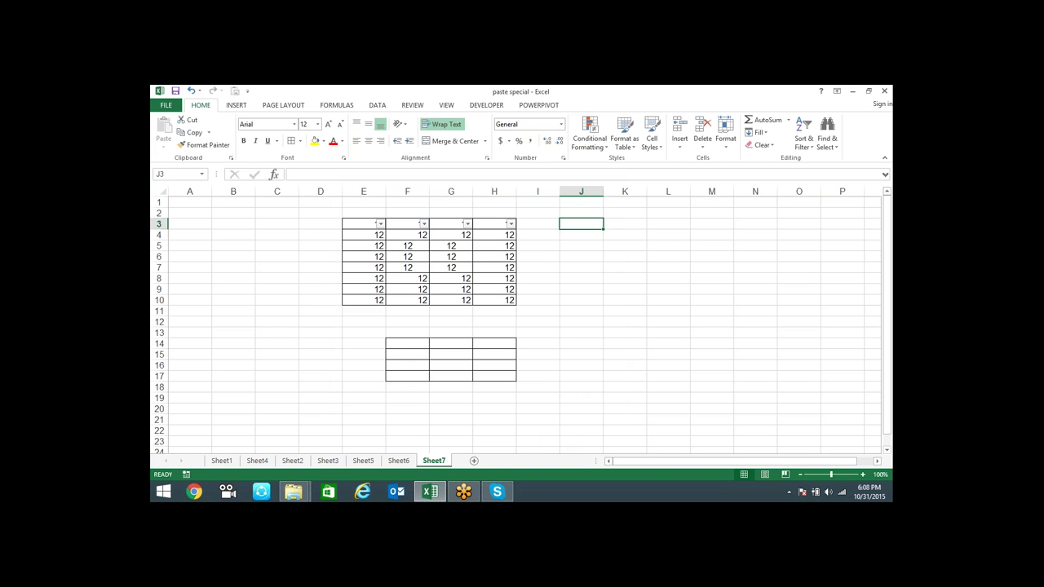
- In Page Setup, set Sheet7 to landscape orientation, fit to 1 page wide by 1 tall
key("alt")
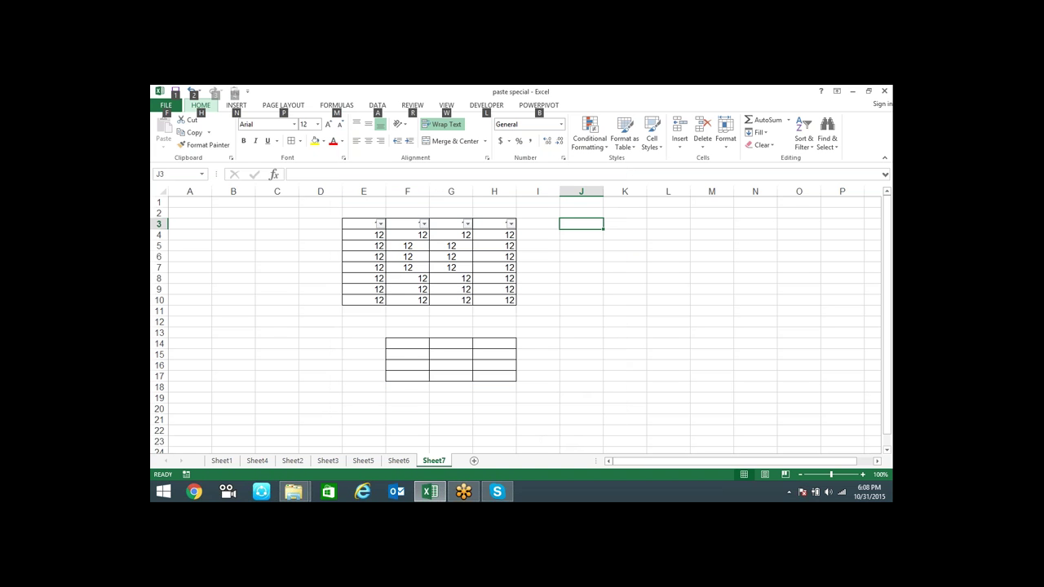
key("f")
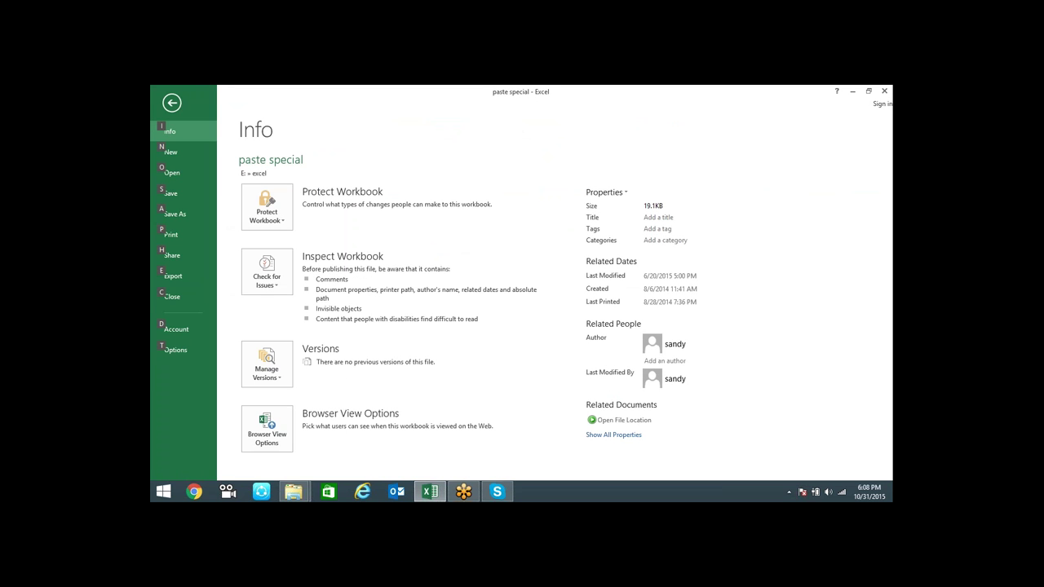
key("p")
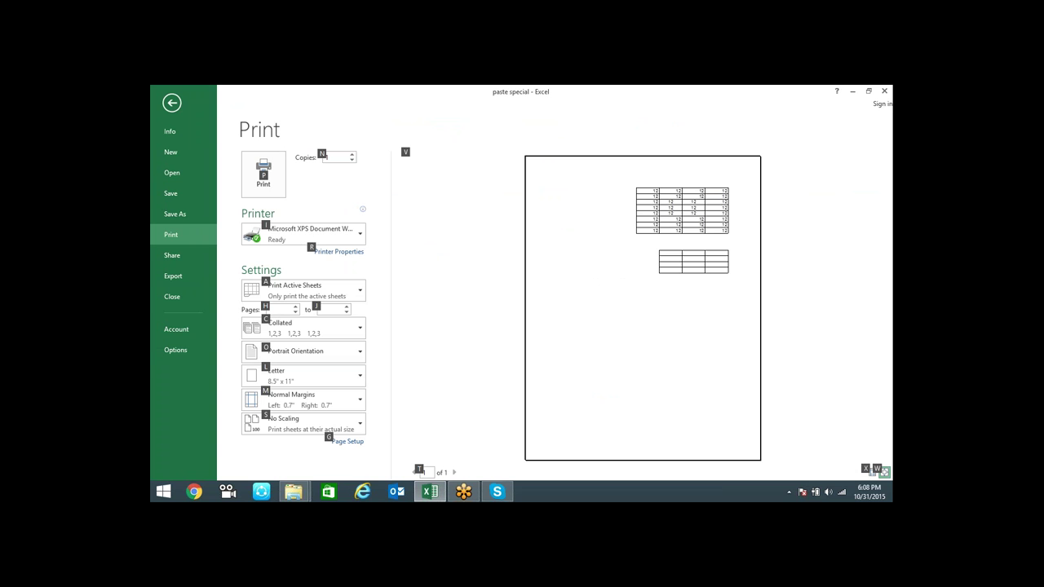
key("g")
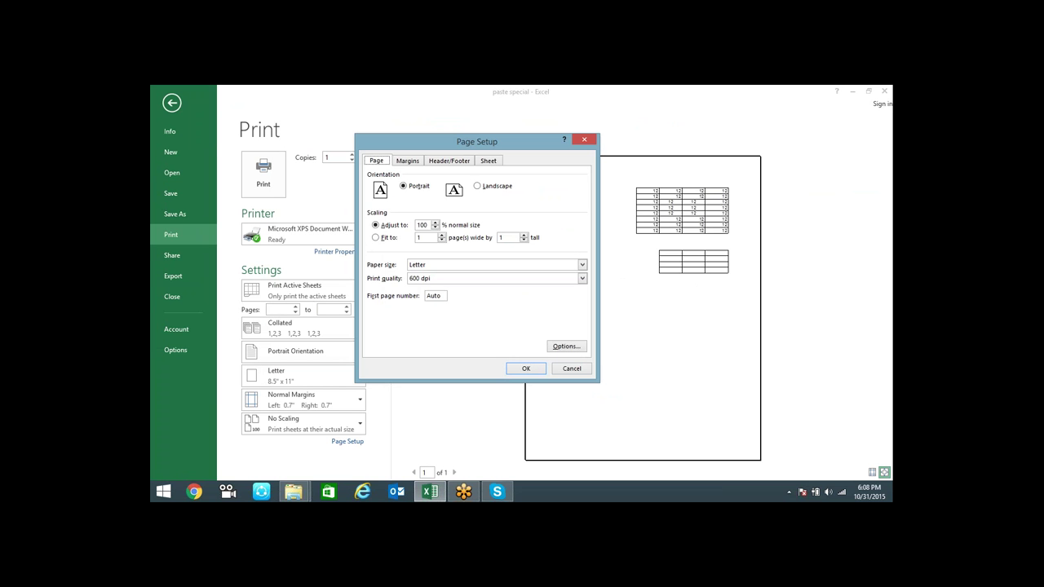
key("alt+l")
key("alt+f")
key("alt+space")
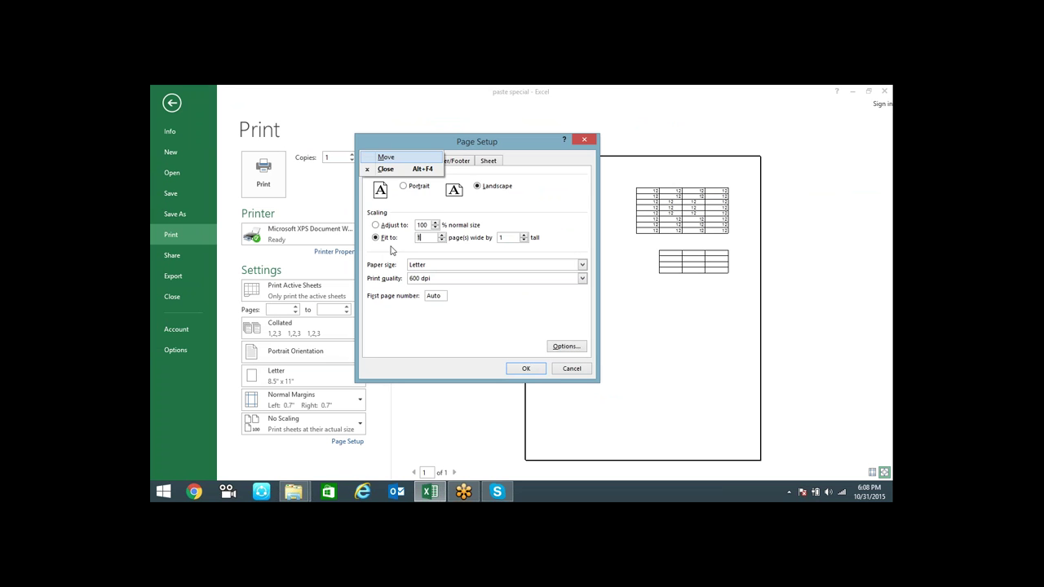
key("Escape")
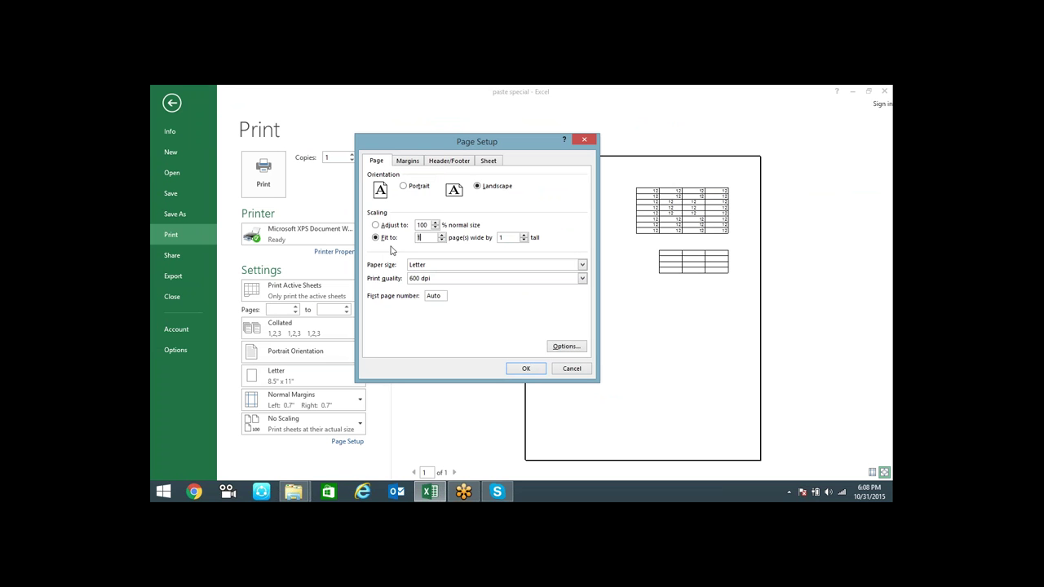
key("Return")
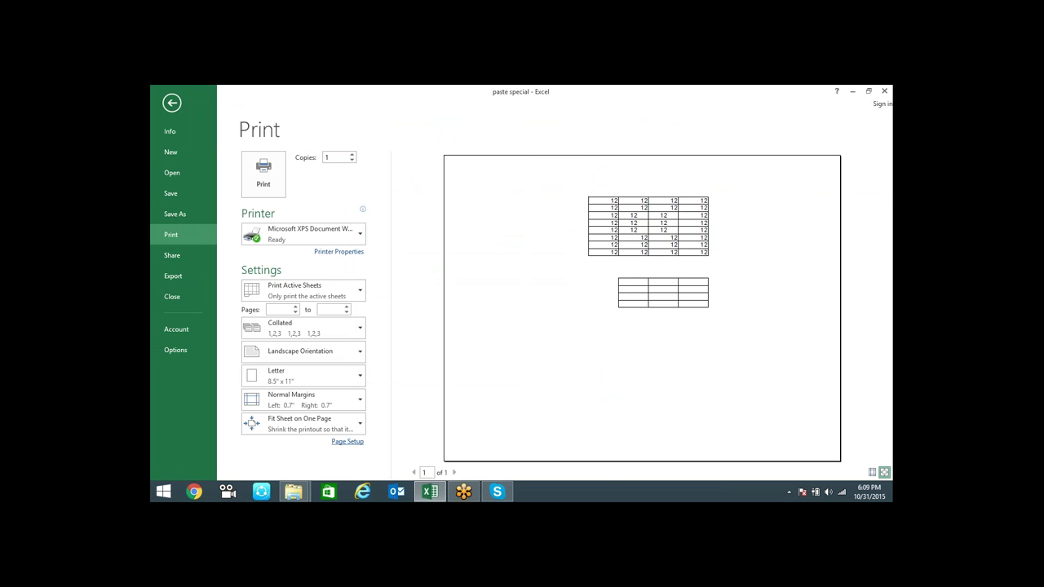
- Leave print preview to return to Sheet7 and open Excel Help with F1
key("Escape")
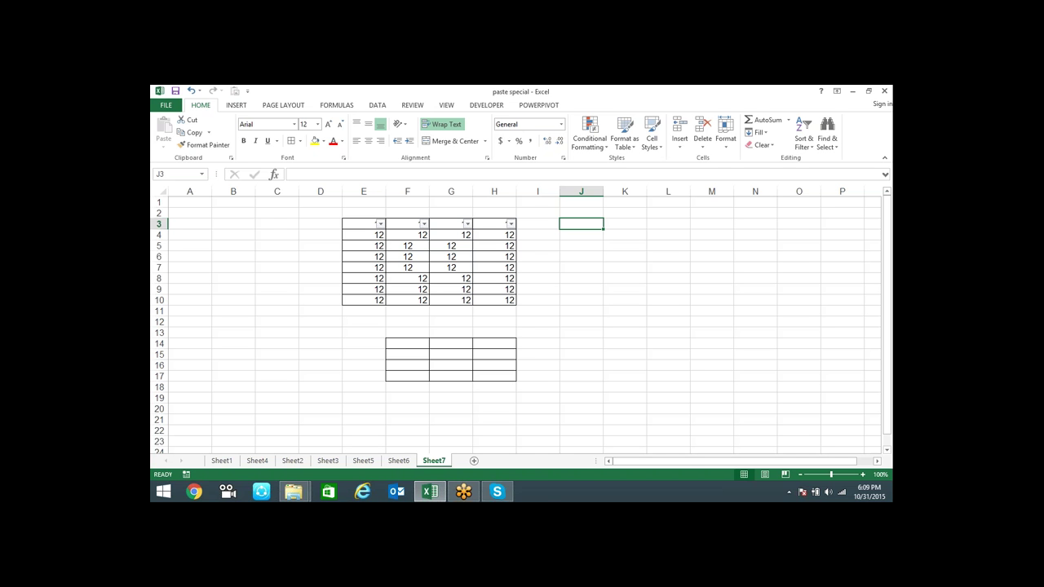
key("F1")
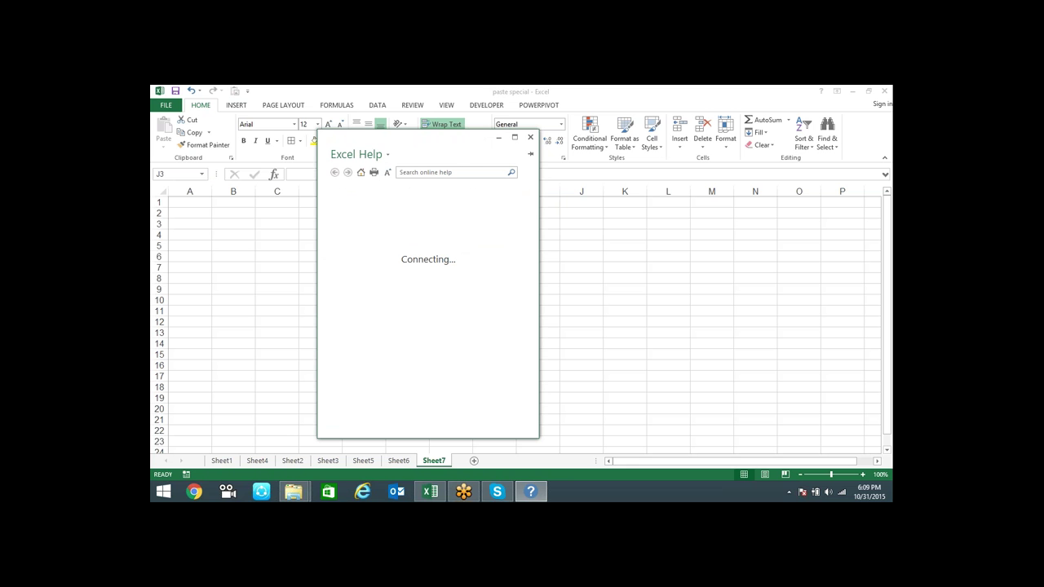
- Search Help for 'keyboard shortcut' and open the 'Keyboard shortcuts in Excel' article
left_click(444, 173)
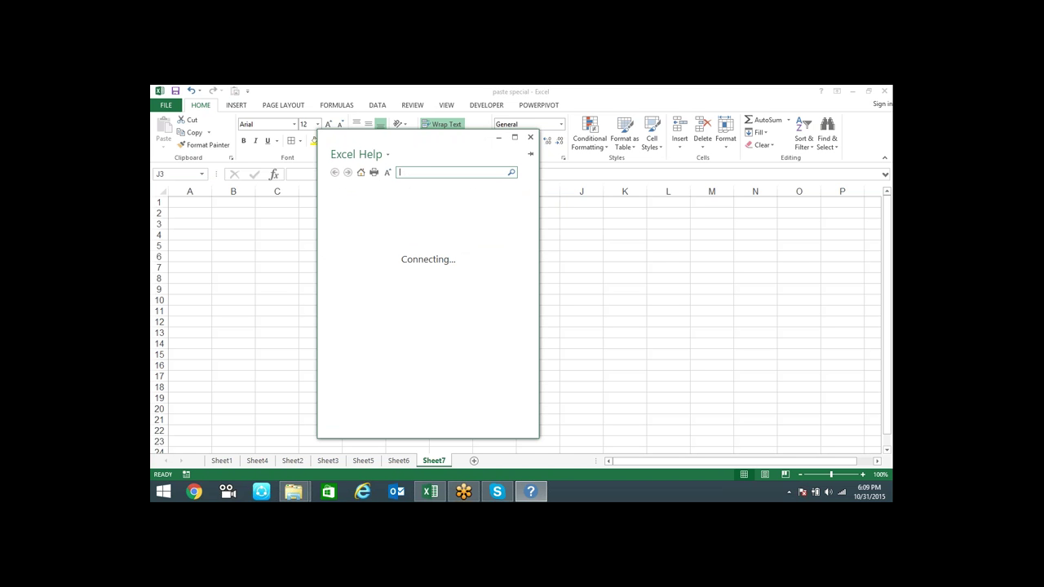
type("keyboard s")
type("hortc")
type("ut")
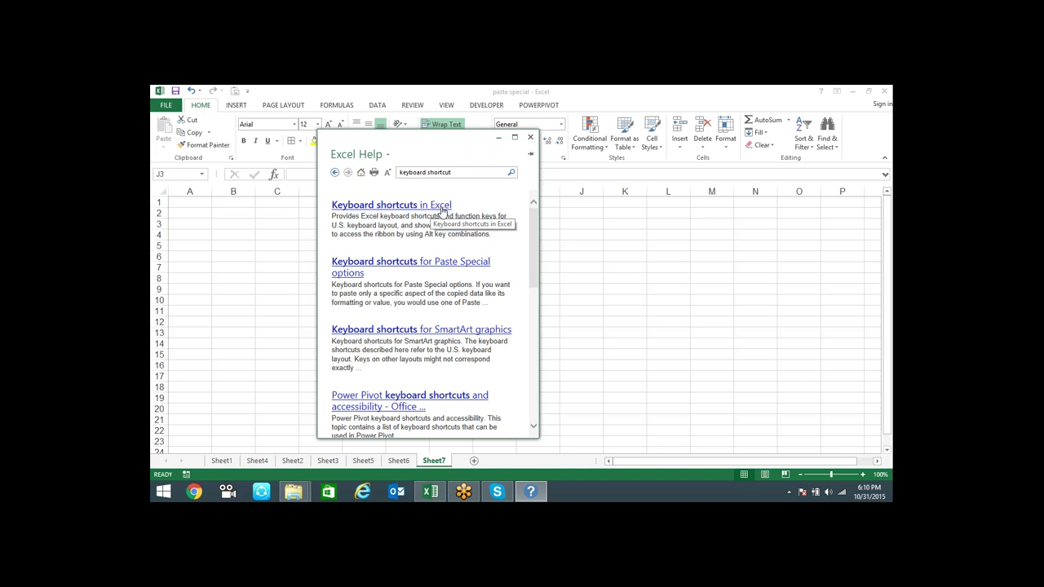
left_click(385, 207)
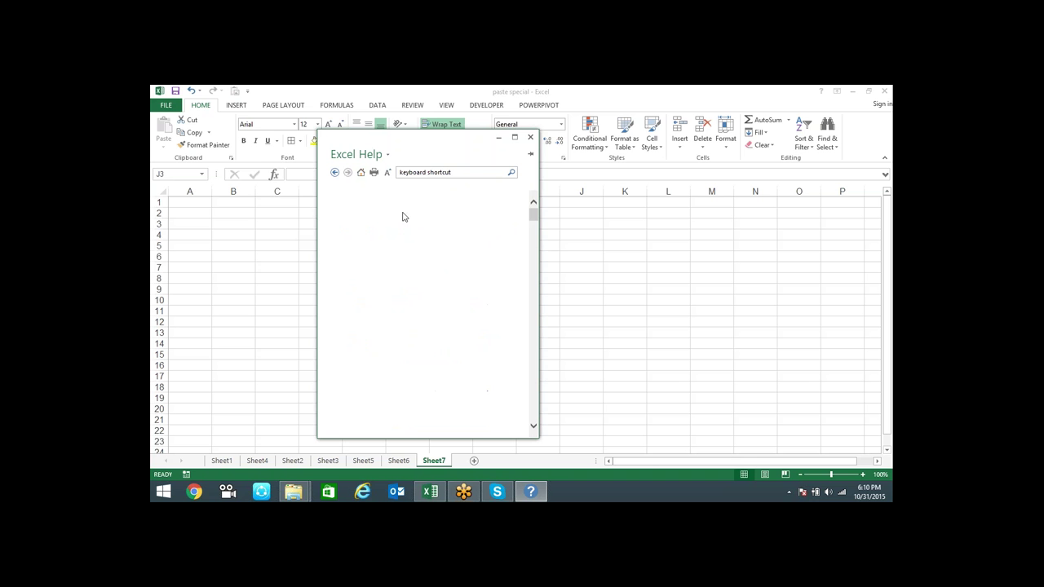
- Maximize the Help window and read down through the keyboard shortcut tables
left_click(514, 137)
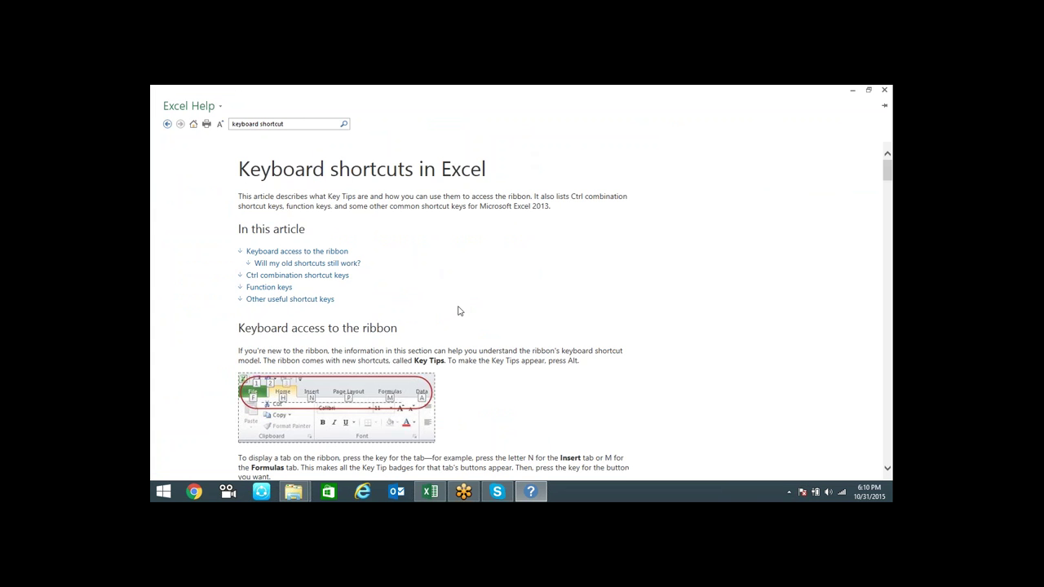
scroll(459, 307, "down", 2)
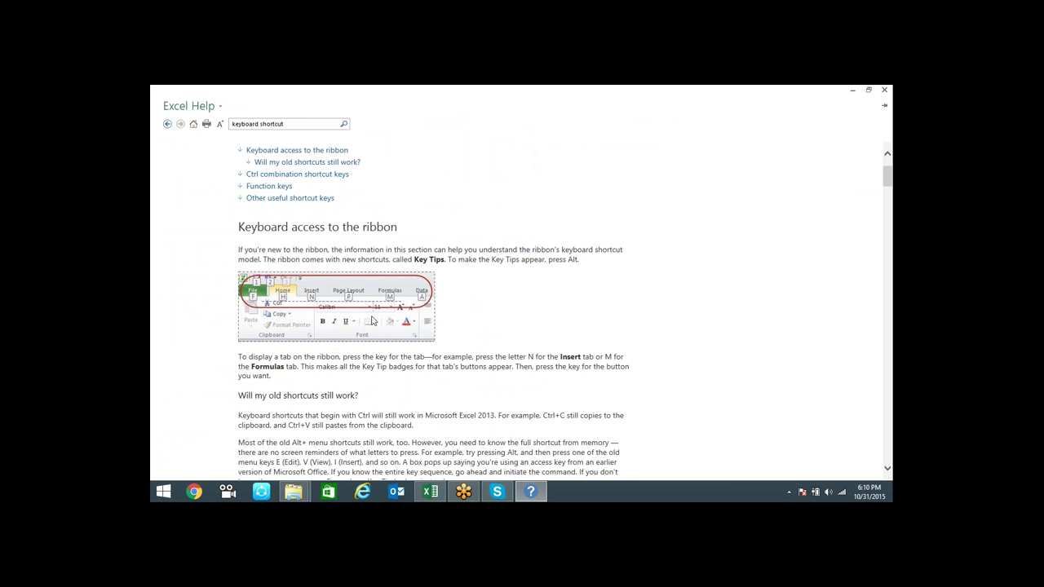
scroll(499, 318, "down", 3)
scroll(499, 318, "down", 1)
scroll(489, 318, "down", 3)
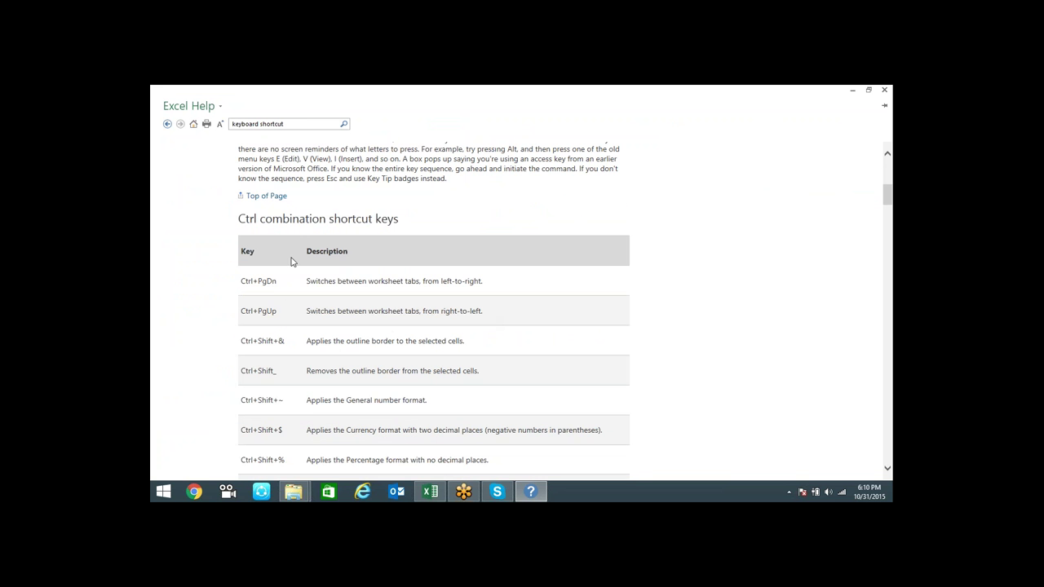
scroll(292, 334, "down", 1)
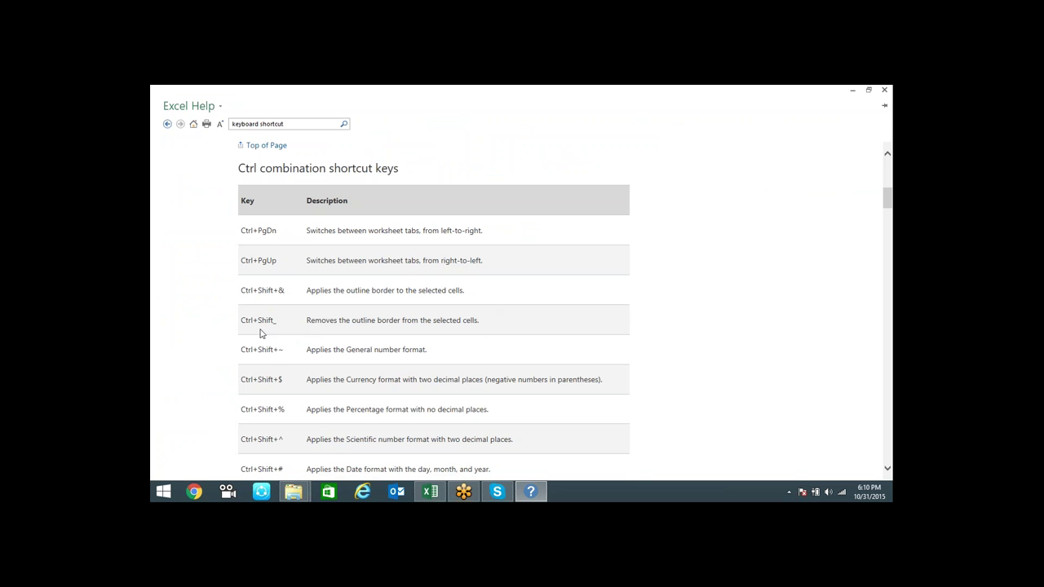
scroll(369, 336, "down", 1)
scroll(342, 334, "down", 1)
scroll(342, 334, "down", 1)
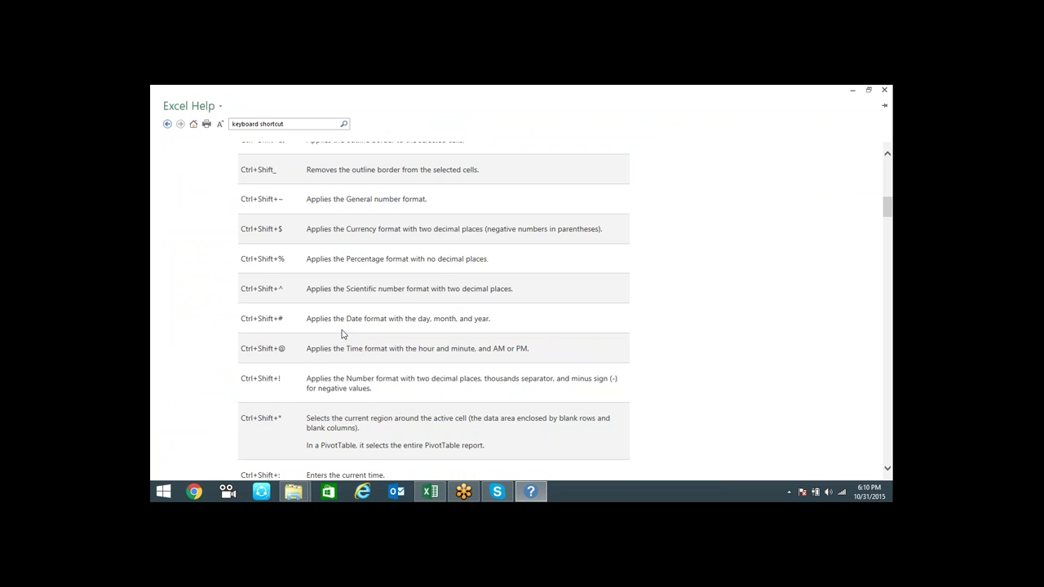
scroll(313, 318, "down", 1)
scroll(312, 318, "down", 2)
scroll(322, 329, "down", 1)
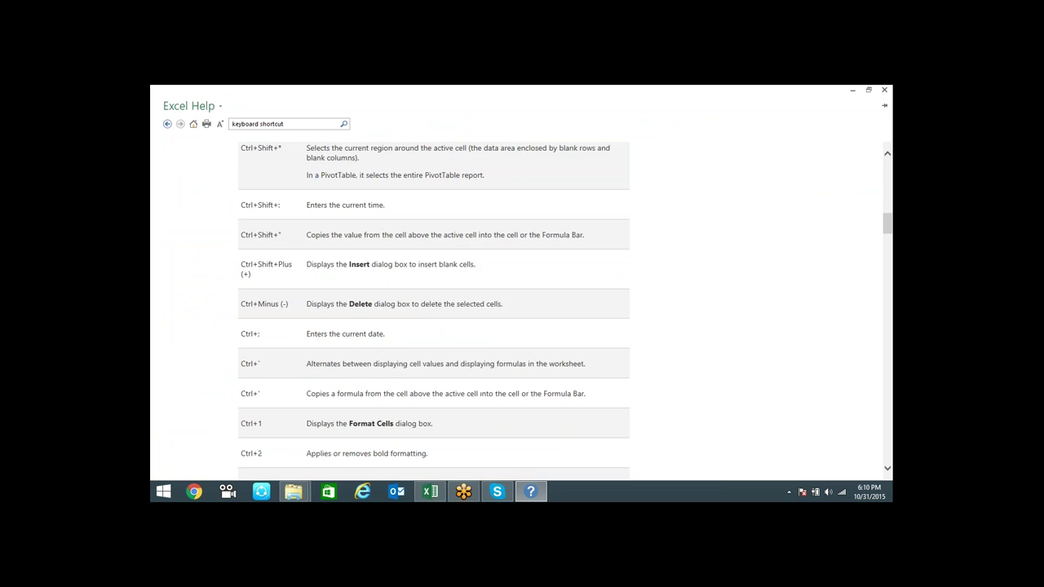
scroll(302, 310, "down", 2)
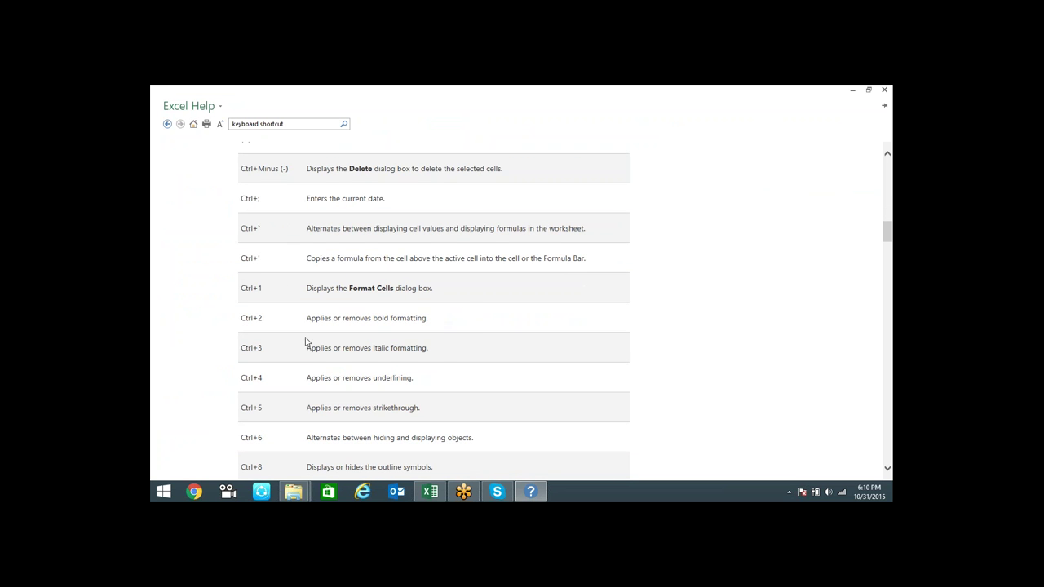
scroll(435, 375, "down", 2)
scroll(435, 375, "down", 1)
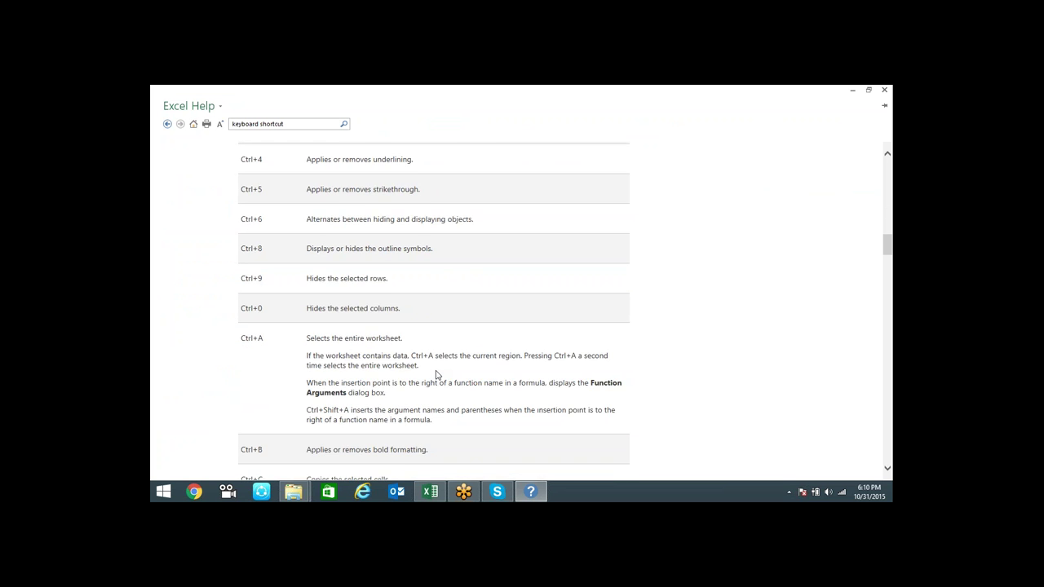
scroll(435, 375, "down", 1)
scroll(436, 375, "down", 1)
scroll(436, 374, "down", 1)
scroll(436, 375, "down", 2)
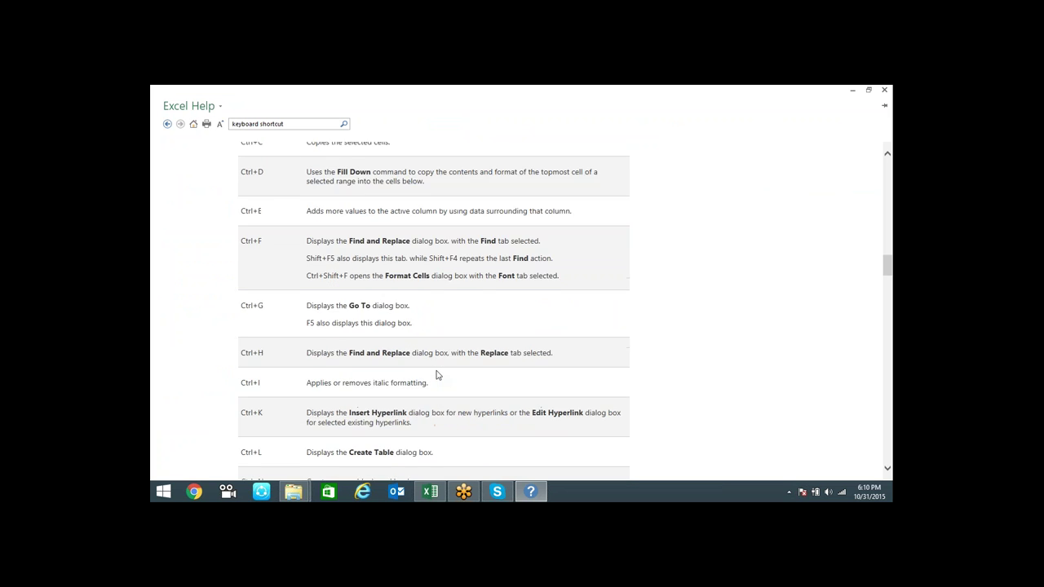
scroll(436, 375, "down", 3)
scroll(436, 374, "down", 2)
scroll(436, 374, "down", 2)
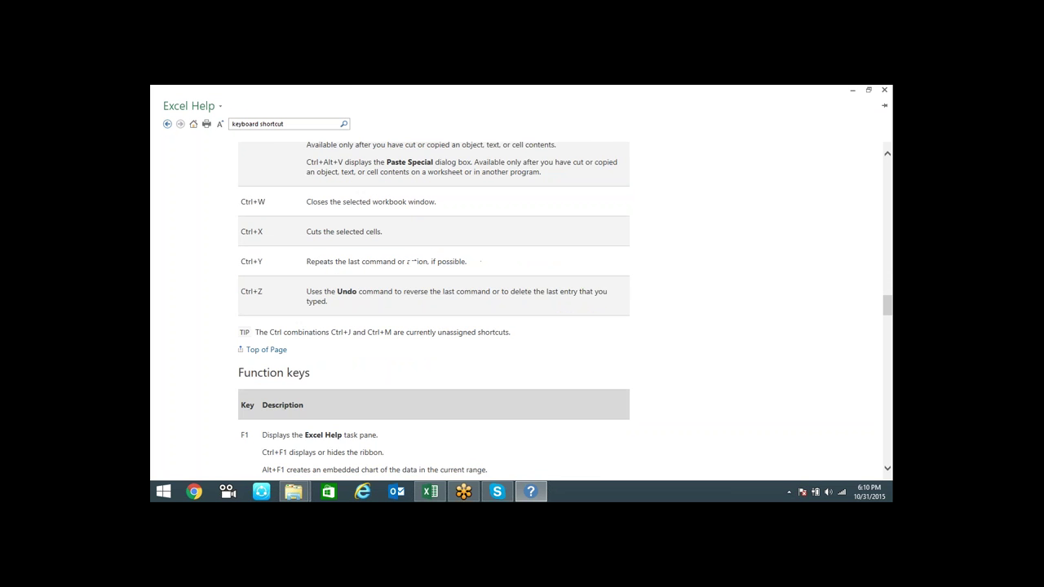
scroll(437, 374, "down", 1)
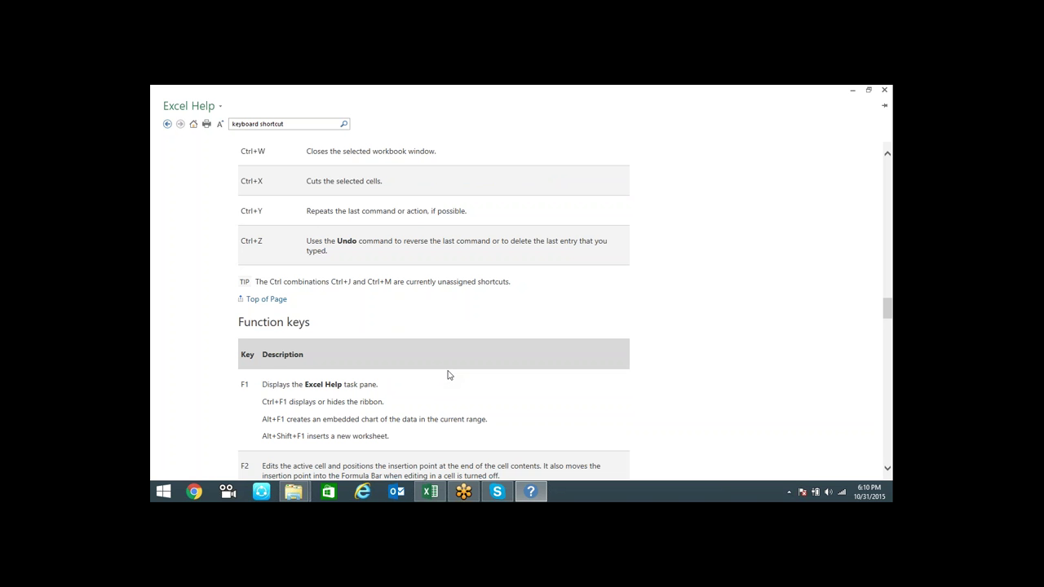
scroll(447, 374, "down", 1)
scroll(447, 375, "down", 2)
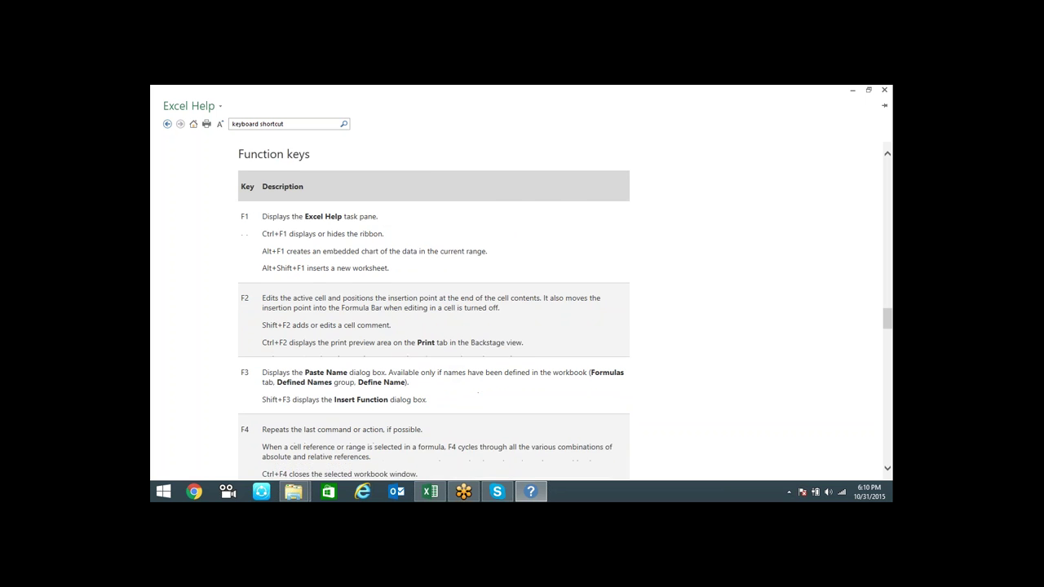
scroll(447, 374, "down", 2)
scroll(446, 375, "down", 1)
scroll(447, 374, "down", 5)
scroll(447, 375, "down", 1)
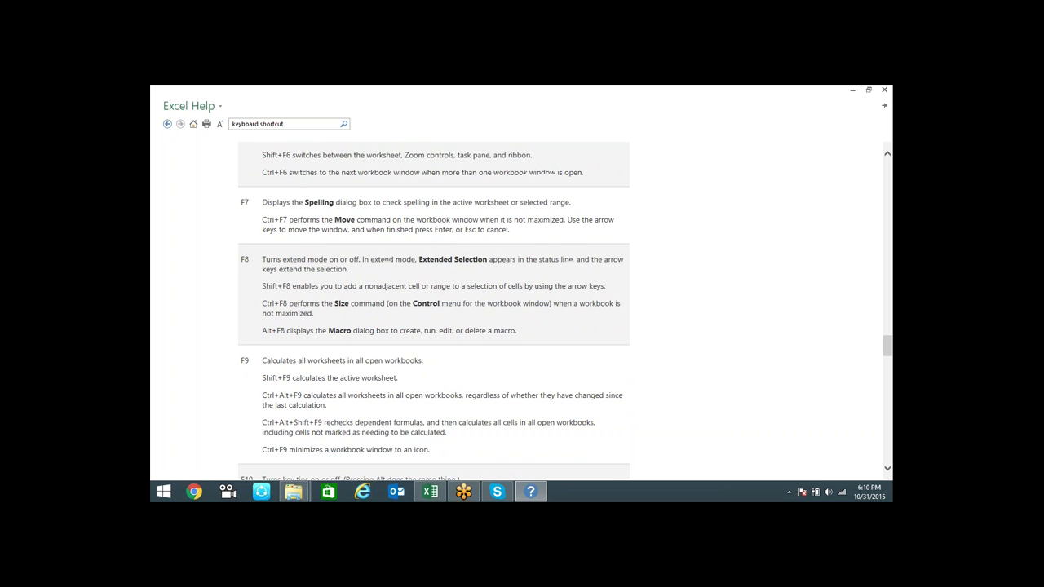
scroll(447, 375, "down", 3)
scroll(458, 370, "down", 1)
scroll(458, 370, "down", 1)
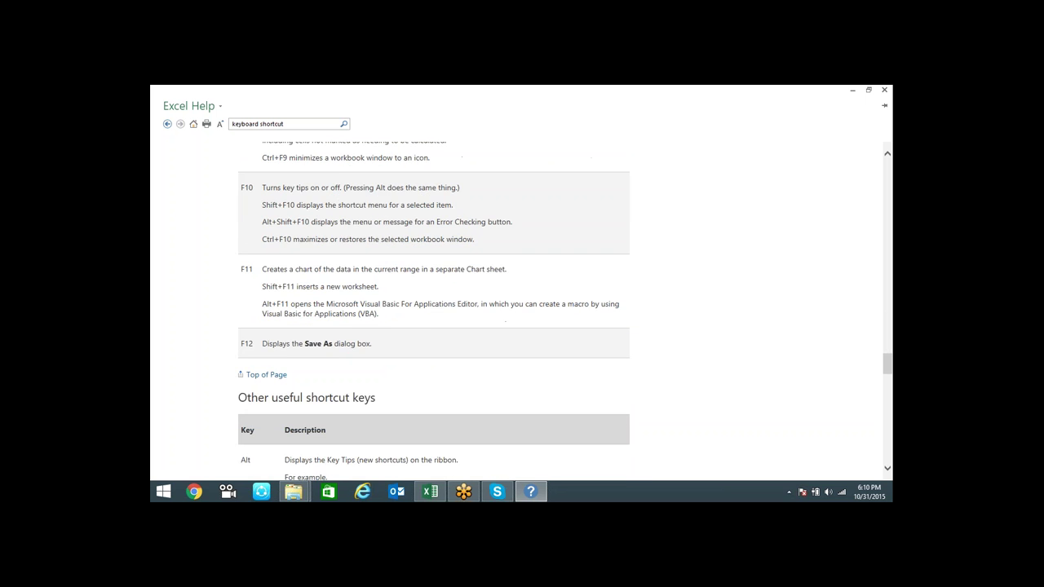
scroll(458, 369, "down", 4)
scroll(458, 370, "down", 2)
scroll(466, 369, "down", 4)
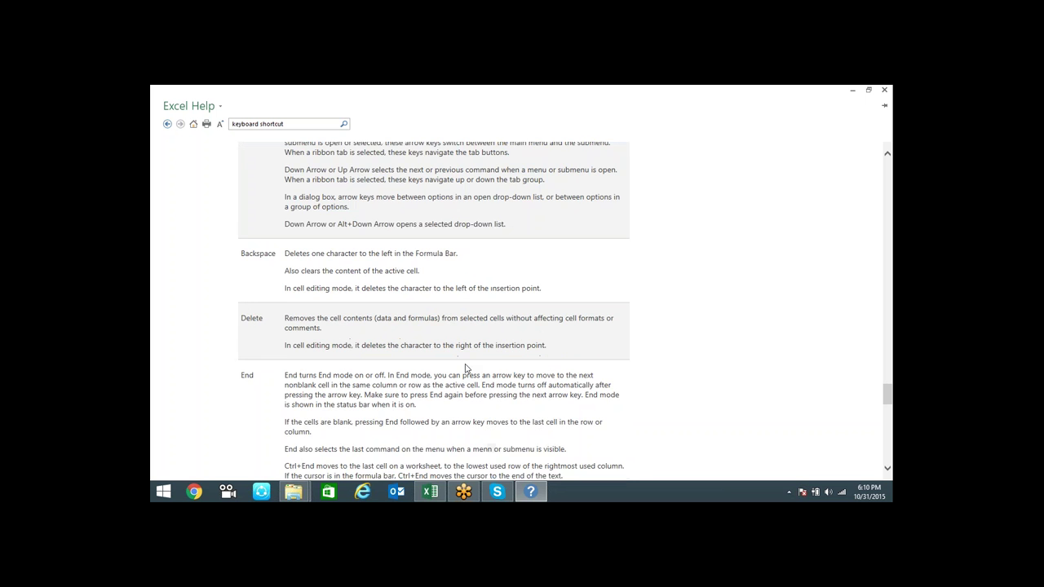
scroll(467, 369, "down", 4)
scroll(466, 369, "down", 4)
scroll(467, 368, "down", 2)
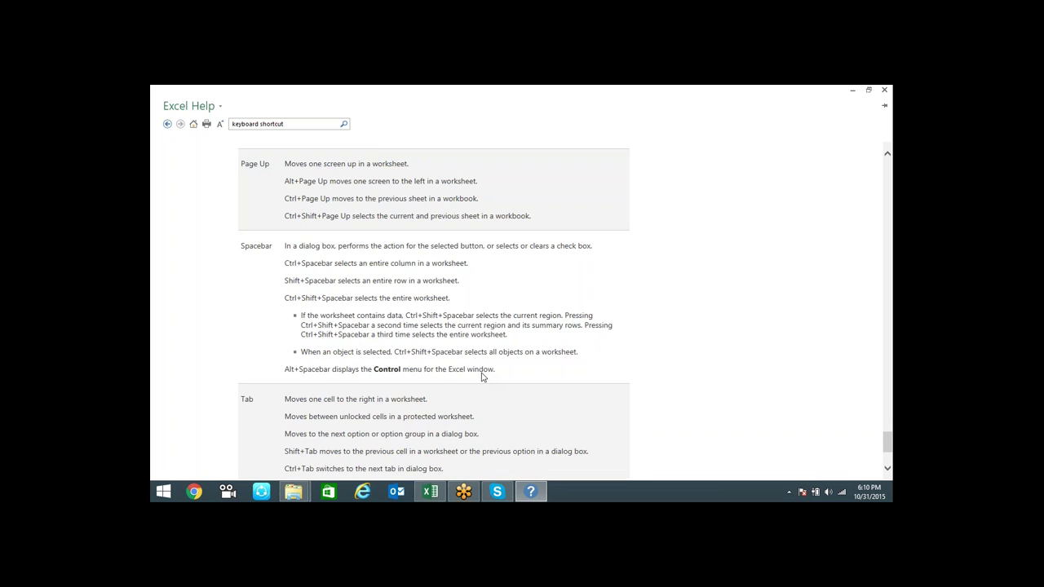
scroll(477, 375, "down", 3)
- Return to the top of the article, close Help, and select cell J10 on Sheet7
scroll(492, 388, "up", 5)
scroll(494, 395, "up", 1)
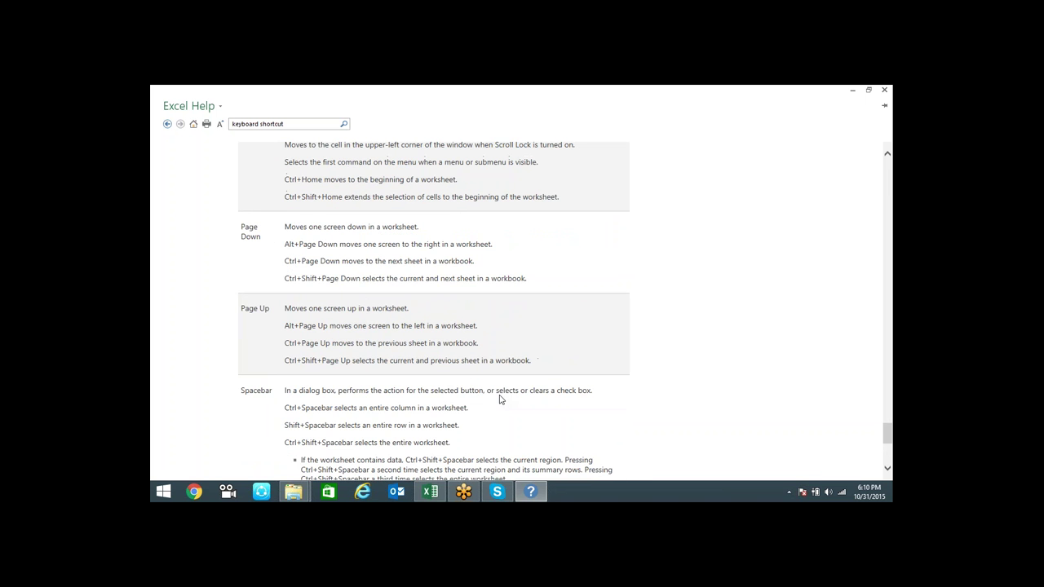
scroll(496, 396, "up", 1)
scroll(495, 397, "up", 4)
scroll(499, 370, "up", 4)
scroll(499, 369, "up", 5)
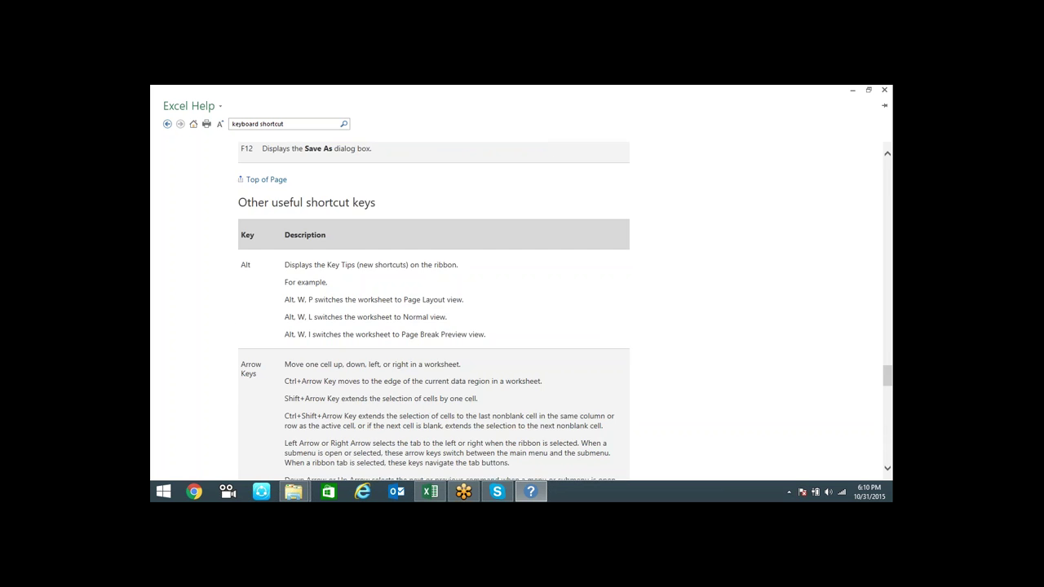
scroll(499, 370, "up", 5)
scroll(499, 369, "up", 2)
scroll(522, 399, "up", 5)
scroll(536, 427, "up", 4)
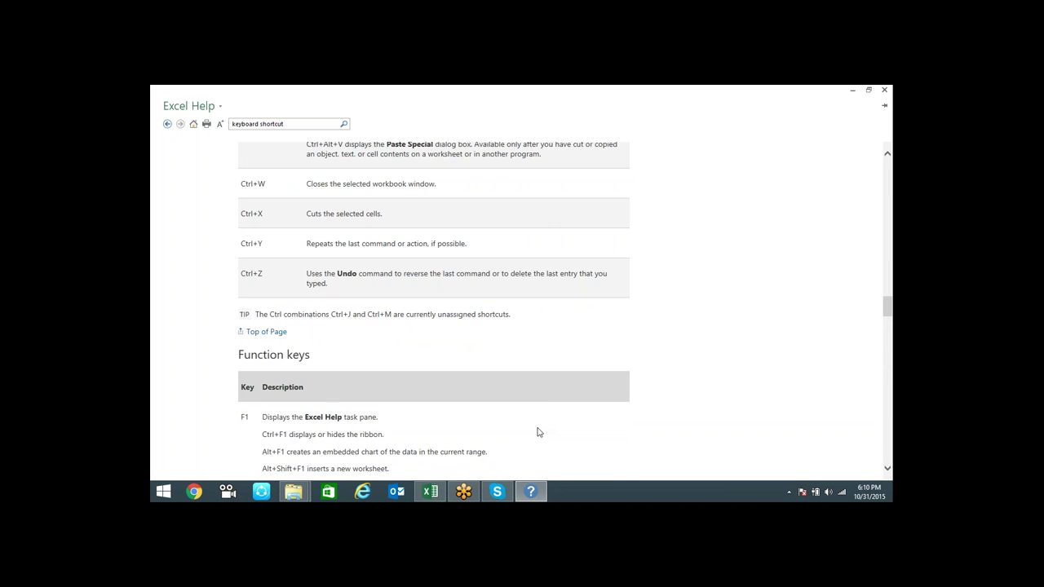
scroll(535, 431, "up", 5)
scroll(537, 434, "up", 5)
scroll(536, 433, "up", 5)
scroll(490, 327, "up", 5)
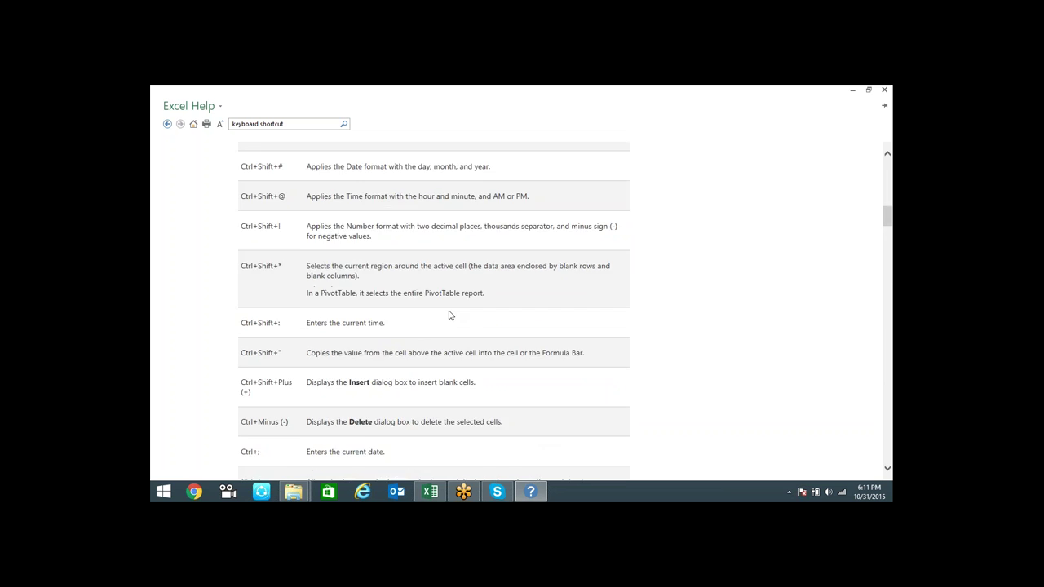
scroll(449, 315, "up", 5)
scroll(456, 313, "up", 5)
scroll(456, 313, "up", 1)
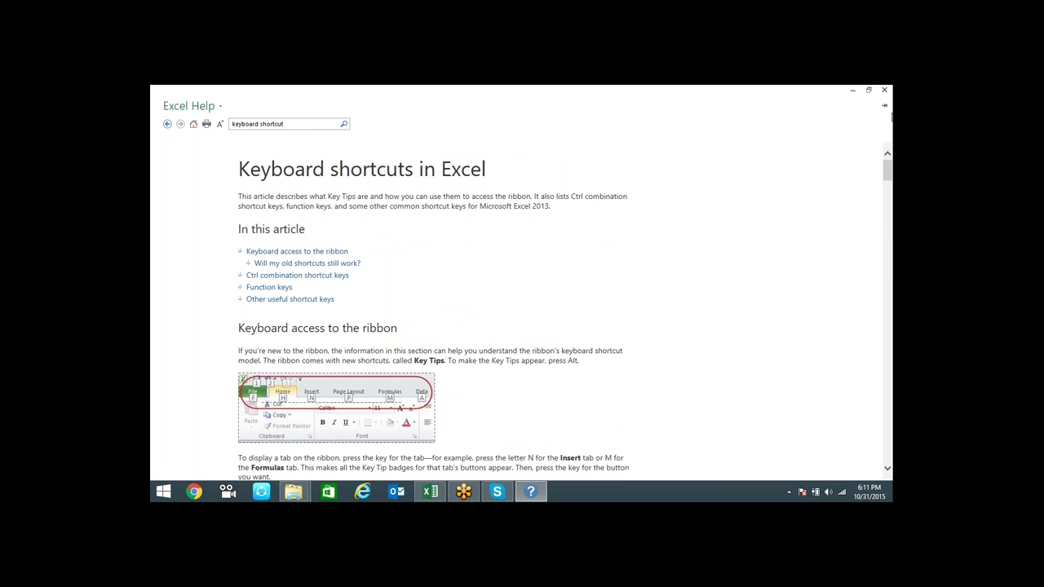
left_click(884, 89)
left_click(582, 298)
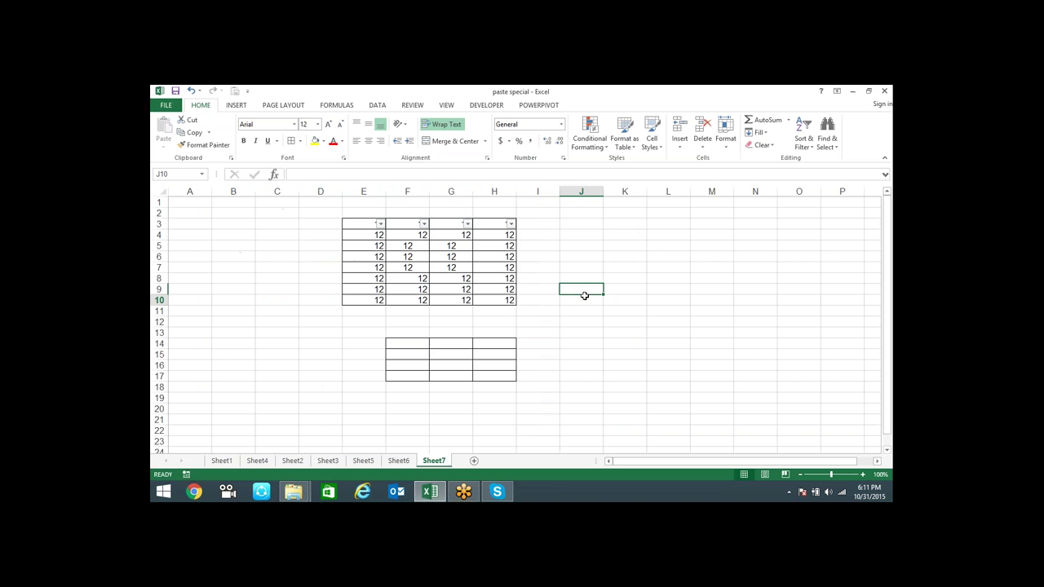